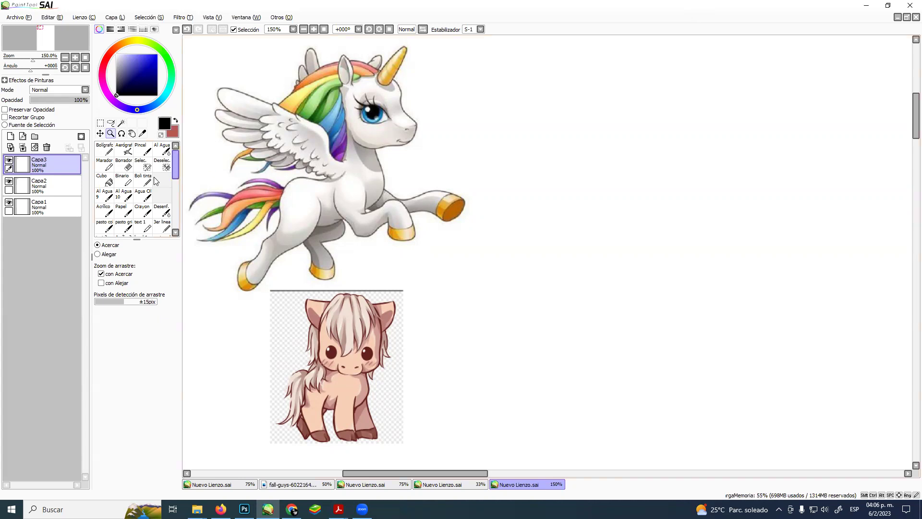
Add a new layer and prepare the Boli tinta brush in bright blue with size 8 and density 30
{"action": "left_click", "coordinate": [143, 181]}
{"action": "left_click", "coordinate": [10, 136]}
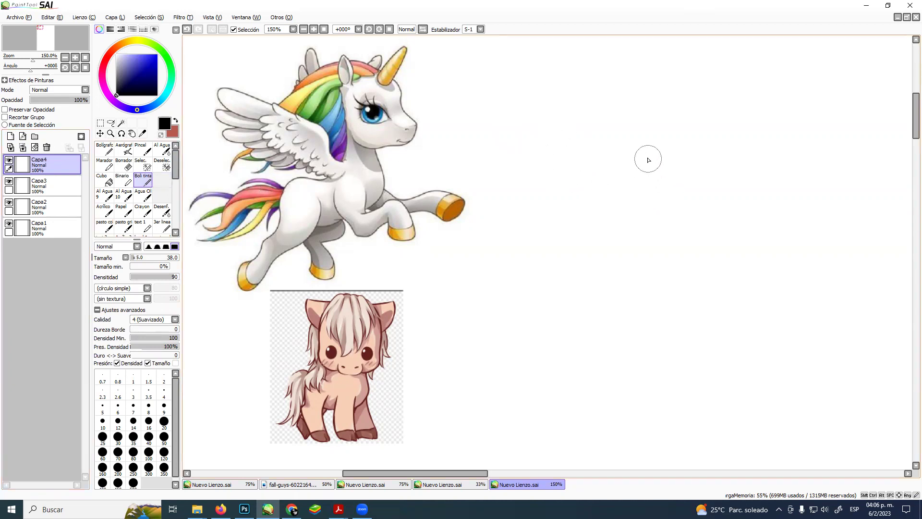
{"action": "left_click_drag", "start_coordinate": [650, 157], "coordinate": [632, 177]}
{"action": "key", "text": "ctrl+z"}
{"action": "left_click", "coordinate": [157, 54]}
{"action": "left_click_drag", "start_coordinate": [625, 178], "coordinate": [620, 207], "text": "ctrl+alt"}
{"action": "key", "text": "3"}
Sketch a large circle for the head in the blank area beside the unicorn, building up its outline with repeated light strokes
{"action": "mouse_move", "coordinate": [632, 166]}
{"action": "left_mouse_down"}
{"action": "mouse_move", "coordinate": [618, 207]}
{"action": "mouse_move", "coordinate": [630, 241]}
{"action": "left_mouse_up"}
{"action": "mouse_move", "coordinate": [618, 202]}
{"action": "left_mouse_down"}
{"action": "mouse_move", "coordinate": [634, 245]}
{"action": "mouse_move", "coordinate": [653, 256]}
{"action": "left_mouse_up"}
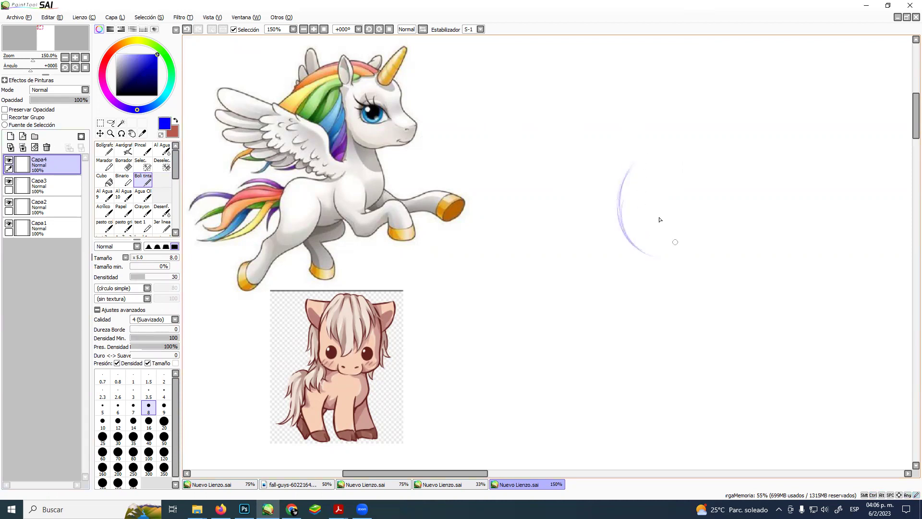
{"action": "mouse_move", "coordinate": [622, 213]}
{"action": "left_mouse_down"}
{"action": "mouse_move", "coordinate": [630, 177]}
{"action": "mouse_move", "coordinate": [665, 147]}
{"action": "mouse_move", "coordinate": [718, 158]}
{"action": "mouse_move", "coordinate": [745, 196]}
{"action": "left_mouse_up"}
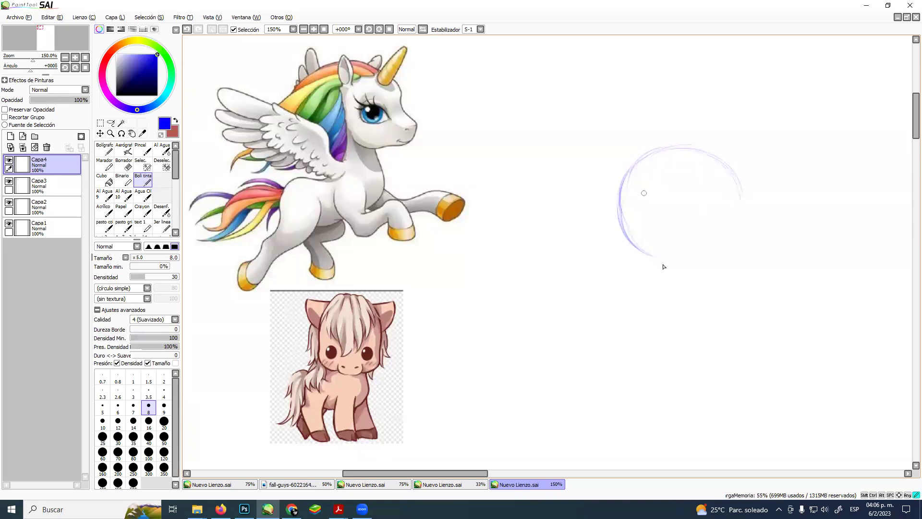
{"action": "mouse_move", "coordinate": [634, 235]}
{"action": "left_mouse_down"}
{"action": "mouse_move", "coordinate": [668, 262]}
{"action": "mouse_move", "coordinate": [709, 262]}
{"action": "mouse_move", "coordinate": [686, 267]}
{"action": "mouse_move", "coordinate": [725, 256]}
{"action": "mouse_move", "coordinate": [737, 226]}
{"action": "left_mouse_up"}
{"action": "mouse_move", "coordinate": [621, 226]}
{"action": "left_mouse_down"}
{"action": "mouse_move", "coordinate": [677, 142]}
{"action": "mouse_move", "coordinate": [622, 185]}
{"action": "mouse_move", "coordinate": [694, 165]}
{"action": "mouse_move", "coordinate": [692, 145]}
{"action": "left_mouse_up"}
{"action": "mouse_move", "coordinate": [633, 169]}
{"action": "left_mouse_down"}
{"action": "mouse_move", "coordinate": [689, 146]}
{"action": "mouse_move", "coordinate": [733, 200]}
{"action": "left_mouse_up"}
{"action": "mouse_move", "coordinate": [698, 174]}
{"action": "left_mouse_down"}
{"action": "mouse_move", "coordinate": [692, 150]}
{"action": "mouse_move", "coordinate": [735, 172]}
{"action": "mouse_move", "coordinate": [727, 252]}
{"action": "mouse_move", "coordinate": [735, 240]}
{"action": "left_mouse_up"}
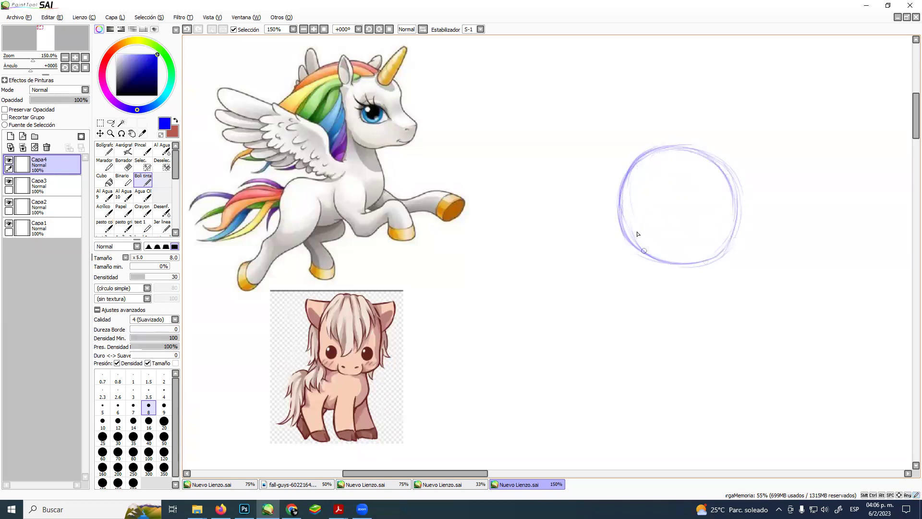
{"action": "mouse_move", "coordinate": [673, 247]}
{"action": "left_mouse_down"}
{"action": "mouse_move", "coordinate": [624, 208]}
{"action": "mouse_move", "coordinate": [640, 157]}
{"action": "mouse_move", "coordinate": [629, 171]}
{"action": "mouse_move", "coordinate": [701, 158]}
{"action": "mouse_move", "coordinate": [692, 147]}
{"action": "mouse_move", "coordinate": [666, 156]}
{"action": "mouse_move", "coordinate": [720, 164]}
{"action": "mouse_move", "coordinate": [693, 158]}
{"action": "mouse_move", "coordinate": [708, 250]}
{"action": "mouse_move", "coordinate": [715, 165]}
{"action": "mouse_move", "coordinate": [702, 261]}
{"action": "mouse_move", "coordinate": [733, 196]}
{"action": "left_mouse_up"}
{"action": "left_click_drag", "start_coordinate": [730, 235], "coordinate": [685, 258]}
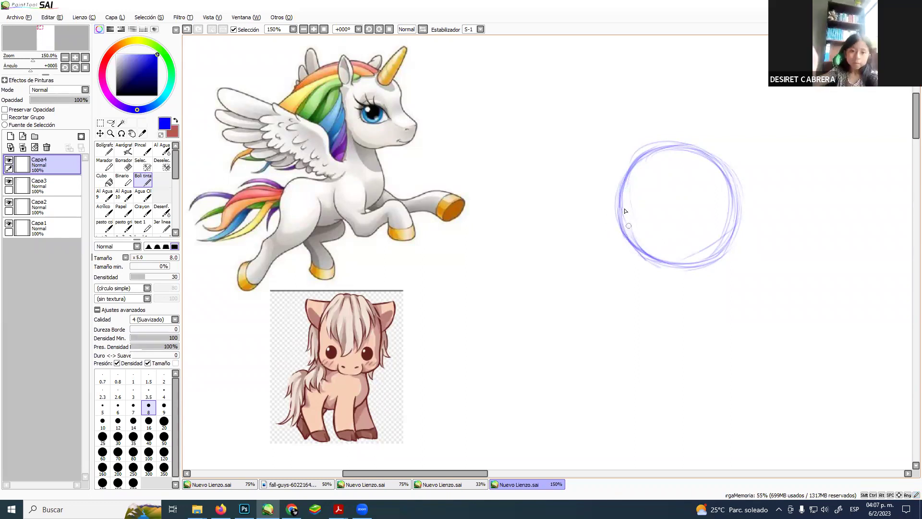
{"action": "mouse_move", "coordinate": [661, 262]}
{"action": "left_mouse_down"}
{"action": "mouse_move", "coordinate": [623, 238]}
{"action": "mouse_move", "coordinate": [671, 263]}
{"action": "mouse_move", "coordinate": [622, 236]}
{"action": "mouse_move", "coordinate": [642, 262]}
{"action": "mouse_move", "coordinate": [620, 224]}
{"action": "mouse_move", "coordinate": [643, 158]}
{"action": "left_mouse_up"}
{"action": "mouse_move", "coordinate": [621, 185]}
{"action": "left_mouse_down"}
{"action": "mouse_move", "coordinate": [682, 147]}
{"action": "mouse_move", "coordinate": [711, 156]}
{"action": "left_mouse_up"}
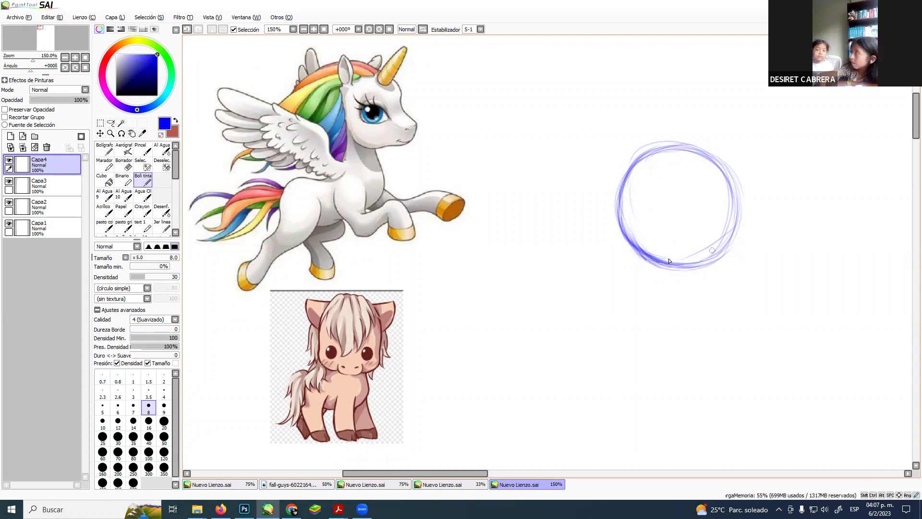
{"action": "mouse_move", "coordinate": [621, 229]}
{"action": "left_mouse_down"}
{"action": "mouse_move", "coordinate": [633, 257]}
{"action": "mouse_move", "coordinate": [650, 262]}
{"action": "mouse_move", "coordinate": [712, 259]}
{"action": "mouse_move", "coordinate": [725, 249]}
{"action": "left_mouse_up"}
{"action": "mouse_move", "coordinate": [622, 192]}
{"action": "left_mouse_down"}
{"action": "mouse_move", "coordinate": [641, 169]}
{"action": "mouse_move", "coordinate": [732, 195]}
{"action": "left_mouse_up"}
{"action": "mouse_move", "coordinate": [652, 156]}
{"action": "left_mouse_down"}
{"action": "mouse_move", "coordinate": [721, 194]}
{"action": "mouse_move", "coordinate": [709, 156]}
{"action": "mouse_move", "coordinate": [731, 212]}
{"action": "left_mouse_up"}
{"action": "left_click_drag", "start_coordinate": [716, 169], "coordinate": [738, 221]}
{"action": "left_click_drag", "start_coordinate": [680, 260], "coordinate": [726, 238]}
{"action": "left_click_drag", "start_coordinate": [623, 195], "coordinate": [634, 250]}
{"action": "left_click_drag", "start_coordinate": [624, 231], "coordinate": [647, 267]}
{"action": "mouse_move", "coordinate": [622, 194]}
{"action": "left_mouse_down"}
{"action": "mouse_move", "coordinate": [622, 207]}
{"action": "mouse_move", "coordinate": [623, 192]}
{"action": "mouse_move", "coordinate": [663, 155]}
{"action": "left_mouse_up"}
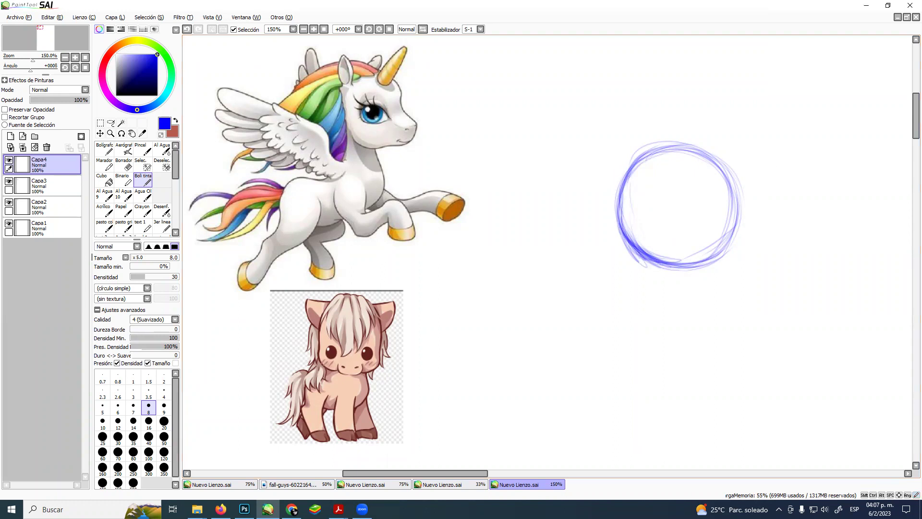
Sketch a smaller practice circle next to the pink horse reference and erase it
{"action": "left_click_drag", "start_coordinate": [635, 164], "coordinate": [547, 186]}
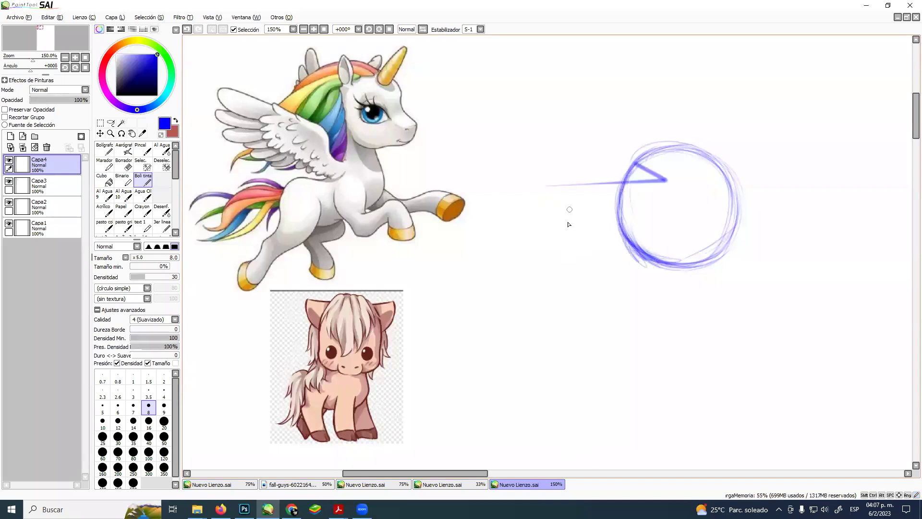
{"action": "key", "text": "ctrl+z"}
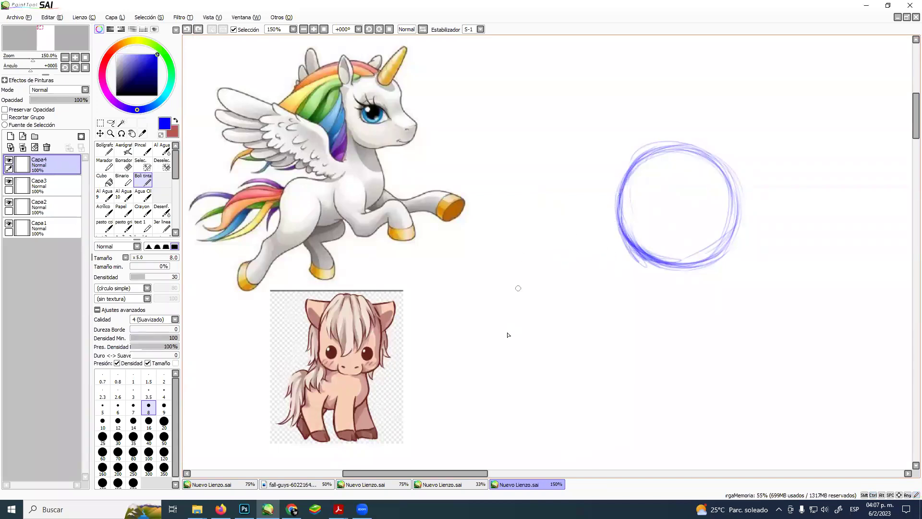
{"action": "mouse_move", "coordinate": [490, 339]}
{"action": "left_mouse_down"}
{"action": "mouse_move", "coordinate": [475, 350]}
{"action": "mouse_move", "coordinate": [480, 398]}
{"action": "left_mouse_up"}
{"action": "left_click_drag", "start_coordinate": [483, 348], "coordinate": [484, 406]}
{"action": "mouse_move", "coordinate": [472, 357]}
{"action": "left_mouse_down"}
{"action": "mouse_move", "coordinate": [470, 392]}
{"action": "mouse_move", "coordinate": [501, 418]}
{"action": "left_mouse_up"}
{"action": "mouse_move", "coordinate": [475, 384]}
{"action": "left_mouse_down"}
{"action": "mouse_move", "coordinate": [495, 412]}
{"action": "mouse_move", "coordinate": [478, 376]}
{"action": "mouse_move", "coordinate": [541, 400]}
{"action": "mouse_move", "coordinate": [487, 405]}
{"action": "mouse_move", "coordinate": [498, 376]}
{"action": "mouse_move", "coordinate": [542, 389]}
{"action": "mouse_move", "coordinate": [478, 381]}
{"action": "mouse_move", "coordinate": [495, 342]}
{"action": "mouse_move", "coordinate": [522, 332]}
{"action": "left_mouse_up"}
{"action": "mouse_move", "coordinate": [475, 361]}
{"action": "left_mouse_down"}
{"action": "mouse_move", "coordinate": [537, 332]}
{"action": "mouse_move", "coordinate": [561, 367]}
{"action": "mouse_move", "coordinate": [539, 406]}
{"action": "mouse_move", "coordinate": [529, 394]}
{"action": "mouse_move", "coordinate": [557, 397]}
{"action": "left_mouse_up"}
{"action": "mouse_move", "coordinate": [488, 406]}
{"action": "left_mouse_down"}
{"action": "mouse_move", "coordinate": [552, 407]}
{"action": "mouse_move", "coordinate": [509, 415]}
{"action": "mouse_move", "coordinate": [475, 358]}
{"action": "mouse_move", "coordinate": [509, 331]}
{"action": "mouse_move", "coordinate": [548, 339]}
{"action": "mouse_move", "coordinate": [560, 403]}
{"action": "left_mouse_up"}
{"action": "left_click_drag", "start_coordinate": [551, 347], "coordinate": [556, 418]}
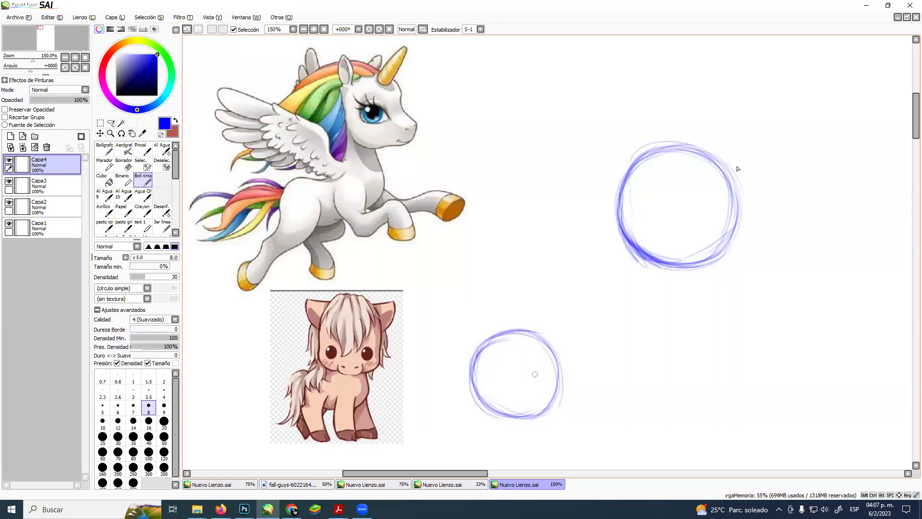
{"action": "key", "text": "e"}
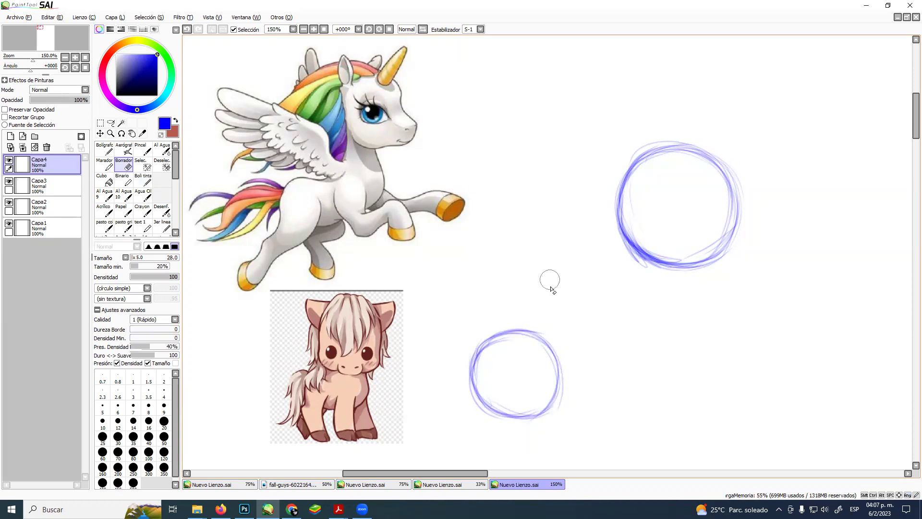
{"action": "mouse_move", "coordinate": [550, 315]}
{"action": "left_mouse_down"}
{"action": "mouse_move", "coordinate": [552, 375]}
{"action": "mouse_move", "coordinate": [572, 362]}
{"action": "left_mouse_up"}
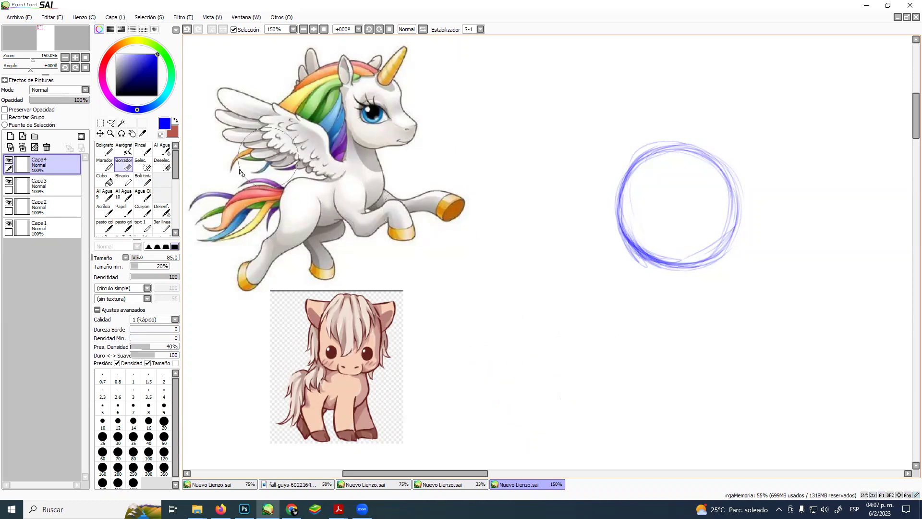
With the Boli tinta brush at size 11, draw vertical and horizontal guide lines crossing at the head circle's centre
{"action": "left_click", "coordinate": [143, 180]}
{"action": "left_click_drag", "start_coordinate": [565, 253], "coordinate": [572, 256]}
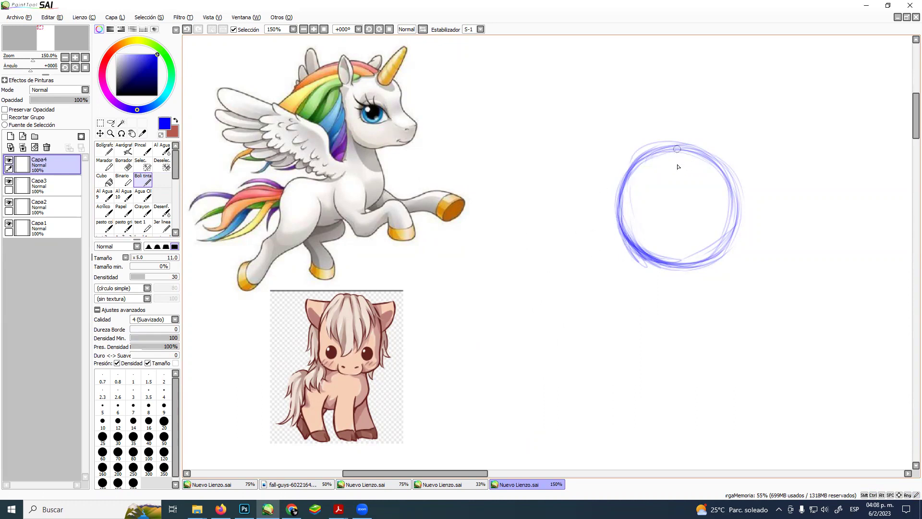
{"action": "left_click_drag", "start_coordinate": [675, 149], "coordinate": [676, 172]}
{"action": "left_click_drag", "start_coordinate": [675, 151], "coordinate": [677, 241]}
{"action": "mouse_move", "coordinate": [676, 204]}
{"action": "left_mouse_down"}
{"action": "mouse_move", "coordinate": [681, 268]}
{"action": "mouse_move", "coordinate": [675, 207]}
{"action": "mouse_move", "coordinate": [681, 267]}
{"action": "left_mouse_up"}
{"action": "left_click_drag", "start_coordinate": [677, 233], "coordinate": [678, 276]}
{"action": "left_click_drag", "start_coordinate": [627, 212], "coordinate": [753, 212]}
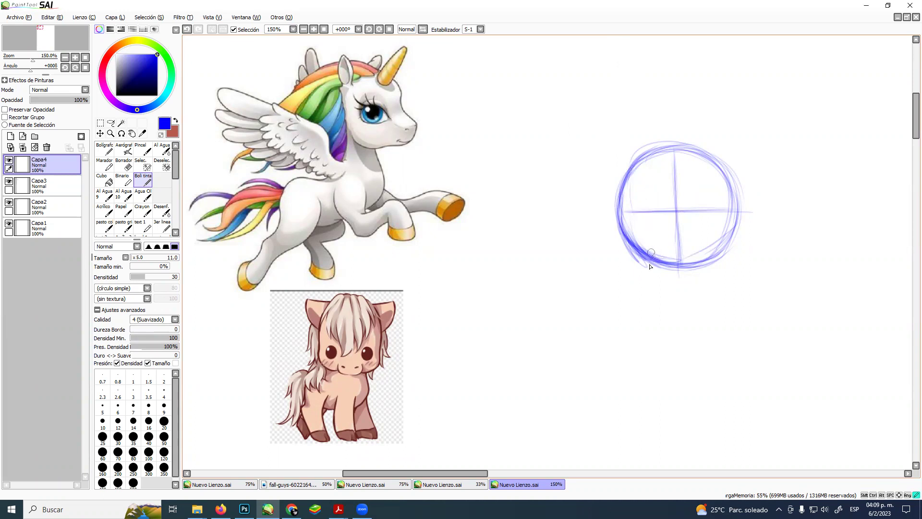
Sketch a rounded muzzle overlapping the head circle's lower edge and erase the circle and guide lines inside it
{"action": "left_click_drag", "start_coordinate": [651, 252], "coordinate": [645, 272]}
{"action": "left_click_drag", "start_coordinate": [710, 252], "coordinate": [708, 275]}
{"action": "mouse_move", "coordinate": [650, 272]}
{"action": "left_mouse_down"}
{"action": "mouse_move", "coordinate": [692, 277]}
{"action": "mouse_move", "coordinate": [651, 276]}
{"action": "mouse_move", "coordinate": [687, 280]}
{"action": "mouse_move", "coordinate": [663, 281]}
{"action": "mouse_move", "coordinate": [711, 269]}
{"action": "mouse_move", "coordinate": [650, 272]}
{"action": "mouse_move", "coordinate": [684, 282]}
{"action": "mouse_move", "coordinate": [705, 275]}
{"action": "mouse_move", "coordinate": [657, 274]}
{"action": "mouse_move", "coordinate": [704, 273]}
{"action": "left_mouse_up"}
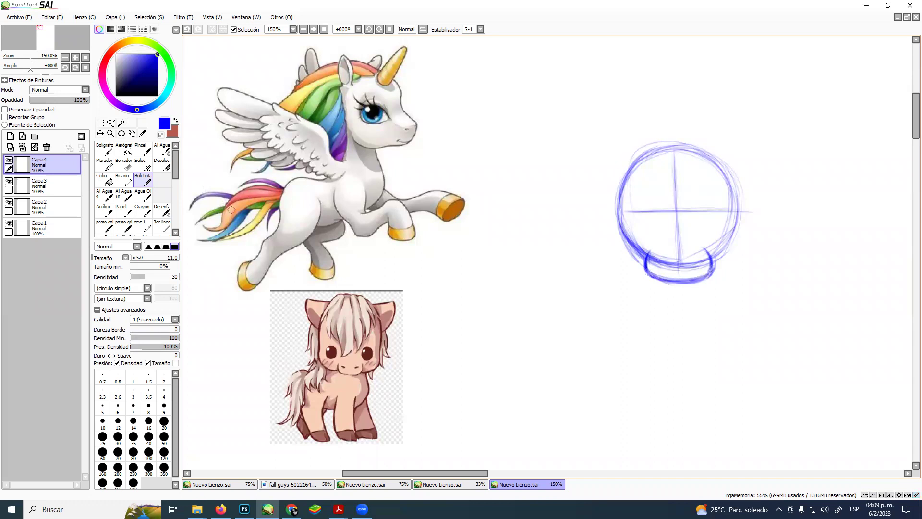
{"action": "mouse_move", "coordinate": [647, 262]}
{"action": "left_mouse_down"}
{"action": "mouse_move", "coordinate": [680, 274]}
{"action": "mouse_move", "coordinate": [654, 274]}
{"action": "mouse_move", "coordinate": [720, 264]}
{"action": "left_mouse_up"}
{"action": "key", "text": "e"}
{"action": "mouse_move", "coordinate": [679, 259]}
{"action": "left_mouse_down"}
{"action": "mouse_move", "coordinate": [655, 258]}
{"action": "mouse_move", "coordinate": [678, 271]}
{"action": "mouse_move", "coordinate": [688, 256]}
{"action": "mouse_move", "coordinate": [692, 273]}
{"action": "mouse_move", "coordinate": [685, 250]}
{"action": "mouse_move", "coordinate": [700, 267]}
{"action": "mouse_move", "coordinate": [666, 243]}
{"action": "mouse_move", "coordinate": [696, 253]}
{"action": "mouse_move", "coordinate": [655, 251]}
{"action": "mouse_move", "coordinate": [690, 263]}
{"action": "mouse_move", "coordinate": [662, 260]}
{"action": "mouse_move", "coordinate": [695, 263]}
{"action": "mouse_move", "coordinate": [696, 251]}
{"action": "mouse_move", "coordinate": [703, 266]}
{"action": "mouse_move", "coordinate": [691, 248]}
{"action": "mouse_move", "coordinate": [664, 265]}
{"action": "mouse_move", "coordinate": [657, 251]}
{"action": "mouse_move", "coordinate": [655, 265]}
{"action": "mouse_move", "coordinate": [675, 271]}
{"action": "mouse_move", "coordinate": [653, 267]}
{"action": "mouse_move", "coordinate": [695, 259]}
{"action": "left_mouse_up"}
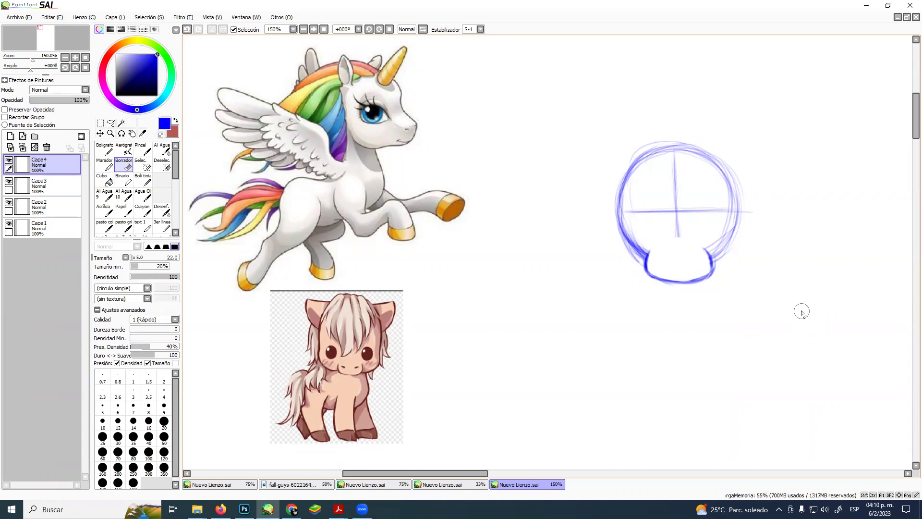
Sketch rounded cheeks with the Boli tinta brush from both sides of the head circle down to the muzzle
{"action": "left_click", "coordinate": [143, 180]}
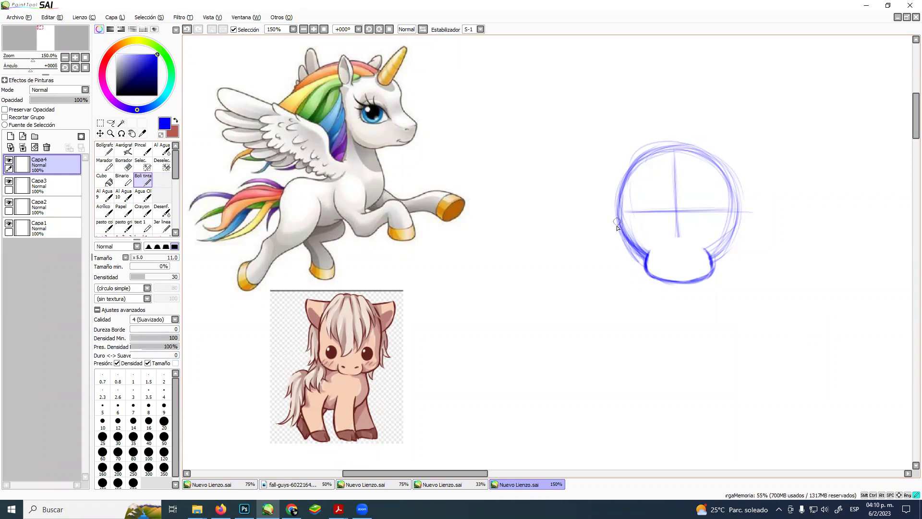
{"action": "left_click_drag", "start_coordinate": [617, 243], "coordinate": [619, 249]}
{"action": "mouse_move", "coordinate": [620, 227]}
{"action": "left_mouse_down"}
{"action": "mouse_move", "coordinate": [630, 256]}
{"action": "mouse_move", "coordinate": [614, 249]}
{"action": "mouse_move", "coordinate": [643, 261]}
{"action": "mouse_move", "coordinate": [618, 249]}
{"action": "left_mouse_up"}
{"action": "left_click_drag", "start_coordinate": [622, 210], "coordinate": [620, 249]}
{"action": "left_click_drag", "start_coordinate": [621, 221], "coordinate": [616, 240]}
{"action": "key", "text": "ctrl+z"}
{"action": "key", "text": "ctrl+z"}
{"action": "key", "text": "ctrl+z"}
{"action": "mouse_move", "coordinate": [618, 219]}
{"action": "left_mouse_down"}
{"action": "mouse_move", "coordinate": [619, 257]}
{"action": "mouse_move", "coordinate": [643, 264]}
{"action": "mouse_move", "coordinate": [619, 250]}
{"action": "mouse_move", "coordinate": [620, 221]}
{"action": "mouse_move", "coordinate": [636, 263]}
{"action": "left_mouse_up"}
{"action": "left_click_drag", "start_coordinate": [713, 260], "coordinate": [727, 260]}
{"action": "left_click_drag", "start_coordinate": [712, 260], "coordinate": [738, 257]}
{"action": "mouse_move", "coordinate": [735, 250]}
{"action": "left_mouse_down"}
{"action": "mouse_move", "coordinate": [736, 196]}
{"action": "mouse_move", "coordinate": [743, 235]}
{"action": "mouse_move", "coordinate": [731, 256]}
{"action": "mouse_move", "coordinate": [744, 245]}
{"action": "mouse_move", "coordinate": [723, 257]}
{"action": "mouse_move", "coordinate": [740, 246]}
{"action": "mouse_move", "coordinate": [740, 218]}
{"action": "mouse_move", "coordinate": [706, 258]}
{"action": "mouse_move", "coordinate": [745, 242]}
{"action": "left_mouse_up"}
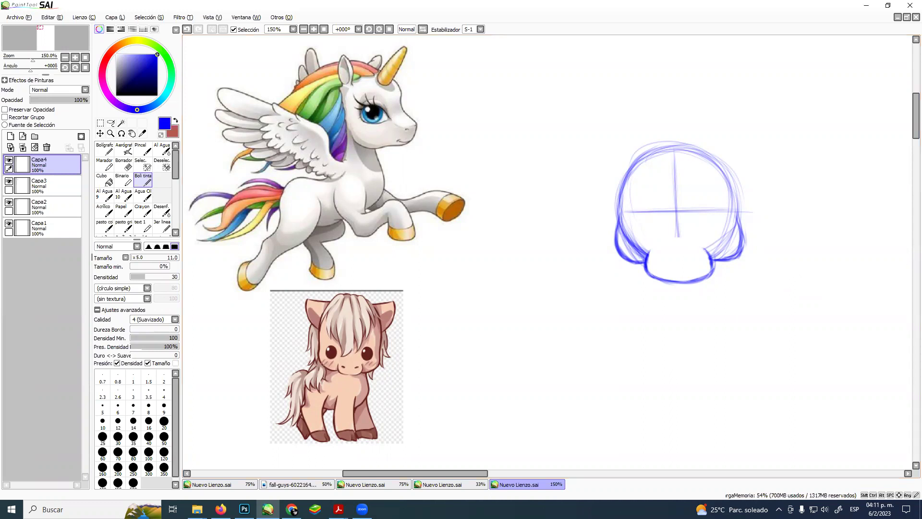
{"action": "left_click", "coordinate": [293, 511]}
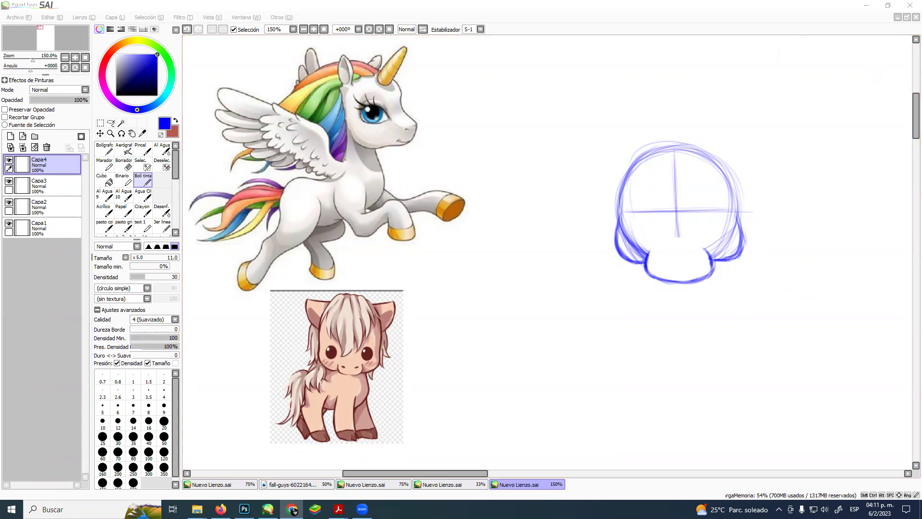
{"action": "left_click", "coordinate": [646, 23]}
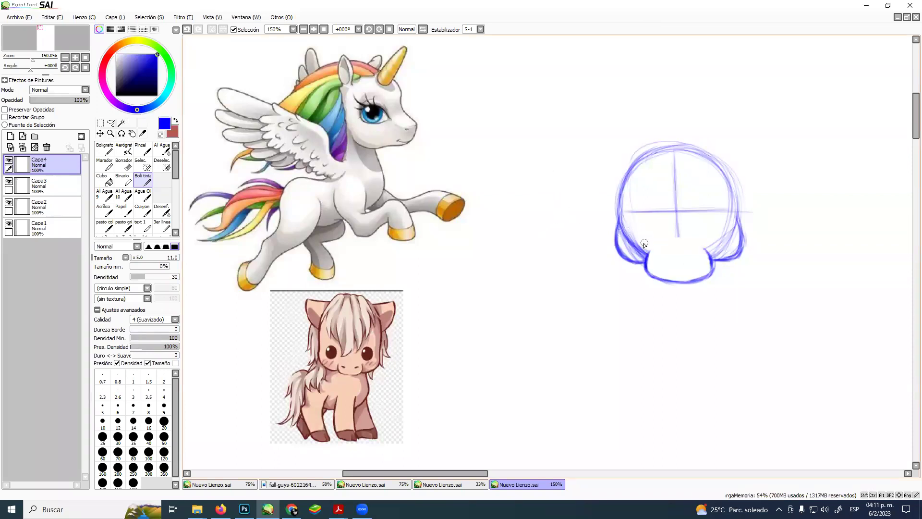
Erase the head circle's lower arcs inside both cheeks and switch back to the Boli tinta brush
{"action": "key", "text": "e"}
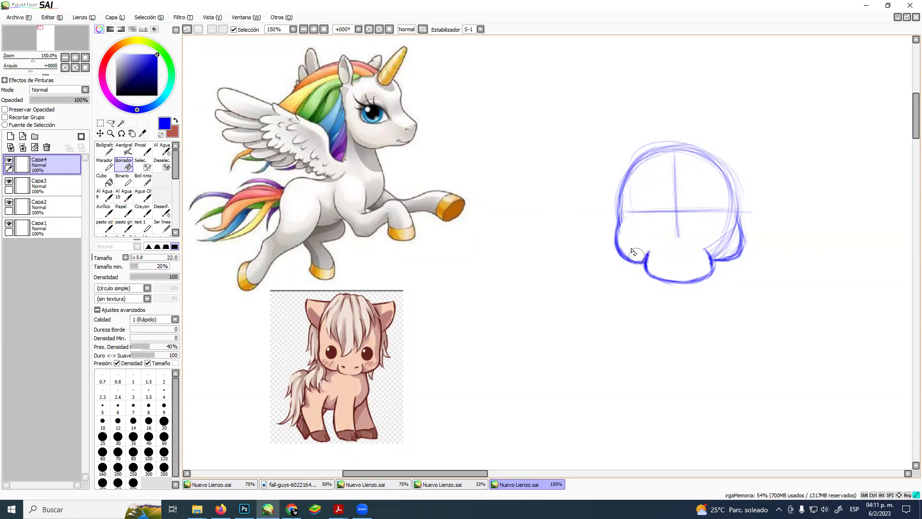
{"action": "left_click_drag", "start_coordinate": [716, 244], "coordinate": [727, 224]}
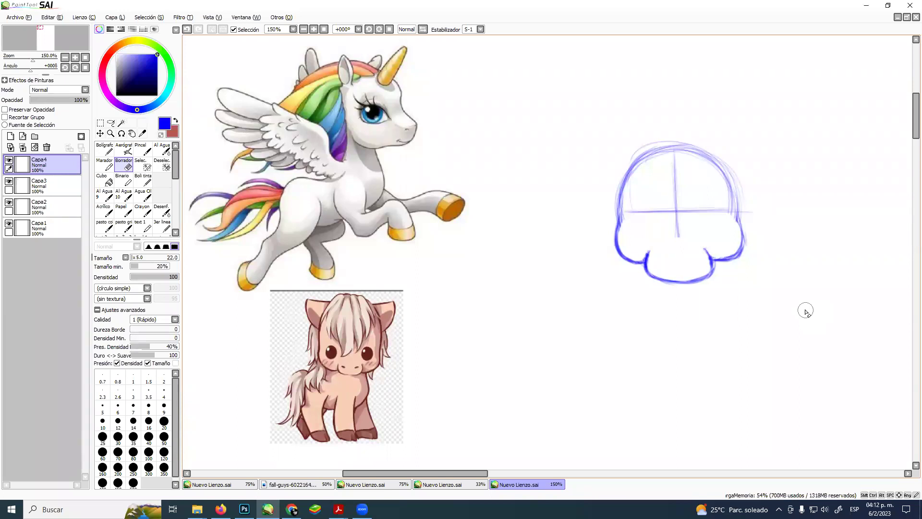
{"action": "left_click", "coordinate": [143, 181]}
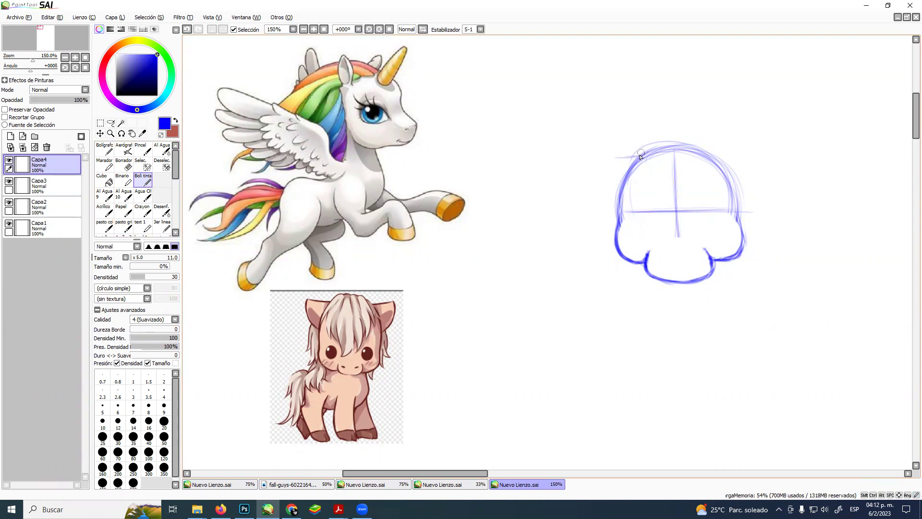
{"action": "mouse_move", "coordinate": [637, 154]}
{"action": "left_mouse_down"}
{"action": "mouse_move", "coordinate": [570, 152]}
{"action": "mouse_move", "coordinate": [573, 184]}
{"action": "mouse_move", "coordinate": [575, 156]}
{"action": "mouse_move", "coordinate": [585, 196]}
{"action": "left_mouse_up"}
{"action": "key", "text": "ctrl+z"}
{"action": "key", "text": "ctrl+z"}
{"action": "key", "text": "ctrl+z"}
{"action": "key", "text": "ctrl+z"}
{"action": "key", "text": "ctrl+z"}
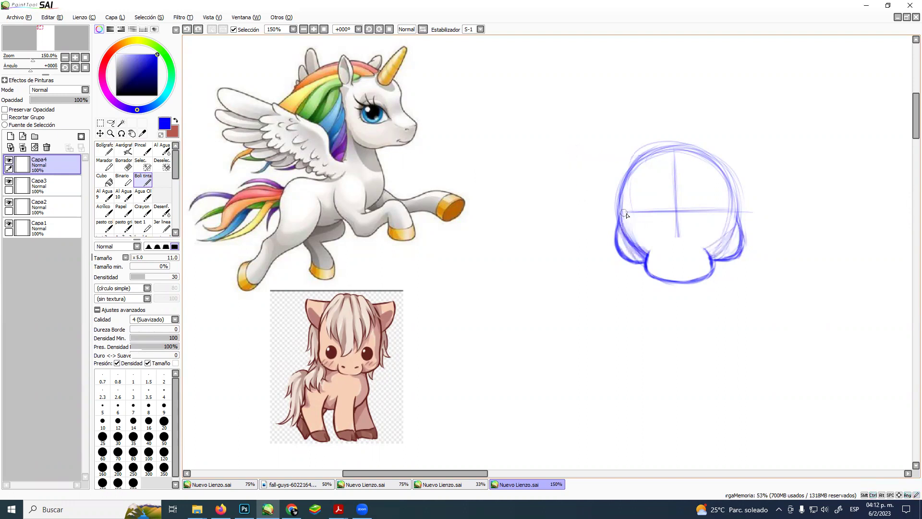
{"action": "key", "text": "ctrl+z"}
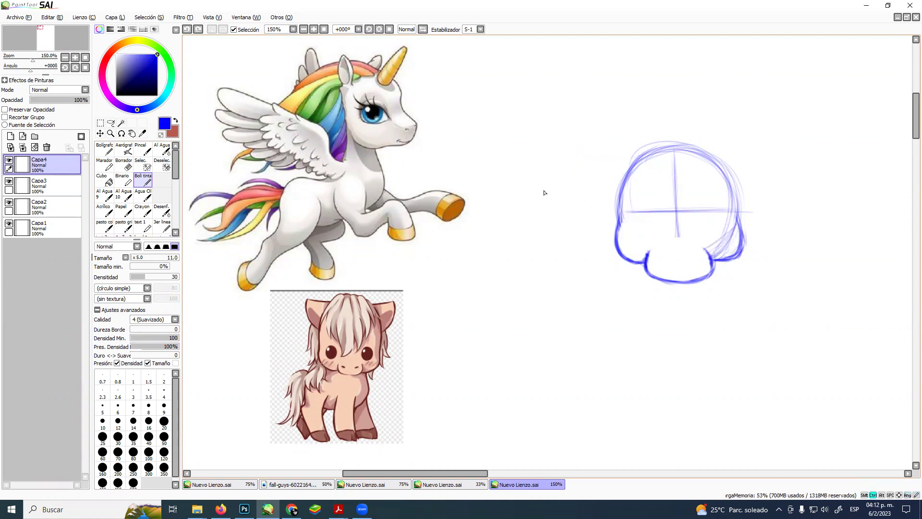
{"action": "key", "text": "ctrl+z"}
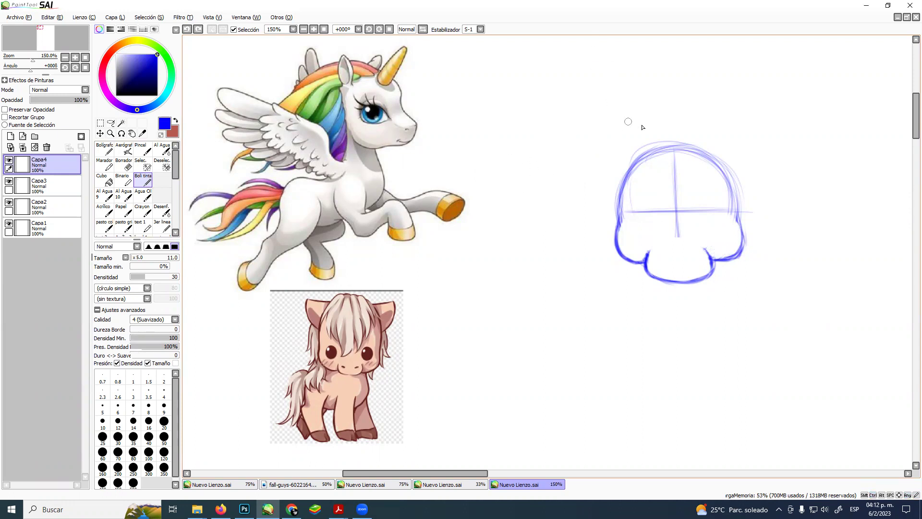
Try a pair of upright pointed ears on top of the head and undo them
{"action": "mouse_move", "coordinate": [627, 169]}
{"action": "left_mouse_down"}
{"action": "mouse_move", "coordinate": [610, 140]}
{"action": "mouse_move", "coordinate": [620, 103]}
{"action": "mouse_move", "coordinate": [638, 145]}
{"action": "mouse_move", "coordinate": [637, 160]}
{"action": "mouse_move", "coordinate": [620, 102]}
{"action": "mouse_move", "coordinate": [612, 129]}
{"action": "mouse_move", "coordinate": [630, 166]}
{"action": "left_mouse_up"}
{"action": "mouse_move", "coordinate": [711, 166]}
{"action": "left_mouse_down"}
{"action": "mouse_move", "coordinate": [721, 125]}
{"action": "mouse_move", "coordinate": [747, 137]}
{"action": "mouse_move", "coordinate": [736, 177]}
{"action": "left_mouse_up"}
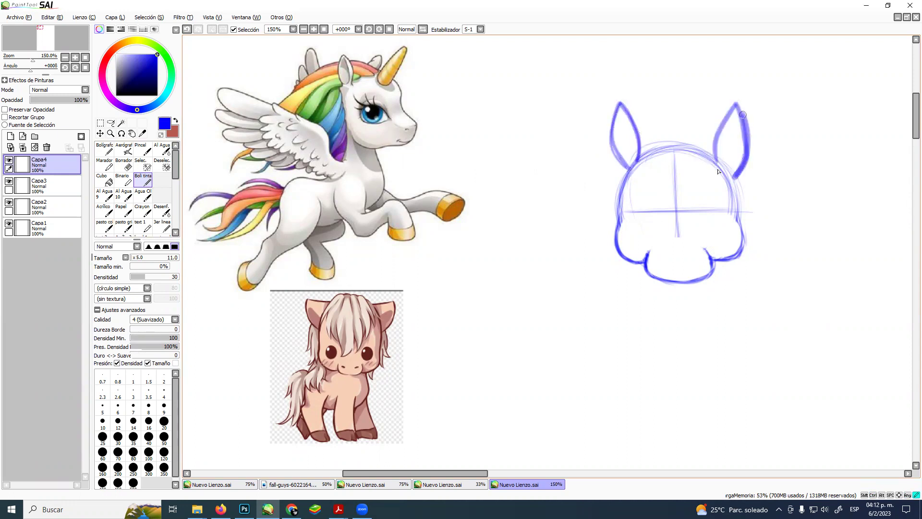
{"action": "key", "text": "ctrl+z"}
{"action": "key", "text": "ctrl+z"}
Try narrow pointed ears extending sideways from the head and another ear pair, undoing both
{"action": "mouse_move", "coordinate": [634, 166]}
{"action": "left_mouse_down"}
{"action": "mouse_move", "coordinate": [607, 162]}
{"action": "mouse_move", "coordinate": [591, 174]}
{"action": "mouse_move", "coordinate": [613, 195]}
{"action": "left_mouse_up"}
{"action": "mouse_move", "coordinate": [711, 170]}
{"action": "left_mouse_down"}
{"action": "mouse_move", "coordinate": [761, 165]}
{"action": "mouse_move", "coordinate": [759, 192]}
{"action": "mouse_move", "coordinate": [735, 199]}
{"action": "left_mouse_up"}
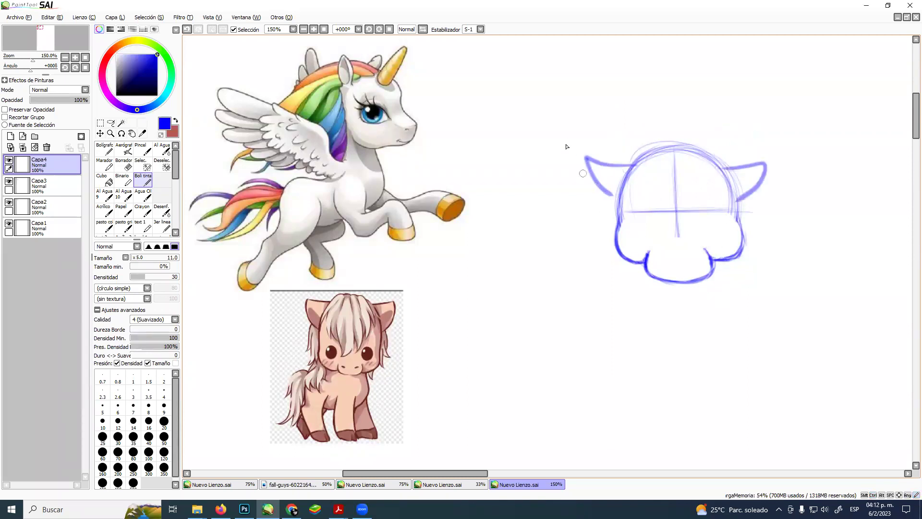
{"action": "key", "text": "ctrl+z"}
{"action": "key", "text": "ctrl+z"}
{"action": "mouse_move", "coordinate": [627, 168]}
{"action": "left_mouse_down"}
{"action": "mouse_move", "coordinate": [612, 147]}
{"action": "mouse_move", "coordinate": [624, 115]}
{"action": "mouse_move", "coordinate": [636, 165]}
{"action": "left_mouse_up"}
{"action": "mouse_move", "coordinate": [719, 161]}
{"action": "left_mouse_down"}
{"action": "mouse_move", "coordinate": [730, 118]}
{"action": "mouse_move", "coordinate": [751, 101]}
{"action": "mouse_move", "coordinate": [733, 180]}
{"action": "left_mouse_up"}
{"action": "key", "text": "ctrl+z"}
{"action": "key", "text": "ctrl+z"}
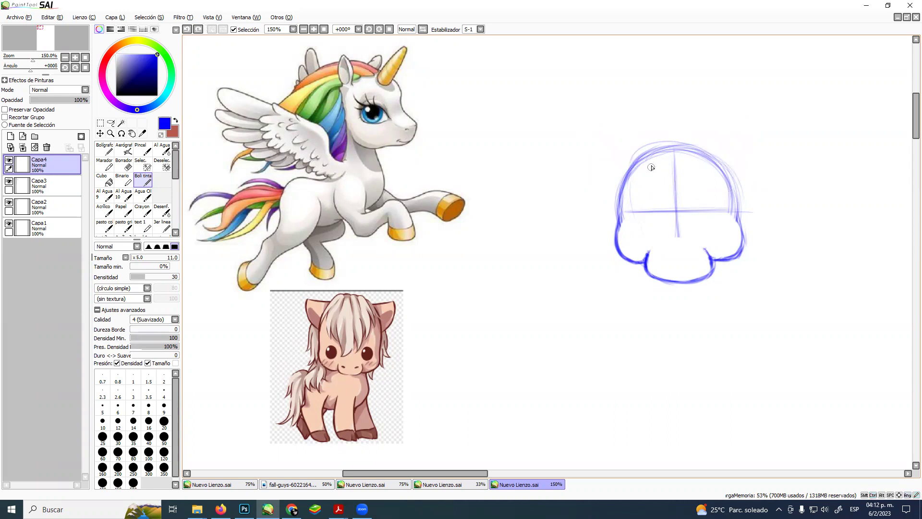
Try two versions of broad ears spreading outward from the head's upper sides and undo both pairs
{"action": "mouse_move", "coordinate": [636, 153]}
{"action": "left_mouse_down"}
{"action": "mouse_move", "coordinate": [595, 154]}
{"action": "mouse_move", "coordinate": [591, 168]}
{"action": "mouse_move", "coordinate": [620, 200]}
{"action": "left_mouse_up"}
{"action": "mouse_move", "coordinate": [711, 157]}
{"action": "left_mouse_down"}
{"action": "mouse_move", "coordinate": [754, 149]}
{"action": "mouse_move", "coordinate": [755, 175]}
{"action": "mouse_move", "coordinate": [736, 195]}
{"action": "left_mouse_up"}
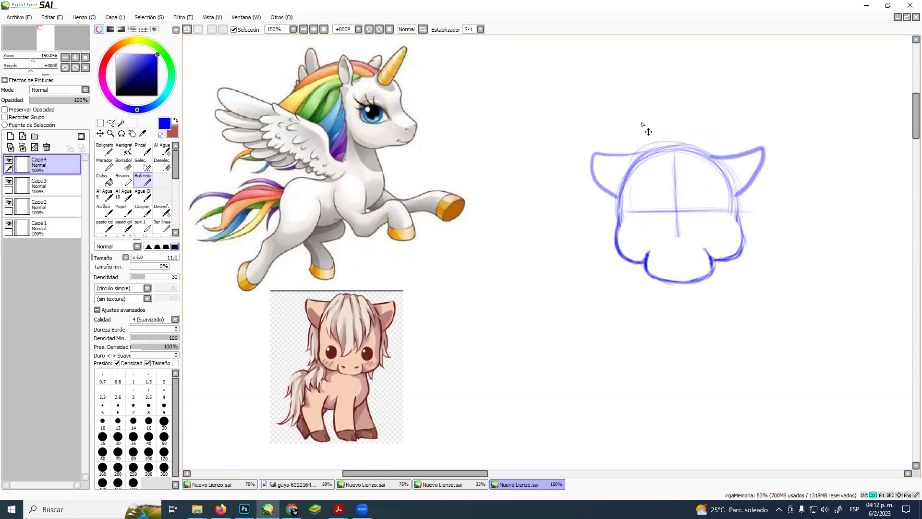
{"action": "key", "text": "ctrl+z"}
{"action": "key", "text": "ctrl+z"}
{"action": "mouse_move", "coordinate": [641, 157]}
{"action": "left_mouse_down"}
{"action": "mouse_move", "coordinate": [586, 142]}
{"action": "mouse_move", "coordinate": [587, 165]}
{"action": "mouse_move", "coordinate": [616, 189]}
{"action": "left_mouse_up"}
{"action": "mouse_move", "coordinate": [715, 158]}
{"action": "left_mouse_down"}
{"action": "mouse_move", "coordinate": [773, 158]}
{"action": "mouse_move", "coordinate": [764, 183]}
{"action": "mouse_move", "coordinate": [733, 198]}
{"action": "left_mouse_up"}
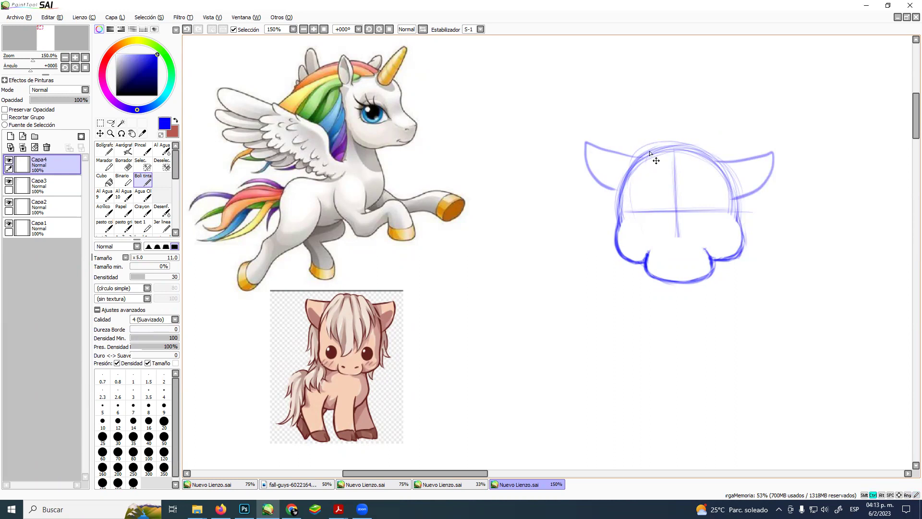
{"action": "key", "text": "ctrl+z"}
{"action": "key", "text": "ctrl+z"}
Try long, rounded, rabbit-like ears standing on top of the head and undo them
{"action": "left_click_drag", "start_coordinate": [602, 95], "coordinate": [629, 167]}
{"action": "left_click_drag", "start_coordinate": [602, 94], "coordinate": [642, 153]}
{"action": "mouse_move", "coordinate": [718, 159]}
{"action": "left_mouse_down"}
{"action": "mouse_move", "coordinate": [748, 98]}
{"action": "mouse_move", "coordinate": [732, 172]}
{"action": "left_mouse_up"}
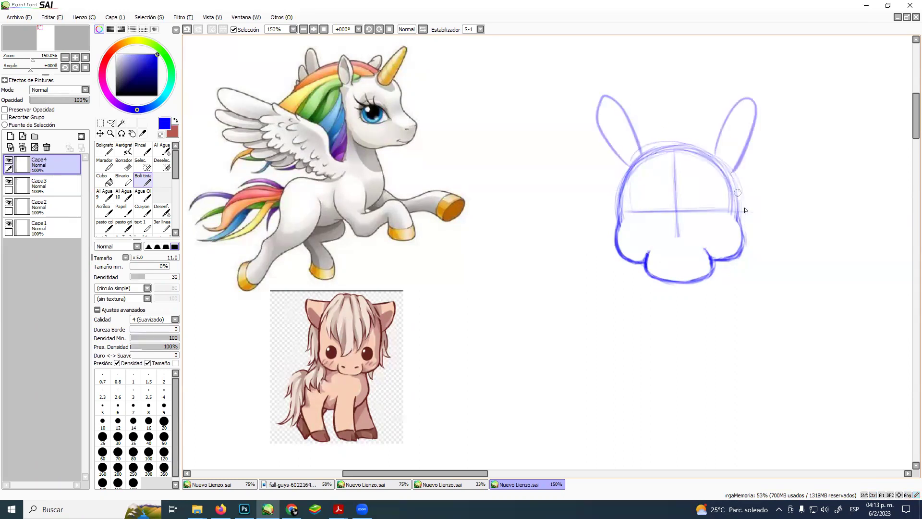
{"action": "key", "text": "ctrl+z"}
{"action": "key", "text": "ctrl+z"}
{"action": "key", "text": "ctrl+z"}
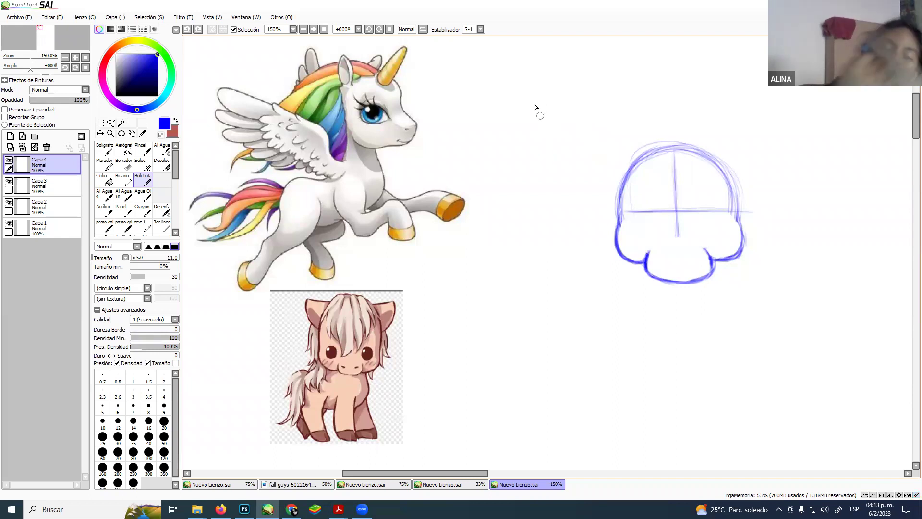
Sketch a matching pair of pointed ears extending sideways from the head's upper sides, redoing the first ear once
{"action": "mouse_move", "coordinate": [639, 157]}
{"action": "left_mouse_down"}
{"action": "mouse_move", "coordinate": [597, 160]}
{"action": "mouse_move", "coordinate": [588, 174]}
{"action": "mouse_move", "coordinate": [619, 198]}
{"action": "left_mouse_up"}
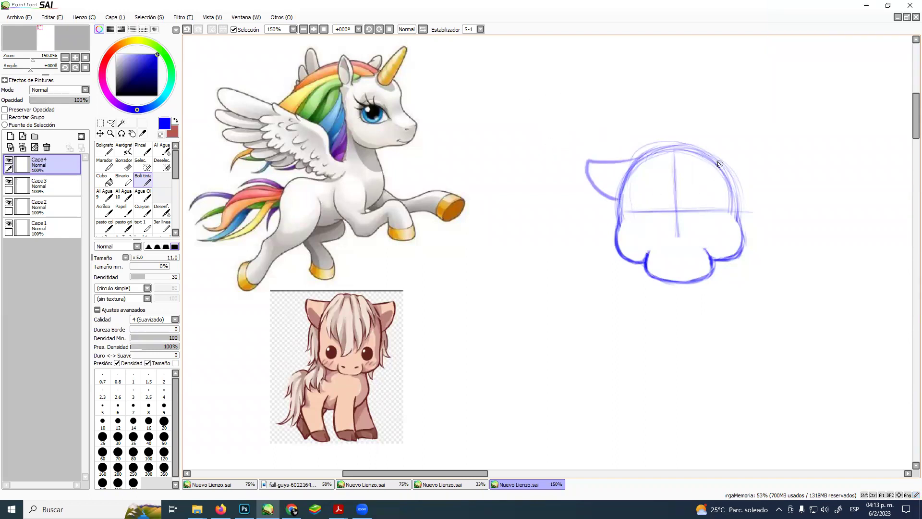
{"action": "key", "text": "ctrl"}
{"action": "key", "text": "ctrl+z"}
{"action": "mouse_move", "coordinate": [635, 160]}
{"action": "left_mouse_down"}
{"action": "mouse_move", "coordinate": [590, 160]}
{"action": "mouse_move", "coordinate": [601, 188]}
{"action": "mouse_move", "coordinate": [617, 197]}
{"action": "left_mouse_up"}
{"action": "mouse_move", "coordinate": [716, 162]}
{"action": "left_mouse_down"}
{"action": "mouse_move", "coordinate": [768, 167]}
{"action": "mouse_move", "coordinate": [736, 195]}
{"action": "left_mouse_up"}
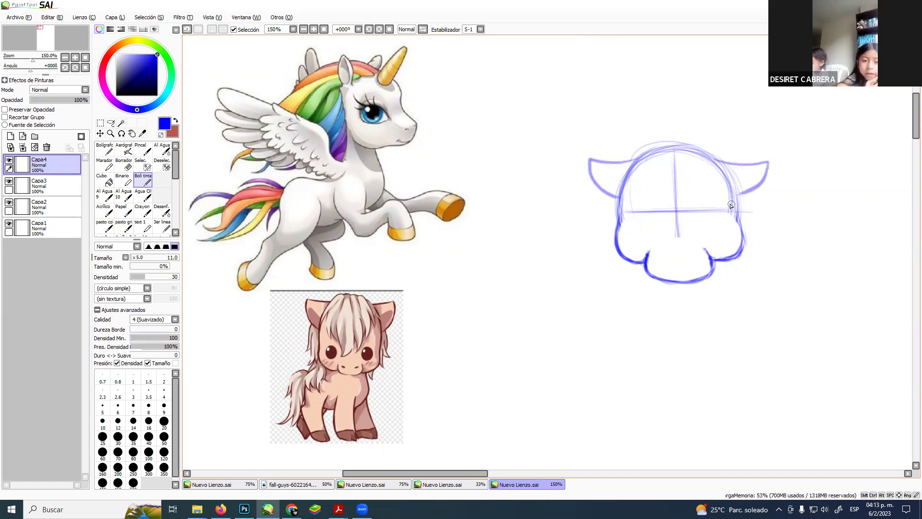
Undo the existing ear pair and sketch a broader pointed ear extending outward from the head's upper left side
{"action": "key", "text": "ctrl+z"}
{"action": "key", "text": "ctrl+z"}
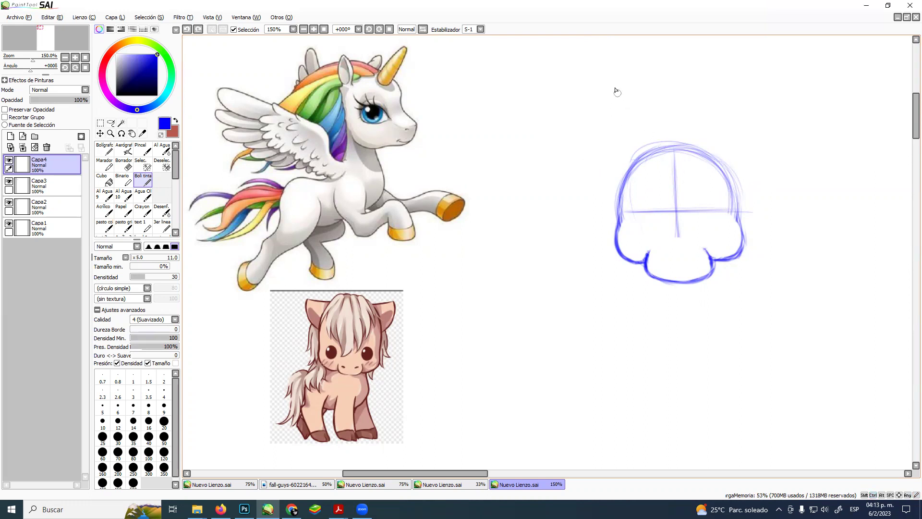
{"action": "left_click", "coordinate": [587, 170]}
{"action": "mouse_move", "coordinate": [601, 177]}
{"action": "left_mouse_down"}
{"action": "mouse_move", "coordinate": [603, 154]}
{"action": "mouse_move", "coordinate": [620, 189]}
{"action": "mouse_move", "coordinate": [589, 165]}
{"action": "left_mouse_up"}
{"action": "mouse_move", "coordinate": [620, 193]}
{"action": "left_mouse_down"}
{"action": "mouse_move", "coordinate": [586, 161]}
{"action": "mouse_move", "coordinate": [615, 191]}
{"action": "mouse_move", "coordinate": [589, 138]}
{"action": "mouse_move", "coordinate": [592, 166]}
{"action": "mouse_move", "coordinate": [587, 143]}
{"action": "mouse_move", "coordinate": [643, 151]}
{"action": "left_mouse_up"}
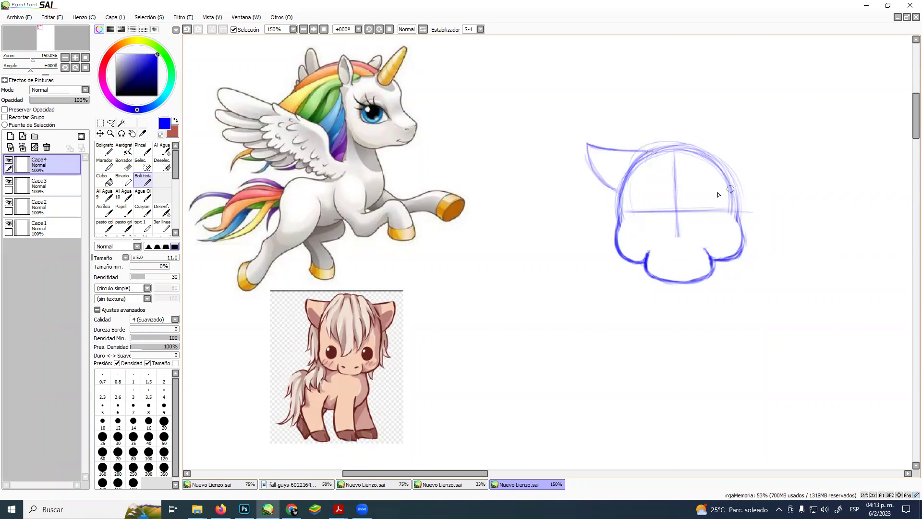
Sketch a matching ear on the head's right side and undo it back to its short lower stroke
{"action": "mouse_move", "coordinate": [733, 194]}
{"action": "left_mouse_down"}
{"action": "mouse_move", "coordinate": [761, 184]}
{"action": "mouse_move", "coordinate": [778, 160]}
{"action": "mouse_move", "coordinate": [754, 187]}
{"action": "mouse_move", "coordinate": [772, 170]}
{"action": "left_mouse_up"}
{"action": "left_click_drag", "start_coordinate": [713, 154], "coordinate": [776, 150]}
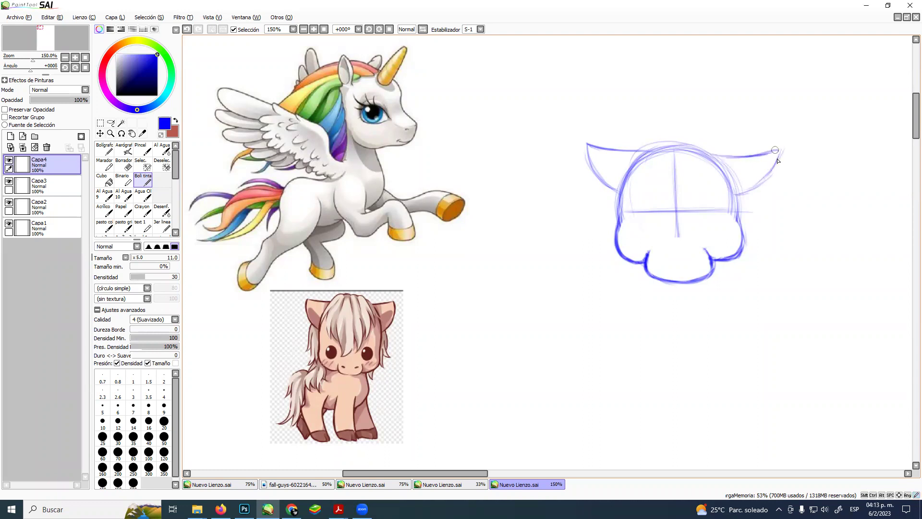
{"action": "key", "text": "ctrl+z"}
{"action": "key", "text": "ctrl+z"}
{"action": "key", "text": "ctrl+z"}
{"action": "key", "text": "ctrl+z"}
{"action": "key", "text": "ctrl+z"}
{"action": "key", "text": "ctrl+z"}
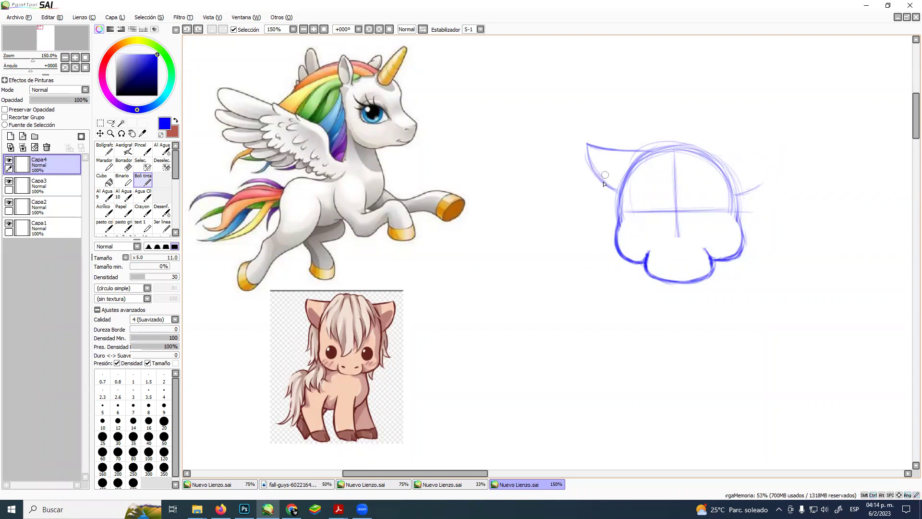
Sketch long slanted guide lines on both sides of the head, converging downward past the ear tips and cheeks
{"action": "left_click_drag", "start_coordinate": [600, 193], "coordinate": [594, 178]}
{"action": "left_click_drag", "start_coordinate": [576, 122], "coordinate": [595, 207]}
{"action": "left_click_drag", "start_coordinate": [586, 153], "coordinate": [614, 258]}
{"action": "left_click_drag", "start_coordinate": [576, 124], "coordinate": [595, 188]}
{"action": "left_click_drag", "start_coordinate": [583, 150], "coordinate": [621, 281]}
{"action": "mouse_move", "coordinate": [603, 211]}
{"action": "left_mouse_down"}
{"action": "mouse_move", "coordinate": [624, 282]}
{"action": "mouse_move", "coordinate": [617, 258]}
{"action": "left_mouse_up"}
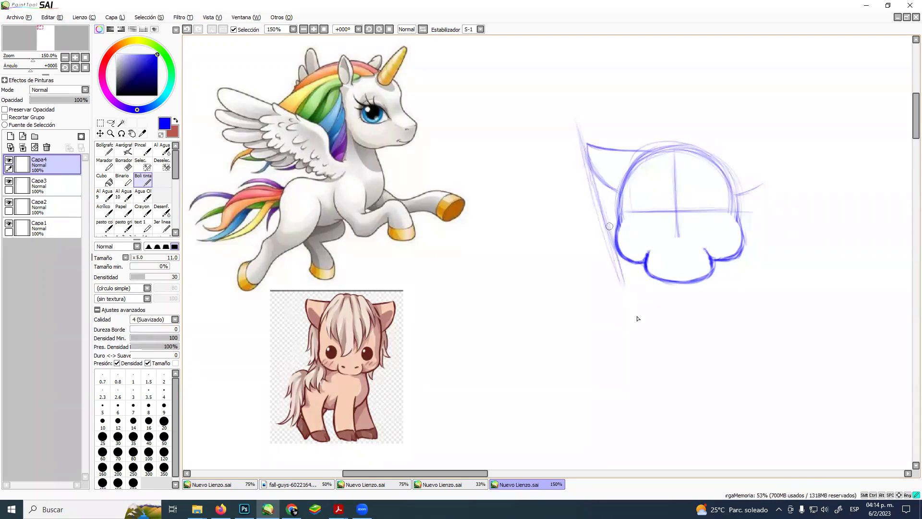
{"action": "left_click_drag", "start_coordinate": [756, 222], "coordinate": [727, 295]}
{"action": "mouse_move", "coordinate": [771, 164]}
{"action": "left_mouse_down"}
{"action": "mouse_move", "coordinate": [727, 302]}
{"action": "mouse_move", "coordinate": [758, 210]}
{"action": "mouse_move", "coordinate": [740, 270]}
{"action": "left_mouse_up"}
{"action": "mouse_move", "coordinate": [757, 215]}
{"action": "left_mouse_down"}
{"action": "mouse_move", "coordinate": [797, 109]}
{"action": "mouse_move", "coordinate": [781, 139]}
{"action": "left_mouse_up"}
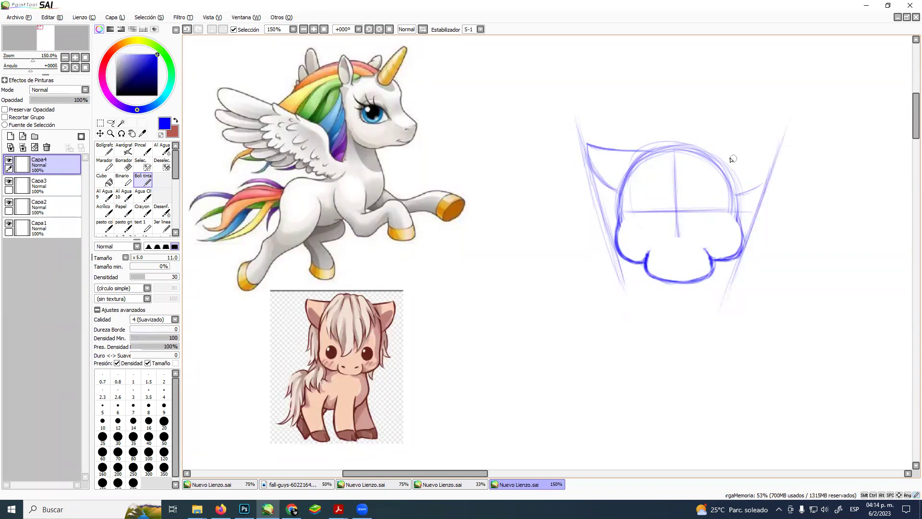
Sketch the right ear out to its slanted guide line and reinforce the guides on both sides of the head
{"action": "left_click_drag", "start_coordinate": [720, 154], "coordinate": [769, 150]}
{"action": "mouse_move", "coordinate": [731, 197]}
{"action": "left_mouse_down"}
{"action": "mouse_move", "coordinate": [759, 186]}
{"action": "mouse_move", "coordinate": [772, 165]}
{"action": "mouse_move", "coordinate": [767, 152]}
{"action": "mouse_move", "coordinate": [778, 148]}
{"action": "mouse_move", "coordinate": [761, 181]}
{"action": "left_mouse_up"}
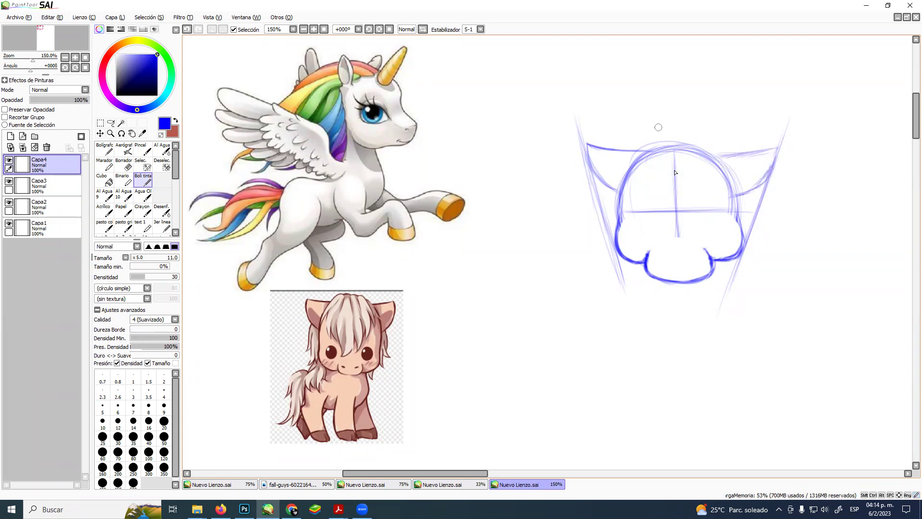
{"action": "mouse_move", "coordinate": [579, 129]}
{"action": "left_mouse_down"}
{"action": "mouse_move", "coordinate": [574, 103]}
{"action": "mouse_move", "coordinate": [588, 166]}
{"action": "left_mouse_up"}
{"action": "left_click_drag", "start_coordinate": [572, 106], "coordinate": [605, 212]}
{"action": "left_click_drag", "start_coordinate": [589, 170], "coordinate": [601, 214]}
{"action": "left_click_drag", "start_coordinate": [586, 147], "coordinate": [622, 299]}
{"action": "left_click_drag", "start_coordinate": [758, 212], "coordinate": [720, 303]}
{"action": "left_click_drag", "start_coordinate": [764, 186], "coordinate": [728, 293]}
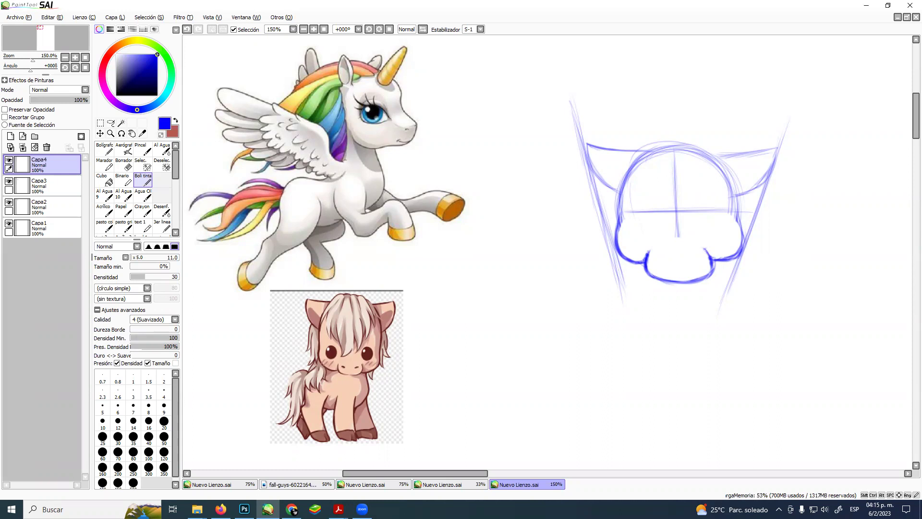
Try a horizontal line above the head and a long pointed horn with a curved base, undoing both
{"action": "left_click_drag", "start_coordinate": [783, 97], "coordinate": [630, 82]}
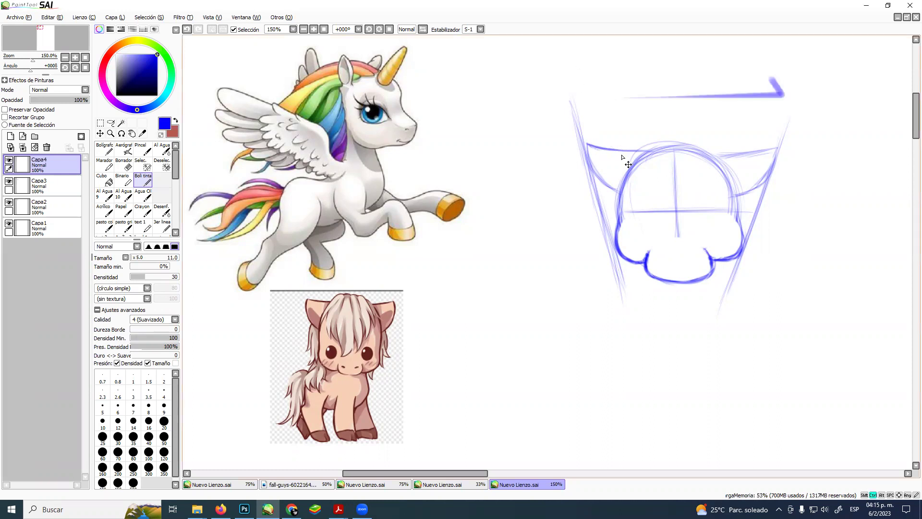
{"action": "key", "text": "ctrl+z"}
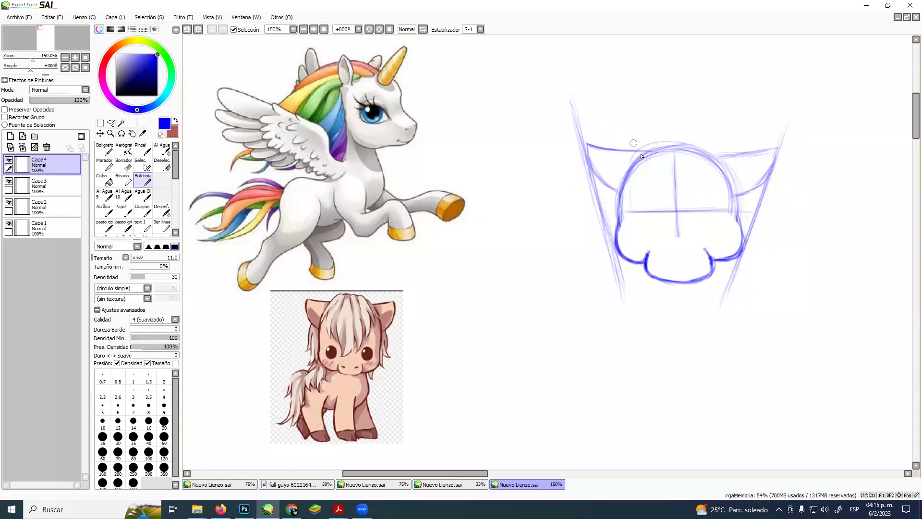
{"action": "left_click_drag", "start_coordinate": [663, 160], "coordinate": [669, 162]}
{"action": "mouse_move", "coordinate": [657, 155]}
{"action": "left_mouse_down"}
{"action": "mouse_move", "coordinate": [682, 158]}
{"action": "mouse_move", "coordinate": [676, 149]}
{"action": "mouse_move", "coordinate": [656, 157]}
{"action": "mouse_move", "coordinate": [681, 158]}
{"action": "mouse_move", "coordinate": [639, 68]}
{"action": "mouse_move", "coordinate": [638, 84]}
{"action": "mouse_move", "coordinate": [635, 76]}
{"action": "left_mouse_up"}
{"action": "left_click_drag", "start_coordinate": [651, 138], "coordinate": [638, 73]}
{"action": "mouse_move", "coordinate": [642, 108]}
{"action": "left_mouse_down"}
{"action": "mouse_move", "coordinate": [635, 70]}
{"action": "mouse_move", "coordinate": [647, 89]}
{"action": "mouse_move", "coordinate": [632, 56]}
{"action": "mouse_move", "coordinate": [652, 87]}
{"action": "left_mouse_up"}
{"action": "left_click_drag", "start_coordinate": [634, 54], "coordinate": [664, 108]}
{"action": "left_click_drag", "start_coordinate": [644, 69], "coordinate": [677, 130]}
{"action": "left_click_drag", "start_coordinate": [654, 94], "coordinate": [681, 147]}
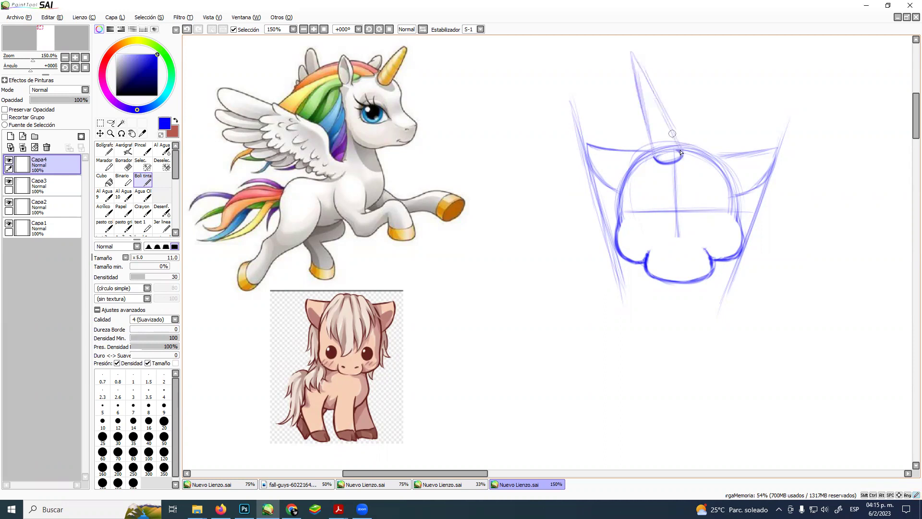
{"action": "left_click_drag", "start_coordinate": [632, 66], "coordinate": [652, 145]}
{"action": "key", "text": "ctrl+z"}
{"action": "key", "text": "ctrl+z"}
{"action": "key", "text": "ctrl+z"}
{"action": "key", "text": "ctrl+z"}
{"action": "key", "text": "ctrl+z"}
{"action": "key", "text": "ctrl+z"}
{"action": "key", "text": "ctrl+z"}
{"action": "key", "text": "ctrl+z"}
{"action": "key", "text": "ctrl+z"}
{"action": "key", "text": "ctrl+z"}
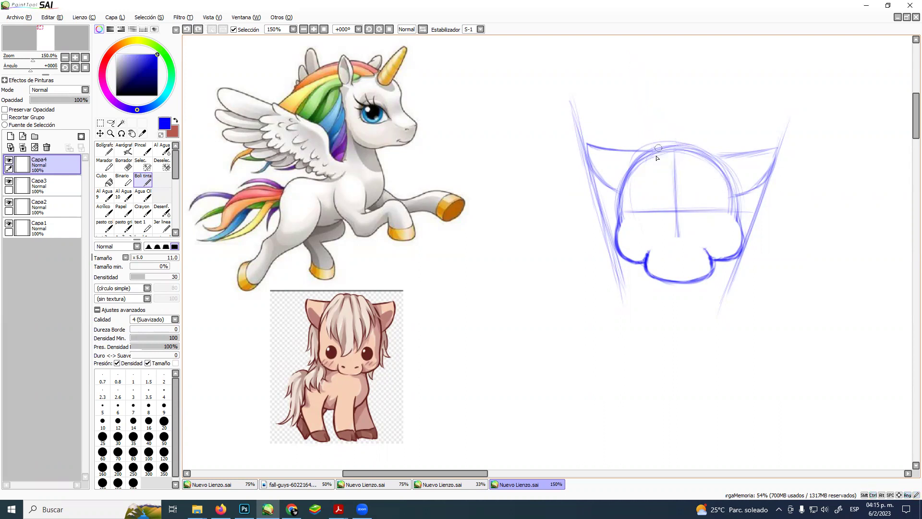
Set the brush density to 70 and sketch a tall, slightly tilted horn with a rounded base on the forehead
{"action": "left_click", "coordinate": [659, 156]}
{"action": "mouse_move", "coordinate": [657, 159]}
{"action": "left_mouse_down"}
{"action": "mouse_move", "coordinate": [676, 148]}
{"action": "mouse_move", "coordinate": [681, 158]}
{"action": "mouse_move", "coordinate": [661, 162]}
{"action": "mouse_move", "coordinate": [655, 152]}
{"action": "mouse_move", "coordinate": [669, 167]}
{"action": "mouse_move", "coordinate": [677, 148]}
{"action": "mouse_move", "coordinate": [656, 154]}
{"action": "left_mouse_up"}
{"action": "key", "text": "7"}
{"action": "mouse_move", "coordinate": [654, 157]}
{"action": "left_mouse_down"}
{"action": "mouse_move", "coordinate": [645, 123]}
{"action": "mouse_move", "coordinate": [657, 166]}
{"action": "mouse_move", "coordinate": [634, 93]}
{"action": "left_mouse_up"}
{"action": "mouse_move", "coordinate": [648, 131]}
{"action": "left_mouse_down"}
{"action": "mouse_move", "coordinate": [627, 59]}
{"action": "mouse_move", "coordinate": [637, 100]}
{"action": "mouse_move", "coordinate": [635, 68]}
{"action": "mouse_move", "coordinate": [646, 86]}
{"action": "mouse_move", "coordinate": [634, 66]}
{"action": "mouse_move", "coordinate": [679, 150]}
{"action": "left_mouse_up"}
{"action": "left_click_drag", "start_coordinate": [631, 71], "coordinate": [637, 100]}
{"action": "mouse_move", "coordinate": [632, 79]}
{"action": "left_mouse_down"}
{"action": "mouse_move", "coordinate": [644, 122]}
{"action": "mouse_move", "coordinate": [632, 67]}
{"action": "mouse_move", "coordinate": [678, 150]}
{"action": "left_mouse_up"}
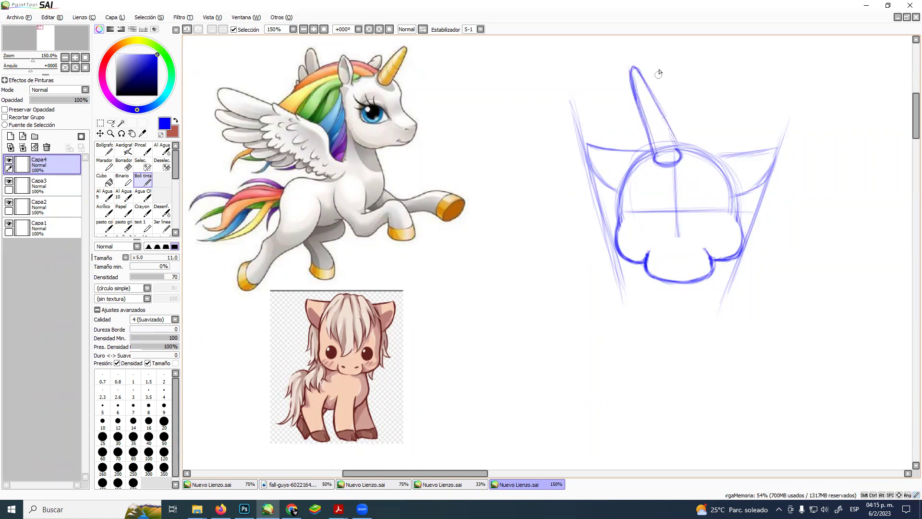
Undo the last horn stroke and reinforce the horn's left edge with overlapping lines
{"action": "key", "text": "ctrl"}
{"action": "key", "text": "ctrl+z"}
{"action": "left_click_drag", "start_coordinate": [635, 98], "coordinate": [649, 155]}
{"action": "left_click_drag", "start_coordinate": [641, 115], "coordinate": [654, 161]}
{"action": "mouse_move", "coordinate": [633, 94]}
{"action": "left_mouse_down"}
{"action": "mouse_move", "coordinate": [642, 132]}
{"action": "mouse_move", "coordinate": [629, 75]}
{"action": "mouse_move", "coordinate": [639, 67]}
{"action": "mouse_move", "coordinate": [667, 129]}
{"action": "left_mouse_up"}
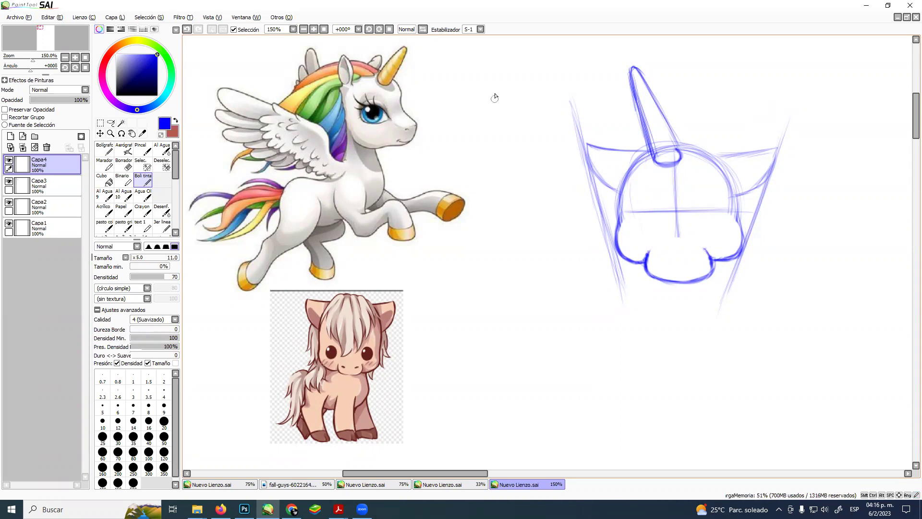
Erase the slanted guide lines on both sides of the head
{"action": "key", "text": "e"}
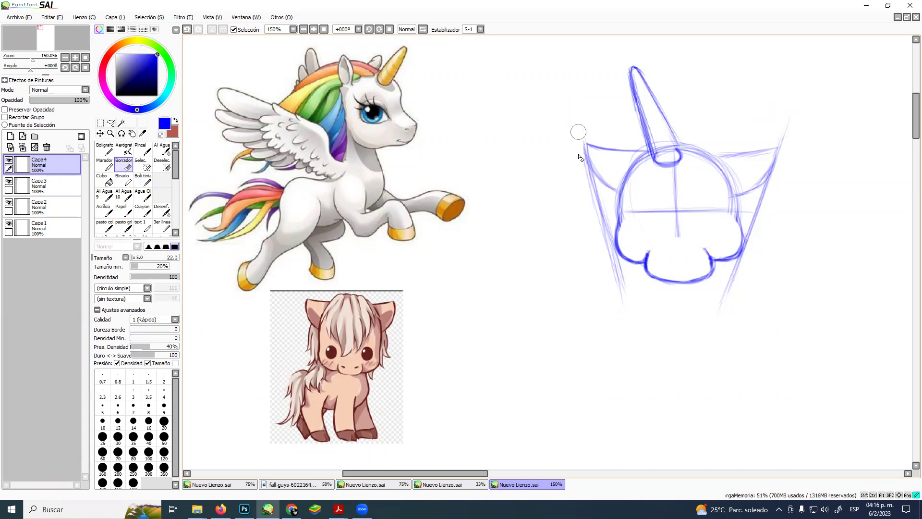
{"action": "left_click_drag", "start_coordinate": [579, 160], "coordinate": [621, 290]}
{"action": "mouse_move", "coordinate": [743, 298]}
{"action": "left_mouse_down"}
{"action": "mouse_move", "coordinate": [735, 269]}
{"action": "mouse_move", "coordinate": [754, 251]}
{"action": "mouse_move", "coordinate": [752, 206]}
{"action": "mouse_move", "coordinate": [772, 187]}
{"action": "left_mouse_up"}
{"action": "left_click_drag", "start_coordinate": [784, 153], "coordinate": [788, 121]}
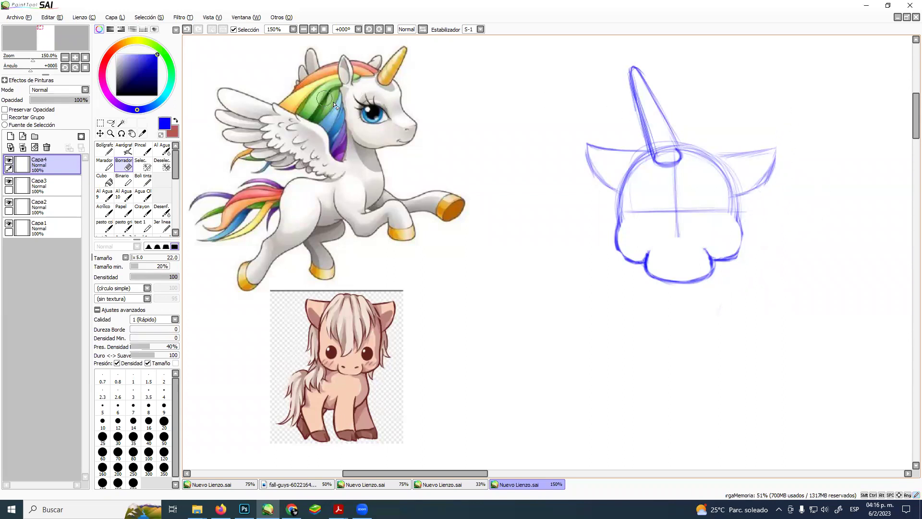
Erase the head outline crossing the horn's base and clean up the excess strokes along the horn
{"action": "key", "text": "ctrl+alt"}
{"action": "mouse_move", "coordinate": [661, 136]}
{"action": "left_mouse_down"}
{"action": "mouse_move", "coordinate": [659, 154]}
{"action": "mouse_move", "coordinate": [675, 153]}
{"action": "left_mouse_up"}
{"action": "mouse_move", "coordinate": [655, 114]}
{"action": "left_mouse_down"}
{"action": "mouse_move", "coordinate": [647, 104]}
{"action": "mouse_move", "coordinate": [651, 132]}
{"action": "left_mouse_up"}
{"action": "left_click_drag", "start_coordinate": [639, 88], "coordinate": [648, 116]}
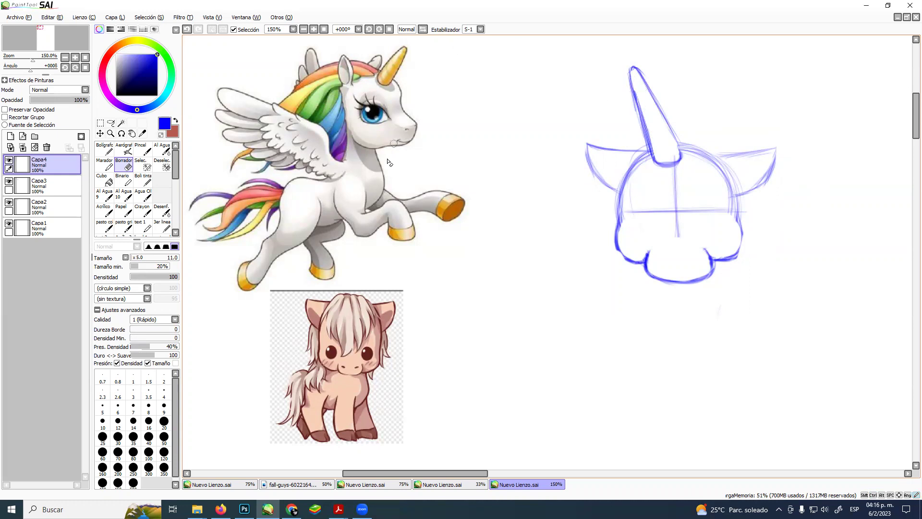
Draw two solid blue oval eyes on the horizontal guide with brush size 28 and add a white highlight to each
{"action": "left_click", "coordinate": [144, 179]}
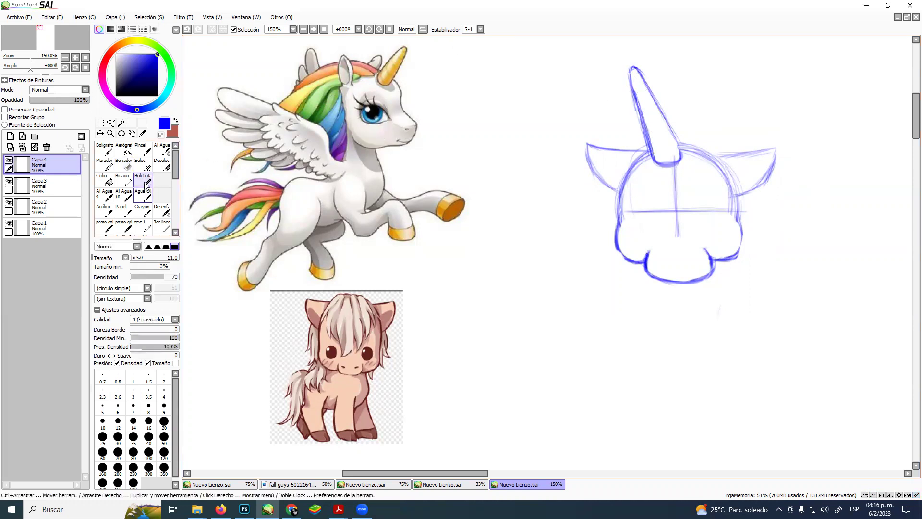
{"action": "mouse_move", "coordinate": [648, 205]}
{"action": "left_mouse_down"}
{"action": "mouse_move", "coordinate": [655, 207]}
{"action": "mouse_move", "coordinate": [643, 218]}
{"action": "left_mouse_up"}
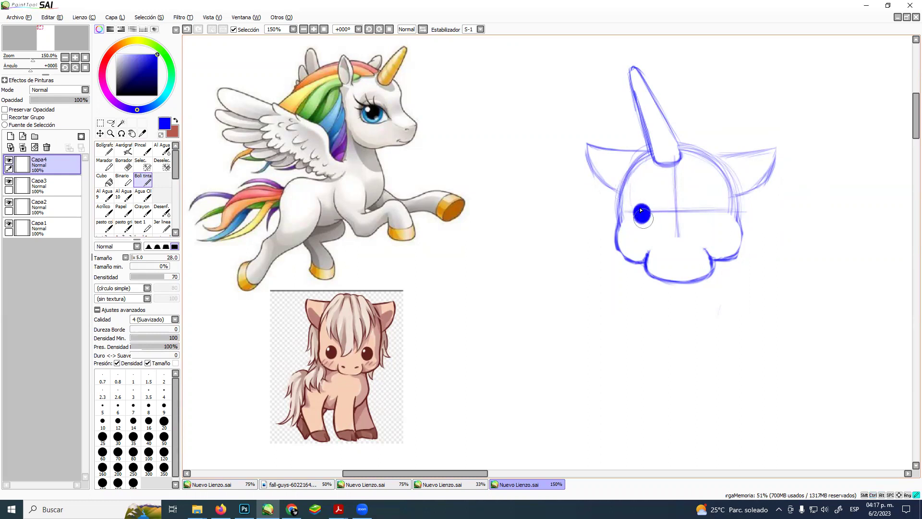
{"action": "left_click_drag", "start_coordinate": [706, 211], "coordinate": [707, 210]}
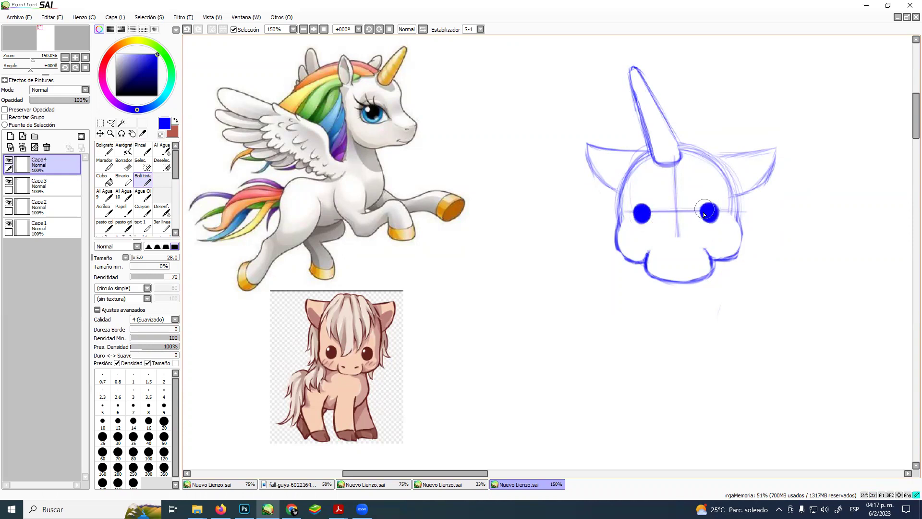
{"action": "left_click", "coordinate": [646, 205], "text": "alt"}
{"action": "left_click_drag", "start_coordinate": [640, 210], "coordinate": [641, 213]}
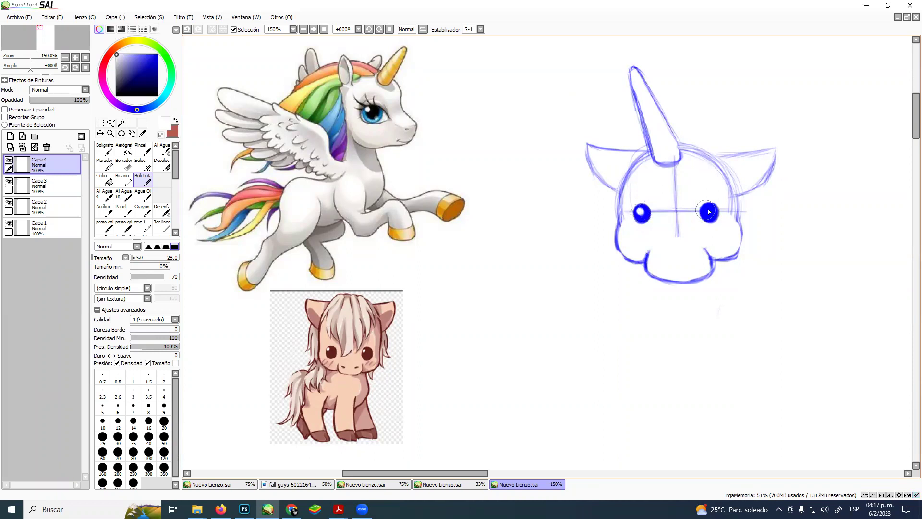
{"action": "left_click_drag", "start_coordinate": [708, 210], "coordinate": [709, 211]}
Draw two small oval nostrils in blue on the upper muzzle, undoing the first attempt
{"action": "left_click", "coordinate": [642, 214], "text": "alt"}
{"action": "left_click_drag", "start_coordinate": [667, 252], "coordinate": [675, 255]}
{"action": "key", "text": "ctrl+z"}
{"action": "key", "text": "ctrl+z"}
{"action": "mouse_move", "coordinate": [656, 259]}
{"action": "left_mouse_down"}
{"action": "mouse_move", "coordinate": [702, 254]}
{"action": "mouse_move", "coordinate": [691, 257]}
{"action": "left_mouse_up"}
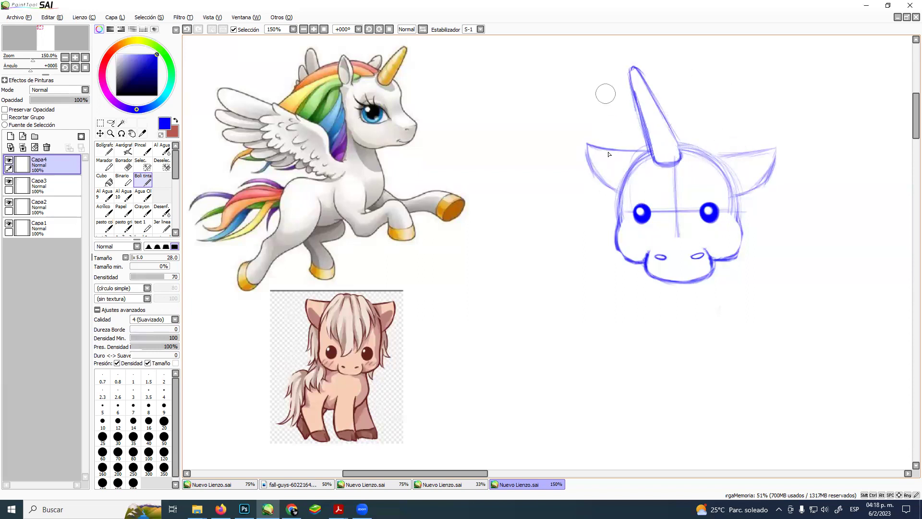
Erase the vertical and horizontal guide lines inside the face
{"action": "key", "text": "e"}
{"action": "mouse_move", "coordinate": [656, 216]}
{"action": "left_mouse_down"}
{"action": "mouse_move", "coordinate": [682, 236]}
{"action": "mouse_move", "coordinate": [672, 205]}
{"action": "mouse_move", "coordinate": [680, 177]}
{"action": "mouse_move", "coordinate": [672, 174]}
{"action": "mouse_move", "coordinate": [694, 165]}
{"action": "mouse_move", "coordinate": [666, 160]}
{"action": "left_mouse_up"}
{"action": "left_click_drag", "start_coordinate": [684, 212], "coordinate": [690, 210]}
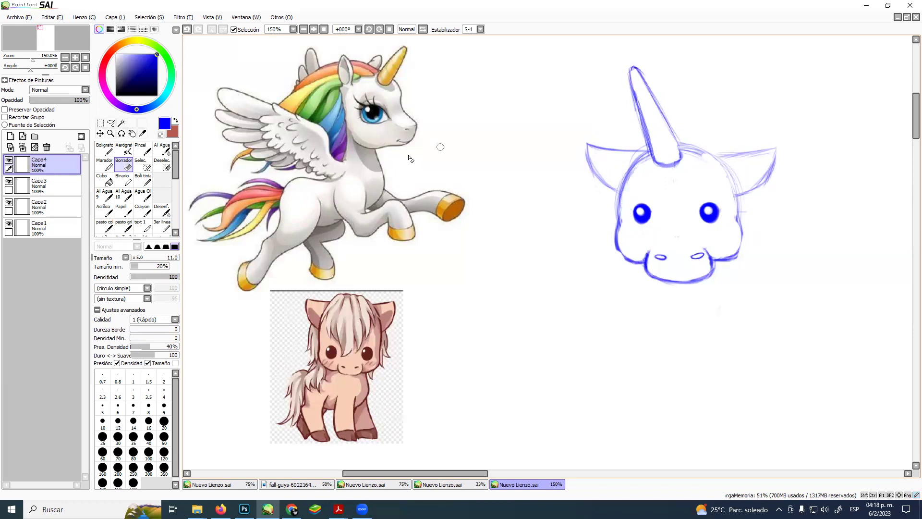
Redraw the head outline with darker blue lines along its upper right side and both cheeks
{"action": "left_click", "coordinate": [143, 180]}
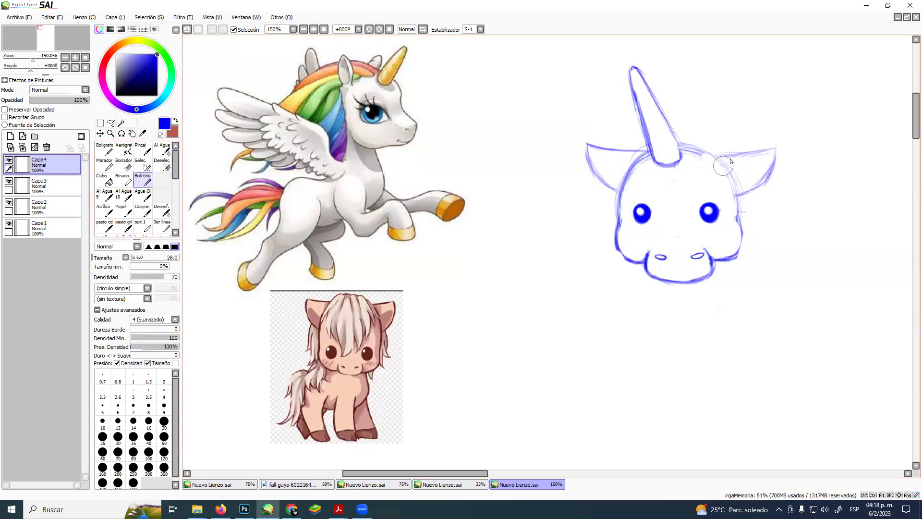
{"action": "mouse_move", "coordinate": [697, 152]}
{"action": "left_mouse_down"}
{"action": "mouse_move", "coordinate": [728, 179]}
{"action": "mouse_move", "coordinate": [696, 152]}
{"action": "mouse_move", "coordinate": [727, 178]}
{"action": "mouse_move", "coordinate": [702, 155]}
{"action": "mouse_move", "coordinate": [717, 163]}
{"action": "mouse_move", "coordinate": [737, 201]}
{"action": "mouse_move", "coordinate": [728, 175]}
{"action": "mouse_move", "coordinate": [733, 187]}
{"action": "mouse_move", "coordinate": [737, 255]}
{"action": "left_mouse_up"}
{"action": "left_click_drag", "start_coordinate": [618, 231], "coordinate": [620, 256]}
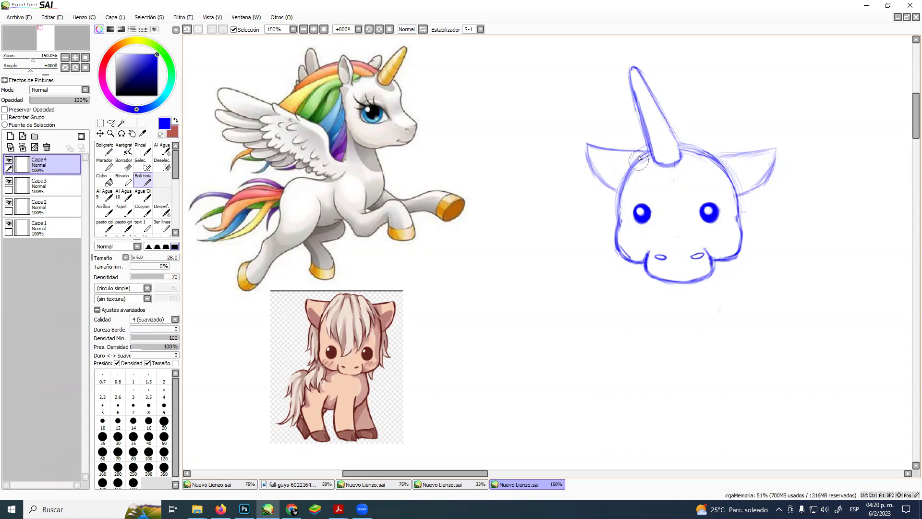
Try a mane with pointed bangs falling over the forehead and beside the ears, and undo it
{"action": "mouse_move", "coordinate": [647, 142]}
{"action": "left_mouse_down"}
{"action": "mouse_move", "coordinate": [609, 172]}
{"action": "mouse_move", "coordinate": [601, 209]}
{"action": "mouse_move", "coordinate": [608, 201]}
{"action": "mouse_move", "coordinate": [630, 212]}
{"action": "mouse_move", "coordinate": [654, 176]}
{"action": "mouse_move", "coordinate": [671, 218]}
{"action": "mouse_move", "coordinate": [690, 173]}
{"action": "mouse_move", "coordinate": [710, 184]}
{"action": "mouse_move", "coordinate": [691, 172]}
{"action": "mouse_move", "coordinate": [719, 178]}
{"action": "left_mouse_up"}
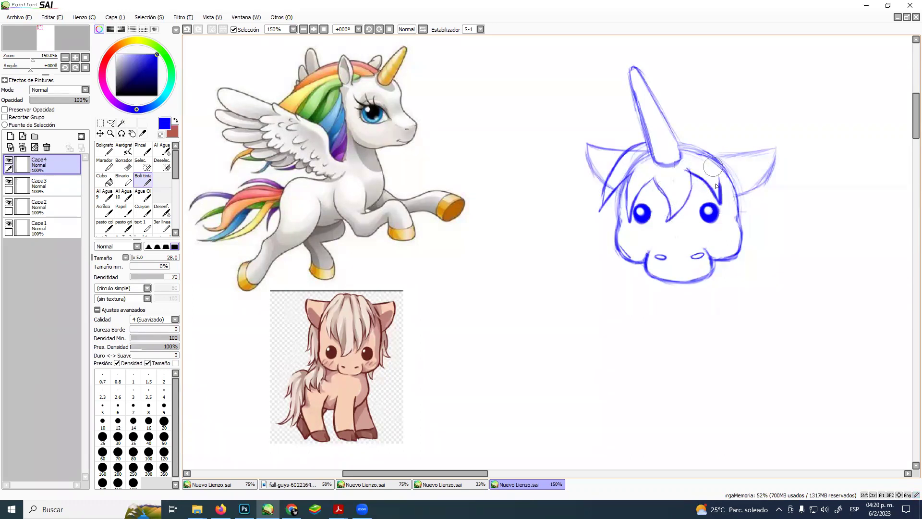
{"action": "mouse_move", "coordinate": [676, 137]}
{"action": "left_mouse_down"}
{"action": "mouse_move", "coordinate": [694, 133]}
{"action": "mouse_move", "coordinate": [720, 148]}
{"action": "mouse_move", "coordinate": [765, 194]}
{"action": "left_mouse_up"}
{"action": "key", "text": "ctrl+z"}
{"action": "key", "text": "ctrl+z"}
{"action": "key", "text": "ctrl+z"}
{"action": "key", "text": "ctrl+z"}
{"action": "key", "text": "ctrl+z"}
{"action": "key", "text": "ctrl+z"}
{"action": "key", "text": "ctrl+z"}
{"action": "key", "text": "ctrl+z"}
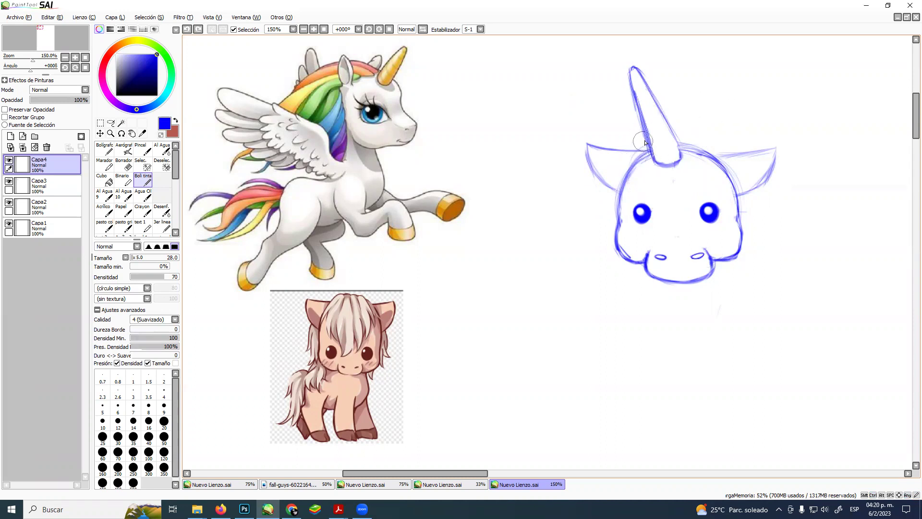
Draw a pointed mane lock sweeping from the horn over the left ear, erasing the lines beneath and redrawing its top
{"action": "mouse_move", "coordinate": [648, 140]}
{"action": "left_mouse_down"}
{"action": "mouse_move", "coordinate": [613, 173]}
{"action": "mouse_move", "coordinate": [640, 145]}
{"action": "mouse_move", "coordinate": [612, 171]}
{"action": "mouse_move", "coordinate": [624, 153]}
{"action": "mouse_move", "coordinate": [603, 193]}
{"action": "left_mouse_up"}
{"action": "mouse_move", "coordinate": [620, 163]}
{"action": "left_mouse_down"}
{"action": "mouse_move", "coordinate": [605, 183]}
{"action": "mouse_move", "coordinate": [613, 165]}
{"action": "mouse_move", "coordinate": [601, 220]}
{"action": "mouse_move", "coordinate": [637, 181]}
{"action": "left_mouse_up"}
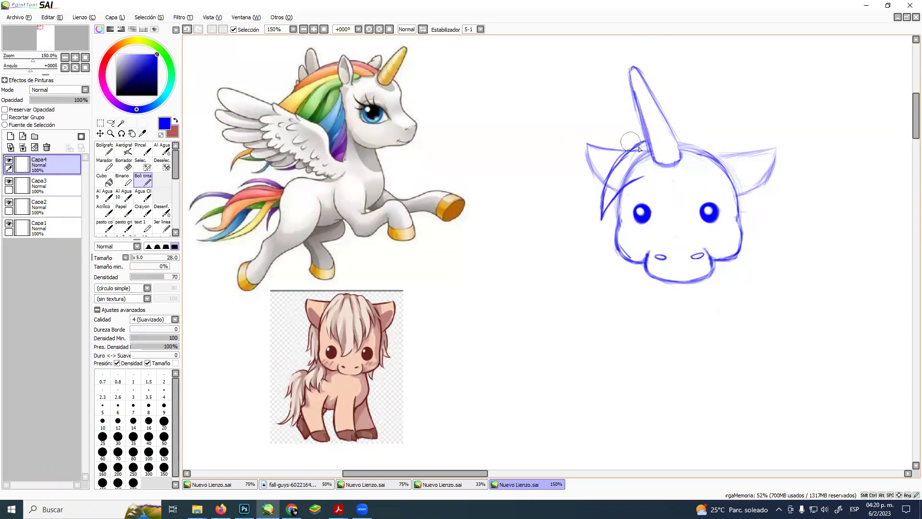
{"action": "key", "text": "e"}
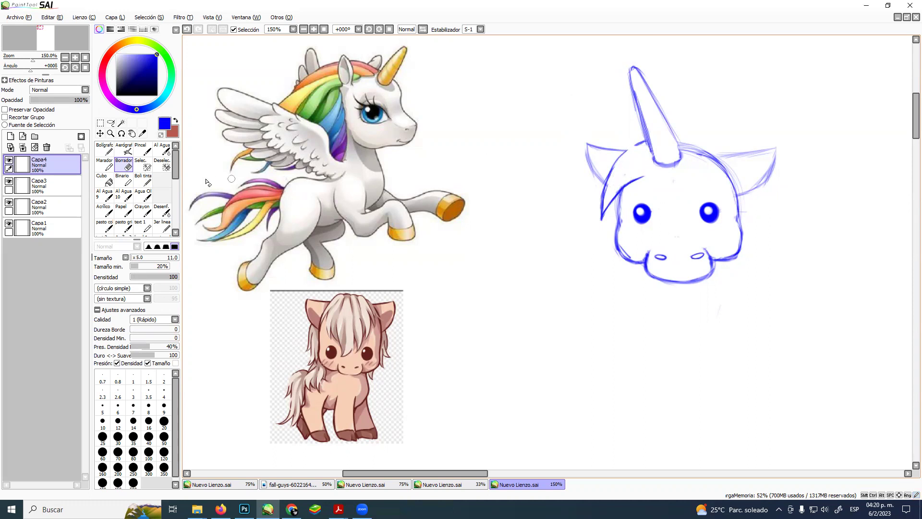
{"action": "left_click", "coordinate": [142, 180]}
{"action": "mouse_move", "coordinate": [635, 145]}
{"action": "left_mouse_down"}
{"action": "mouse_move", "coordinate": [626, 151]}
{"action": "mouse_move", "coordinate": [645, 141]}
{"action": "left_mouse_up"}
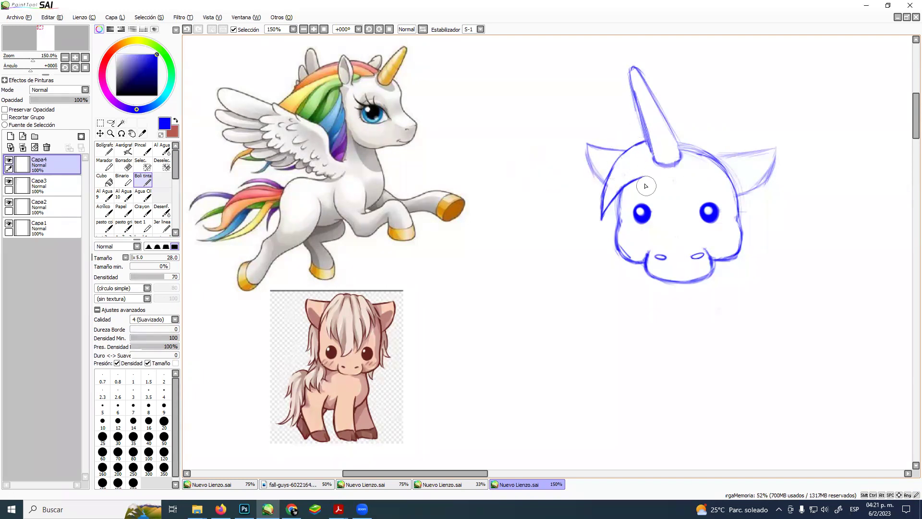
Draw pointed bangs across the forehead, with short strands below the horn and a longer one between the eyes
{"action": "left_click_drag", "start_coordinate": [643, 178], "coordinate": [643, 188]}
{"action": "mouse_move", "coordinate": [643, 178]}
{"action": "left_mouse_down"}
{"action": "mouse_move", "coordinate": [650, 203]}
{"action": "mouse_move", "coordinate": [672, 180]}
{"action": "left_mouse_up"}
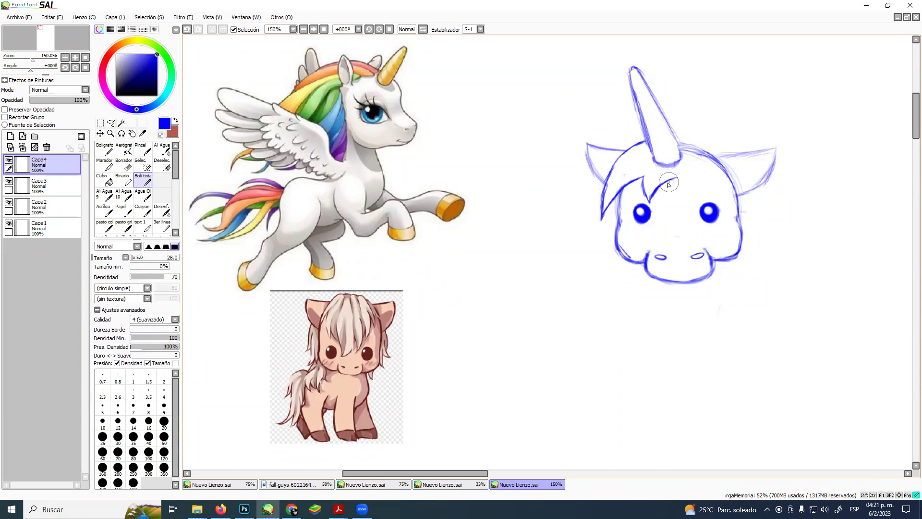
{"action": "mouse_move", "coordinate": [670, 178]}
{"action": "left_mouse_down"}
{"action": "mouse_move", "coordinate": [674, 204]}
{"action": "mouse_move", "coordinate": [695, 228]}
{"action": "mouse_move", "coordinate": [690, 194]}
{"action": "left_mouse_up"}
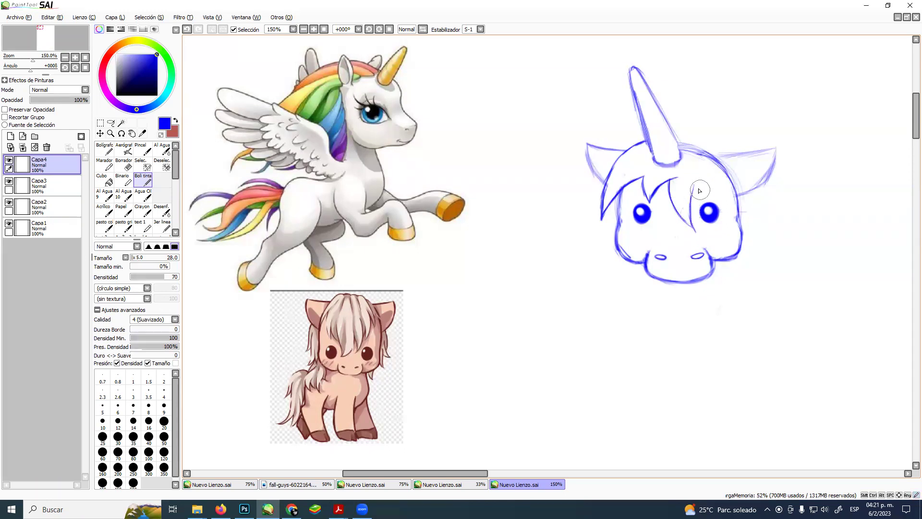
{"action": "mouse_move", "coordinate": [689, 213]}
{"action": "left_mouse_down"}
{"action": "mouse_move", "coordinate": [692, 231]}
{"action": "mouse_move", "coordinate": [692, 222]}
{"action": "left_mouse_up"}
{"action": "mouse_move", "coordinate": [694, 178]}
{"action": "left_mouse_down"}
{"action": "mouse_move", "coordinate": [689, 202]}
{"action": "mouse_move", "coordinate": [693, 191]}
{"action": "left_mouse_up"}
Tidy the bangs with the eraser and draw the mane's right section curving from the horn, undoing one stroke
{"action": "key", "text": "e"}
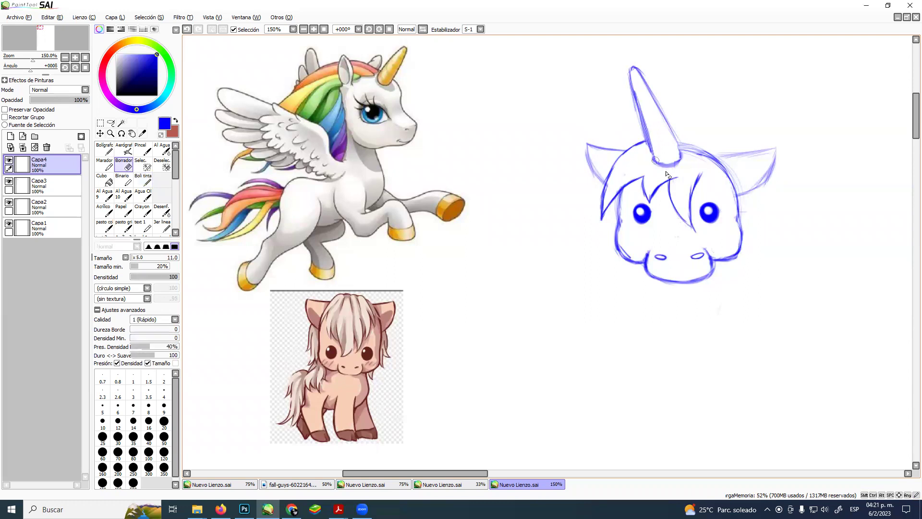
{"action": "key", "text": "bracketleft"}
{"action": "left_click", "coordinate": [144, 180]}
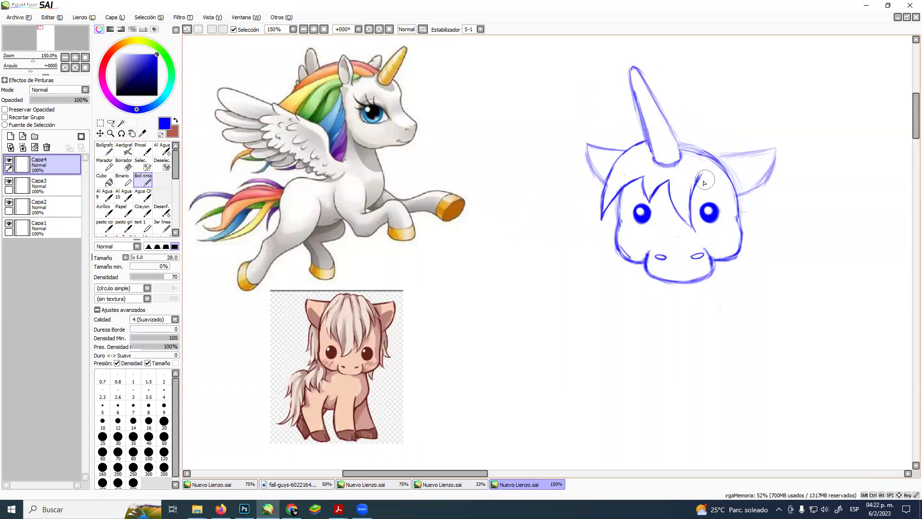
{"action": "mouse_move", "coordinate": [700, 174]}
{"action": "left_mouse_down"}
{"action": "mouse_move", "coordinate": [724, 212]}
{"action": "mouse_move", "coordinate": [729, 154]}
{"action": "mouse_move", "coordinate": [733, 172]}
{"action": "mouse_move", "coordinate": [722, 142]}
{"action": "mouse_move", "coordinate": [729, 152]}
{"action": "mouse_move", "coordinate": [695, 132]}
{"action": "mouse_move", "coordinate": [709, 137]}
{"action": "mouse_move", "coordinate": [680, 139]}
{"action": "left_mouse_up"}
{"action": "key", "text": "ctrl+z"}
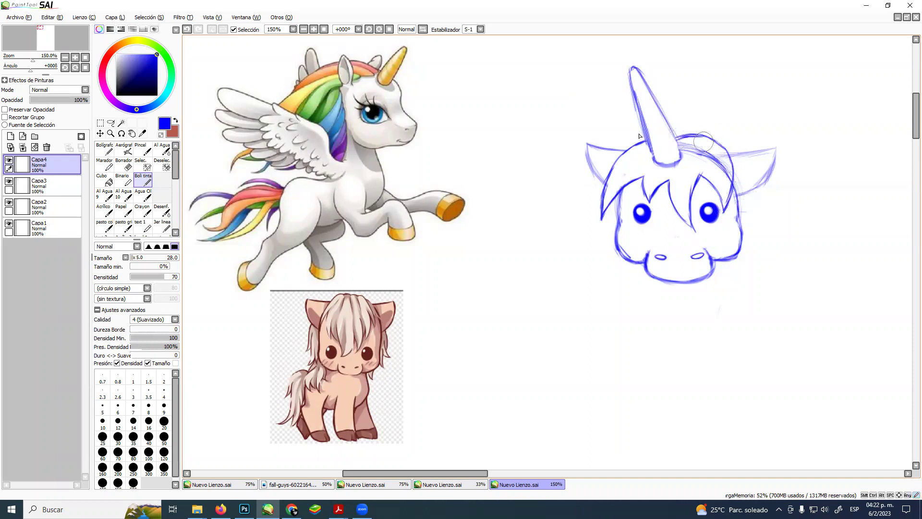
Erase the stray lines on the upper right of the head and retouch the outline beside the horn's base
{"action": "key", "text": "e"}
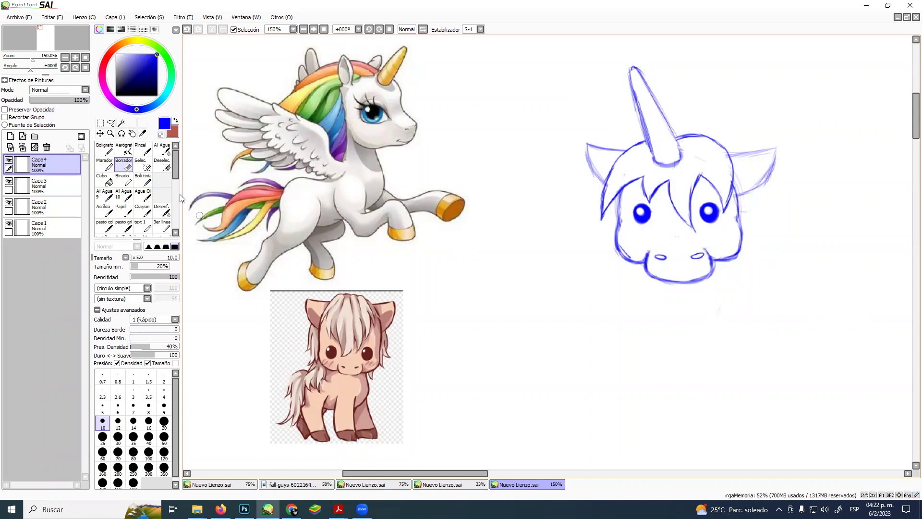
{"action": "left_click", "coordinate": [143, 180]}
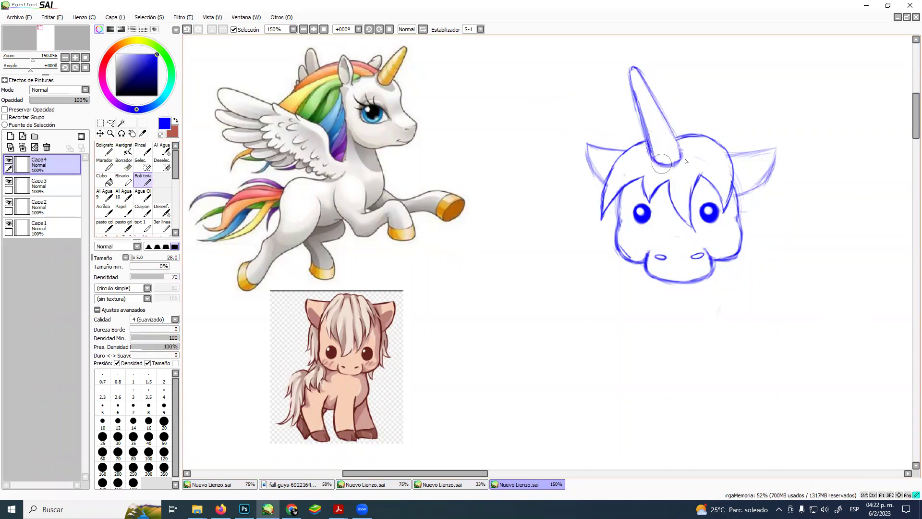
{"action": "left_click_drag", "start_coordinate": [675, 134], "coordinate": [656, 157]}
Erase the upper part of the horn and redraw it shorter, with straight sides meeting in a narrow tip
{"action": "key", "text": "e"}
{"action": "mouse_move", "coordinate": [628, 72]}
{"action": "left_mouse_down"}
{"action": "mouse_move", "coordinate": [649, 80]}
{"action": "mouse_move", "coordinate": [633, 107]}
{"action": "mouse_move", "coordinate": [653, 120]}
{"action": "left_mouse_up"}
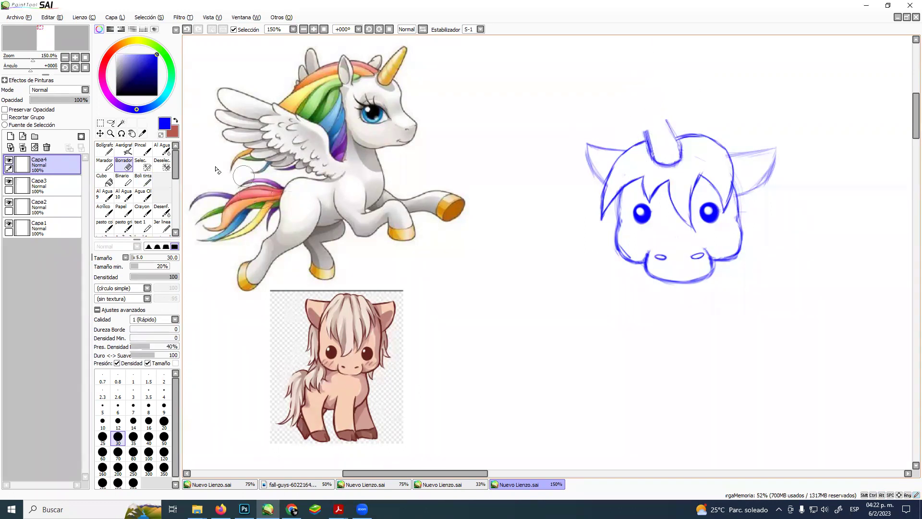
{"action": "left_click", "coordinate": [144, 179]}
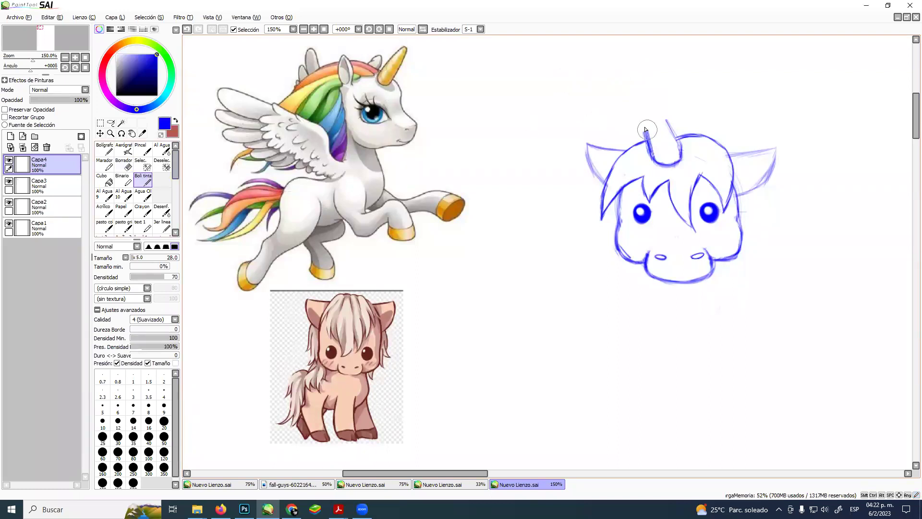
{"action": "mouse_move", "coordinate": [639, 92]}
{"action": "left_mouse_down"}
{"action": "mouse_move", "coordinate": [648, 137]}
{"action": "mouse_move", "coordinate": [639, 85]}
{"action": "left_mouse_up"}
{"action": "mouse_move", "coordinate": [646, 127]}
{"action": "left_mouse_down"}
{"action": "mouse_move", "coordinate": [671, 122]}
{"action": "mouse_move", "coordinate": [657, 101]}
{"action": "mouse_move", "coordinate": [672, 126]}
{"action": "mouse_move", "coordinate": [640, 80]}
{"action": "mouse_move", "coordinate": [672, 131]}
{"action": "left_mouse_up"}
{"action": "mouse_move", "coordinate": [646, 86]}
{"action": "left_mouse_down"}
{"action": "mouse_move", "coordinate": [679, 140]}
{"action": "mouse_move", "coordinate": [635, 85]}
{"action": "mouse_move", "coordinate": [643, 102]}
{"action": "left_mouse_up"}
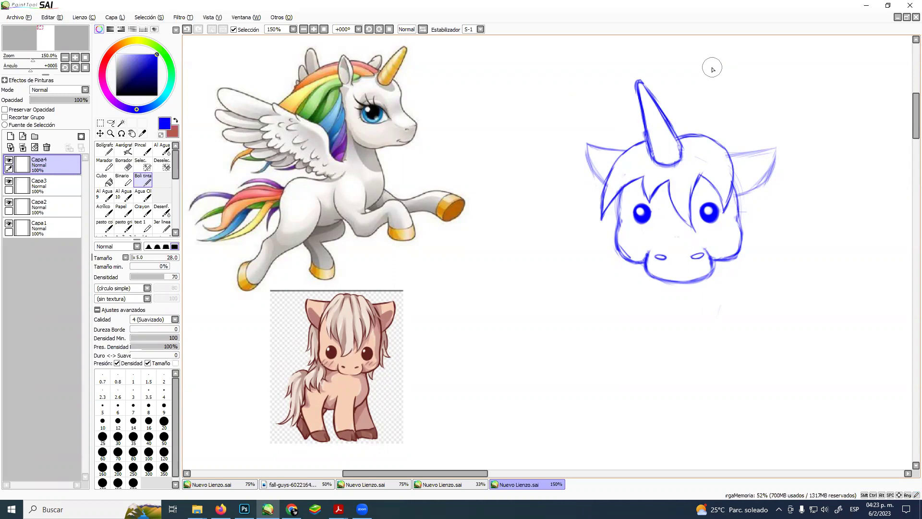
Erase the short horn and redraw it as a longer, slimmer horn rising from the middle of the head
{"action": "key", "text": "e"}
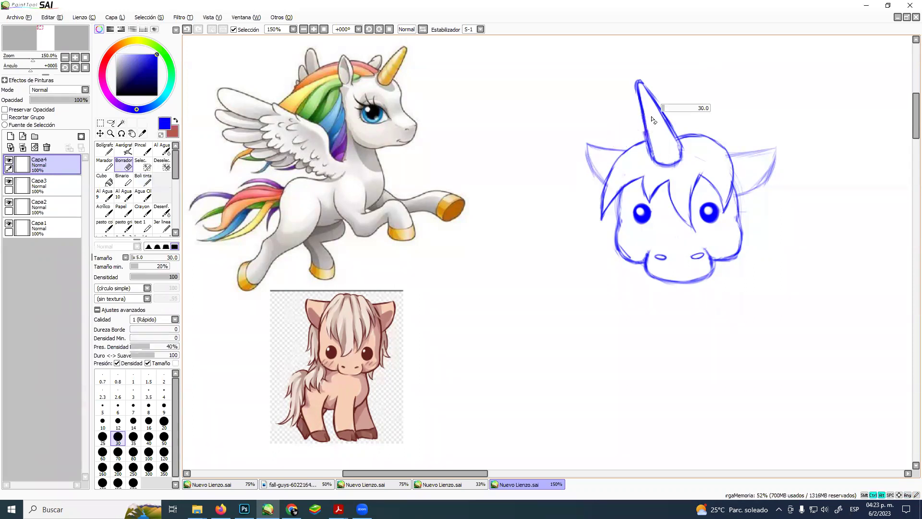
{"action": "mouse_move", "coordinate": [649, 112]}
{"action": "left_mouse_down"}
{"action": "mouse_move", "coordinate": [640, 82]}
{"action": "mouse_move", "coordinate": [662, 147]}
{"action": "mouse_move", "coordinate": [670, 145]}
{"action": "mouse_move", "coordinate": [562, 73]}
{"action": "mouse_move", "coordinate": [643, 135]}
{"action": "mouse_move", "coordinate": [643, 109]}
{"action": "left_mouse_up"}
{"action": "left_click", "coordinate": [143, 181]}
{"action": "left_click_drag", "start_coordinate": [652, 156], "coordinate": [626, 69]}
{"action": "mouse_move", "coordinate": [647, 129]}
{"action": "left_mouse_down"}
{"action": "mouse_move", "coordinate": [629, 78]}
{"action": "mouse_move", "coordinate": [641, 112]}
{"action": "mouse_move", "coordinate": [634, 61]}
{"action": "mouse_move", "coordinate": [655, 102]}
{"action": "left_mouse_up"}
{"action": "left_click_drag", "start_coordinate": [636, 64], "coordinate": [669, 128]}
{"action": "left_click_drag", "start_coordinate": [646, 84], "coordinate": [678, 146]}
{"action": "mouse_move", "coordinate": [660, 111]}
{"action": "left_mouse_down"}
{"action": "mouse_move", "coordinate": [681, 164]}
{"action": "mouse_move", "coordinate": [650, 154]}
{"action": "left_mouse_up"}
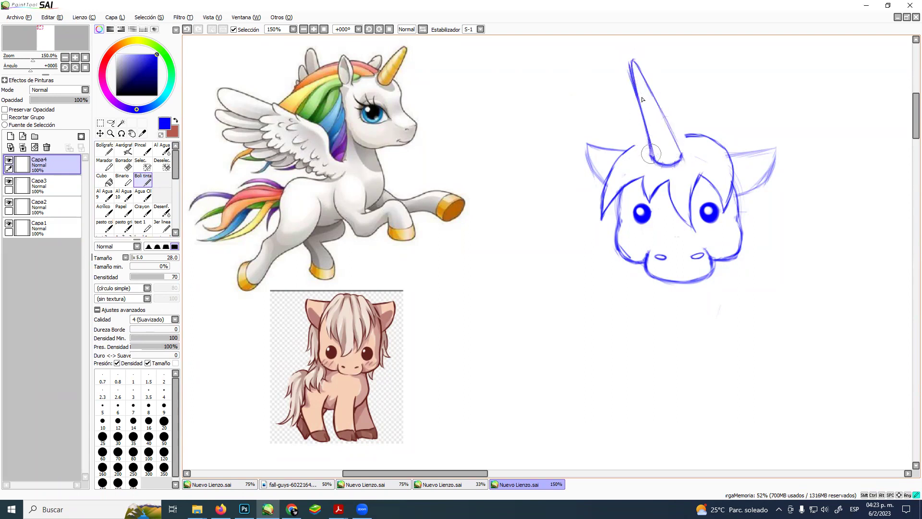
Redraw the top of the head on both sides of the horn's base, undoing the strokes that do not fit
{"action": "mouse_move", "coordinate": [637, 143]}
{"action": "left_mouse_down"}
{"action": "mouse_move", "coordinate": [610, 140]}
{"action": "mouse_move", "coordinate": [626, 128]}
{"action": "left_mouse_up"}
{"action": "mouse_move", "coordinate": [623, 129]}
{"action": "left_mouse_down"}
{"action": "mouse_move", "coordinate": [646, 129]}
{"action": "mouse_move", "coordinate": [629, 157]}
{"action": "mouse_move", "coordinate": [643, 128]}
{"action": "left_mouse_up"}
{"action": "key", "text": "ctrl+z"}
{"action": "key", "text": "ctrl+z"}
{"action": "key", "text": "ctrl+z"}
{"action": "mouse_move", "coordinate": [628, 150]}
{"action": "left_mouse_down"}
{"action": "mouse_move", "coordinate": [605, 178]}
{"action": "mouse_move", "coordinate": [649, 136]}
{"action": "mouse_move", "coordinate": [713, 136]}
{"action": "left_mouse_up"}
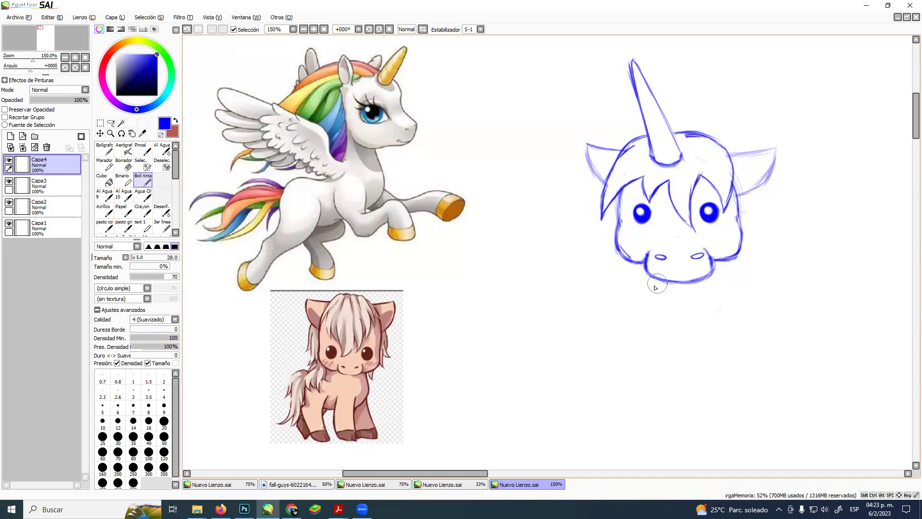
Sketch the neck widening down from the muzzle and close it with a large rounded chest
{"action": "left_click_drag", "start_coordinate": [645, 260], "coordinate": [637, 326]}
{"action": "left_click_drag", "start_coordinate": [721, 268], "coordinate": [747, 327]}
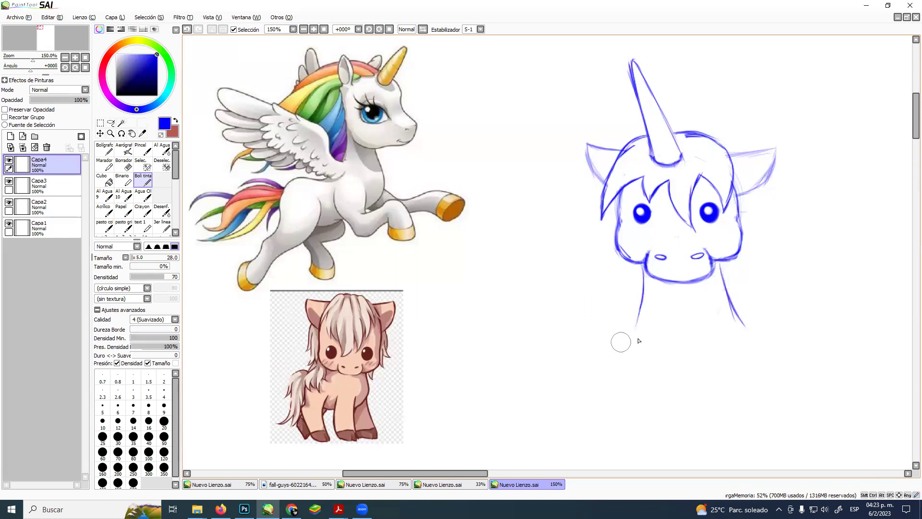
{"action": "mouse_move", "coordinate": [639, 336]}
{"action": "left_mouse_down"}
{"action": "mouse_move", "coordinate": [648, 389]}
{"action": "mouse_move", "coordinate": [723, 389]}
{"action": "mouse_move", "coordinate": [747, 342]}
{"action": "left_mouse_up"}
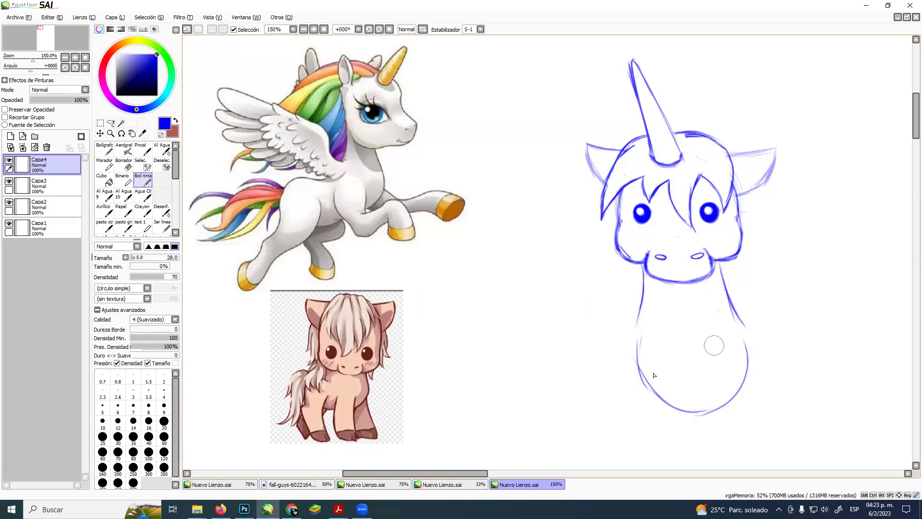
Sketch the two front legs under the chest, the curved back and rump, and a bent hind leg
{"action": "left_click_drag", "start_coordinate": [624, 339], "coordinate": [643, 415]}
{"action": "mouse_move", "coordinate": [631, 340]}
{"action": "left_mouse_down"}
{"action": "mouse_move", "coordinate": [641, 395]}
{"action": "mouse_move", "coordinate": [634, 345]}
{"action": "mouse_move", "coordinate": [652, 448]}
{"action": "mouse_move", "coordinate": [692, 446]}
{"action": "left_mouse_up"}
{"action": "left_click_drag", "start_coordinate": [686, 412], "coordinate": [692, 446]}
{"action": "mouse_move", "coordinate": [685, 397]}
{"action": "left_mouse_down"}
{"action": "mouse_move", "coordinate": [692, 445]}
{"action": "mouse_move", "coordinate": [725, 450]}
{"action": "mouse_move", "coordinate": [747, 439]}
{"action": "left_mouse_up"}
{"action": "left_click_drag", "start_coordinate": [745, 324], "coordinate": [747, 447]}
{"action": "mouse_move", "coordinate": [744, 337]}
{"action": "left_mouse_down"}
{"action": "mouse_move", "coordinate": [758, 319]}
{"action": "mouse_move", "coordinate": [763, 327]}
{"action": "left_mouse_up"}
{"action": "mouse_move", "coordinate": [721, 295]}
{"action": "left_mouse_down"}
{"action": "mouse_move", "coordinate": [800, 321]}
{"action": "mouse_move", "coordinate": [790, 317]}
{"action": "mouse_move", "coordinate": [813, 360]}
{"action": "mouse_move", "coordinate": [807, 391]}
{"action": "mouse_move", "coordinate": [765, 390]}
{"action": "mouse_move", "coordinate": [817, 417]}
{"action": "mouse_move", "coordinate": [797, 450]}
{"action": "mouse_move", "coordinate": [758, 445]}
{"action": "mouse_move", "coordinate": [779, 415]}
{"action": "mouse_move", "coordinate": [773, 402]}
{"action": "mouse_move", "coordinate": [752, 398]}
{"action": "left_mouse_up"}
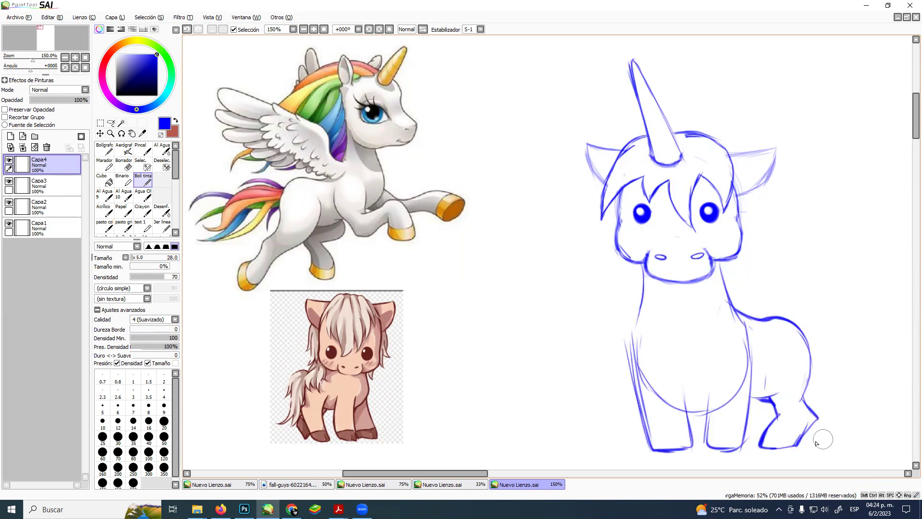
Lasso the rough body below the head, transfer it to a new layer, and clear the selection
{"action": "left_click", "coordinate": [111, 133]}
{"action": "left_click", "coordinate": [111, 123]}
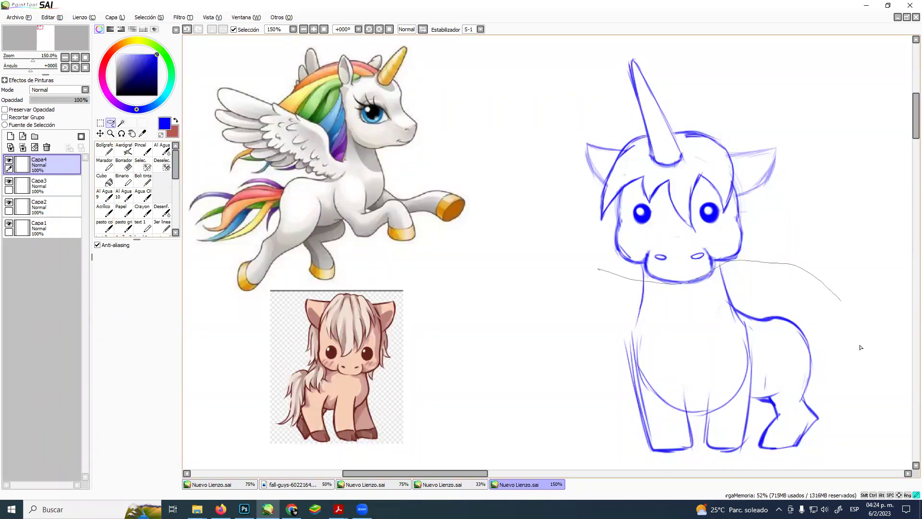
{"action": "mouse_move", "coordinate": [646, 468]}
{"action": "left_mouse_down"}
{"action": "mouse_move", "coordinate": [576, 400]}
{"action": "mouse_move", "coordinate": [581, 318]}
{"action": "mouse_move", "coordinate": [608, 267]}
{"action": "left_mouse_up"}
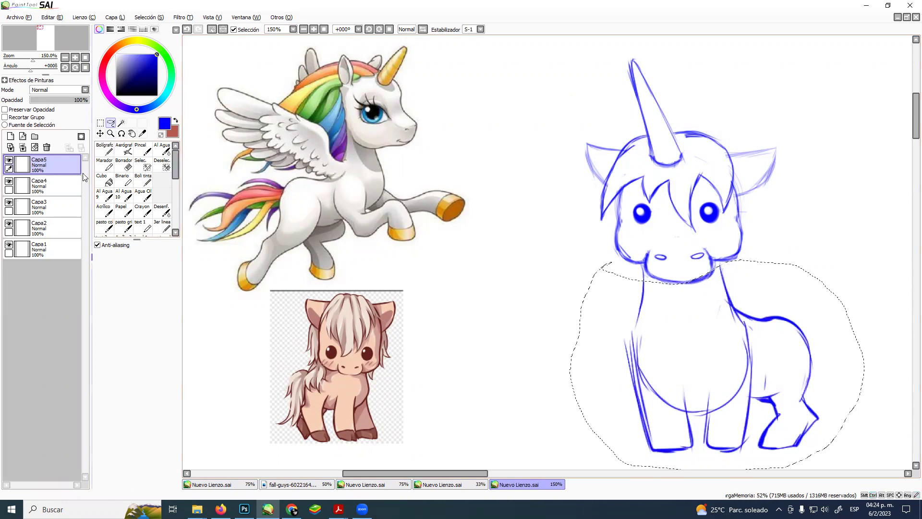
{"action": "key", "text": "ctrl+shift+n"}
{"action": "key", "text": "e"}
{"action": "left_click_drag", "start_coordinate": [780, 381], "coordinate": [796, 345], "text": "ctrl+alt"}
{"action": "mouse_move", "coordinate": [795, 344]}
{"action": "left_mouse_down"}
{"action": "mouse_move", "coordinate": [649, 323]}
{"action": "mouse_move", "coordinate": [786, 319]}
{"action": "mouse_move", "coordinate": [542, 296]}
{"action": "left_mouse_up"}
{"action": "key", "text": "ctrl+d"}
Lower the body layer's opacity to 31% and merge it down into Capa4
{"action": "left_click", "coordinate": [60, 160]}
{"action": "left_click_drag", "start_coordinate": [85, 99], "coordinate": [49, 100]}
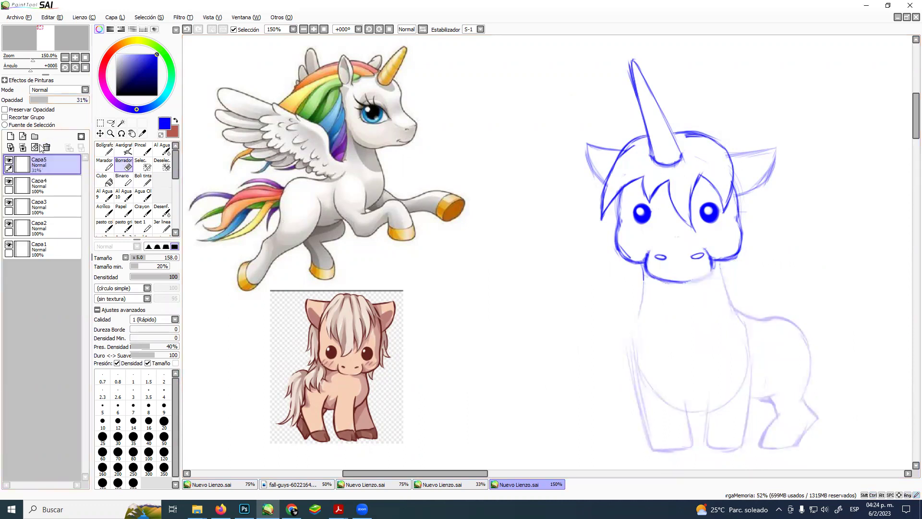
{"action": "left_click", "coordinate": [21, 148]}
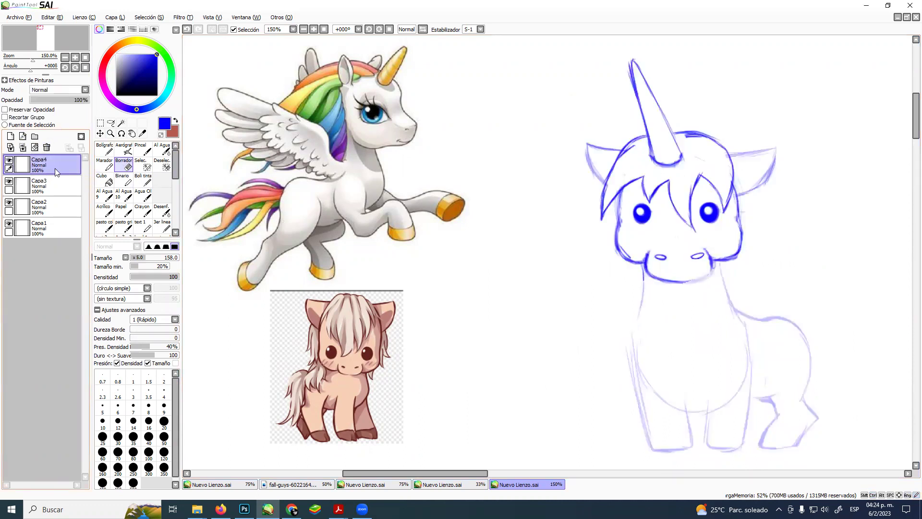
Trace the neck sides and rounded chest with darker pen lines over the faded body sketch
{"action": "left_click", "coordinate": [147, 183]}
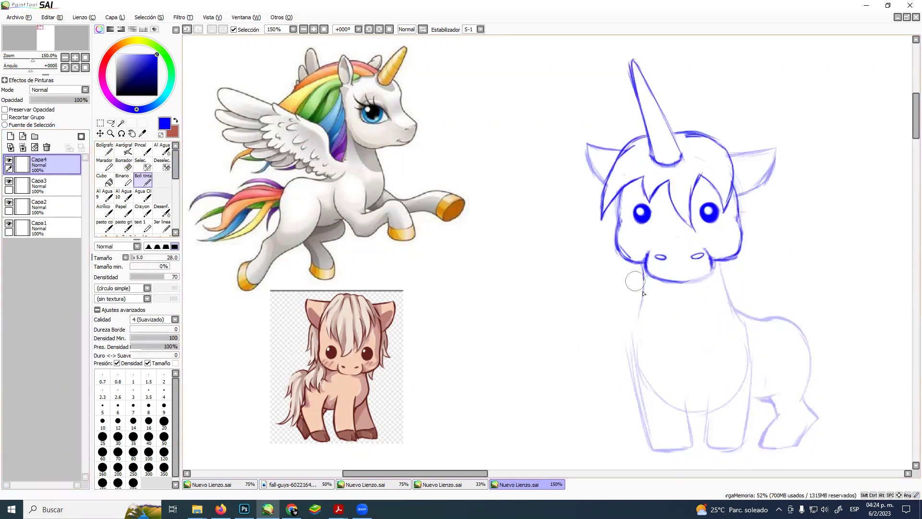
{"action": "left_click_drag", "start_coordinate": [645, 263], "coordinate": [645, 291]}
{"action": "mouse_move", "coordinate": [644, 265]}
{"action": "left_mouse_down"}
{"action": "mouse_move", "coordinate": [644, 296]}
{"action": "mouse_move", "coordinate": [645, 271]}
{"action": "mouse_move", "coordinate": [634, 368]}
{"action": "left_mouse_up"}
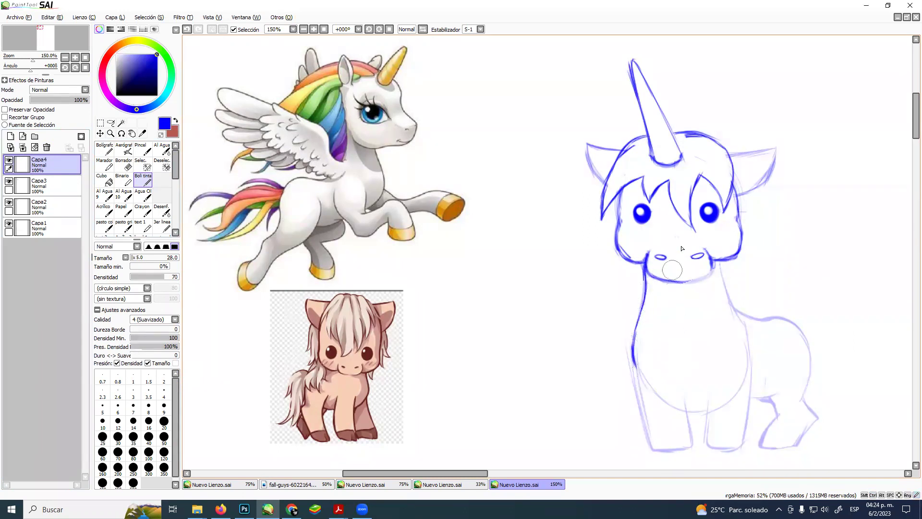
{"action": "left_click_drag", "start_coordinate": [718, 264], "coordinate": [750, 376]}
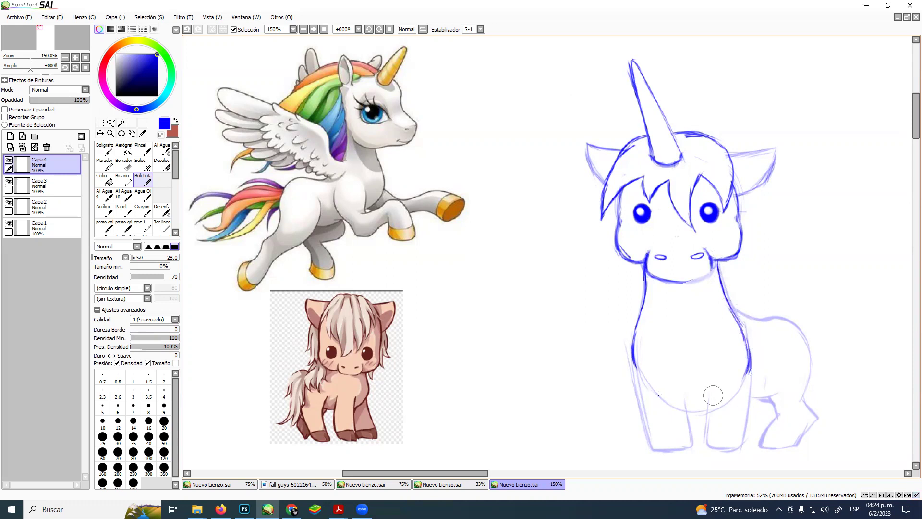
{"action": "mouse_move", "coordinate": [635, 364]}
{"action": "left_mouse_down"}
{"action": "mouse_move", "coordinate": [670, 404]}
{"action": "mouse_move", "coordinate": [635, 369]}
{"action": "mouse_move", "coordinate": [666, 391]}
{"action": "mouse_move", "coordinate": [646, 395]}
{"action": "mouse_move", "coordinate": [683, 397]}
{"action": "mouse_move", "coordinate": [670, 407]}
{"action": "mouse_move", "coordinate": [691, 398]}
{"action": "mouse_move", "coordinate": [707, 409]}
{"action": "mouse_move", "coordinate": [684, 410]}
{"action": "mouse_move", "coordinate": [727, 395]}
{"action": "mouse_move", "coordinate": [710, 410]}
{"action": "mouse_move", "coordinate": [700, 403]}
{"action": "mouse_move", "coordinate": [735, 377]}
{"action": "mouse_move", "coordinate": [721, 406]}
{"action": "mouse_move", "coordinate": [749, 379]}
{"action": "left_mouse_up"}
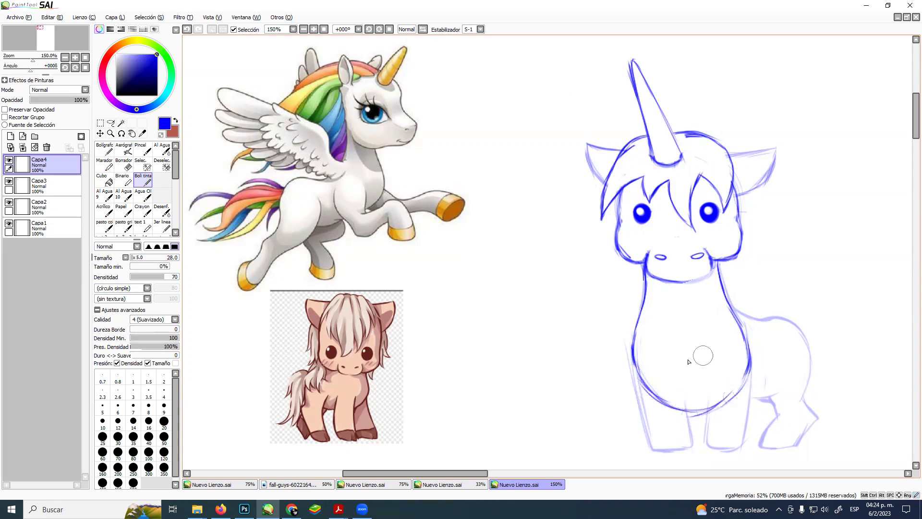
Sketch a vase with an oval mouth and rounded base between the pony reference and the unicorn
{"action": "left_click_drag", "start_coordinate": [471, 328], "coordinate": [459, 382]}
{"action": "mouse_move", "coordinate": [468, 308]}
{"action": "left_mouse_down"}
{"action": "mouse_move", "coordinate": [510, 300]}
{"action": "mouse_move", "coordinate": [478, 308]}
{"action": "mouse_move", "coordinate": [515, 308]}
{"action": "mouse_move", "coordinate": [520, 347]}
{"action": "left_mouse_up"}
{"action": "left_click_drag", "start_coordinate": [519, 312], "coordinate": [537, 393]}
{"action": "mouse_move", "coordinate": [466, 341]}
{"action": "left_mouse_down"}
{"action": "mouse_move", "coordinate": [455, 391]}
{"action": "mouse_move", "coordinate": [465, 365]}
{"action": "mouse_move", "coordinate": [463, 384]}
{"action": "mouse_move", "coordinate": [486, 414]}
{"action": "mouse_move", "coordinate": [465, 396]}
{"action": "mouse_move", "coordinate": [485, 407]}
{"action": "mouse_move", "coordinate": [482, 425]}
{"action": "mouse_move", "coordinate": [528, 395]}
{"action": "left_mouse_up"}
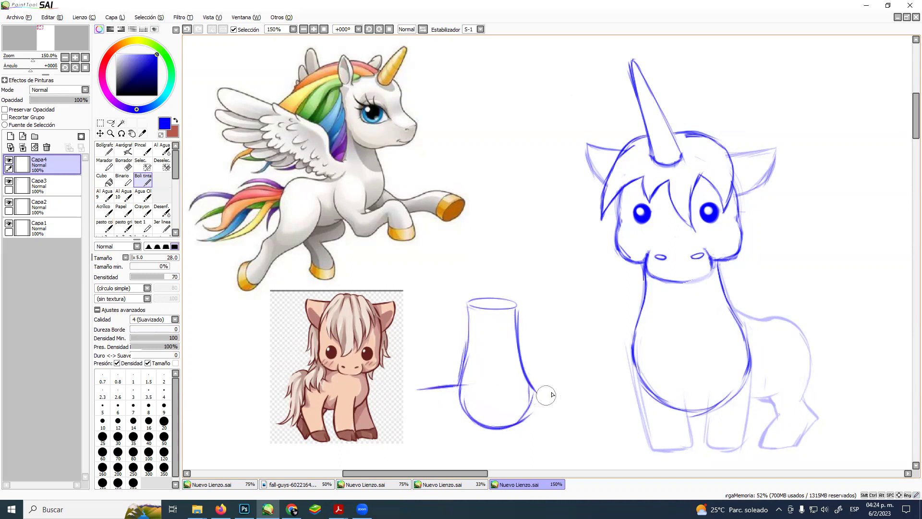
Add a tabletop behind the vase, a flower in it, and a curved arrow pointing to the unicorn's chest
{"action": "left_click_drag", "start_coordinate": [429, 391], "coordinate": [464, 391]}
{"action": "left_click_drag", "start_coordinate": [536, 391], "coordinate": [570, 391]}
{"action": "mouse_move", "coordinate": [430, 392]}
{"action": "left_mouse_down"}
{"action": "mouse_move", "coordinate": [448, 429]}
{"action": "mouse_move", "coordinate": [575, 429]}
{"action": "mouse_move", "coordinate": [569, 391]}
{"action": "left_mouse_up"}
{"action": "mouse_move", "coordinate": [489, 302]}
{"action": "left_mouse_down"}
{"action": "mouse_move", "coordinate": [514, 250]}
{"action": "mouse_move", "coordinate": [497, 259]}
{"action": "mouse_move", "coordinate": [467, 246]}
{"action": "mouse_move", "coordinate": [529, 268]}
{"action": "left_mouse_up"}
{"action": "mouse_move", "coordinate": [493, 371]}
{"action": "left_mouse_down"}
{"action": "mouse_move", "coordinate": [514, 358]}
{"action": "mouse_move", "coordinate": [654, 338]}
{"action": "left_mouse_up"}
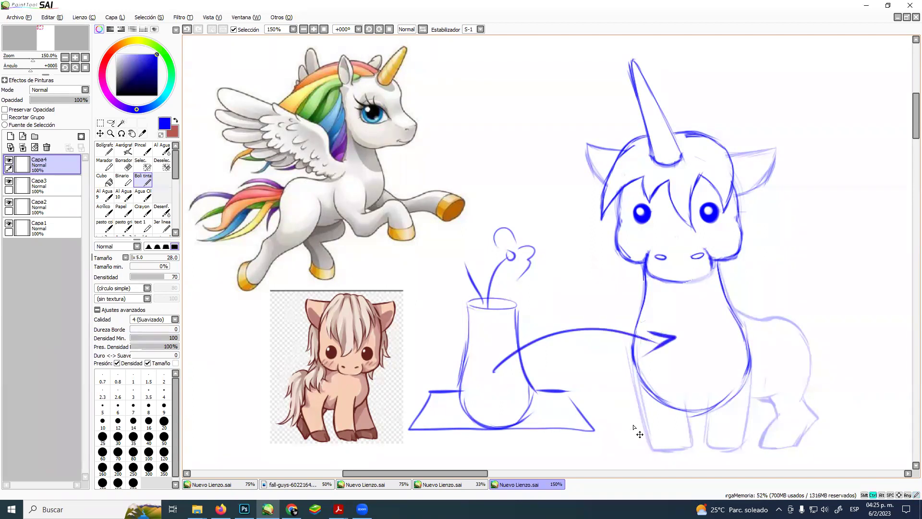
Undo the whole vase, table, flower and arrow sketch, and dismiss the antivirus notifications
{"action": "key", "text": "ctrl+z"}
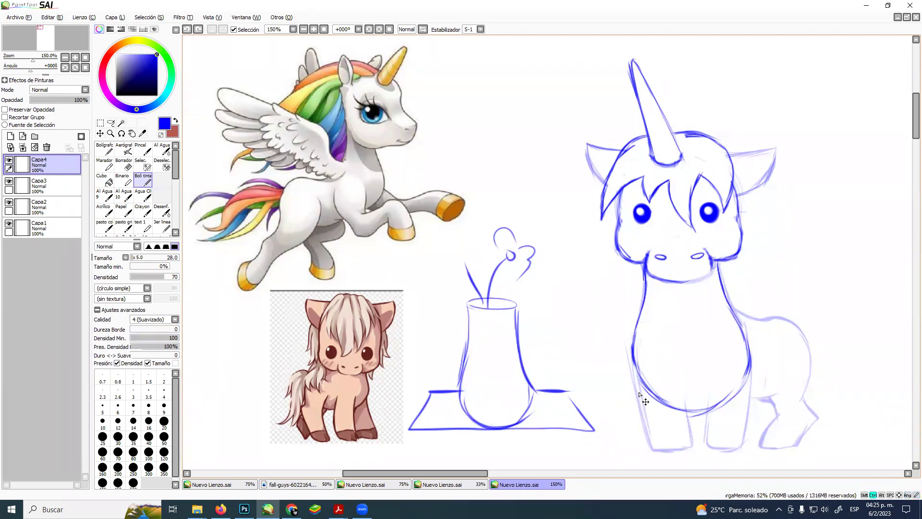
{"action": "key", "text": "ctrl+z"}
{"action": "key", "text": "ctrl+z"}
{"action": "key", "text": "ctrl+z"}
{"action": "key", "text": "ctrl+z"}
{"action": "key", "text": "ctrl+z"}
{"action": "key", "text": "ctrl+z"}
{"action": "key", "text": "ctrl+z"}
{"action": "key", "text": "ctrl+z"}
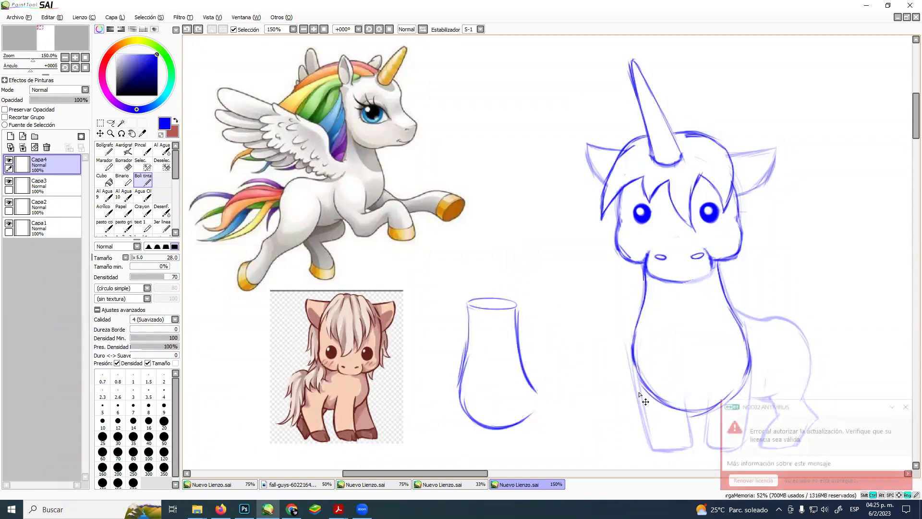
{"action": "key", "text": "ctrl+z"}
{"action": "key", "text": "ctrl+z"}
{"action": "key", "text": "ctrl+z"}
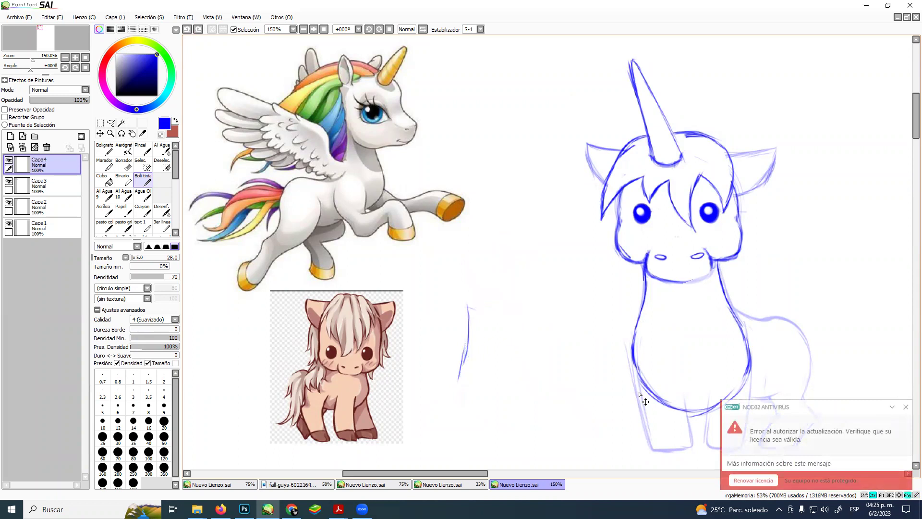
{"action": "left_click", "coordinate": [906, 409]}
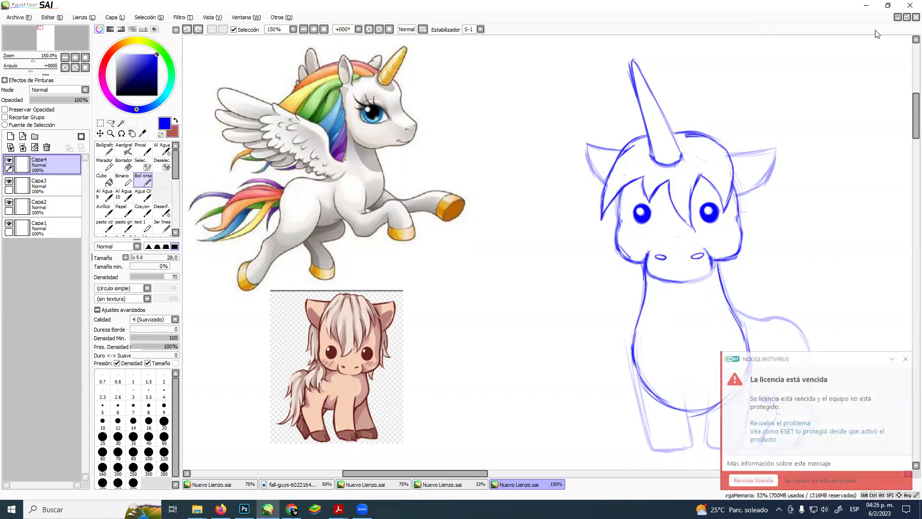
{"action": "left_click", "coordinate": [906, 359]}
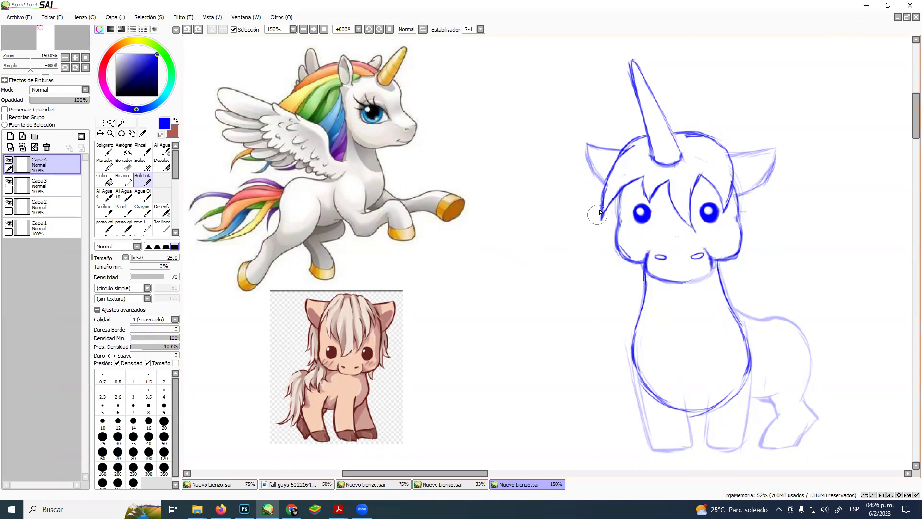
Draw pointed, outward-curling mane locks on both sides of the unicorn, two beside the cheeks and two beside the neck
{"action": "mouse_move", "coordinate": [603, 229]}
{"action": "left_mouse_down"}
{"action": "mouse_move", "coordinate": [605, 255]}
{"action": "mouse_move", "coordinate": [605, 236]}
{"action": "mouse_move", "coordinate": [590, 263]}
{"action": "mouse_move", "coordinate": [577, 253]}
{"action": "mouse_move", "coordinate": [598, 277]}
{"action": "mouse_move", "coordinate": [580, 259]}
{"action": "mouse_move", "coordinate": [615, 265]}
{"action": "mouse_move", "coordinate": [603, 273]}
{"action": "mouse_move", "coordinate": [624, 259]}
{"action": "left_mouse_up"}
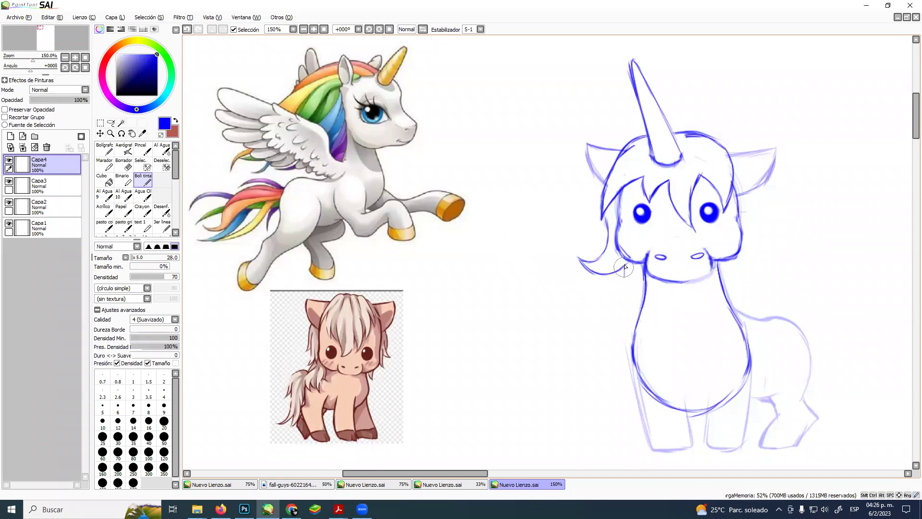
{"action": "mouse_move", "coordinate": [626, 266]}
{"action": "left_mouse_down"}
{"action": "mouse_move", "coordinate": [621, 288]}
{"action": "mouse_move", "coordinate": [590, 308]}
{"action": "mouse_move", "coordinate": [633, 305]}
{"action": "mouse_move", "coordinate": [620, 314]}
{"action": "mouse_move", "coordinate": [641, 301]}
{"action": "mouse_move", "coordinate": [641, 260]}
{"action": "left_mouse_up"}
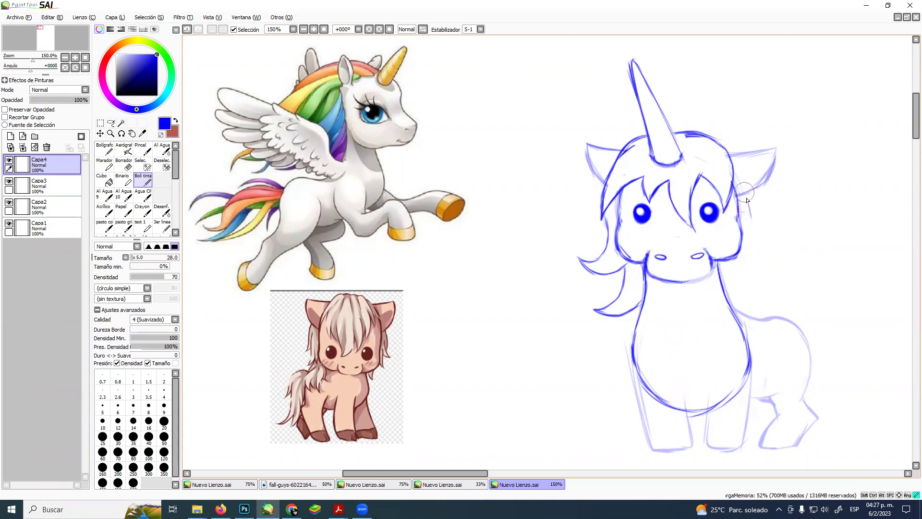
{"action": "mouse_move", "coordinate": [745, 194]}
{"action": "left_mouse_down"}
{"action": "mouse_move", "coordinate": [768, 237]}
{"action": "mouse_move", "coordinate": [754, 224]}
{"action": "mouse_move", "coordinate": [789, 234]}
{"action": "mouse_move", "coordinate": [749, 251]}
{"action": "mouse_move", "coordinate": [762, 253]}
{"action": "mouse_move", "coordinate": [746, 251]}
{"action": "mouse_move", "coordinate": [774, 248]}
{"action": "left_mouse_up"}
{"action": "left_click_drag", "start_coordinate": [769, 251], "coordinate": [786, 236]}
{"action": "mouse_move", "coordinate": [742, 258]}
{"action": "left_mouse_down"}
{"action": "mouse_move", "coordinate": [772, 305]}
{"action": "mouse_move", "coordinate": [726, 295]}
{"action": "left_mouse_up"}
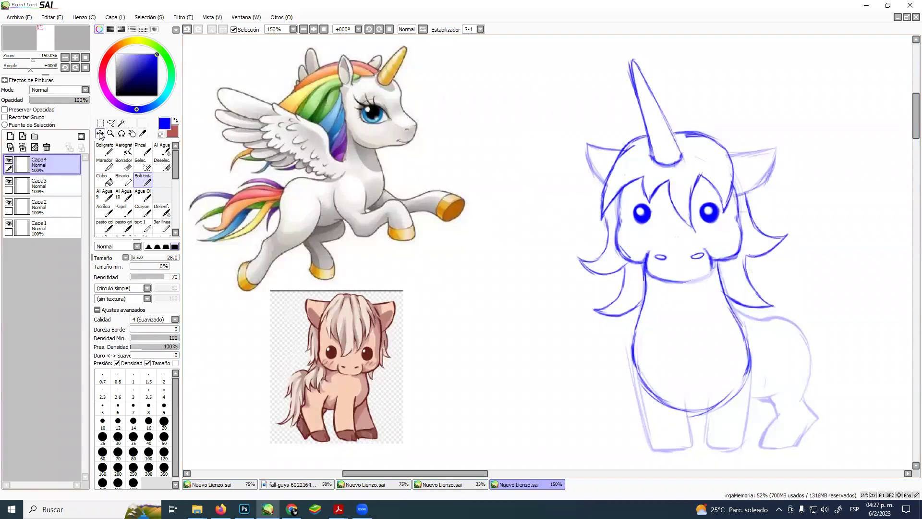
{"action": "left_click", "coordinate": [111, 123]}
{"action": "mouse_move", "coordinate": [551, 43]}
{"action": "left_mouse_down"}
{"action": "mouse_move", "coordinate": [807, 408]}
{"action": "mouse_move", "coordinate": [771, 382]}
{"action": "left_mouse_up"}
{"action": "key", "text": "ctrl+d"}
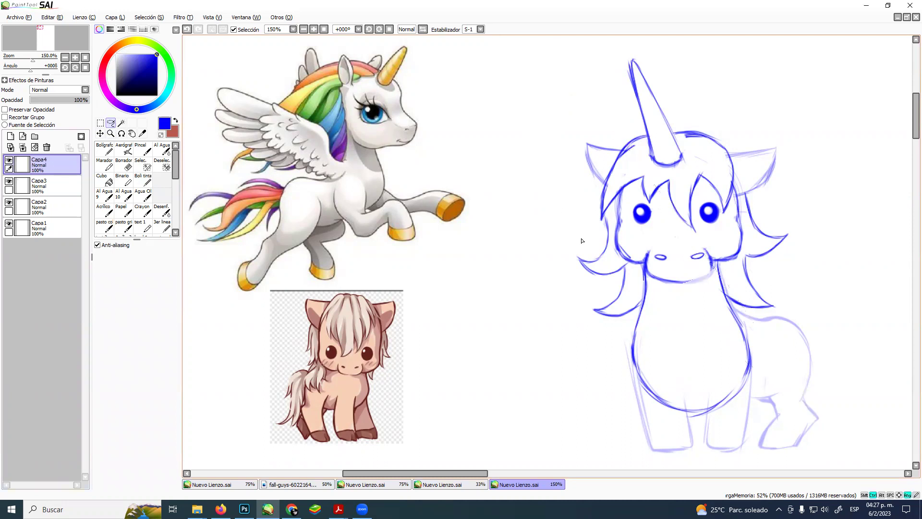
Select the whole unicorn with a rectangular selection and move it slightly left and up, closer to the references
{"action": "left_click", "coordinate": [100, 123]}
{"action": "mouse_move", "coordinate": [555, 39]}
{"action": "left_mouse_down"}
{"action": "mouse_move", "coordinate": [889, 428]}
{"action": "mouse_move", "coordinate": [888, 458]}
{"action": "left_mouse_up"}
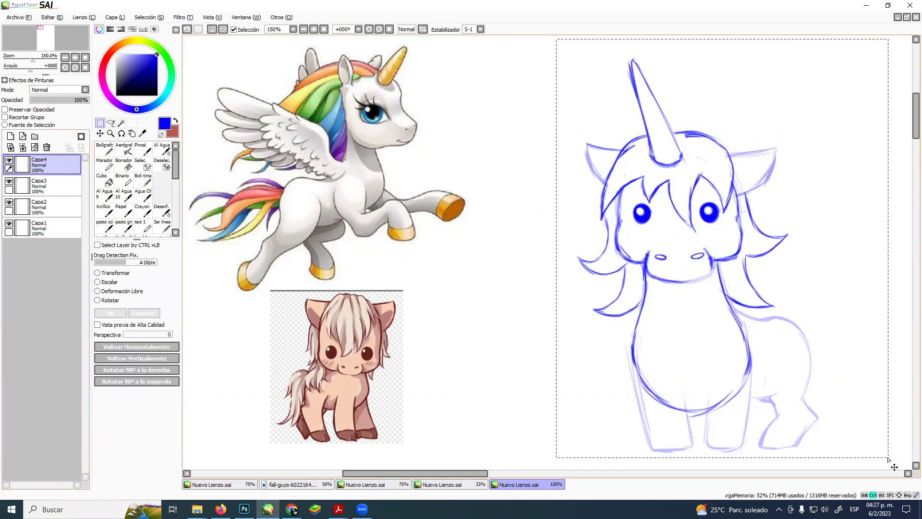
{"action": "key", "text": "ctrl+t"}
{"action": "left_click_drag", "start_coordinate": [769, 397], "coordinate": [738, 381]}
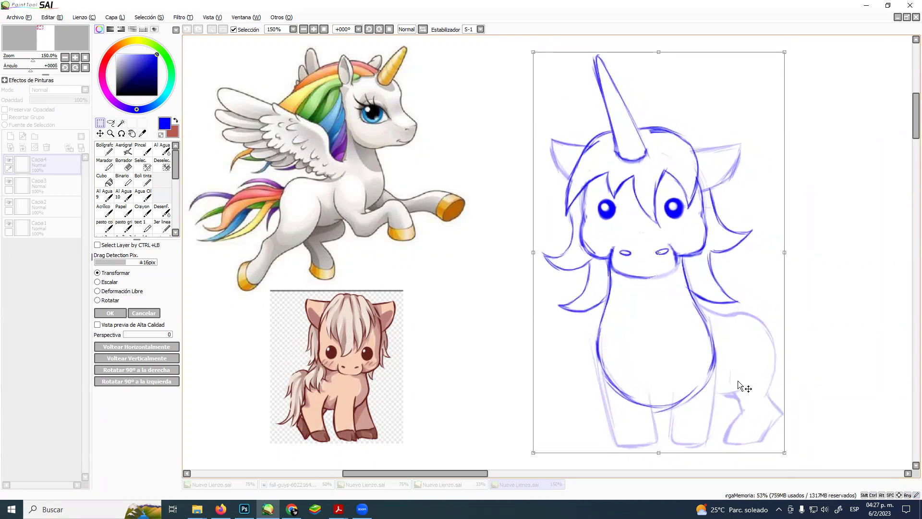
{"action": "key", "text": "Return"}
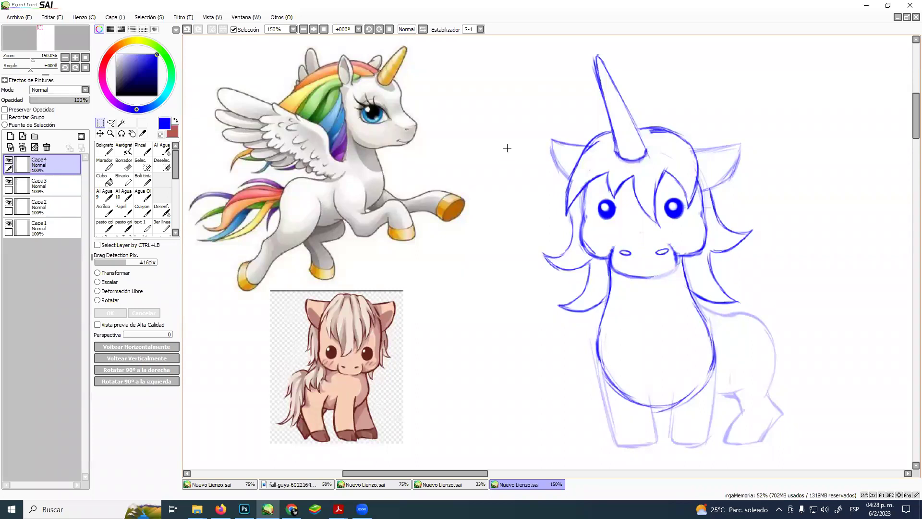
Draw an example cone beside the pony reference and add four curved bands following its rounded base
{"action": "left_click", "coordinate": [143, 181]}
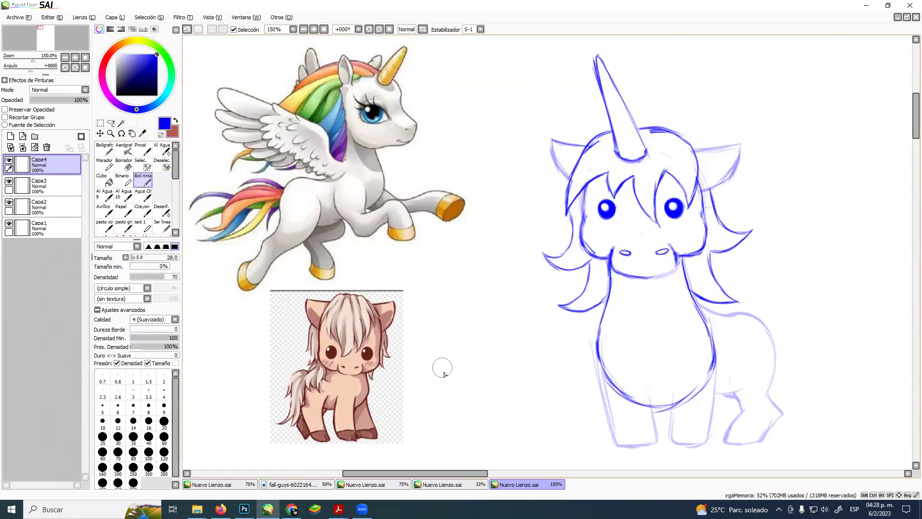
{"action": "mouse_move", "coordinate": [434, 421]}
{"action": "left_mouse_down"}
{"action": "mouse_move", "coordinate": [421, 284]}
{"action": "mouse_move", "coordinate": [498, 397]}
{"action": "left_mouse_up"}
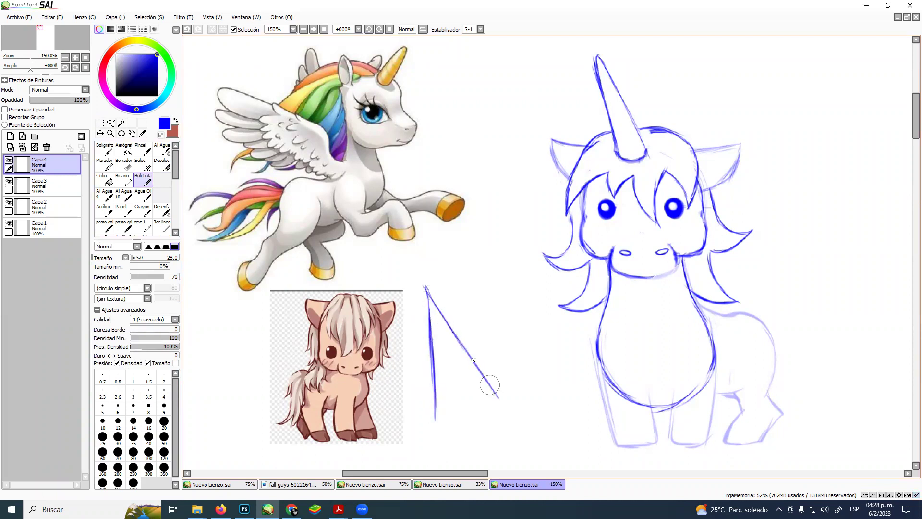
{"action": "mouse_move", "coordinate": [436, 419]}
{"action": "left_mouse_down"}
{"action": "mouse_move", "coordinate": [480, 426]}
{"action": "mouse_move", "coordinate": [503, 408]}
{"action": "left_mouse_up"}
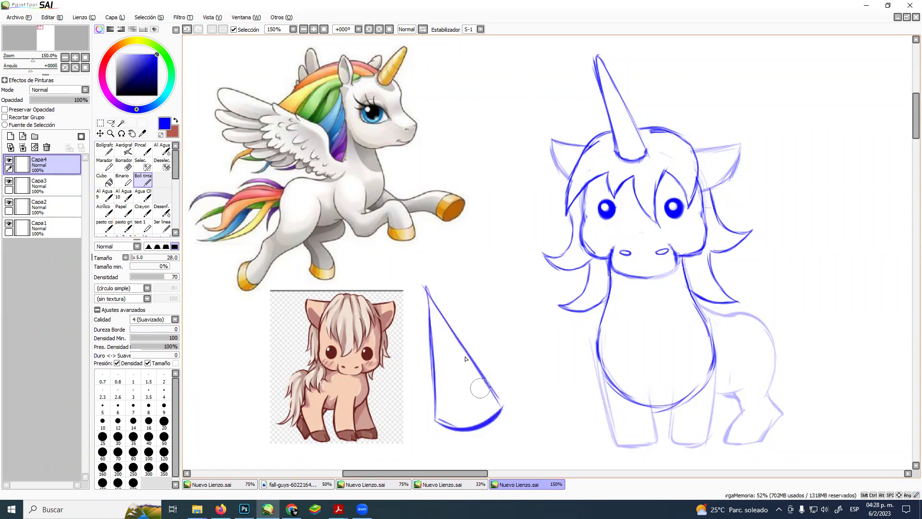
{"action": "mouse_move", "coordinate": [429, 318]}
{"action": "left_mouse_down"}
{"action": "mouse_move", "coordinate": [452, 328]}
{"action": "mouse_move", "coordinate": [454, 354]}
{"action": "mouse_move", "coordinate": [468, 356]}
{"action": "mouse_move", "coordinate": [466, 383]}
{"action": "mouse_move", "coordinate": [484, 380]}
{"action": "left_mouse_up"}
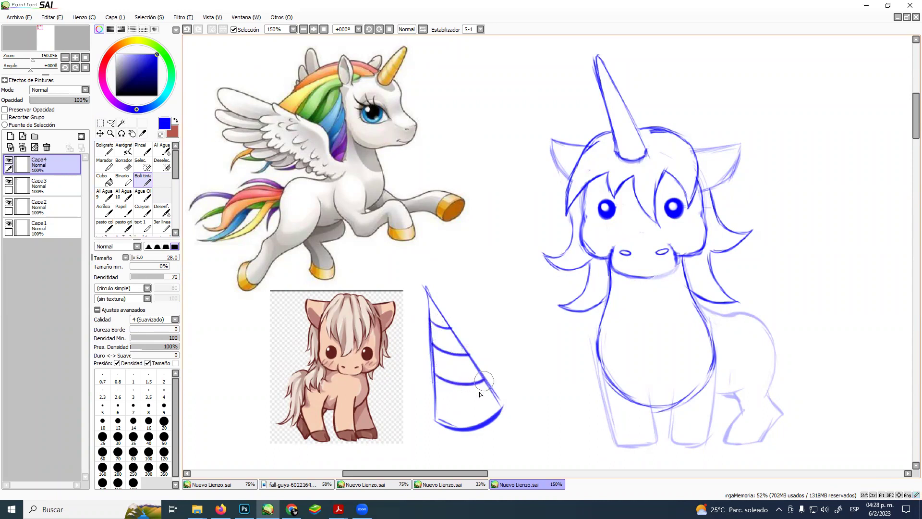
{"action": "mouse_move", "coordinate": [435, 402]}
{"action": "left_mouse_down"}
{"action": "mouse_move", "coordinate": [468, 411]}
{"action": "mouse_move", "coordinate": [498, 404]}
{"action": "left_mouse_up"}
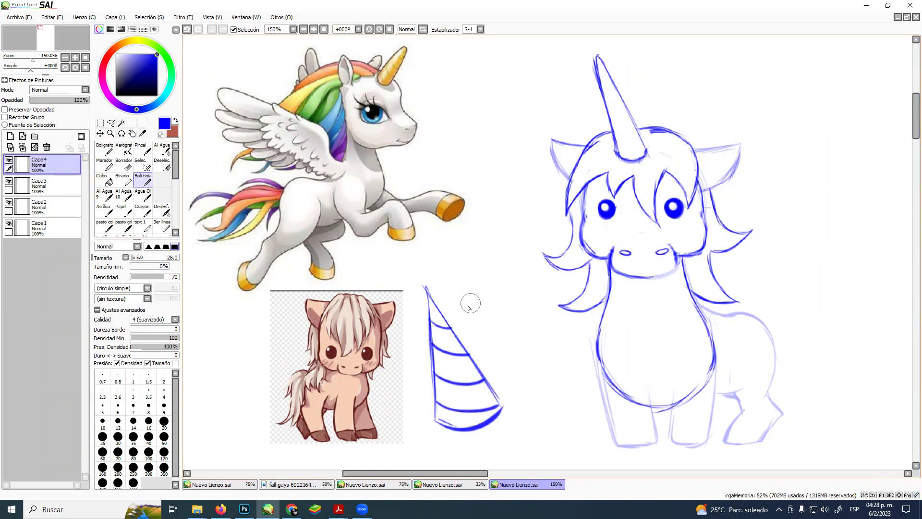
Draw a curved arrow from the example cone to the unicorn's horn and add matching curved bands to the horn
{"action": "mouse_move", "coordinate": [459, 297]}
{"action": "left_mouse_down"}
{"action": "mouse_move", "coordinate": [493, 232]}
{"action": "mouse_move", "coordinate": [497, 143]}
{"action": "mouse_move", "coordinate": [551, 108]}
{"action": "mouse_move", "coordinate": [545, 102]}
{"action": "mouse_move", "coordinate": [568, 106]}
{"action": "left_mouse_up"}
{"action": "left_click_drag", "start_coordinate": [568, 107], "coordinate": [536, 129]}
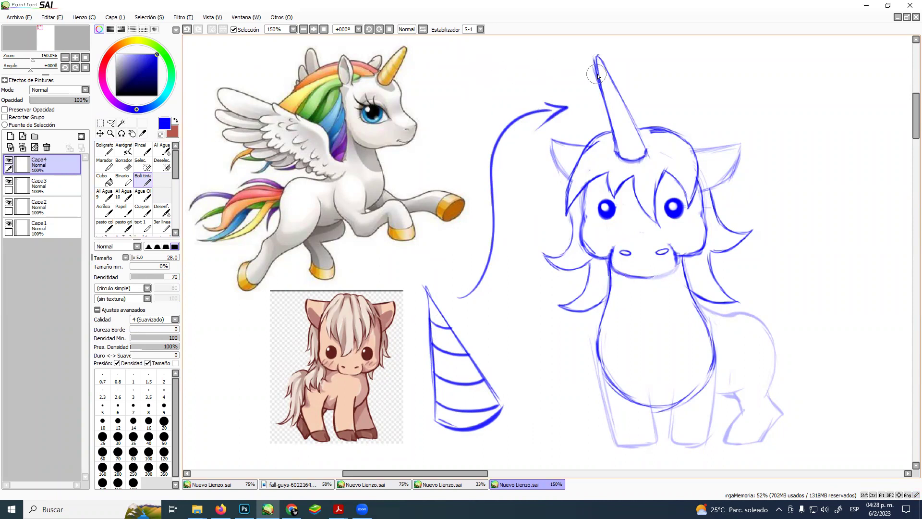
{"action": "mouse_move", "coordinate": [598, 73]}
{"action": "left_mouse_down"}
{"action": "mouse_move", "coordinate": [614, 82]}
{"action": "mouse_move", "coordinate": [600, 94]}
{"action": "mouse_move", "coordinate": [623, 110]}
{"action": "mouse_move", "coordinate": [601, 107]}
{"action": "mouse_move", "coordinate": [606, 113]}
{"action": "mouse_move", "coordinate": [635, 128]}
{"action": "mouse_move", "coordinate": [646, 153]}
{"action": "mouse_move", "coordinate": [694, 161]}
{"action": "mouse_move", "coordinate": [707, 192]}
{"action": "mouse_move", "coordinate": [701, 185]}
{"action": "left_mouse_up"}
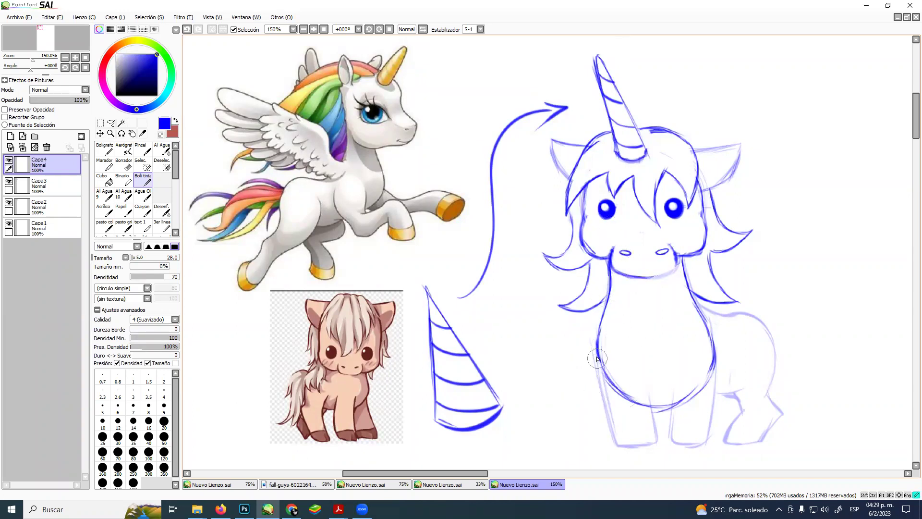
Try to outline both front legs with straight, tapering strokes running down from the chest
{"action": "left_click_drag", "start_coordinate": [599, 351], "coordinate": [618, 450]}
{"action": "left_click_drag", "start_coordinate": [599, 382], "coordinate": [617, 449]}
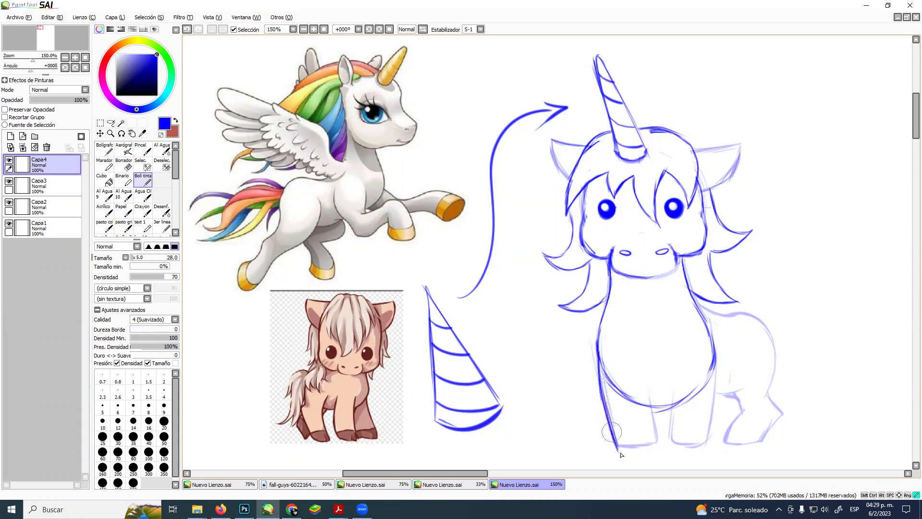
{"action": "left_click_drag", "start_coordinate": [652, 407], "coordinate": [652, 453]}
{"action": "left_click_drag", "start_coordinate": [669, 406], "coordinate": [674, 450]}
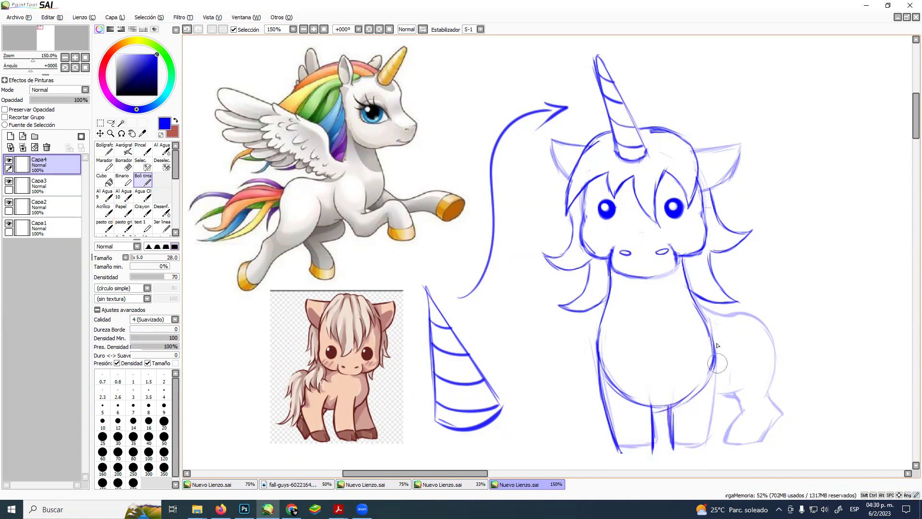
{"action": "mouse_move", "coordinate": [702, 316]}
{"action": "left_mouse_down"}
{"action": "mouse_move", "coordinate": [713, 352]}
{"action": "mouse_move", "coordinate": [706, 327]}
{"action": "mouse_move", "coordinate": [710, 415]}
{"action": "left_mouse_up"}
{"action": "left_click_drag", "start_coordinate": [713, 336], "coordinate": [704, 444]}
{"action": "left_click_drag", "start_coordinate": [714, 358], "coordinate": [702, 446]}
{"action": "left_click_drag", "start_coordinate": [715, 380], "coordinate": [704, 443]}
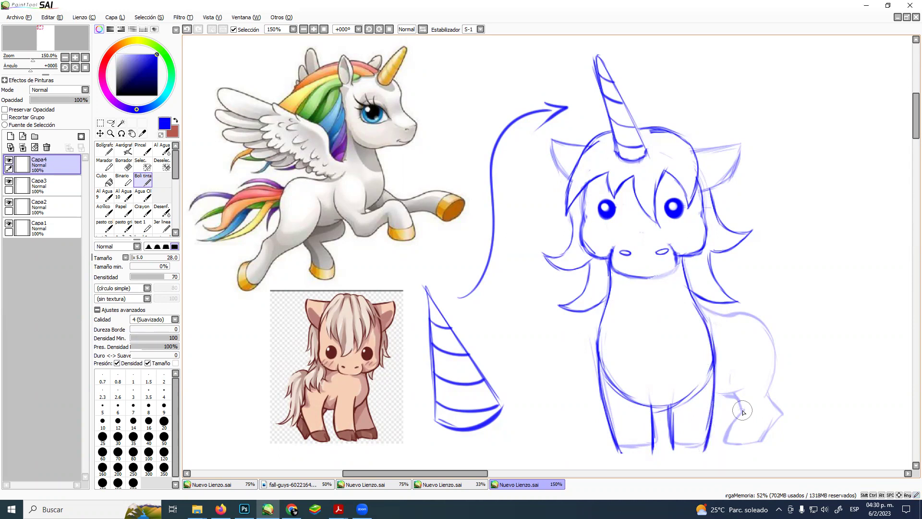
Undo all the front-leg outline strokes
{"action": "key", "text": "ctrl+z"}
{"action": "key", "text": "ctrl+z"}
{"action": "key", "text": "ctrl+z"}
{"action": "key", "text": "ctrl+z"}
{"action": "key", "text": "ctrl+z"}
{"action": "key", "text": "ctrl+z"}
{"action": "key", "text": "ctrl+z"}
{"action": "key", "text": "ctrl+z"}
{"action": "key", "text": "ctrl+z"}
{"action": "key", "text": "ctrl+z"}
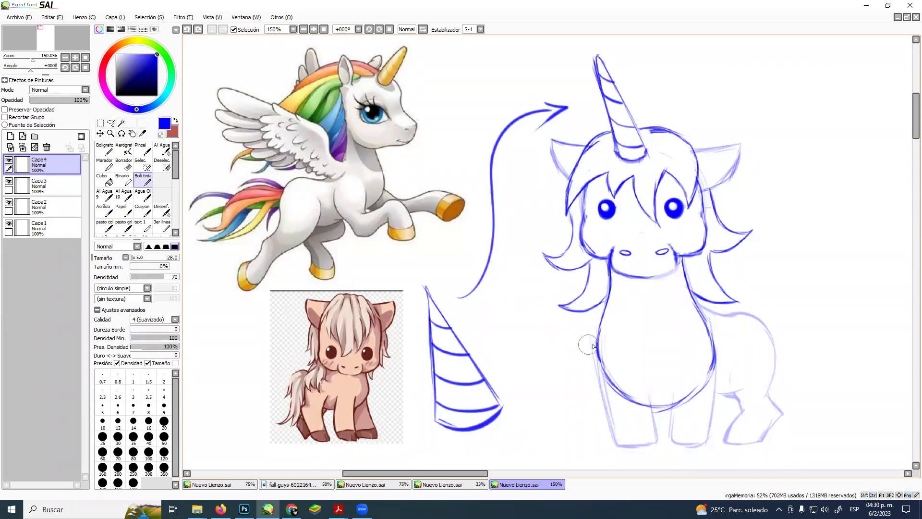
Outline the outer edge of the left front leg with short overlapping strokes, from the side of the chest down to the hoof
{"action": "left_click_drag", "start_coordinate": [597, 332], "coordinate": [597, 355]}
{"action": "left_click_drag", "start_coordinate": [598, 336], "coordinate": [599, 368]}
{"action": "left_click_drag", "start_coordinate": [596, 349], "coordinate": [600, 385]}
{"action": "left_click_drag", "start_coordinate": [597, 344], "coordinate": [604, 412]}
{"action": "left_click_drag", "start_coordinate": [597, 365], "coordinate": [613, 429]}
{"action": "left_click_drag", "start_coordinate": [600, 392], "coordinate": [617, 440]}
{"action": "left_click_drag", "start_coordinate": [604, 408], "coordinate": [619, 445]}
Draw the inner edges of both front legs and the curved outer edge of the right front leg from the shoulder down
{"action": "left_click_drag", "start_coordinate": [651, 406], "coordinate": [656, 442]}
{"action": "left_click_drag", "start_coordinate": [672, 408], "coordinate": [676, 440]}
{"action": "left_click_drag", "start_coordinate": [672, 405], "coordinate": [676, 437]}
{"action": "left_click_drag", "start_coordinate": [697, 305], "coordinate": [719, 361]}
{"action": "left_click_drag", "start_coordinate": [712, 326], "coordinate": [719, 389]}
{"action": "left_click_drag", "start_coordinate": [714, 346], "coordinate": [722, 401]}
{"action": "left_click_drag", "start_coordinate": [720, 366], "coordinate": [710, 441]}
{"action": "left_click_drag", "start_coordinate": [720, 394], "coordinate": [710, 442]}
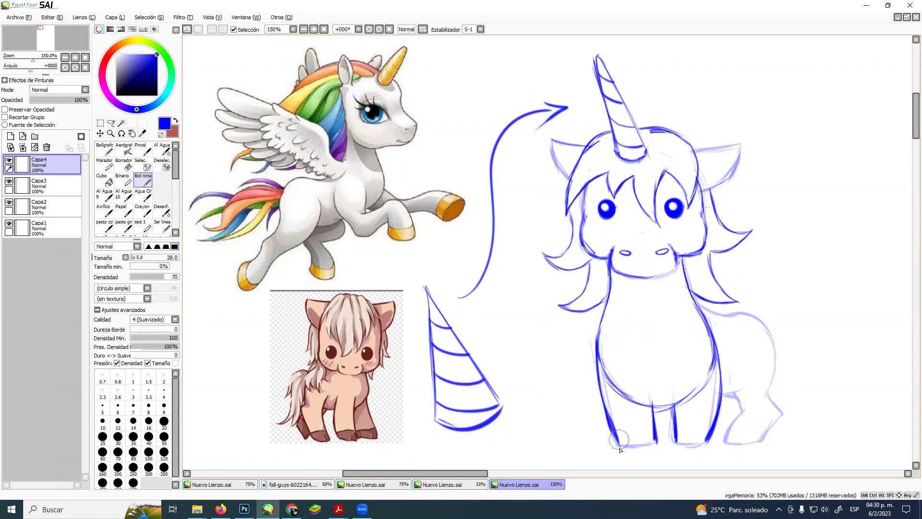
Try pointed, cloven hooves on both front legs and undo them
{"action": "mouse_move", "coordinate": [614, 433]}
{"action": "left_mouse_down"}
{"action": "mouse_move", "coordinate": [632, 457]}
{"action": "mouse_move", "coordinate": [654, 457]}
{"action": "mouse_move", "coordinate": [655, 439]}
{"action": "mouse_move", "coordinate": [657, 450]}
{"action": "mouse_move", "coordinate": [677, 441]}
{"action": "mouse_move", "coordinate": [674, 434]}
{"action": "mouse_move", "coordinate": [677, 457]}
{"action": "mouse_move", "coordinate": [692, 448]}
{"action": "mouse_move", "coordinate": [711, 442]}
{"action": "left_mouse_up"}
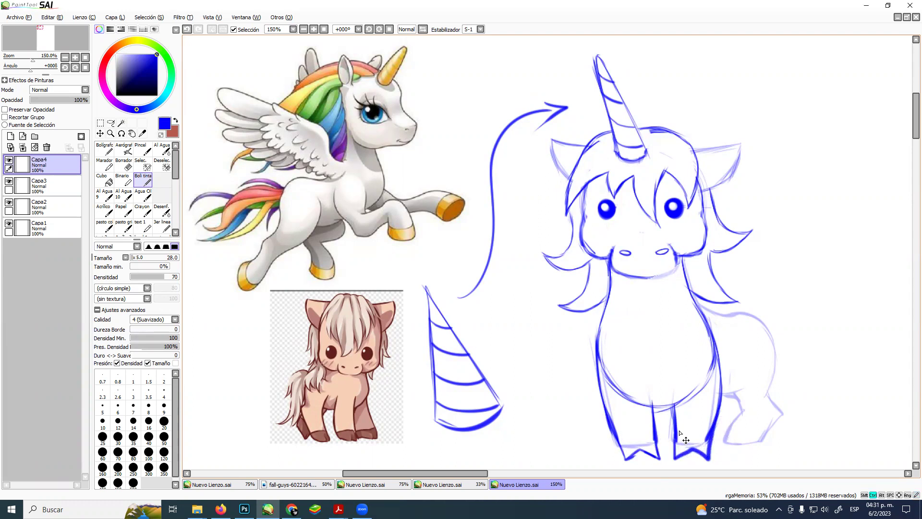
{"action": "key", "text": "ctrl+z"}
{"action": "key", "text": "ctrl+z"}
{"action": "key", "text": "ctrl+z"}
{"action": "key", "text": "ctrl+z"}
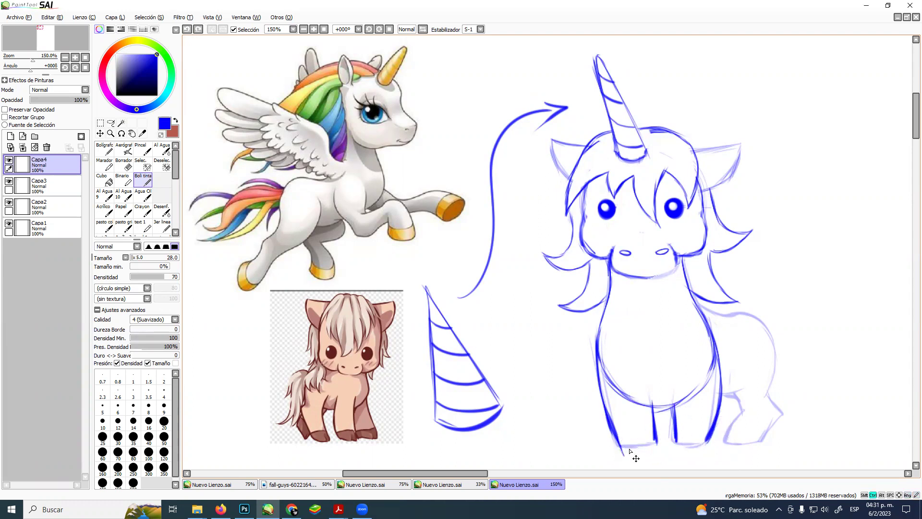
Draw flat-bottomed hooves with a curved band on both front legs, erasing and redrawing the lower end of the right one
{"action": "mouse_move", "coordinate": [617, 438]}
{"action": "left_mouse_down"}
{"action": "mouse_move", "coordinate": [630, 451]}
{"action": "mouse_move", "coordinate": [621, 448]}
{"action": "mouse_move", "coordinate": [659, 442]}
{"action": "mouse_move", "coordinate": [629, 440]}
{"action": "mouse_move", "coordinate": [616, 427]}
{"action": "mouse_move", "coordinate": [623, 435]}
{"action": "mouse_move", "coordinate": [651, 430]}
{"action": "mouse_move", "coordinate": [619, 443]}
{"action": "mouse_move", "coordinate": [636, 452]}
{"action": "mouse_move", "coordinate": [658, 443]}
{"action": "mouse_move", "coordinate": [656, 435]}
{"action": "mouse_move", "coordinate": [695, 434]}
{"action": "mouse_move", "coordinate": [675, 427]}
{"action": "mouse_move", "coordinate": [717, 429]}
{"action": "mouse_move", "coordinate": [679, 430]}
{"action": "mouse_move", "coordinate": [678, 447]}
{"action": "mouse_move", "coordinate": [713, 440]}
{"action": "mouse_move", "coordinate": [673, 438]}
{"action": "mouse_move", "coordinate": [675, 424]}
{"action": "mouse_move", "coordinate": [676, 450]}
{"action": "mouse_move", "coordinate": [696, 458]}
{"action": "left_mouse_up"}
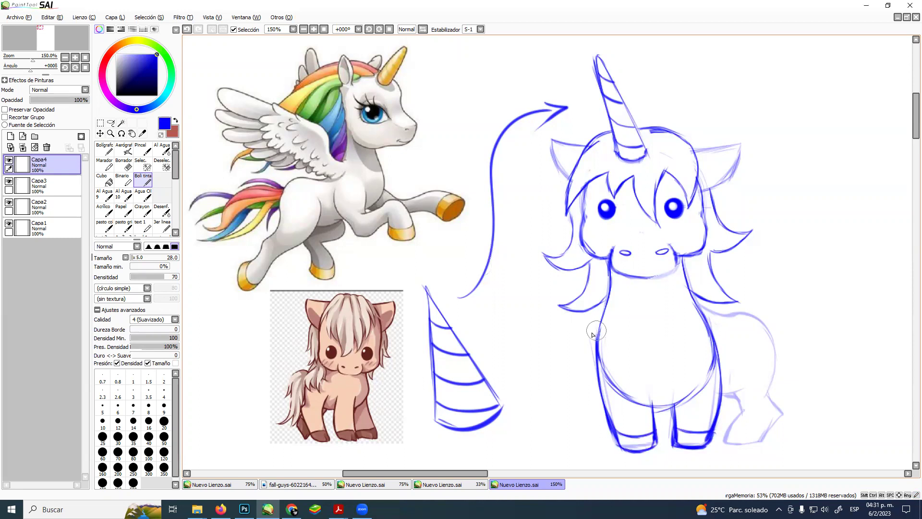
{"action": "key", "text": "e"}
{"action": "left_click_drag", "start_coordinate": [680, 438], "coordinate": [713, 432]}
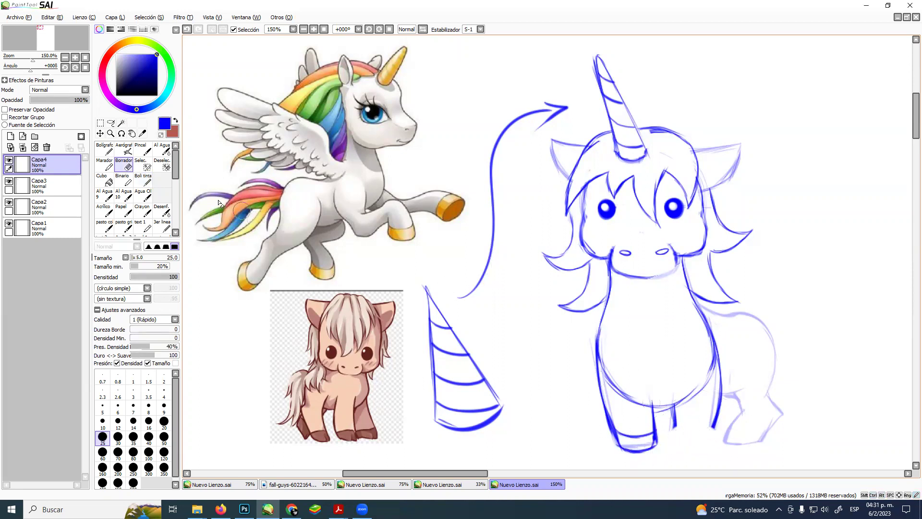
{"action": "key", "text": "e"}
{"action": "mouse_move", "coordinate": [674, 414]}
{"action": "left_mouse_down"}
{"action": "mouse_move", "coordinate": [712, 428]}
{"action": "mouse_move", "coordinate": [673, 439]}
{"action": "mouse_move", "coordinate": [671, 428]}
{"action": "mouse_move", "coordinate": [674, 445]}
{"action": "mouse_move", "coordinate": [673, 408]}
{"action": "mouse_move", "coordinate": [670, 445]}
{"action": "mouse_move", "coordinate": [691, 450]}
{"action": "left_mouse_up"}
{"action": "left_click_drag", "start_coordinate": [676, 447], "coordinate": [715, 446]}
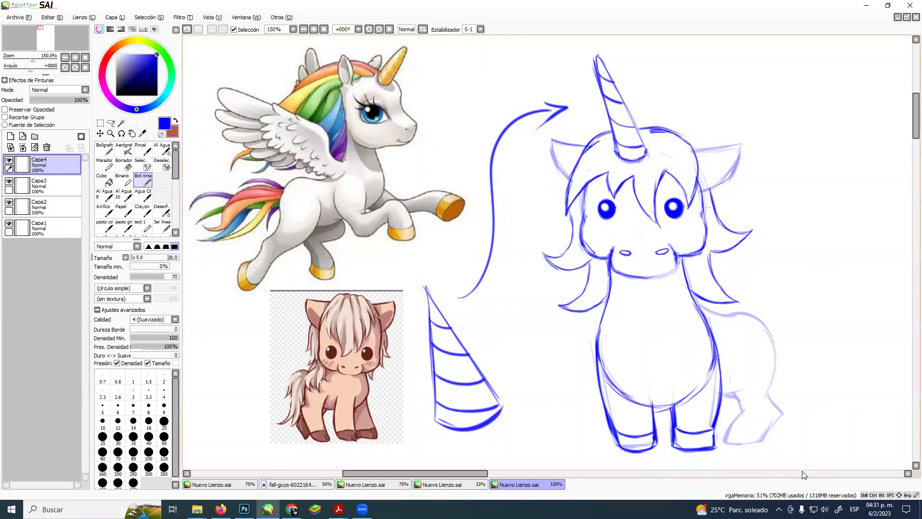
Try thick curved contour bands across the neck and chest, and undo them
{"action": "mouse_move", "coordinate": [617, 300]}
{"action": "left_mouse_down"}
{"action": "mouse_move", "coordinate": [661, 308]}
{"action": "mouse_move", "coordinate": [694, 291]}
{"action": "left_mouse_up"}
{"action": "mouse_move", "coordinate": [603, 327]}
{"action": "left_mouse_down"}
{"action": "mouse_move", "coordinate": [635, 364]}
{"action": "mouse_move", "coordinate": [672, 371]}
{"action": "mouse_move", "coordinate": [712, 339]}
{"action": "left_mouse_up"}
{"action": "left_click_drag", "start_coordinate": [614, 300], "coordinate": [634, 357]}
{"action": "key", "text": "ctrl+z"}
{"action": "key", "text": "ctrl+z"}
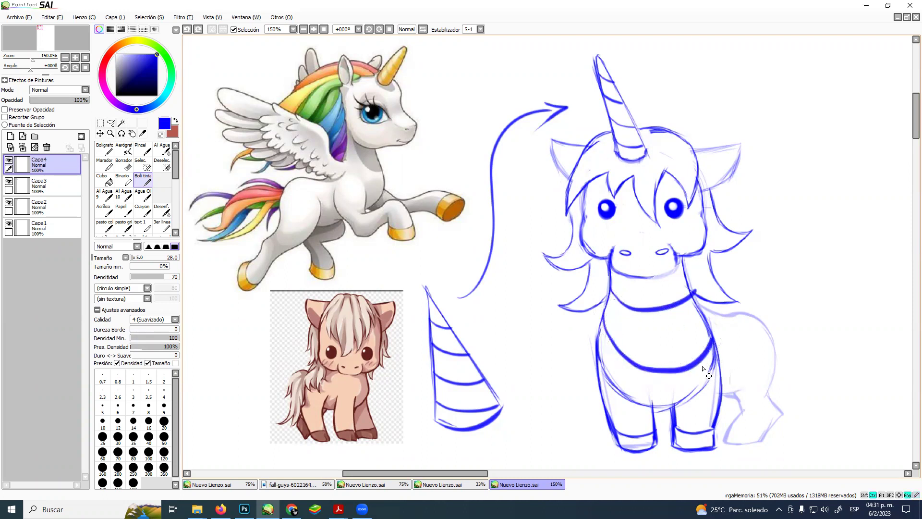
{"action": "key", "text": "ctrl+z"}
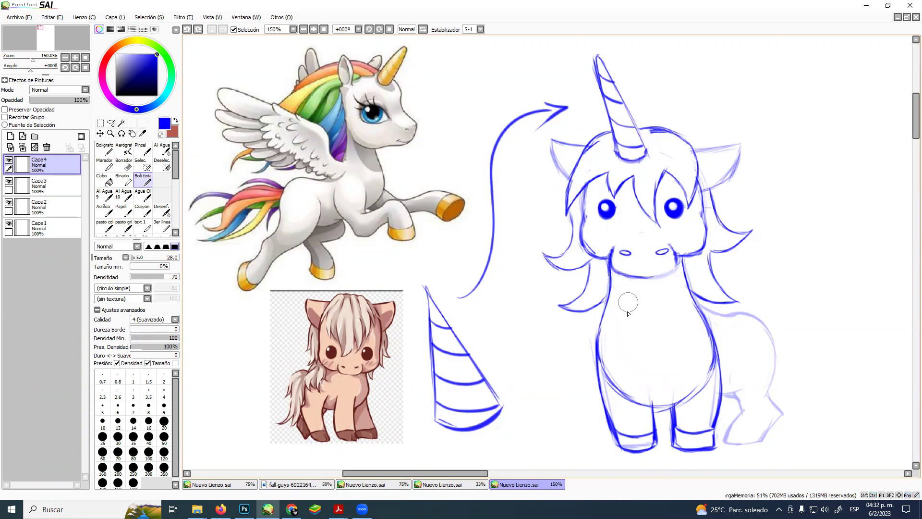
{"action": "mouse_move", "coordinate": [607, 291]}
{"action": "left_mouse_down"}
{"action": "mouse_move", "coordinate": [601, 298]}
{"action": "mouse_move", "coordinate": [624, 315]}
{"action": "mouse_move", "coordinate": [693, 299]}
{"action": "mouse_move", "coordinate": [696, 287]}
{"action": "left_mouse_up"}
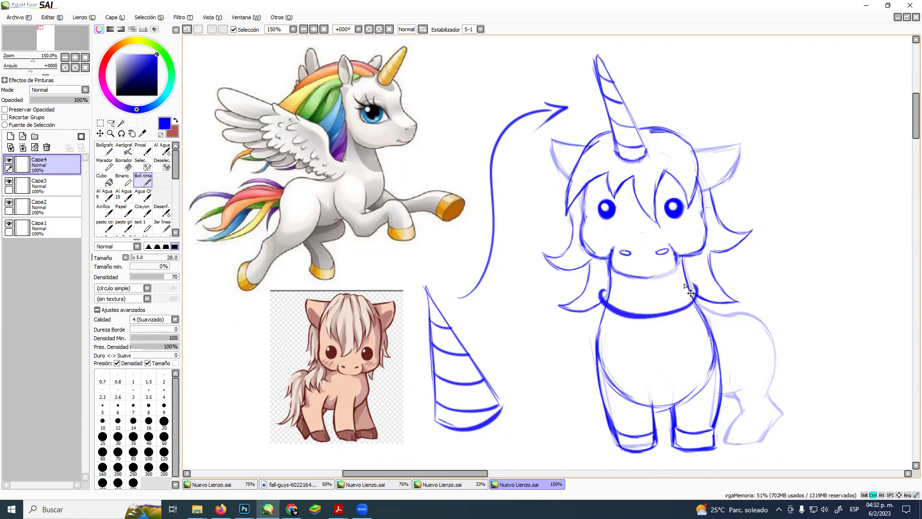
{"action": "key", "text": "ctrl+z"}
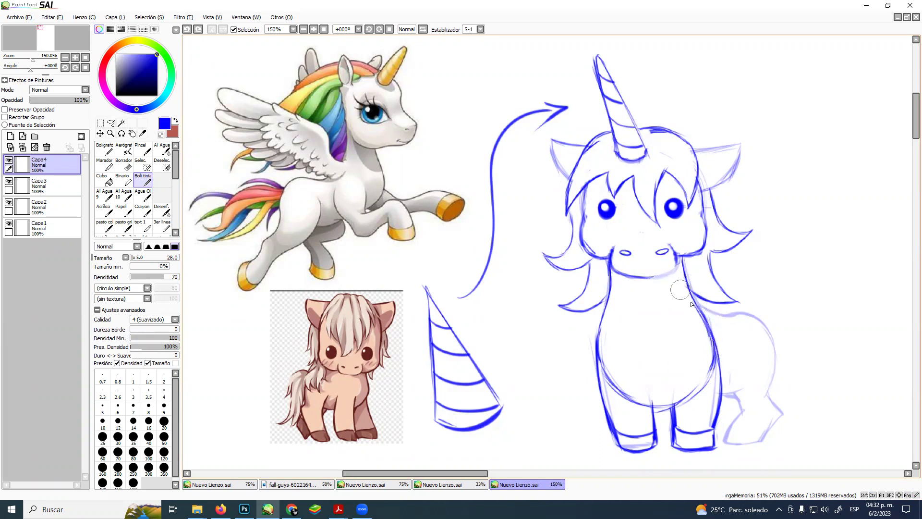
Reinforce the muzzle outline and block in the flank with a sloping back line, a vertical edge and a flat belly line
{"action": "left_click_drag", "start_coordinate": [642, 277], "coordinate": [670, 272]}
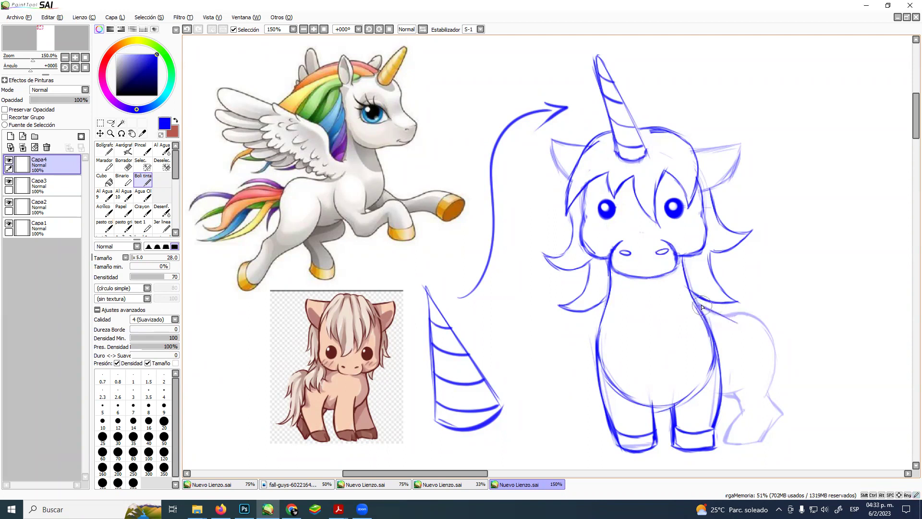
{"action": "mouse_move", "coordinate": [699, 303]}
{"action": "left_mouse_down"}
{"action": "mouse_move", "coordinate": [742, 326]}
{"action": "mouse_move", "coordinate": [745, 371]}
{"action": "left_mouse_up"}
{"action": "left_click_drag", "start_coordinate": [744, 327], "coordinate": [746, 382]}
{"action": "mouse_move", "coordinate": [744, 327]}
{"action": "left_mouse_down"}
{"action": "mouse_move", "coordinate": [748, 393]}
{"action": "mouse_move", "coordinate": [724, 395]}
{"action": "mouse_move", "coordinate": [744, 395]}
{"action": "mouse_move", "coordinate": [726, 394]}
{"action": "mouse_move", "coordinate": [752, 392]}
{"action": "left_mouse_up"}
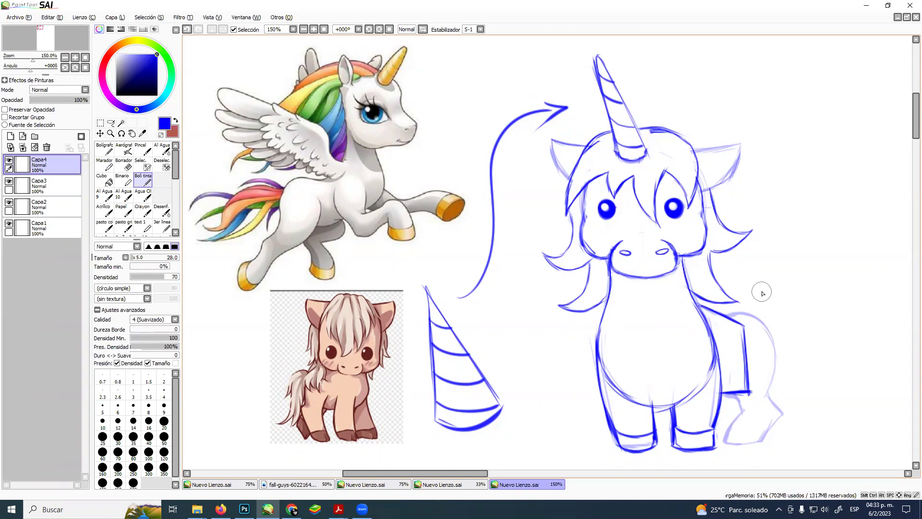
Try an angular rump shape behind the flank's vertical edge, and undo its strokes
{"action": "mouse_move", "coordinate": [742, 325]}
{"action": "left_mouse_down"}
{"action": "mouse_move", "coordinate": [764, 323]}
{"action": "mouse_move", "coordinate": [744, 322]}
{"action": "mouse_move", "coordinate": [758, 318]}
{"action": "mouse_move", "coordinate": [766, 335]}
{"action": "mouse_move", "coordinate": [765, 324]}
{"action": "mouse_move", "coordinate": [781, 360]}
{"action": "left_mouse_up"}
{"action": "mouse_move", "coordinate": [771, 327]}
{"action": "left_mouse_down"}
{"action": "mouse_move", "coordinate": [784, 369]}
{"action": "mouse_move", "coordinate": [771, 397]}
{"action": "left_mouse_up"}
{"action": "mouse_move", "coordinate": [783, 365]}
{"action": "left_mouse_down"}
{"action": "mouse_move", "coordinate": [767, 401]}
{"action": "mouse_move", "coordinate": [781, 370]}
{"action": "mouse_move", "coordinate": [770, 390]}
{"action": "left_mouse_up"}
{"action": "key", "text": "ctrl+z"}
{"action": "key", "text": "ctrl+z"}
{"action": "key", "text": "ctrl+z"}
{"action": "key", "text": "ctrl+z"}
{"action": "key", "text": "ctrl+z"}
{"action": "key", "text": "ctrl+z"}
Redraw the flank's vertical edge and add a rounded rump curving from the back down to the belly line
{"action": "mouse_move", "coordinate": [744, 322]}
{"action": "left_mouse_down"}
{"action": "mouse_move", "coordinate": [774, 322]}
{"action": "mouse_move", "coordinate": [750, 324]}
{"action": "mouse_move", "coordinate": [781, 337]}
{"action": "mouse_move", "coordinate": [753, 321]}
{"action": "mouse_move", "coordinate": [772, 322]}
{"action": "mouse_move", "coordinate": [777, 342]}
{"action": "mouse_move", "coordinate": [769, 320]}
{"action": "mouse_move", "coordinate": [787, 347]}
{"action": "mouse_move", "coordinate": [777, 371]}
{"action": "mouse_move", "coordinate": [782, 383]}
{"action": "mouse_move", "coordinate": [787, 375]}
{"action": "mouse_move", "coordinate": [764, 394]}
{"action": "mouse_move", "coordinate": [783, 393]}
{"action": "mouse_move", "coordinate": [735, 393]}
{"action": "left_mouse_up"}
{"action": "mouse_move", "coordinate": [767, 321]}
{"action": "left_mouse_down"}
{"action": "mouse_move", "coordinate": [780, 346]}
{"action": "mouse_move", "coordinate": [779, 331]}
{"action": "mouse_move", "coordinate": [779, 371]}
{"action": "mouse_move", "coordinate": [789, 367]}
{"action": "mouse_move", "coordinate": [788, 392]}
{"action": "left_mouse_up"}
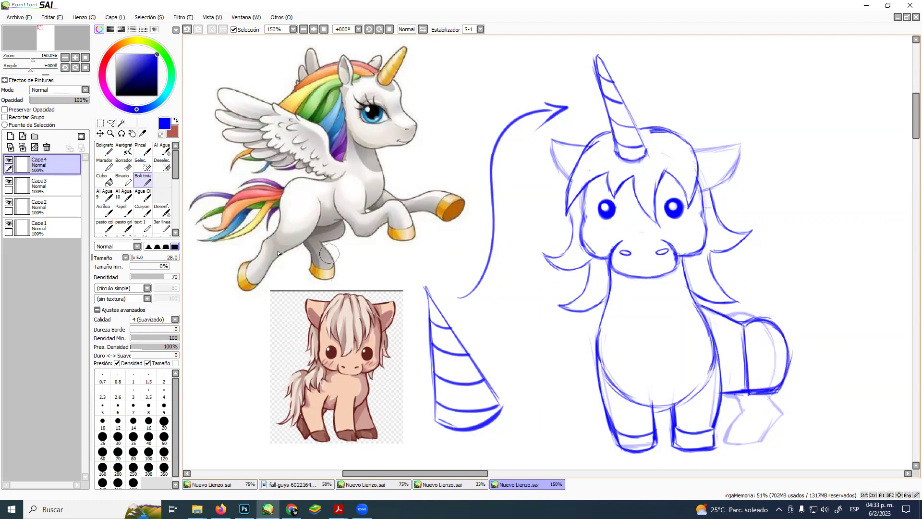
{"action": "left_click", "coordinate": [48, 186]}
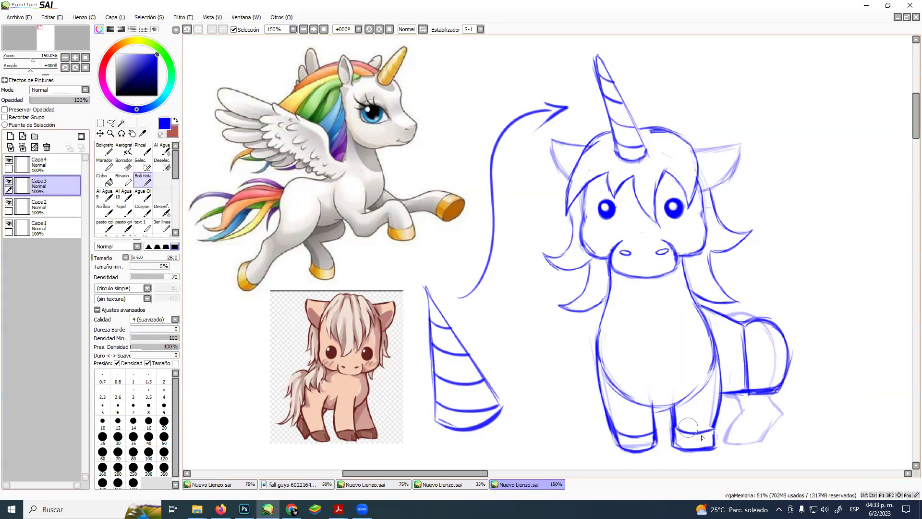
{"action": "key", "text": "e"}
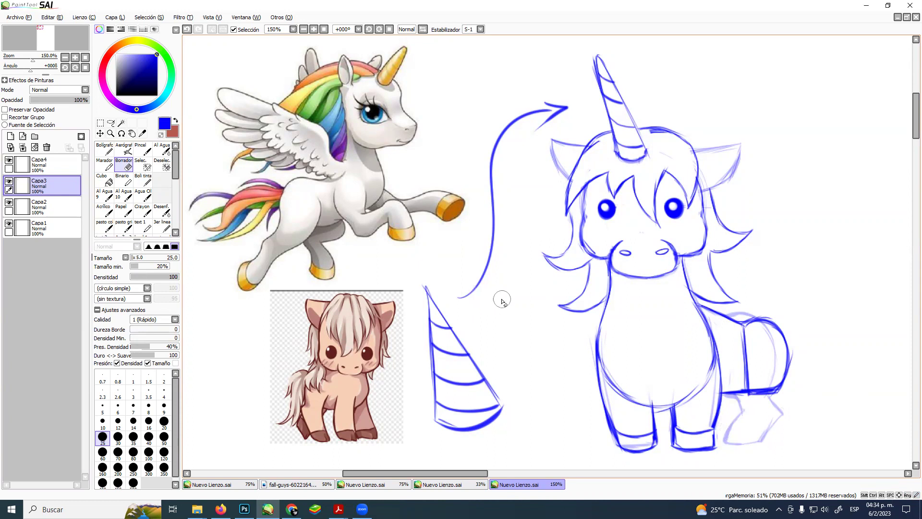
{"action": "left_click", "coordinate": [54, 162]}
{"action": "left_click", "coordinate": [143, 179]}
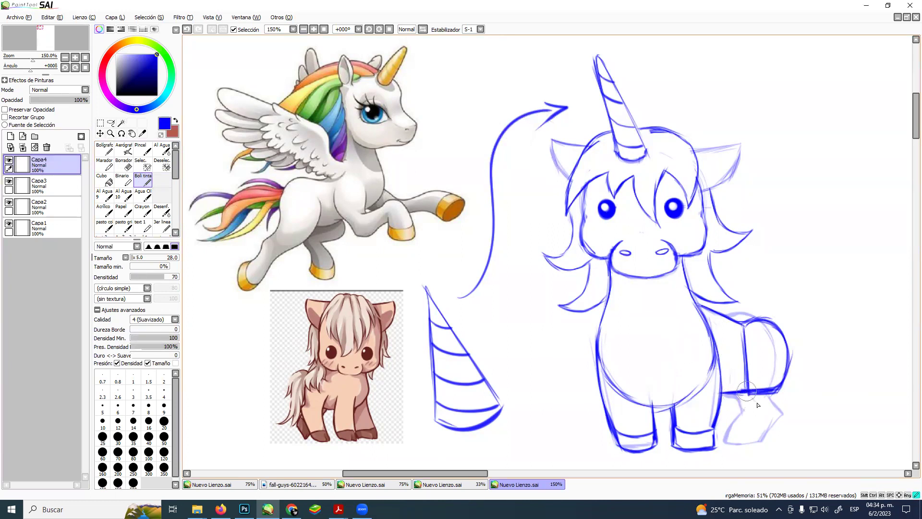
Try a bent, boxy near hind leg with a banded hoof below the rump, over the light guide sketch
{"action": "mouse_move", "coordinate": [748, 392]}
{"action": "left_mouse_down"}
{"action": "mouse_move", "coordinate": [791, 402]}
{"action": "mouse_move", "coordinate": [781, 383]}
{"action": "mouse_move", "coordinate": [763, 409]}
{"action": "mouse_move", "coordinate": [792, 407]}
{"action": "mouse_move", "coordinate": [743, 440]}
{"action": "left_mouse_up"}
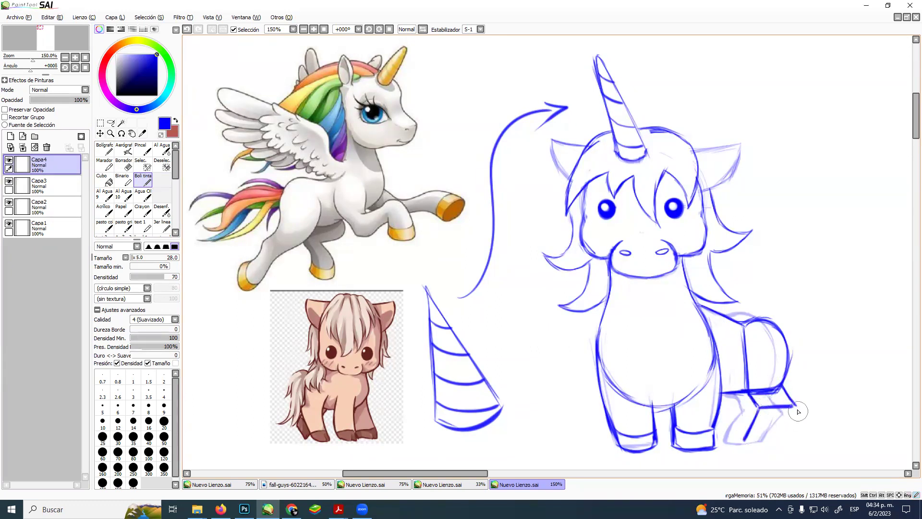
{"action": "mouse_move", "coordinate": [794, 418]}
{"action": "left_mouse_down"}
{"action": "mouse_move", "coordinate": [741, 445]}
{"action": "mouse_move", "coordinate": [775, 442]}
{"action": "mouse_move", "coordinate": [750, 428]}
{"action": "mouse_move", "coordinate": [788, 428]}
{"action": "left_mouse_up"}
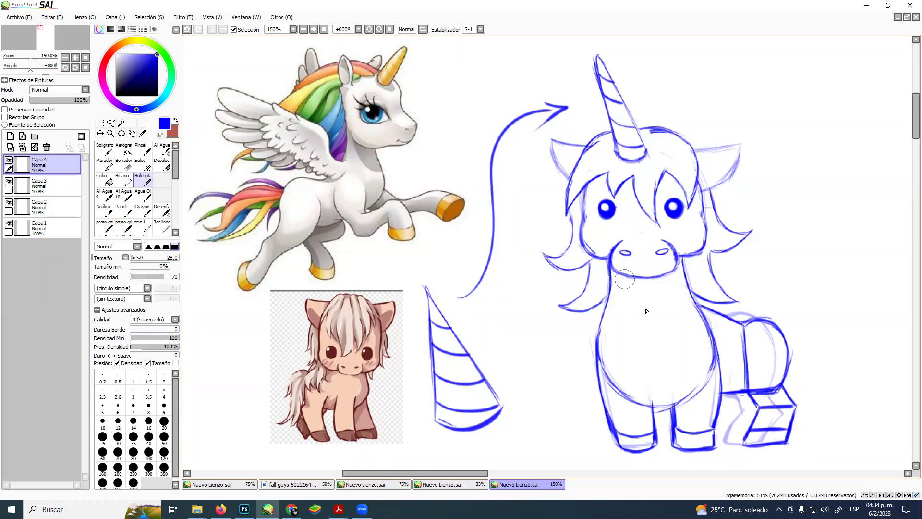
Erase the near hind leg with its light guide lines and redraw it slightly farther out as a bent, boxy leg with a banded hoof
{"action": "key", "text": "e"}
{"action": "mouse_move", "coordinate": [730, 442]}
{"action": "left_mouse_down"}
{"action": "mouse_move", "coordinate": [737, 402]}
{"action": "mouse_move", "coordinate": [773, 403]}
{"action": "mouse_move", "coordinate": [771, 419]}
{"action": "mouse_move", "coordinate": [781, 417]}
{"action": "mouse_move", "coordinate": [757, 426]}
{"action": "mouse_move", "coordinate": [767, 442]}
{"action": "mouse_move", "coordinate": [795, 421]}
{"action": "mouse_move", "coordinate": [736, 407]}
{"action": "mouse_move", "coordinate": [755, 406]}
{"action": "left_mouse_up"}
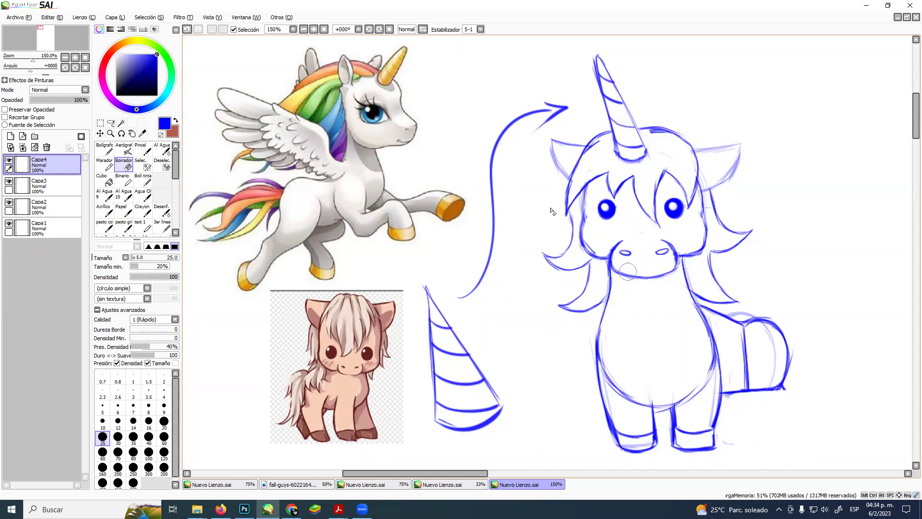
{"action": "left_click", "coordinate": [143, 180]}
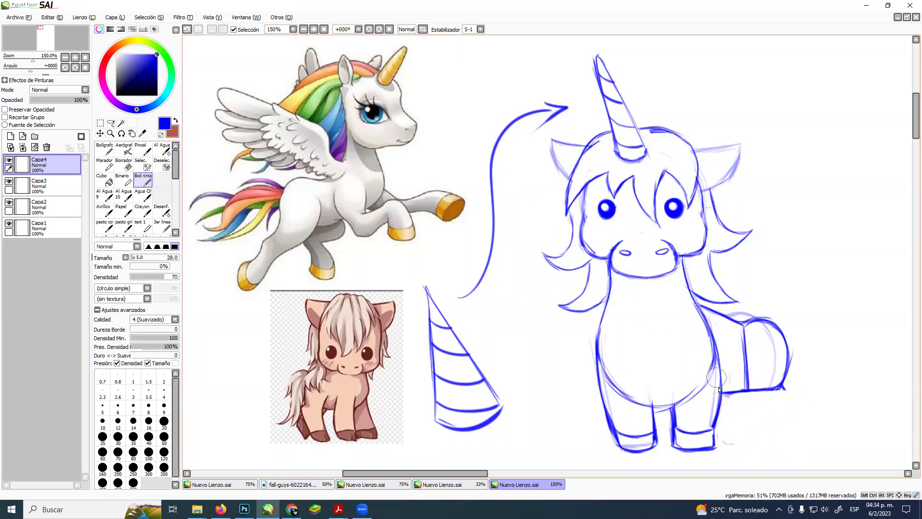
{"action": "mouse_move", "coordinate": [750, 393]}
{"action": "left_mouse_down"}
{"action": "mouse_move", "coordinate": [762, 410]}
{"action": "mouse_move", "coordinate": [785, 381]}
{"action": "mouse_move", "coordinate": [797, 407]}
{"action": "mouse_move", "coordinate": [765, 411]}
{"action": "mouse_move", "coordinate": [797, 409]}
{"action": "mouse_move", "coordinate": [765, 412]}
{"action": "mouse_move", "coordinate": [804, 412]}
{"action": "mouse_move", "coordinate": [761, 408]}
{"action": "mouse_move", "coordinate": [746, 447]}
{"action": "left_mouse_up"}
{"action": "mouse_move", "coordinate": [802, 413]}
{"action": "left_mouse_down"}
{"action": "mouse_move", "coordinate": [790, 441]}
{"action": "mouse_move", "coordinate": [756, 447]}
{"action": "mouse_move", "coordinate": [788, 444]}
{"action": "mouse_move", "coordinate": [779, 432]}
{"action": "mouse_move", "coordinate": [752, 432]}
{"action": "mouse_move", "coordinate": [795, 431]}
{"action": "left_mouse_up"}
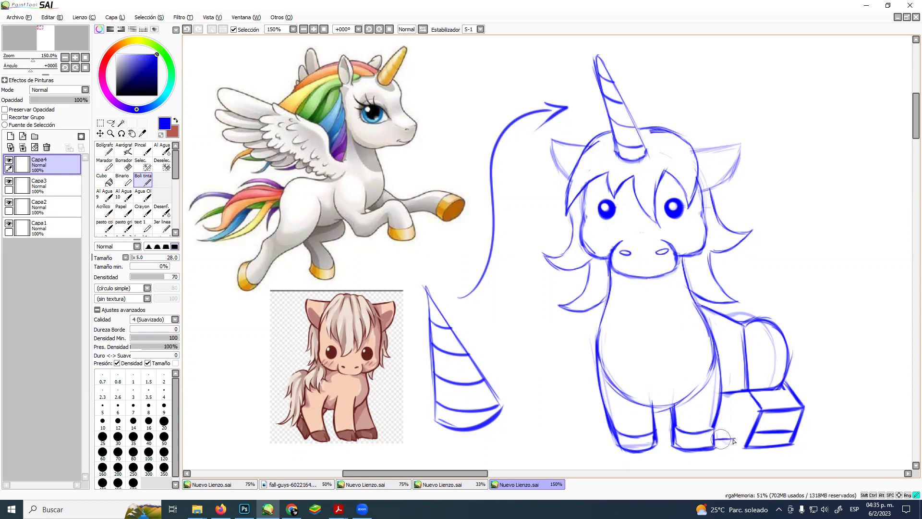
Try the far hind leg between the right front leg and the near hind leg, and undo it
{"action": "mouse_move", "coordinate": [743, 415]}
{"action": "left_mouse_down"}
{"action": "mouse_move", "coordinate": [732, 387]}
{"action": "mouse_move", "coordinate": [724, 411]}
{"action": "mouse_move", "coordinate": [748, 413]}
{"action": "mouse_move", "coordinate": [715, 438]}
{"action": "left_mouse_up"}
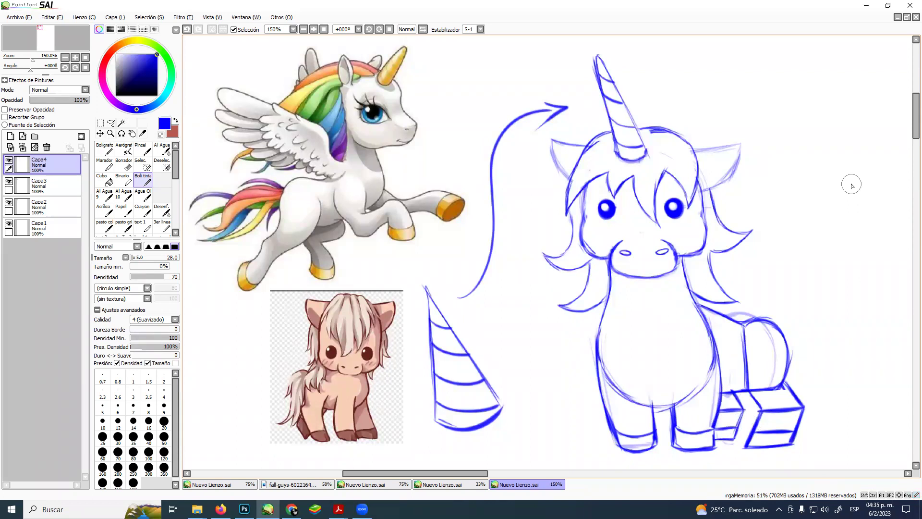
{"action": "key", "text": "ctrl+z"}
{"action": "key", "text": "ctrl+z"}
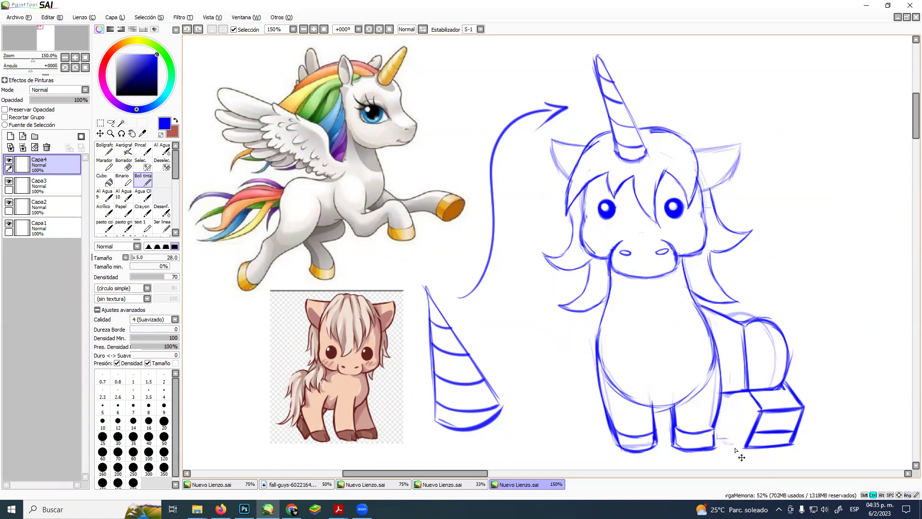
Draw the far hind leg with a banded hoof, partly hidden behind the right front leg
{"action": "mouse_move", "coordinate": [715, 438]}
{"action": "left_mouse_down"}
{"action": "mouse_move", "coordinate": [736, 438]}
{"action": "mouse_move", "coordinate": [747, 405]}
{"action": "mouse_move", "coordinate": [733, 390]}
{"action": "mouse_move", "coordinate": [746, 407]}
{"action": "mouse_move", "coordinate": [737, 392]}
{"action": "mouse_move", "coordinate": [722, 407]}
{"action": "mouse_move", "coordinate": [750, 405]}
{"action": "mouse_move", "coordinate": [739, 424]}
{"action": "mouse_move", "coordinate": [715, 431]}
{"action": "mouse_move", "coordinate": [735, 428]}
{"action": "left_mouse_up"}
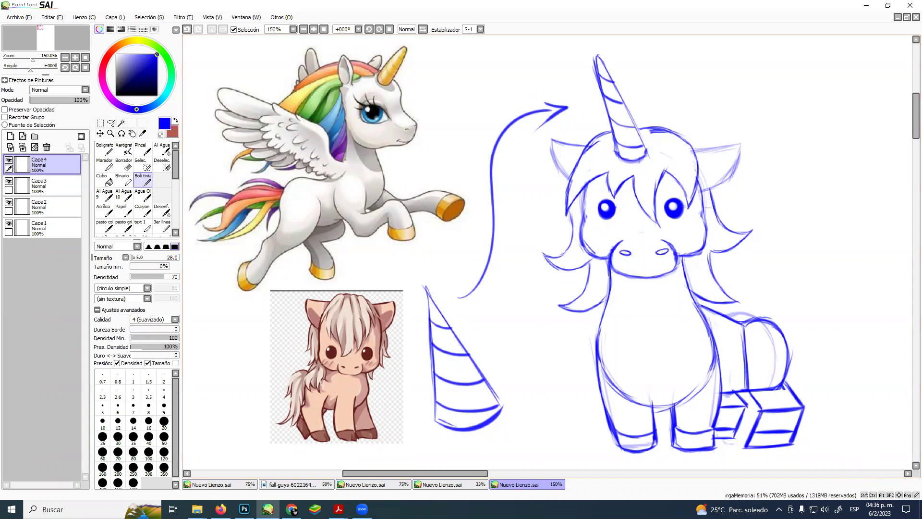
{"action": "left_click", "coordinate": [292, 509]}
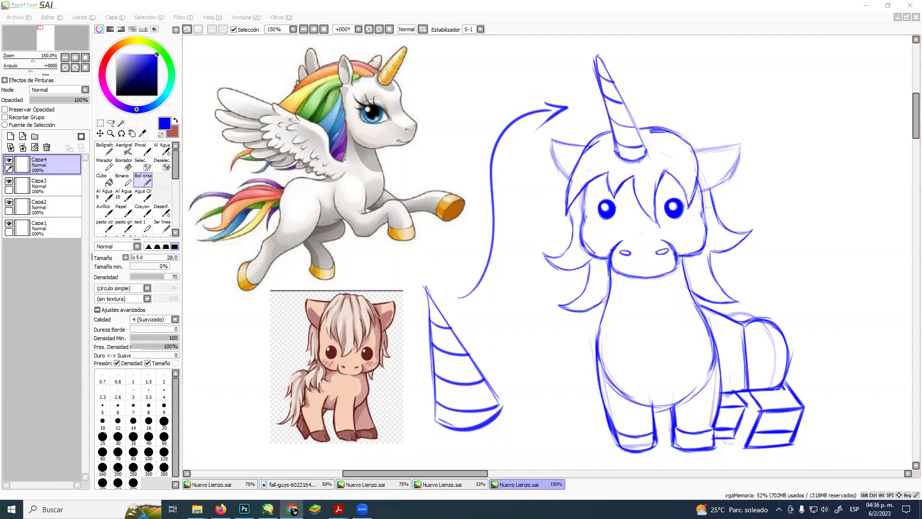
{"action": "left_click", "coordinate": [653, 13]}
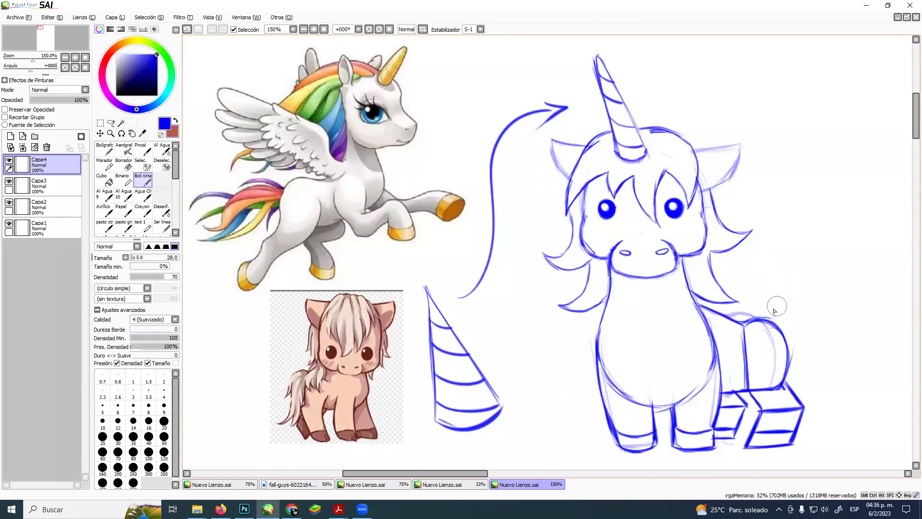
Try a large, high-arching tail sweeping out and down from the rump, and undo it
{"action": "left_click_drag", "start_coordinate": [778, 307], "coordinate": [775, 319]}
{"action": "mouse_move", "coordinate": [776, 305]}
{"action": "left_mouse_down"}
{"action": "mouse_move", "coordinate": [788, 281]}
{"action": "mouse_move", "coordinate": [817, 267]}
{"action": "mouse_move", "coordinate": [864, 291]}
{"action": "left_mouse_up"}
{"action": "left_click_drag", "start_coordinate": [818, 268], "coordinate": [871, 332]}
{"action": "left_click_drag", "start_coordinate": [840, 273], "coordinate": [872, 359]}
{"action": "mouse_move", "coordinate": [855, 294]}
{"action": "left_mouse_down"}
{"action": "mouse_move", "coordinate": [867, 309]}
{"action": "mouse_move", "coordinate": [860, 366]}
{"action": "mouse_move", "coordinate": [873, 342]}
{"action": "mouse_move", "coordinate": [859, 397]}
{"action": "mouse_move", "coordinate": [882, 419]}
{"action": "left_mouse_up"}
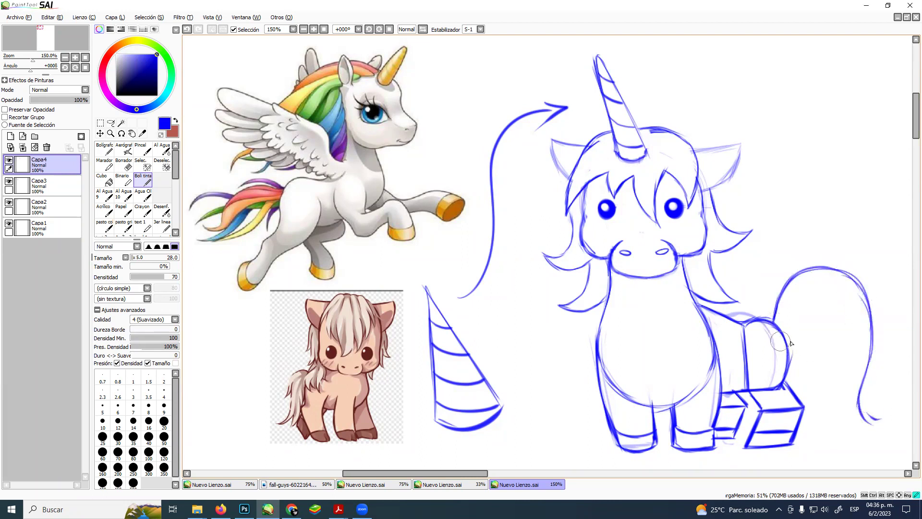
{"action": "mouse_move", "coordinate": [782, 340]}
{"action": "left_mouse_down"}
{"action": "mouse_move", "coordinate": [811, 319]}
{"action": "mouse_move", "coordinate": [800, 340]}
{"action": "mouse_move", "coordinate": [830, 351]}
{"action": "mouse_move", "coordinate": [843, 402]}
{"action": "mouse_move", "coordinate": [854, 393]}
{"action": "mouse_move", "coordinate": [898, 412]}
{"action": "left_mouse_up"}
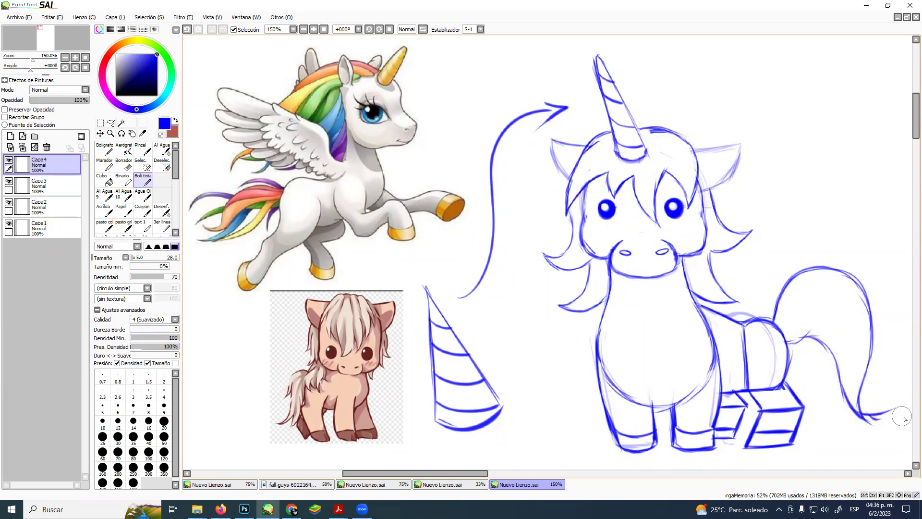
{"action": "key", "text": "ctrl+z"}
{"action": "key", "text": "ctrl+z"}
{"action": "key", "text": "ctrl+z"}
{"action": "key", "text": "ctrl+z"}
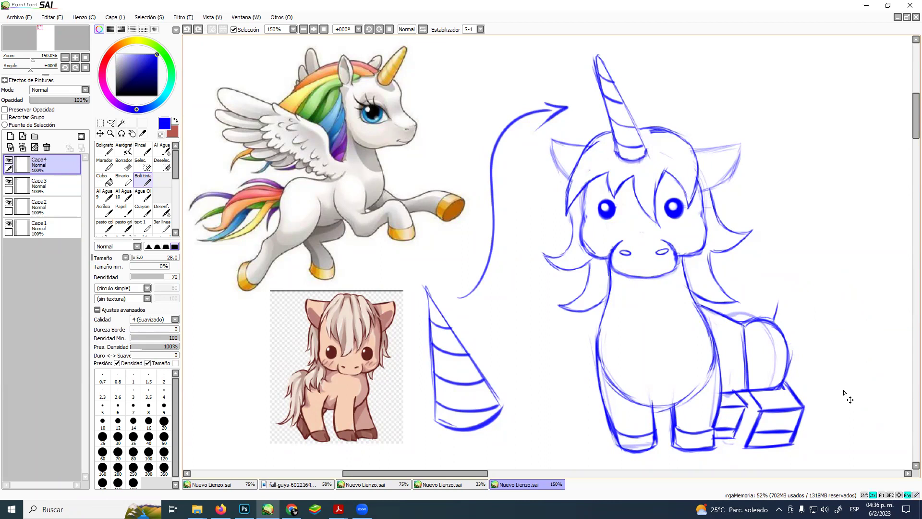
Draw a smaller tail arching out from the top of the rump and ending in a curved point
{"action": "mouse_move", "coordinate": [779, 327]}
{"action": "left_mouse_down"}
{"action": "mouse_move", "coordinate": [812, 312]}
{"action": "mouse_move", "coordinate": [841, 325]}
{"action": "mouse_move", "coordinate": [850, 362]}
{"action": "mouse_move", "coordinate": [886, 394]}
{"action": "left_mouse_up"}
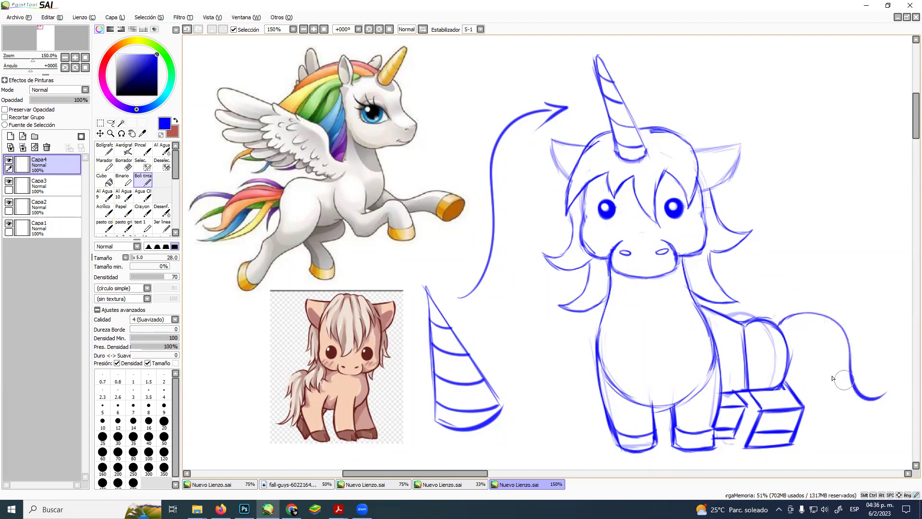
{"action": "key", "text": "ctrl+z"}
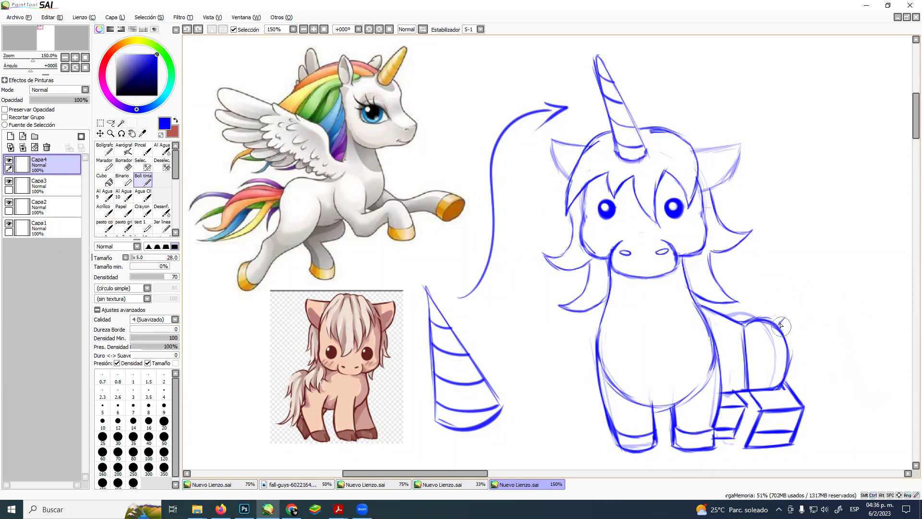
{"action": "mouse_move", "coordinate": [777, 331]}
{"action": "left_mouse_down"}
{"action": "mouse_move", "coordinate": [809, 306]}
{"action": "mouse_move", "coordinate": [844, 313]}
{"action": "mouse_move", "coordinate": [858, 341]}
{"action": "mouse_move", "coordinate": [860, 392]}
{"action": "mouse_move", "coordinate": [890, 399]}
{"action": "left_mouse_up"}
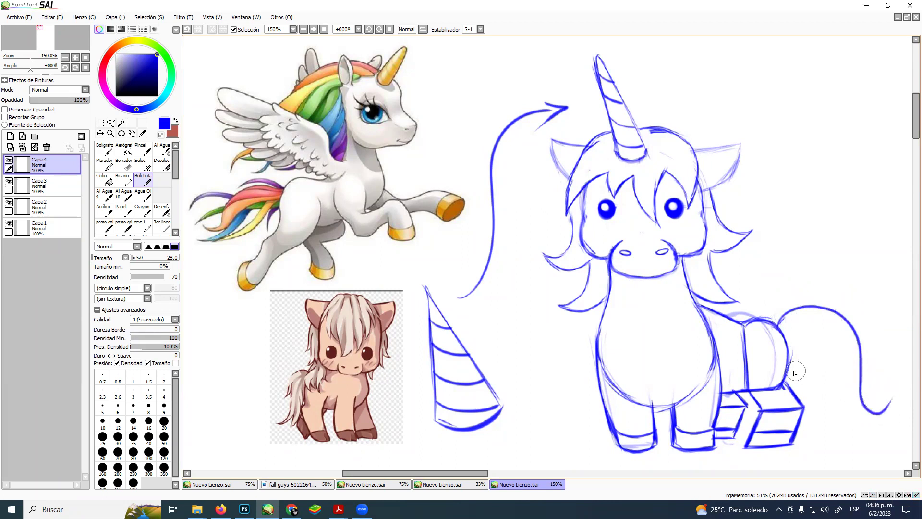
{"action": "mouse_move", "coordinate": [788, 370]}
{"action": "left_mouse_down"}
{"action": "mouse_move", "coordinate": [828, 373]}
{"action": "mouse_move", "coordinate": [847, 348]}
{"action": "mouse_move", "coordinate": [833, 384]}
{"action": "mouse_move", "coordinate": [868, 415]}
{"action": "mouse_move", "coordinate": [892, 395]}
{"action": "left_mouse_up"}
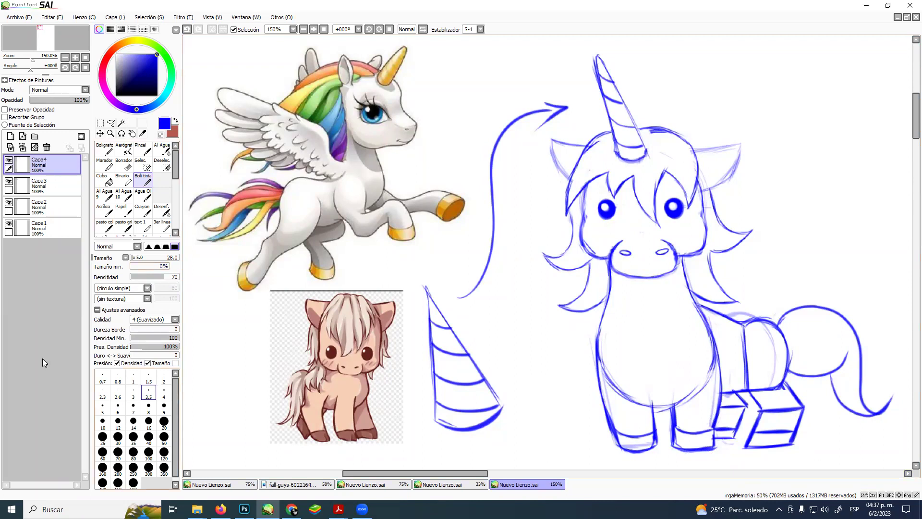
Erase the separate horn example and the curved arrow beside the unicorn sketch
{"action": "left_click", "coordinate": [128, 167]}
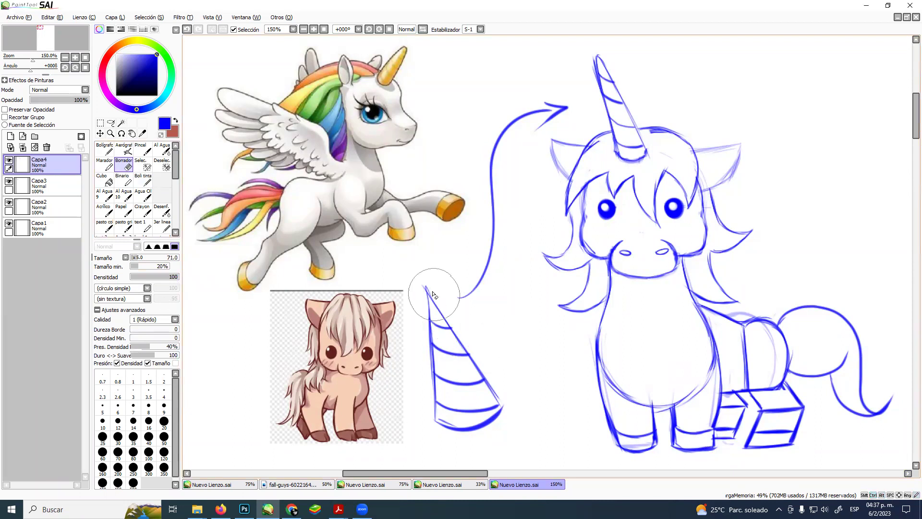
{"action": "mouse_move", "coordinate": [438, 289]}
{"action": "left_mouse_down"}
{"action": "mouse_move", "coordinate": [458, 399]}
{"action": "mouse_move", "coordinate": [478, 430]}
{"action": "left_mouse_up"}
{"action": "mouse_move", "coordinate": [479, 389]}
{"action": "left_mouse_down"}
{"action": "mouse_move", "coordinate": [472, 425]}
{"action": "mouse_move", "coordinate": [476, 315]}
{"action": "mouse_move", "coordinate": [493, 271]}
{"action": "mouse_move", "coordinate": [495, 301]}
{"action": "mouse_move", "coordinate": [483, 286]}
{"action": "mouse_move", "coordinate": [503, 203]}
{"action": "mouse_move", "coordinate": [501, 159]}
{"action": "mouse_move", "coordinate": [514, 123]}
{"action": "mouse_move", "coordinate": [559, 108]}
{"action": "mouse_move", "coordinate": [529, 123]}
{"action": "left_mouse_up"}
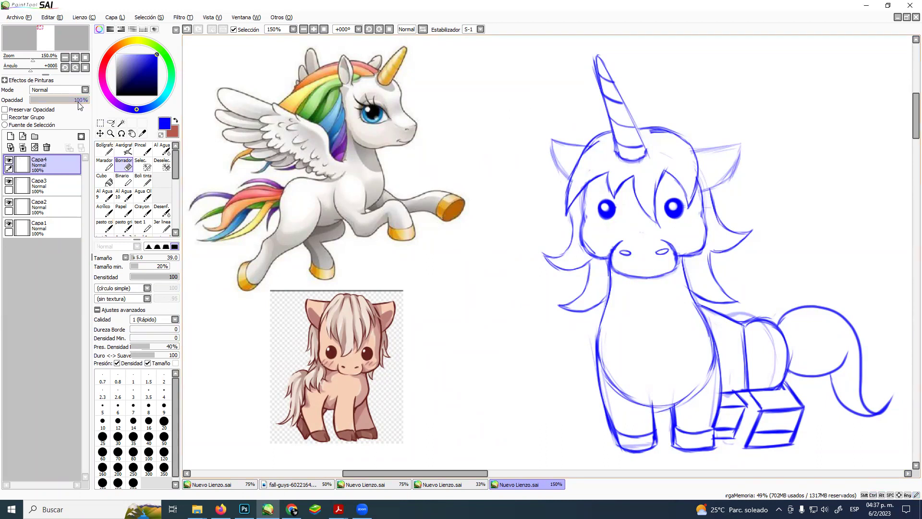
Fade the blue sketch layer to 33% opacity and add a new layer above it
{"action": "left_click_drag", "start_coordinate": [82, 104], "coordinate": [52, 103]}
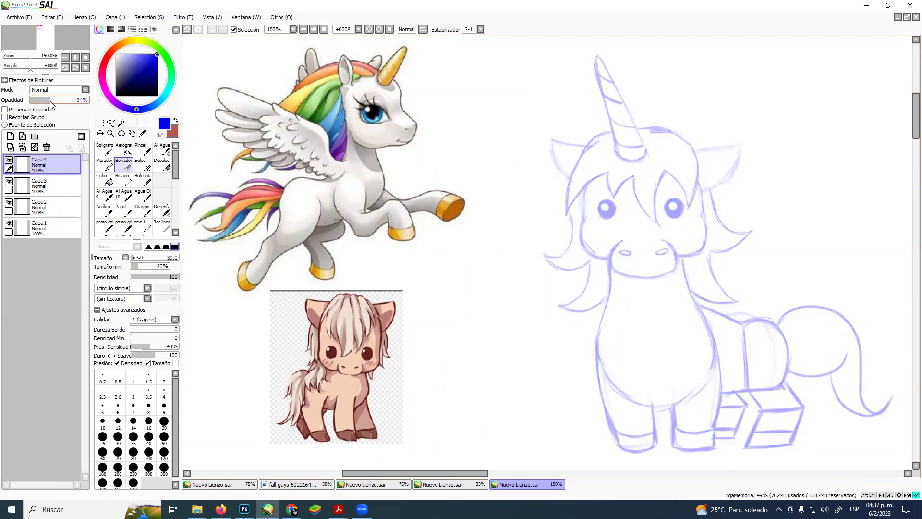
{"action": "left_click", "coordinate": [10, 136]}
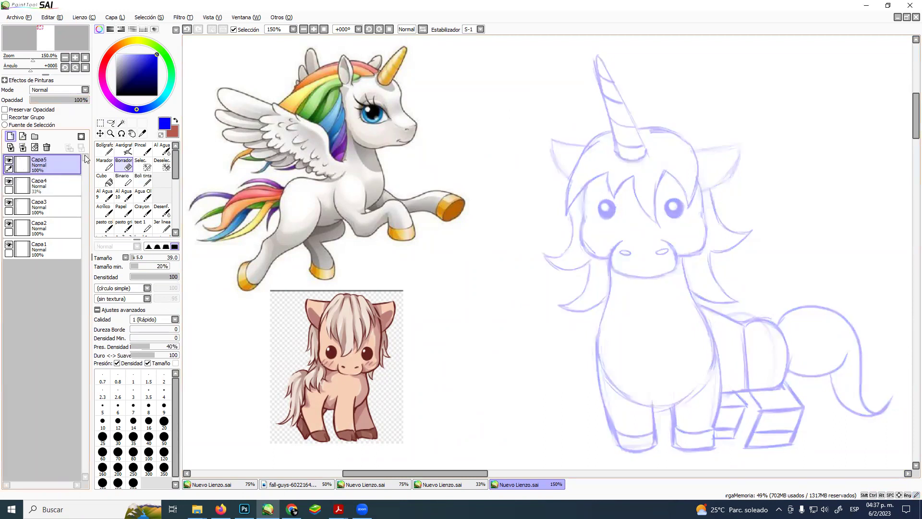
Ink the top of the head with its pointed fringe, and the cheeks and muzzle, in black with the ink pen
{"action": "left_click", "coordinate": [142, 180]}
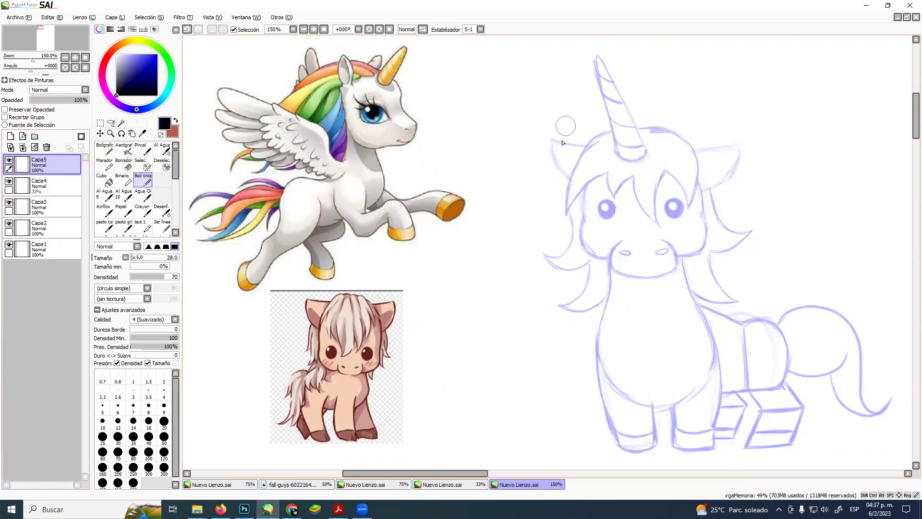
{"action": "mouse_move", "coordinate": [609, 133]}
{"action": "left_mouse_down"}
{"action": "mouse_move", "coordinate": [579, 151]}
{"action": "mouse_move", "coordinate": [558, 211]}
{"action": "mouse_move", "coordinate": [603, 173]}
{"action": "mouse_move", "coordinate": [616, 199]}
{"action": "mouse_move", "coordinate": [637, 178]}
{"action": "mouse_move", "coordinate": [658, 227]}
{"action": "mouse_move", "coordinate": [664, 176]}
{"action": "mouse_move", "coordinate": [689, 206]}
{"action": "left_mouse_up"}
{"action": "mouse_move", "coordinate": [639, 129]}
{"action": "left_mouse_down"}
{"action": "mouse_move", "coordinate": [679, 140]}
{"action": "mouse_move", "coordinate": [696, 163]}
{"action": "mouse_move", "coordinate": [691, 210]}
{"action": "left_mouse_up"}
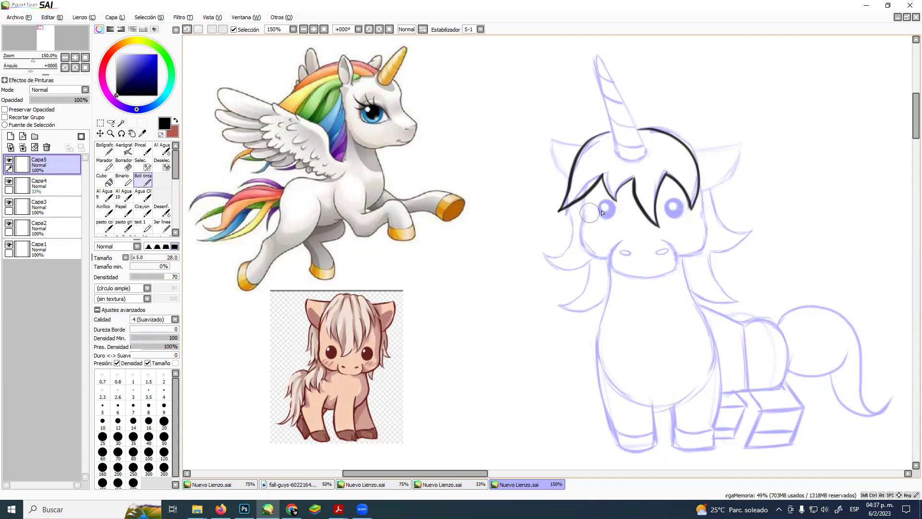
{"action": "mouse_move", "coordinate": [585, 207]}
{"action": "left_mouse_down"}
{"action": "mouse_move", "coordinate": [589, 249]}
{"action": "mouse_move", "coordinate": [610, 255]}
{"action": "mouse_move", "coordinate": [617, 243]}
{"action": "mouse_move", "coordinate": [614, 262]}
{"action": "mouse_move", "coordinate": [652, 274]}
{"action": "mouse_move", "coordinate": [674, 260]}
{"action": "mouse_move", "coordinate": [673, 239]}
{"action": "mouse_move", "coordinate": [682, 255]}
{"action": "mouse_move", "coordinate": [675, 255]}
{"action": "mouse_move", "coordinate": [703, 243]}
{"action": "mouse_move", "coordinate": [697, 186]}
{"action": "left_mouse_up"}
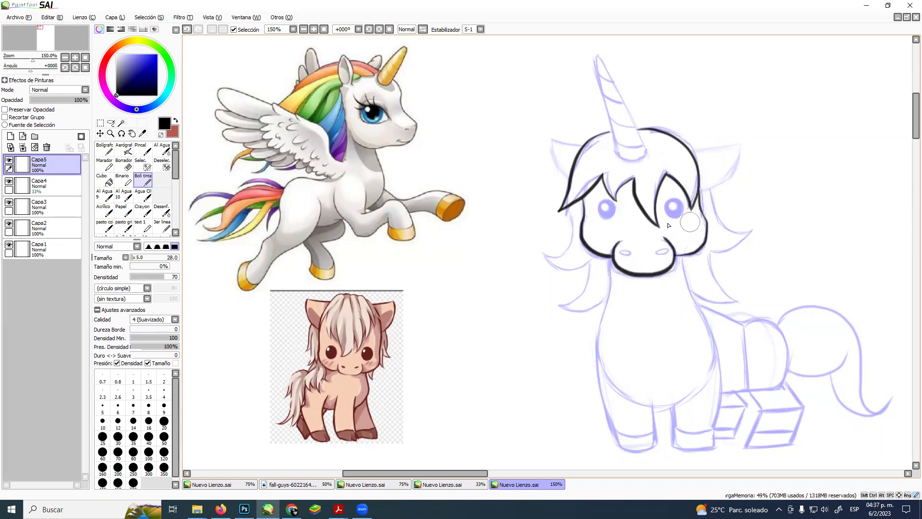
Ink both pointed ears in black over the faded sketch
{"action": "mouse_move", "coordinate": [580, 146]}
{"action": "left_mouse_down"}
{"action": "mouse_move", "coordinate": [548, 142]}
{"action": "mouse_move", "coordinate": [569, 176]}
{"action": "mouse_move", "coordinate": [556, 142]}
{"action": "mouse_move", "coordinate": [587, 141]}
{"action": "left_mouse_up"}
{"action": "key", "text": "ctrl+z"}
{"action": "mouse_move", "coordinate": [690, 149]}
{"action": "left_mouse_down"}
{"action": "mouse_move", "coordinate": [739, 140]}
{"action": "mouse_move", "coordinate": [742, 155]}
{"action": "mouse_move", "coordinate": [727, 182]}
{"action": "mouse_move", "coordinate": [697, 194]}
{"action": "left_mouse_up"}
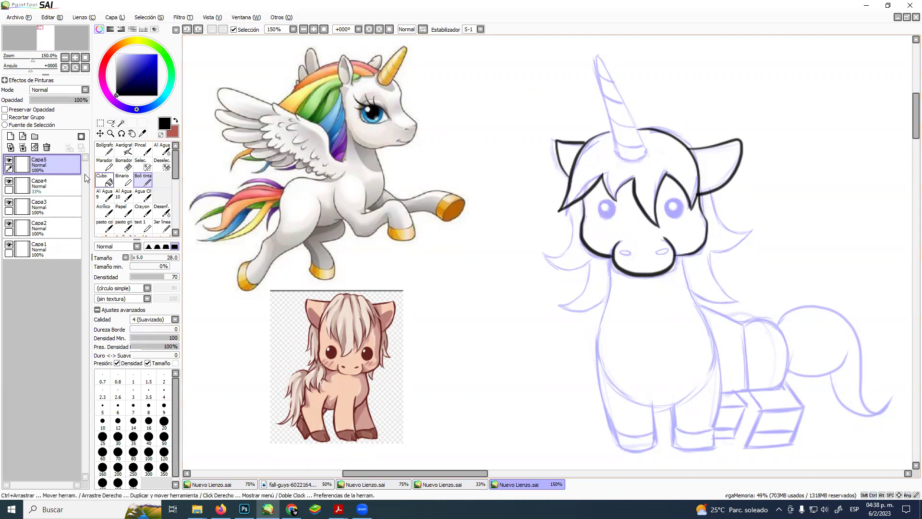
Erase the blue guide eyes from the faded sketch layer with a smaller eraser
{"action": "left_click", "coordinate": [48, 185]}
{"action": "left_click", "coordinate": [126, 164]}
{"action": "mouse_move", "coordinate": [584, 211]}
{"action": "left_mouse_down"}
{"action": "mouse_move", "coordinate": [626, 218]}
{"action": "mouse_move", "coordinate": [617, 208]}
{"action": "mouse_move", "coordinate": [599, 213]}
{"action": "mouse_move", "coordinate": [645, 187]}
{"action": "mouse_move", "coordinate": [653, 205]}
{"action": "mouse_move", "coordinate": [642, 209]}
{"action": "mouse_move", "coordinate": [680, 216]}
{"action": "left_mouse_up"}
{"action": "key", "text": "ctrl+z"}
{"action": "key", "text": "bracketleft"}
{"action": "key", "text": "bracketleft"}
{"action": "key", "text": "bracketleft"}
{"action": "key", "text": "bracketleft"}
{"action": "key", "text": "bracketleft"}
{"action": "key", "text": "bracketleft"}
{"action": "key", "text": "bracketleft"}
{"action": "key", "text": "bracketleft"}
{"action": "key", "text": "bracketleft"}
{"action": "key", "text": "bracketleft"}
{"action": "key", "text": "bracketleft"}
{"action": "key", "text": "bracketleft"}
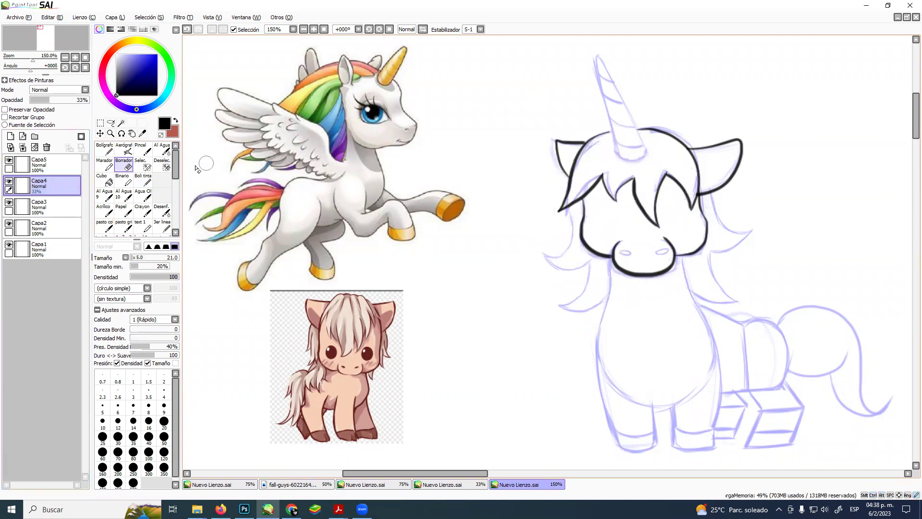
Ink round black eyes with white highlights and two oval nostrils on the top line layer
{"action": "left_click", "coordinate": [19, 165]}
{"action": "left_click", "coordinate": [10, 161]}
{"action": "left_click", "coordinate": [10, 160]}
{"action": "left_click_drag", "start_coordinate": [616, 217], "coordinate": [621, 215]}
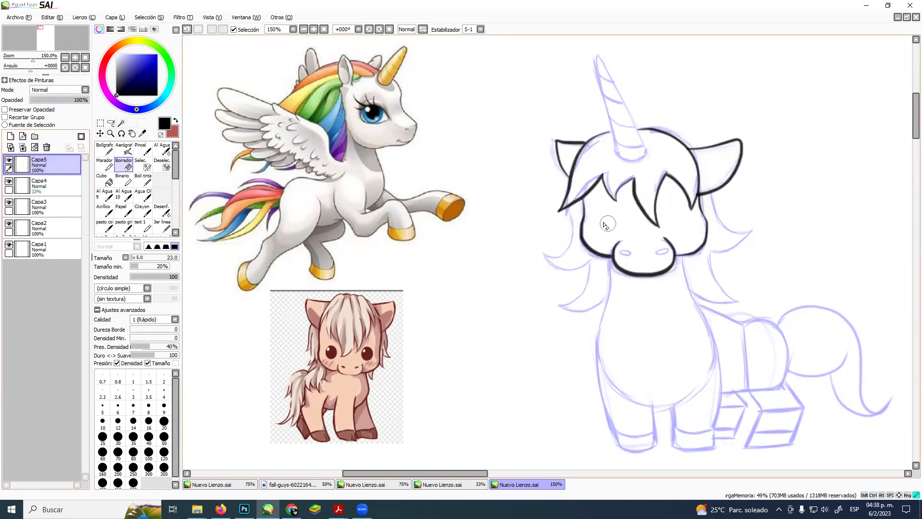
{"action": "left_click", "coordinate": [143, 180]}
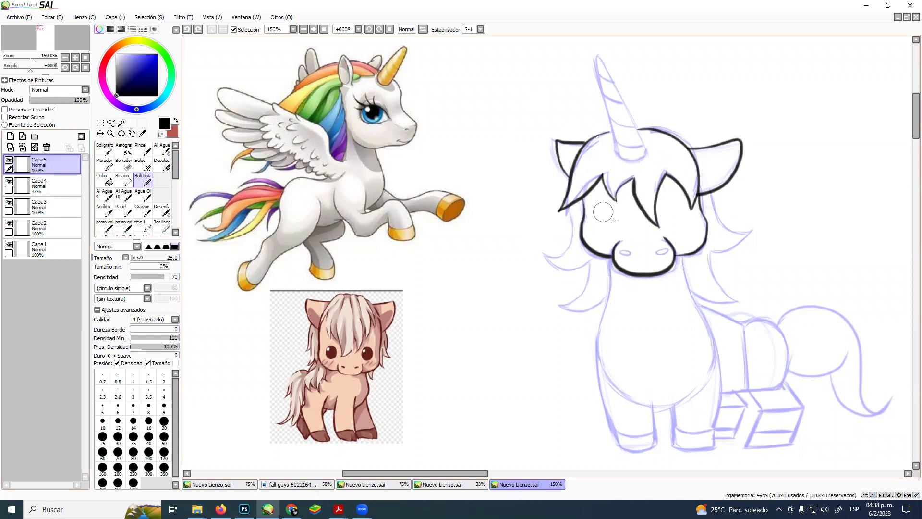
{"action": "left_click_drag", "start_coordinate": [611, 220], "coordinate": [609, 220]}
{"action": "left_click_drag", "start_coordinate": [666, 217], "coordinate": [673, 219]}
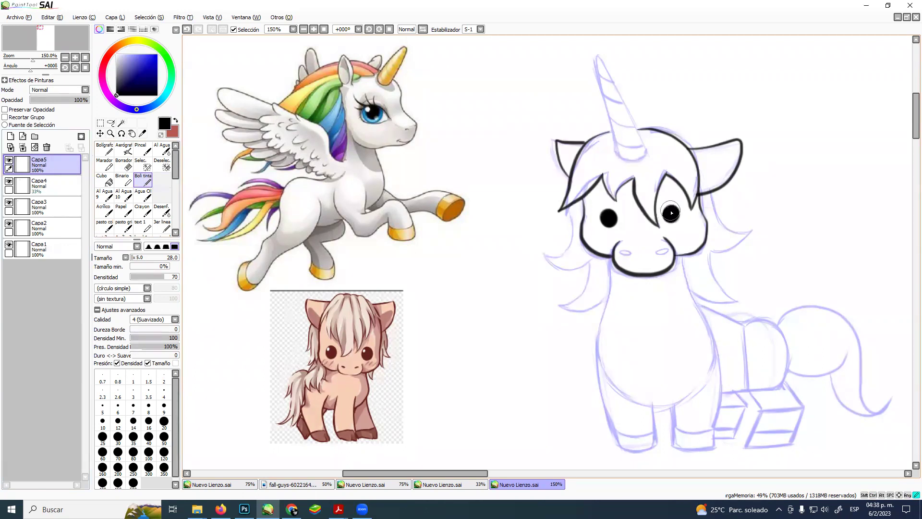
{"action": "left_click", "coordinate": [732, 208], "text": "alt"}
{"action": "left_click", "coordinate": [610, 220], "text": "alt"}
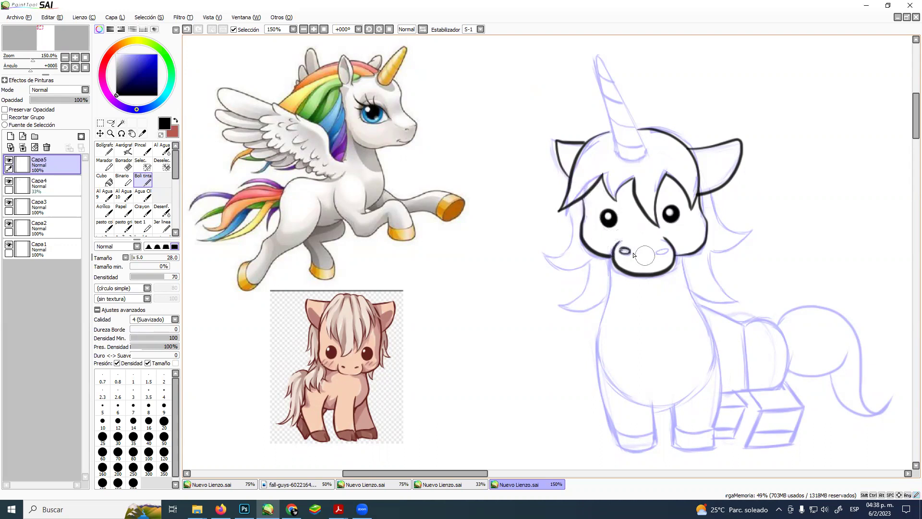
{"action": "left_click_drag", "start_coordinate": [622, 254], "coordinate": [663, 252]}
Ink the mane locks left of the face and the pear-shaped outline of the neck and chest
{"action": "mouse_move", "coordinate": [569, 208]}
{"action": "left_mouse_down"}
{"action": "mouse_move", "coordinate": [574, 233]}
{"action": "mouse_move", "coordinate": [559, 260]}
{"action": "mouse_move", "coordinate": [542, 254]}
{"action": "mouse_move", "coordinate": [567, 269]}
{"action": "mouse_move", "coordinate": [591, 264]}
{"action": "mouse_move", "coordinate": [586, 283]}
{"action": "mouse_move", "coordinate": [555, 305]}
{"action": "mouse_move", "coordinate": [585, 312]}
{"action": "mouse_move", "coordinate": [610, 303]}
{"action": "left_mouse_up"}
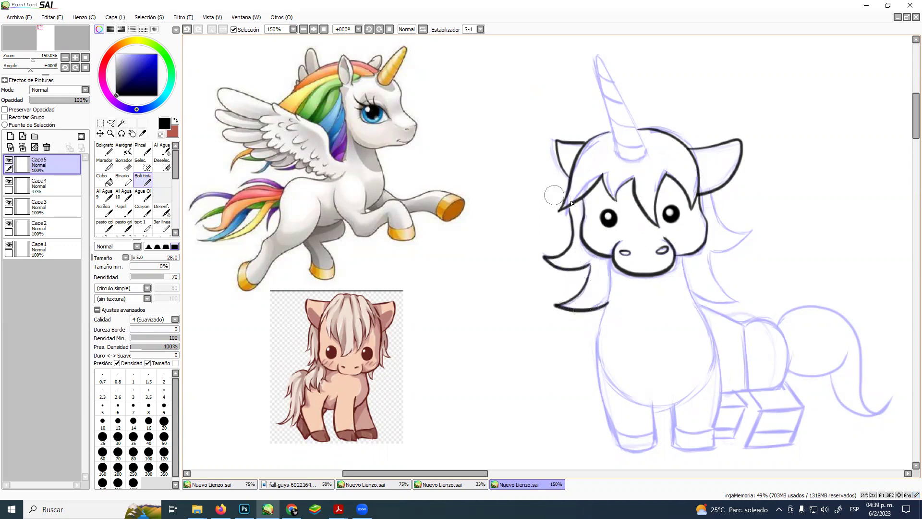
{"action": "mouse_move", "coordinate": [609, 262]}
{"action": "left_mouse_down"}
{"action": "mouse_move", "coordinate": [599, 354]}
{"action": "mouse_move", "coordinate": [613, 388]}
{"action": "mouse_move", "coordinate": [655, 409]}
{"action": "mouse_move", "coordinate": [704, 388]}
{"action": "left_mouse_up"}
{"action": "mouse_move", "coordinate": [679, 256]}
{"action": "left_mouse_down"}
{"action": "mouse_move", "coordinate": [720, 355]}
{"action": "mouse_move", "coordinate": [704, 387]}
{"action": "left_mouse_up"}
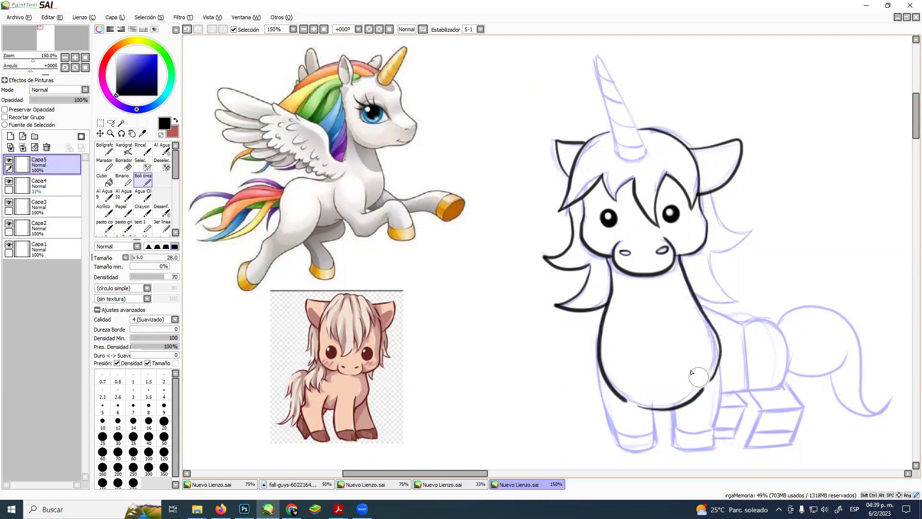
Ink both front legs with banded hooves and the mane locks right of the face
{"action": "left_click_drag", "start_coordinate": [596, 345], "coordinate": [596, 399]}
{"action": "key", "text": "ctrl+z"}
{"action": "mouse_move", "coordinate": [599, 348]}
{"action": "left_mouse_down"}
{"action": "mouse_move", "coordinate": [596, 377]}
{"action": "mouse_move", "coordinate": [624, 449]}
{"action": "mouse_move", "coordinate": [656, 451]}
{"action": "mouse_move", "coordinate": [654, 408]}
{"action": "left_mouse_up"}
{"action": "mouse_move", "coordinate": [619, 435]}
{"action": "left_mouse_down"}
{"action": "mouse_move", "coordinate": [673, 418]}
{"action": "mouse_move", "coordinate": [675, 448]}
{"action": "mouse_move", "coordinate": [709, 451]}
{"action": "left_mouse_up"}
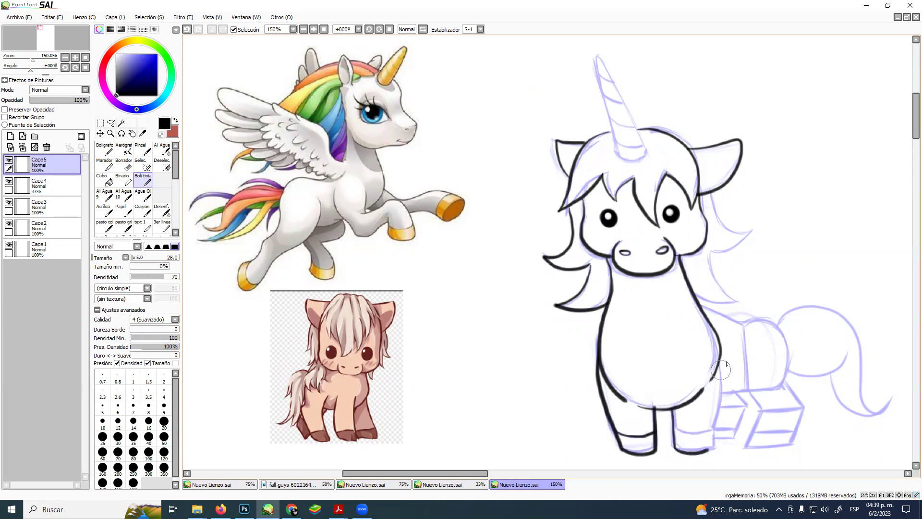
{"action": "key", "text": "ctrl+z"}
{"action": "mouse_move", "coordinate": [721, 343]}
{"action": "left_mouse_down"}
{"action": "mouse_move", "coordinate": [709, 449]}
{"action": "mouse_move", "coordinate": [694, 452]}
{"action": "mouse_move", "coordinate": [674, 432]}
{"action": "mouse_move", "coordinate": [711, 433]}
{"action": "left_mouse_up"}
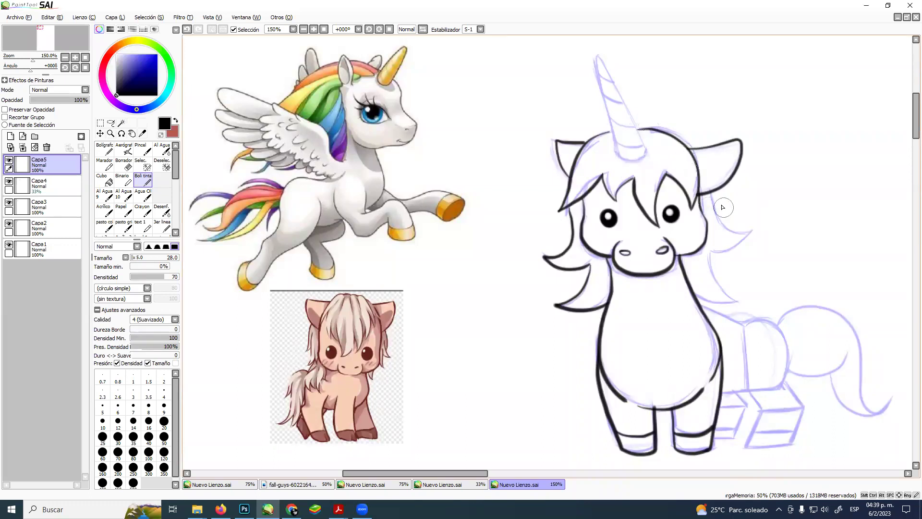
{"action": "mouse_move", "coordinate": [710, 192]}
{"action": "left_mouse_down"}
{"action": "mouse_move", "coordinate": [717, 218]}
{"action": "mouse_move", "coordinate": [754, 231]}
{"action": "mouse_move", "coordinate": [712, 261]}
{"action": "mouse_move", "coordinate": [741, 303]}
{"action": "mouse_move", "coordinate": [706, 300]}
{"action": "mouse_move", "coordinate": [710, 293]}
{"action": "left_mouse_up"}
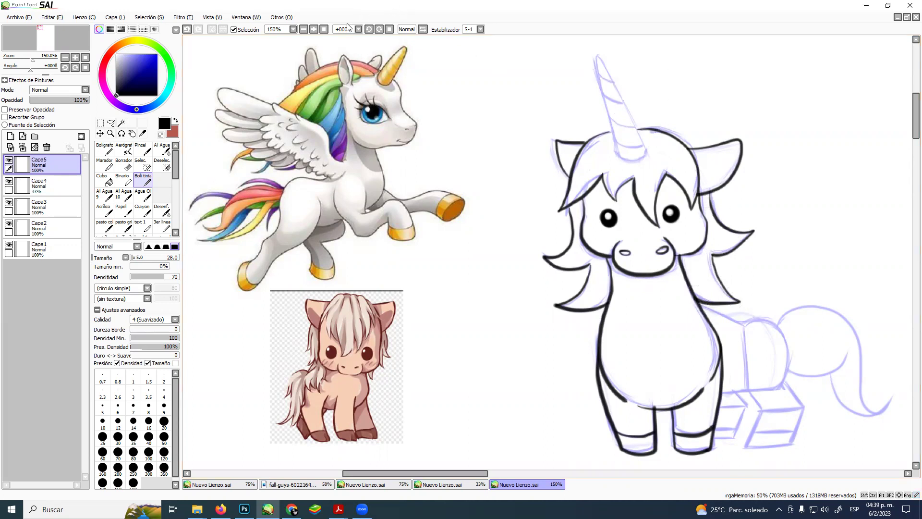
Rotate the canvas to about -101° at 300% zoom and ink the first long edge of the horn
{"action": "left_click_drag", "start_coordinate": [369, 29], "coordinate": [370, 248]}
{"action": "left_click", "coordinate": [110, 134]}
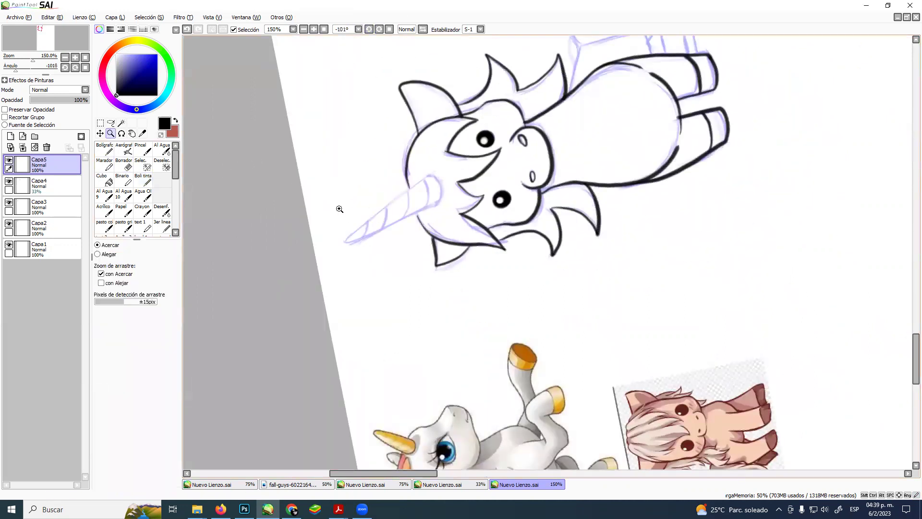
{"action": "left_click", "coordinate": [351, 219]}
{"action": "left_click", "coordinate": [143, 178]}
{"action": "scroll", "coordinate": [346, 230], "scroll_direction": "up", "scroll_amount": 3}
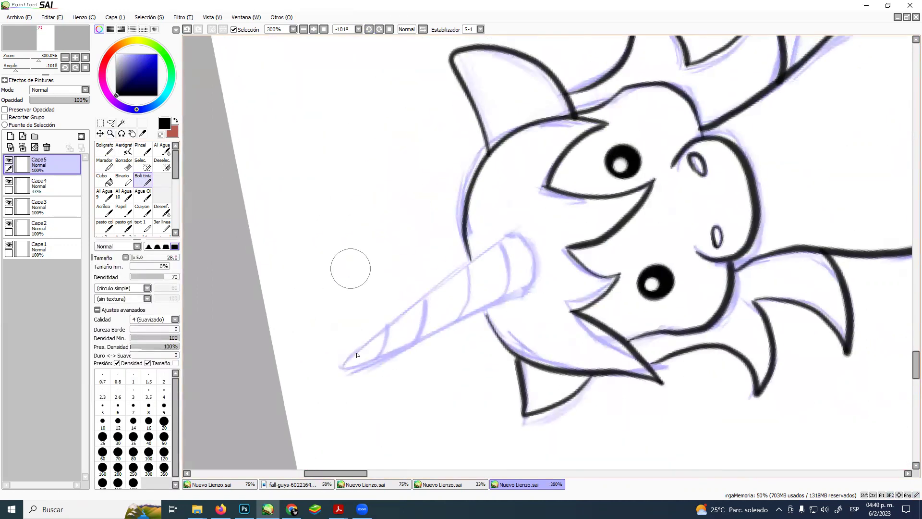
{"action": "left_click_drag", "start_coordinate": [344, 369], "coordinate": [495, 255]}
{"action": "key", "text": "ctrl+z"}
{"action": "mouse_move", "coordinate": [347, 364]}
{"action": "left_mouse_down"}
{"action": "mouse_move", "coordinate": [419, 294]}
{"action": "mouse_move", "coordinate": [514, 240]}
{"action": "left_mouse_up"}
{"action": "key", "text": "ctrl+z"}
{"action": "mouse_move", "coordinate": [348, 367]}
{"action": "left_mouse_down"}
{"action": "mouse_move", "coordinate": [375, 323]}
{"action": "mouse_move", "coordinate": [511, 231]}
{"action": "left_mouse_up"}
Ink the horn's second long edge from the tip and close its rounded base
{"action": "mouse_move", "coordinate": [350, 368]}
{"action": "left_mouse_down"}
{"action": "mouse_move", "coordinate": [416, 342]}
{"action": "mouse_move", "coordinate": [531, 272]}
{"action": "left_mouse_up"}
{"action": "key", "text": "ctrl+z"}
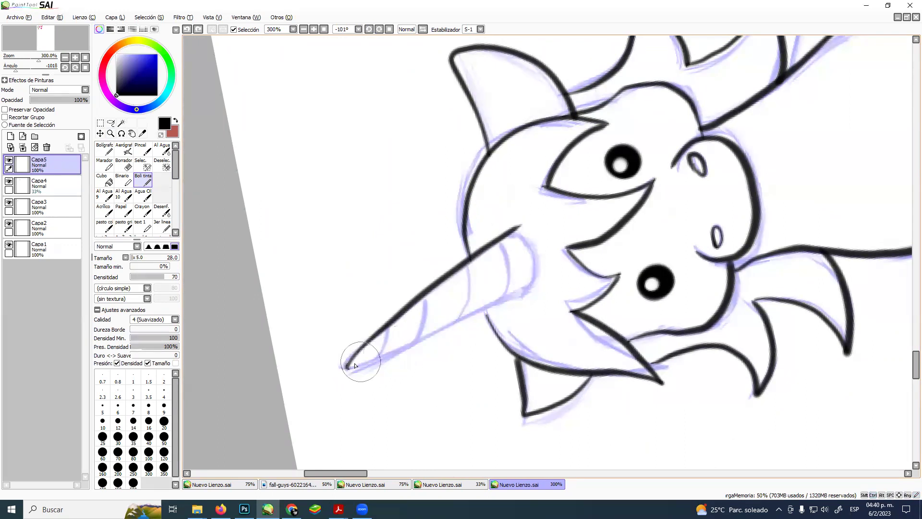
{"action": "mouse_move", "coordinate": [348, 368]}
{"action": "left_mouse_down"}
{"action": "mouse_move", "coordinate": [495, 307]}
{"action": "mouse_move", "coordinate": [538, 269]}
{"action": "left_mouse_up"}
{"action": "key", "text": "ctrl+z"}
{"action": "mouse_move", "coordinate": [349, 367]}
{"action": "left_mouse_down"}
{"action": "mouse_move", "coordinate": [478, 320]}
{"action": "mouse_move", "coordinate": [539, 269]}
{"action": "left_mouse_up"}
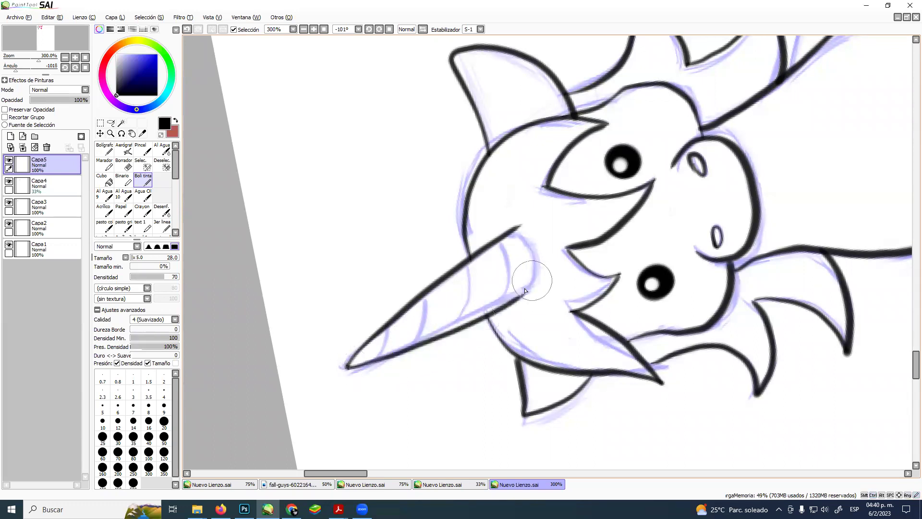
{"action": "key", "text": "ctrl+z"}
{"action": "left_click_drag", "start_coordinate": [347, 367], "coordinate": [537, 287]}
{"action": "mouse_move", "coordinate": [522, 225]}
{"action": "left_mouse_down"}
{"action": "mouse_move", "coordinate": [543, 257]}
{"action": "mouse_move", "coordinate": [538, 288]}
{"action": "left_mouse_up"}
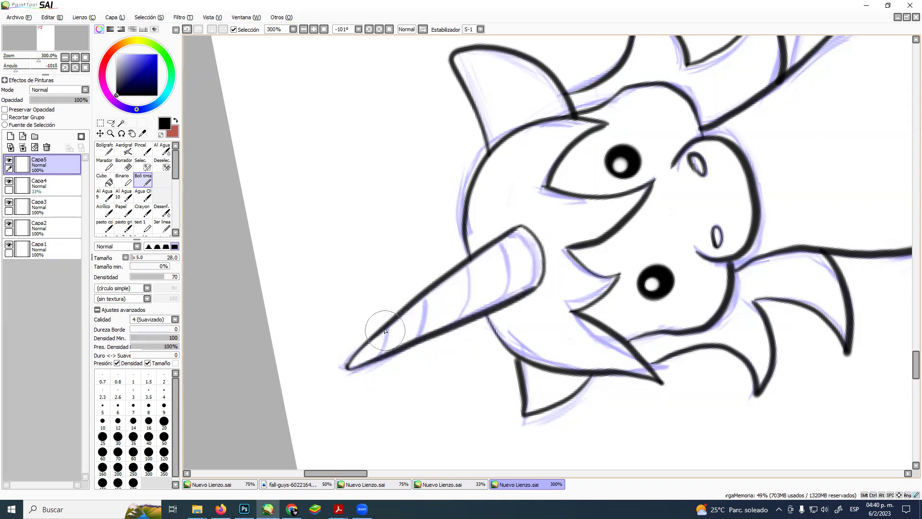
Ink four curved bands across the horn and reset the canvas rotation to 0°
{"action": "left_click_drag", "start_coordinate": [384, 331], "coordinate": [378, 359]}
{"action": "left_click_drag", "start_coordinate": [425, 294], "coordinate": [418, 338]}
{"action": "left_click_drag", "start_coordinate": [469, 259], "coordinate": [464, 320]}
{"action": "left_click_drag", "start_coordinate": [503, 241], "coordinate": [505, 305]}
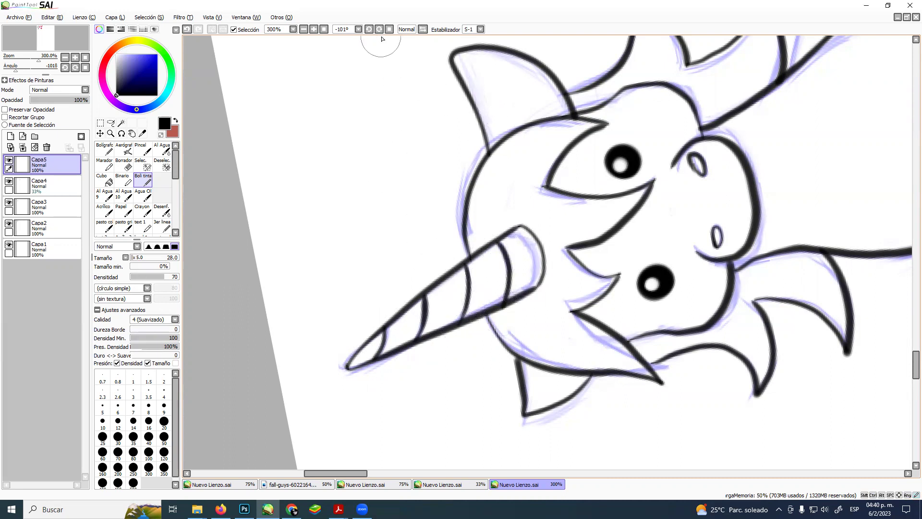
{"action": "left_click", "coordinate": [380, 30]}
{"action": "left_click", "coordinate": [389, 30]}
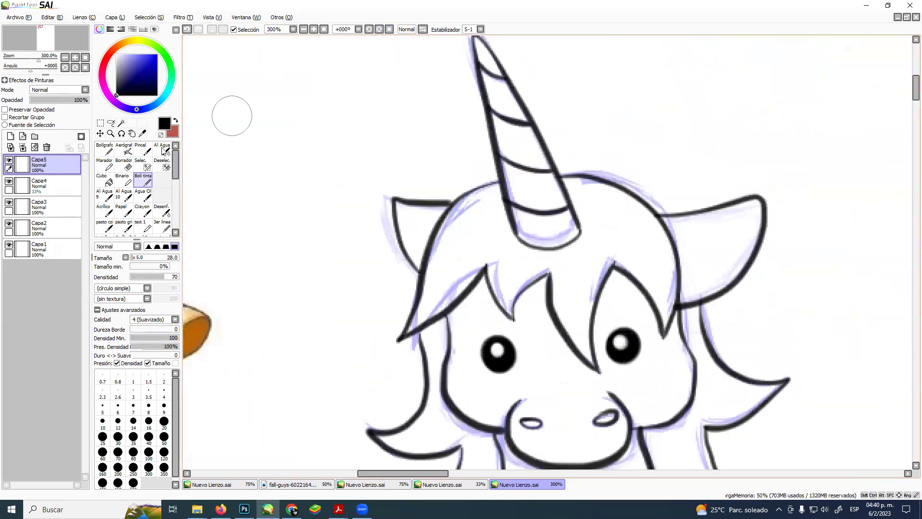
{"action": "left_click", "coordinate": [110, 133]}
{"action": "scroll", "coordinate": [408, 175], "scroll_direction": "down", "scroll_amount": 4}
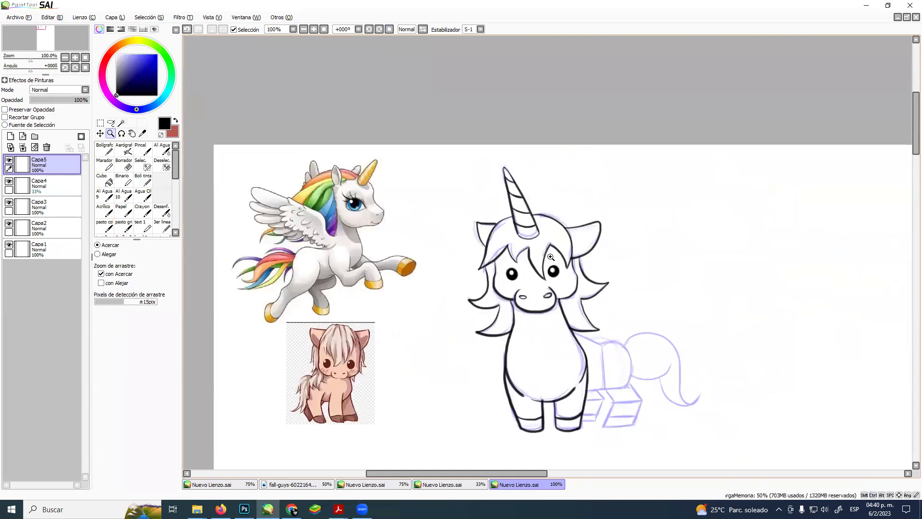
Ink the back and rump, then both hind legs including the hoof band on the nearer one
{"action": "left_click", "coordinate": [554, 225]}
{"action": "left_click_drag", "start_coordinate": [605, 239], "coordinate": [587, 266]}
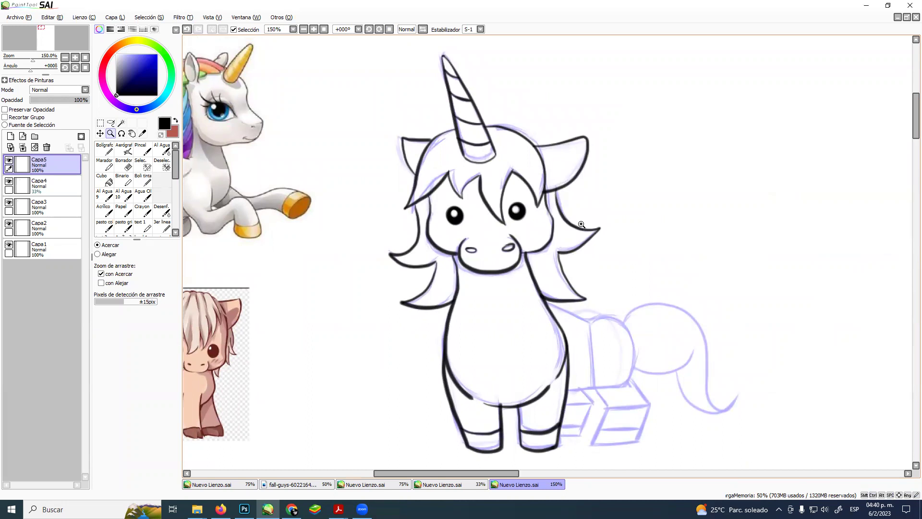
{"action": "left_click", "coordinate": [142, 181]}
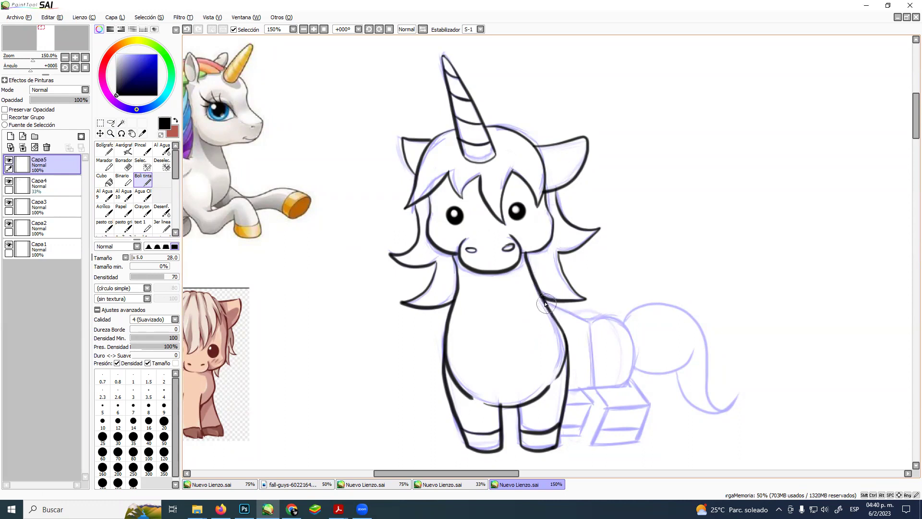
{"action": "mouse_move", "coordinate": [540, 295]}
{"action": "left_mouse_down"}
{"action": "mouse_move", "coordinate": [578, 313]}
{"action": "mouse_move", "coordinate": [619, 311]}
{"action": "mouse_move", "coordinate": [641, 334]}
{"action": "mouse_move", "coordinate": [644, 361]}
{"action": "mouse_move", "coordinate": [633, 379]}
{"action": "left_mouse_up"}
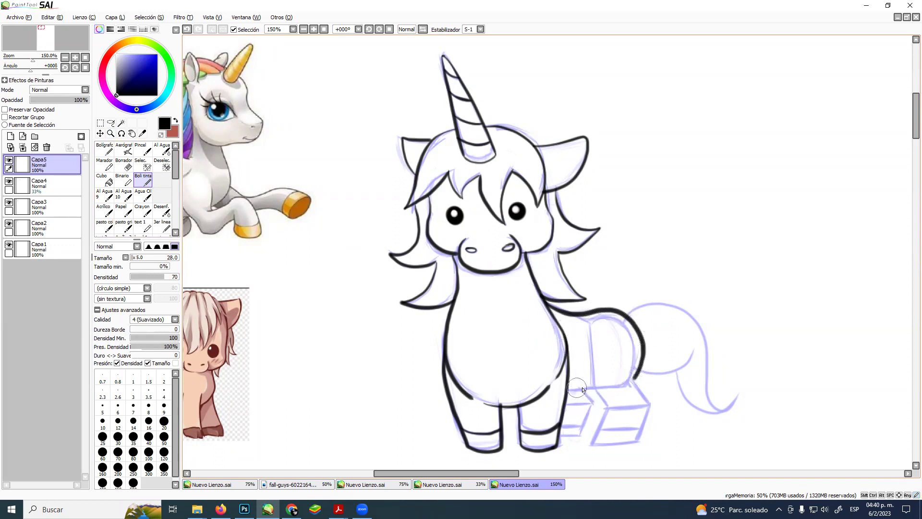
{"action": "mouse_move", "coordinate": [581, 384]}
{"action": "left_mouse_down"}
{"action": "mouse_move", "coordinate": [606, 408]}
{"action": "mouse_move", "coordinate": [594, 443]}
{"action": "mouse_move", "coordinate": [616, 447]}
{"action": "mouse_move", "coordinate": [642, 426]}
{"action": "mouse_move", "coordinate": [641, 387]}
{"action": "left_mouse_up"}
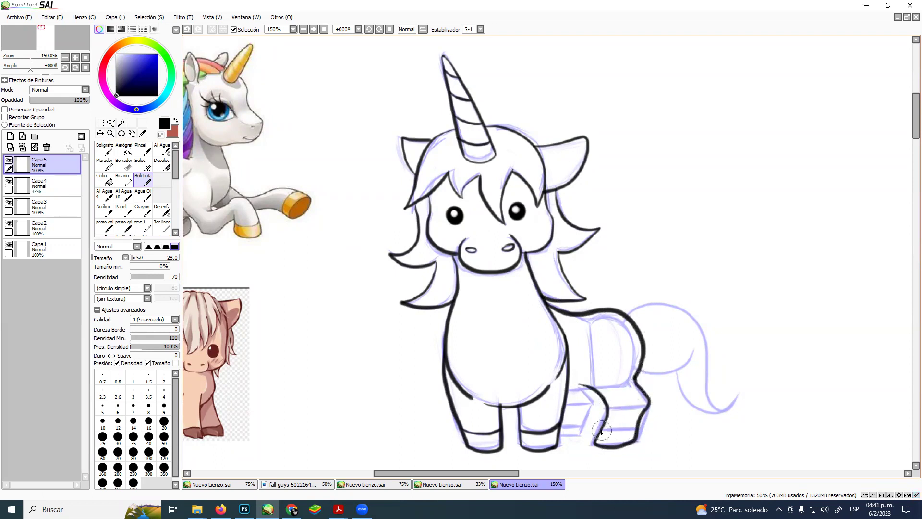
{"action": "left_click_drag", "start_coordinate": [604, 430], "coordinate": [637, 428]}
{"action": "mouse_move", "coordinate": [589, 387]}
{"action": "left_mouse_down"}
{"action": "mouse_move", "coordinate": [592, 413]}
{"action": "mouse_move", "coordinate": [583, 390]}
{"action": "mouse_move", "coordinate": [593, 409]}
{"action": "mouse_move", "coordinate": [565, 436]}
{"action": "left_mouse_up"}
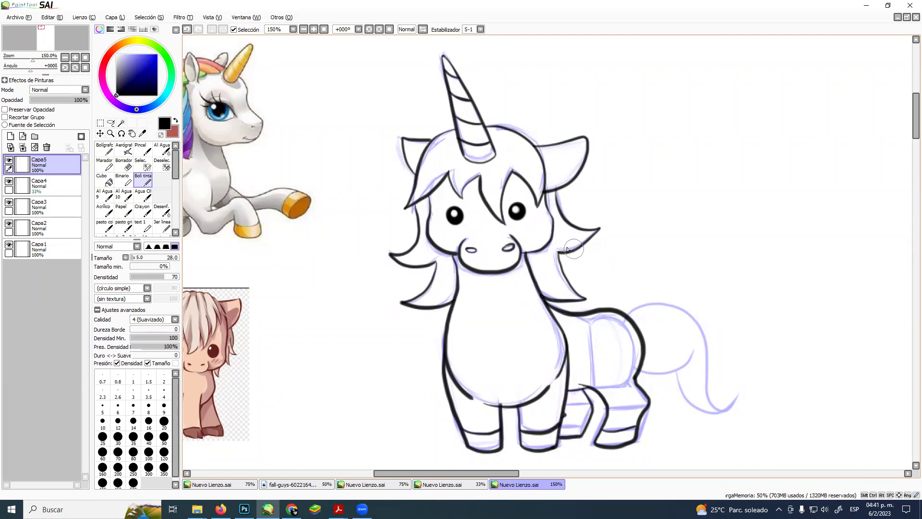
Ink the upper and lower outlines of the tail so they meet in a pointed tip
{"action": "mouse_move", "coordinate": [629, 317]}
{"action": "left_mouse_down"}
{"action": "mouse_move", "coordinate": [649, 305]}
{"action": "mouse_move", "coordinate": [687, 307]}
{"action": "mouse_move", "coordinate": [743, 396]}
{"action": "left_mouse_up"}
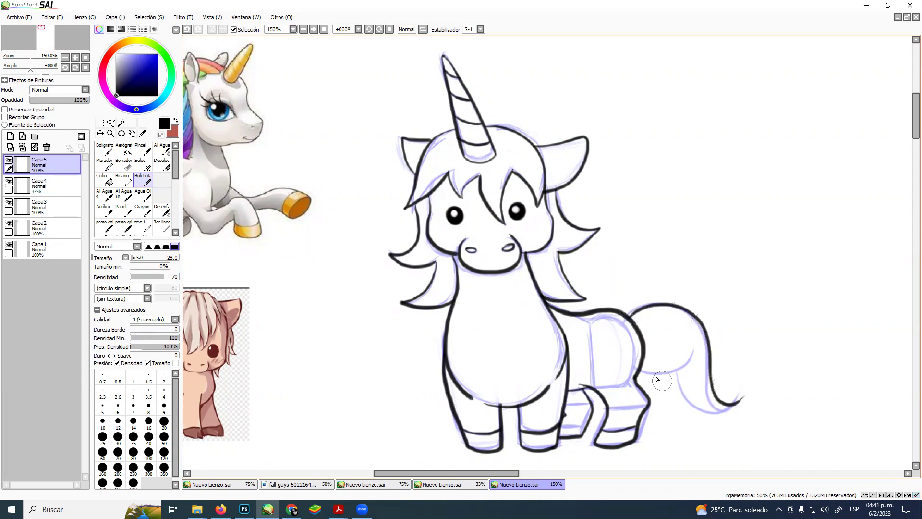
{"action": "mouse_move", "coordinate": [643, 371]}
{"action": "left_mouse_down"}
{"action": "mouse_move", "coordinate": [704, 404]}
{"action": "mouse_move", "coordinate": [752, 385]}
{"action": "left_mouse_up"}
{"action": "key", "text": "e"}
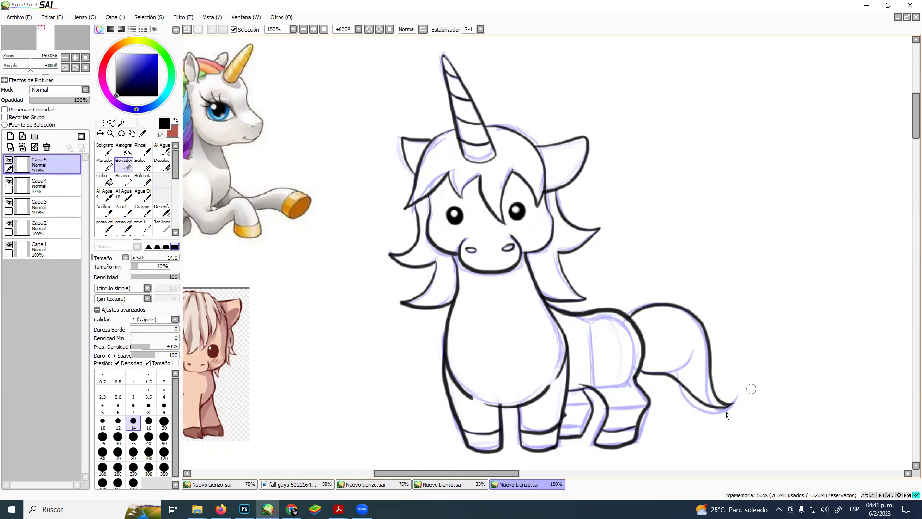
Delete the blue sketch layer Capa4
{"action": "left_click", "coordinate": [70, 193]}
{"action": "left_click", "coordinate": [47, 147]}
{"action": "left_click_drag", "start_coordinate": [523, 219], "coordinate": [629, 227]}
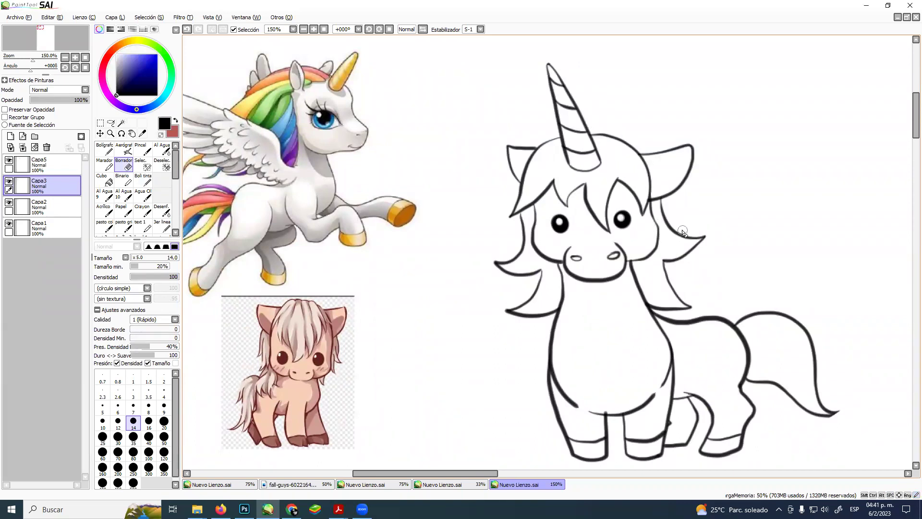
Draw thin black strand lines inside the tail and across the fringe with the ink pen on Capa3
{"action": "left_click", "coordinate": [142, 180]}
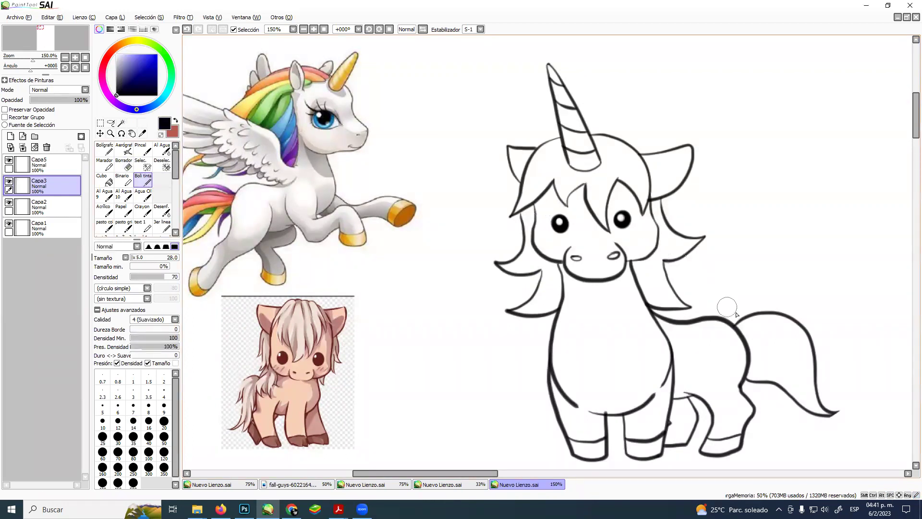
{"action": "mouse_move", "coordinate": [743, 337]}
{"action": "left_mouse_down"}
{"action": "mouse_move", "coordinate": [780, 331]}
{"action": "mouse_move", "coordinate": [790, 349]}
{"action": "mouse_move", "coordinate": [776, 346]}
{"action": "mouse_move", "coordinate": [797, 382]}
{"action": "left_mouse_up"}
{"action": "left_click_drag", "start_coordinate": [751, 364], "coordinate": [781, 372]}
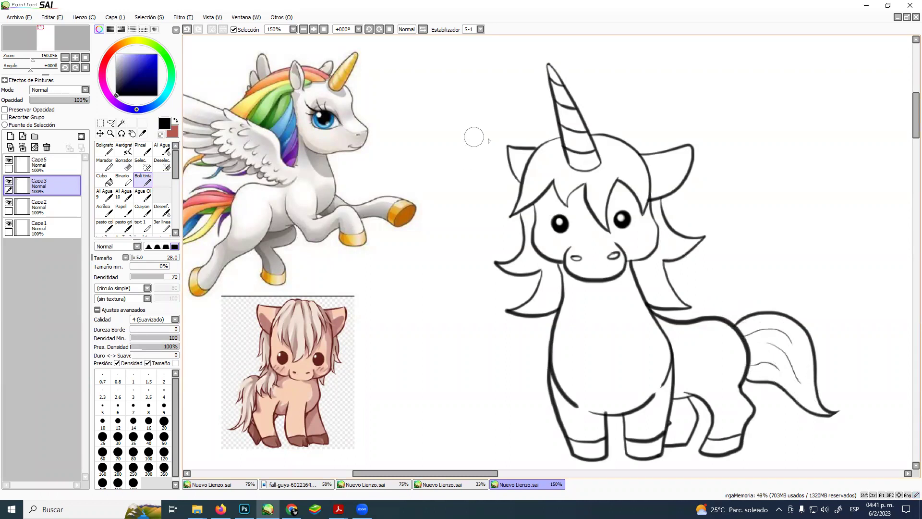
{"action": "mouse_move", "coordinate": [543, 162]}
{"action": "left_mouse_down"}
{"action": "mouse_move", "coordinate": [526, 197]}
{"action": "mouse_move", "coordinate": [577, 182]}
{"action": "mouse_move", "coordinate": [564, 187]}
{"action": "mouse_move", "coordinate": [565, 205]}
{"action": "mouse_move", "coordinate": [561, 171]}
{"action": "left_mouse_up"}
{"action": "left_click_drag", "start_coordinate": [597, 208], "coordinate": [604, 176]}
{"action": "left_click_drag", "start_coordinate": [648, 216], "coordinate": [622, 162]}
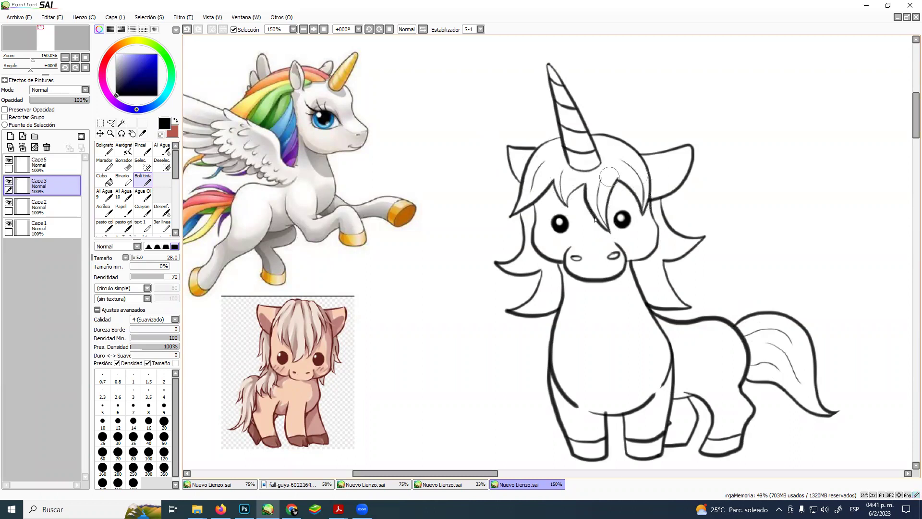
Draw thin strand lines inside the mane locks on both sides of the face, undoing the stray last stroke
{"action": "left_click_drag", "start_coordinate": [499, 264], "coordinate": [533, 261]}
{"action": "left_click_drag", "start_coordinate": [511, 310], "coordinate": [554, 281]}
{"action": "left_click_drag", "start_coordinate": [690, 306], "coordinate": [644, 275]}
{"action": "mouse_move", "coordinate": [703, 238]}
{"action": "left_mouse_down"}
{"action": "mouse_move", "coordinate": [665, 244]}
{"action": "mouse_move", "coordinate": [692, 315]}
{"action": "mouse_move", "coordinate": [681, 246]}
{"action": "mouse_move", "coordinate": [662, 235]}
{"action": "left_mouse_up"}
{"action": "key", "text": "ctrl+z"}
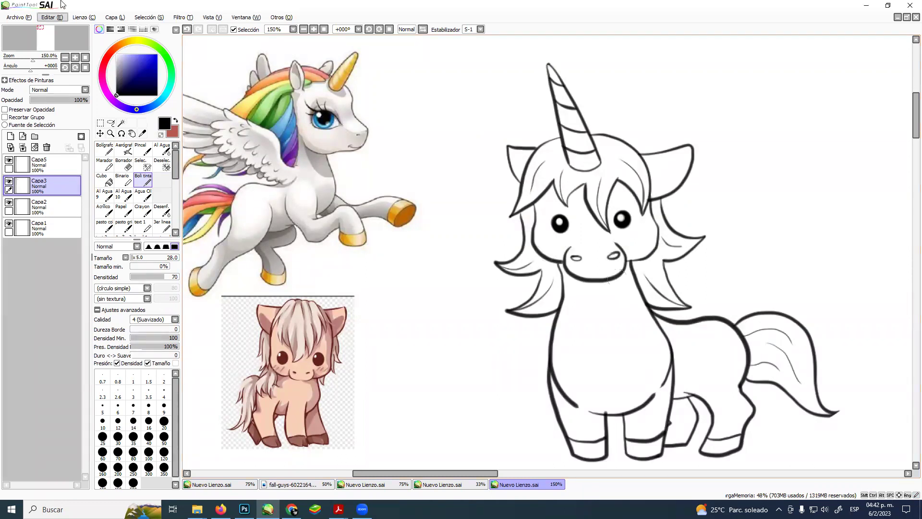
Check what layers Capa5, Capa3 and Capa2 contain by hiding and showing them
{"action": "left_click", "coordinate": [9, 166]}
{"action": "left_click", "coordinate": [8, 160]}
{"action": "left_click", "coordinate": [6, 160]}
{"action": "left_click", "coordinate": [9, 182]}
{"action": "left_click", "coordinate": [9, 181]}
{"action": "left_click", "coordinate": [8, 202]}
{"action": "left_click", "coordinate": [9, 202]}
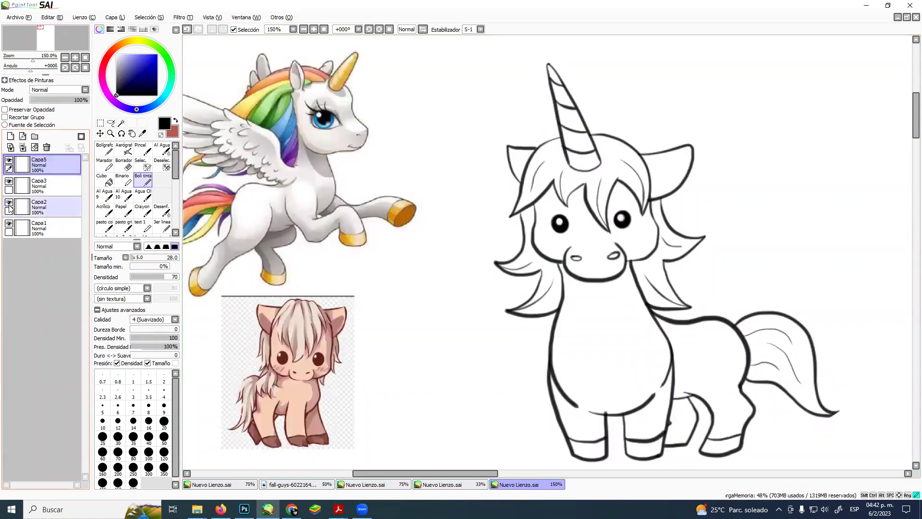
Create a new layer directly above Capa1 and fill it with medium grey as a background
{"action": "left_click", "coordinate": [43, 228]}
{"action": "left_click", "coordinate": [11, 137]}
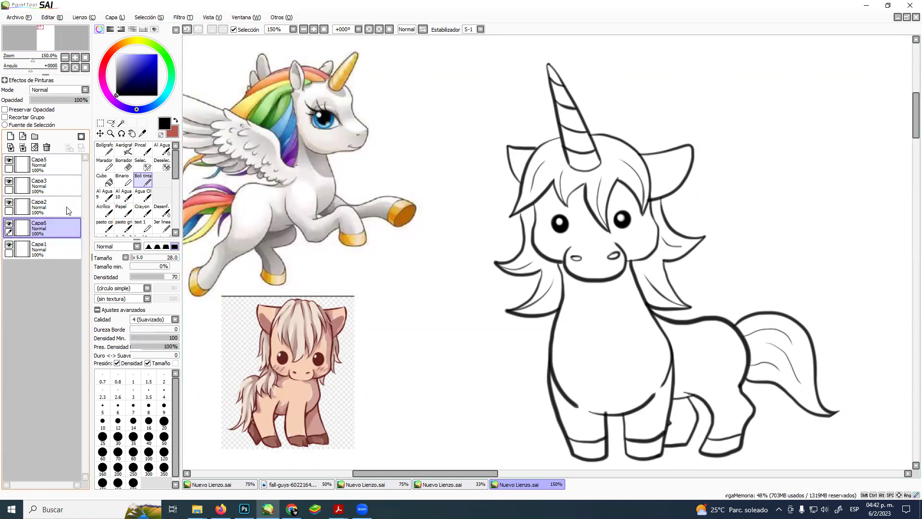
{"action": "left_click", "coordinate": [103, 181]}
{"action": "left_click_drag", "start_coordinate": [117, 95], "coordinate": [115, 69]}
{"action": "left_click", "coordinate": [372, 267]}
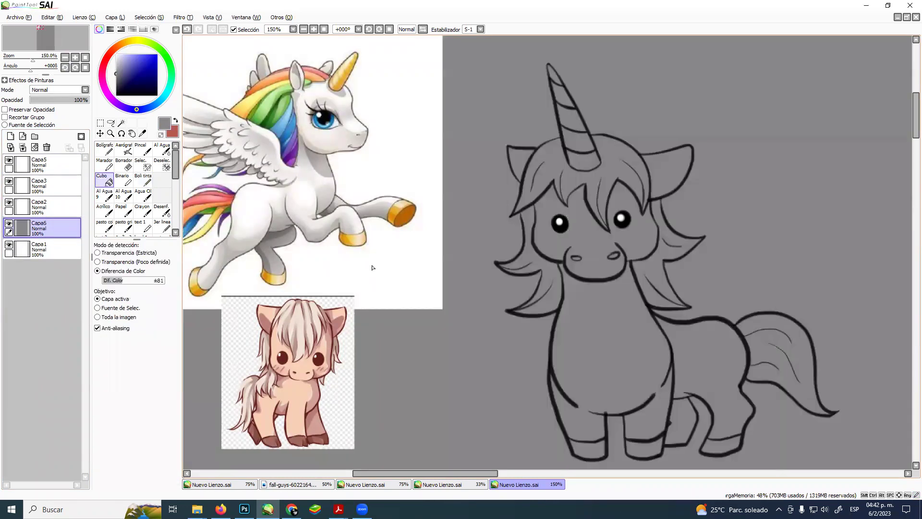
{"action": "mouse_move", "coordinate": [478, 267]}
{"action": "left_mouse_down"}
{"action": "mouse_move", "coordinate": [525, 253]}
{"action": "mouse_move", "coordinate": [533, 267]}
{"action": "left_mouse_up"}
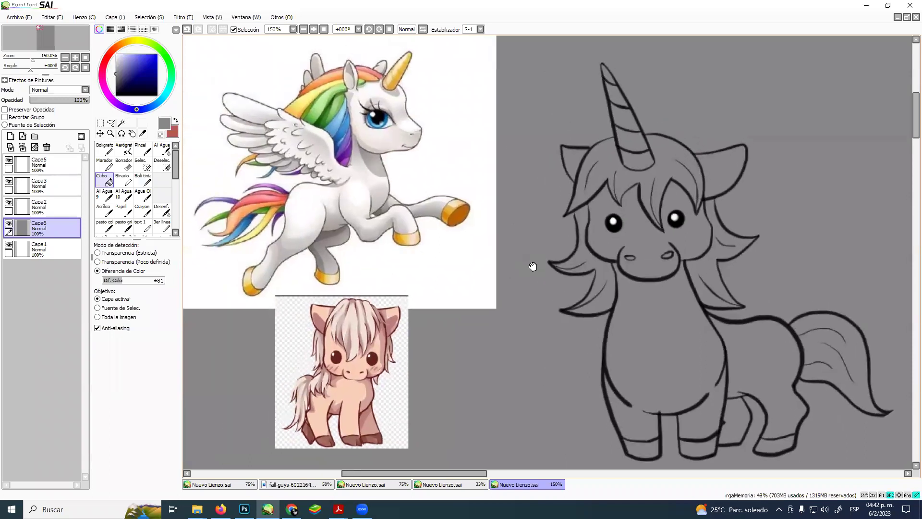
{"action": "left_click", "coordinate": [14, 164]}
{"action": "left_click", "coordinate": [121, 123]}
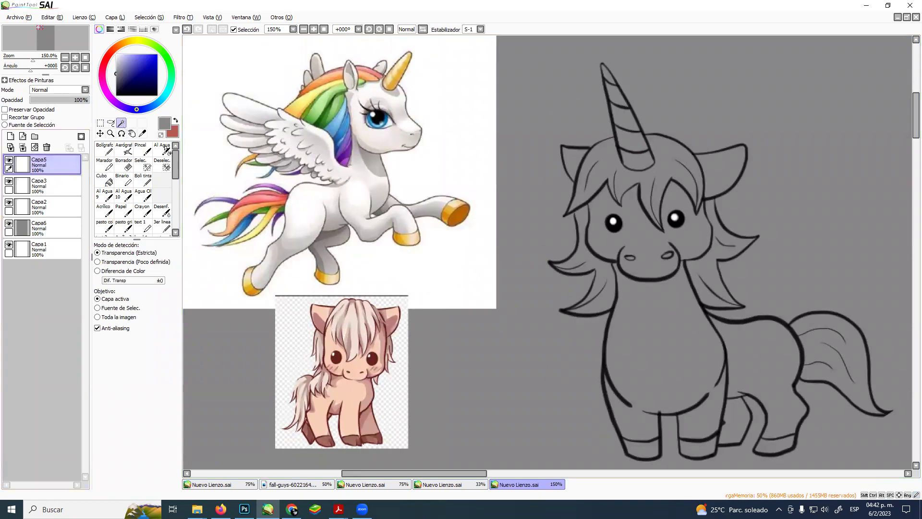
{"action": "left_click", "coordinate": [669, 349]}
{"action": "left_click", "coordinate": [738, 344]}
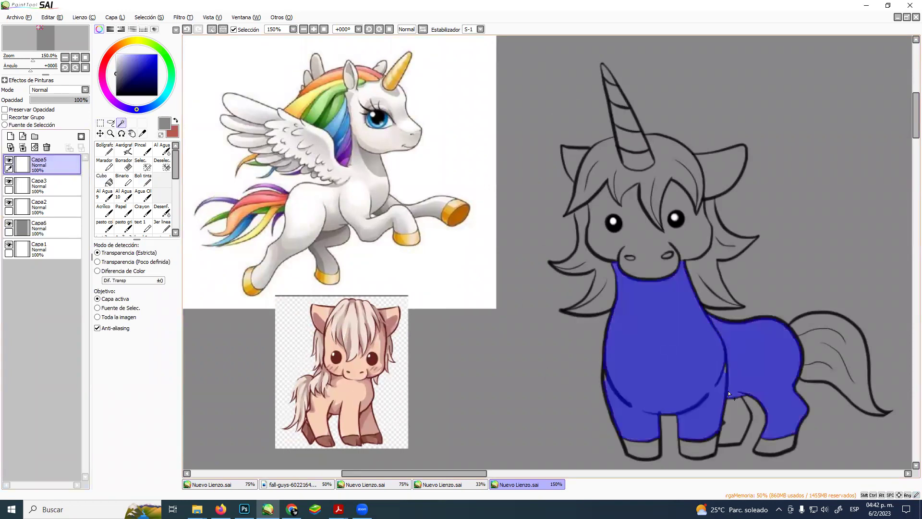
{"action": "key", "text": "ctrl+d"}
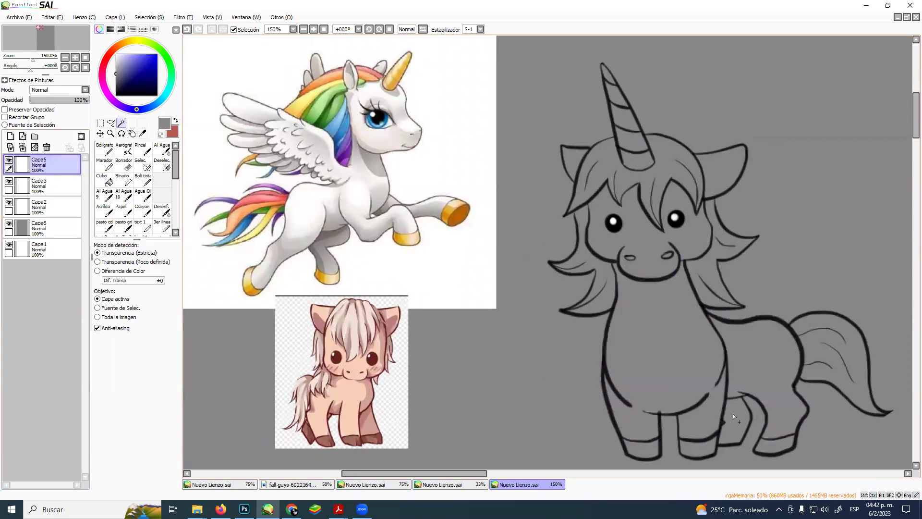
Ink the missing hoof band on the far hind leg in black on Capa5
{"action": "left_click", "coordinate": [143, 179]}
{"action": "left_click_drag", "start_coordinate": [121, 90], "coordinate": [77, 162]}
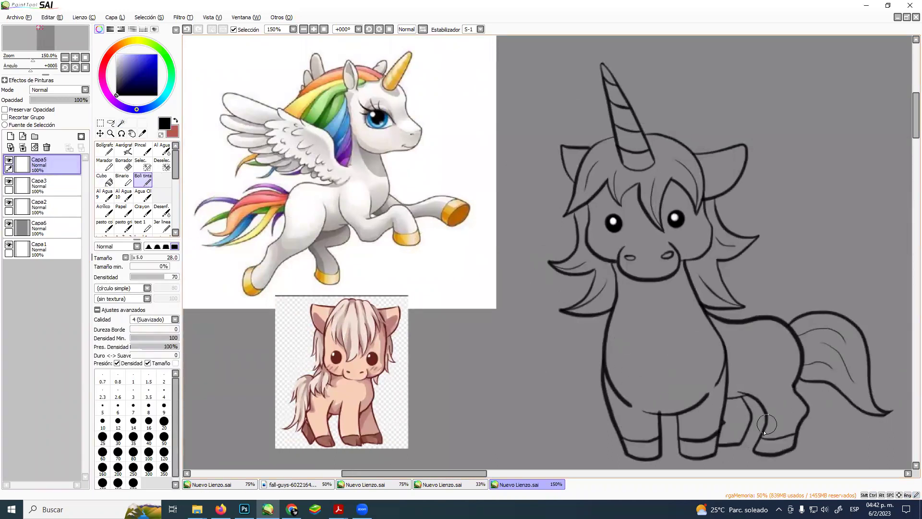
{"action": "left_click_drag", "start_coordinate": [719, 431], "coordinate": [748, 430]}
Select the unicorn's chest and front legs, hindquarters, far hind leg and face with the Magic Wand on Capa5
{"action": "key", "text": "w"}
{"action": "left_click", "coordinate": [617, 338]}
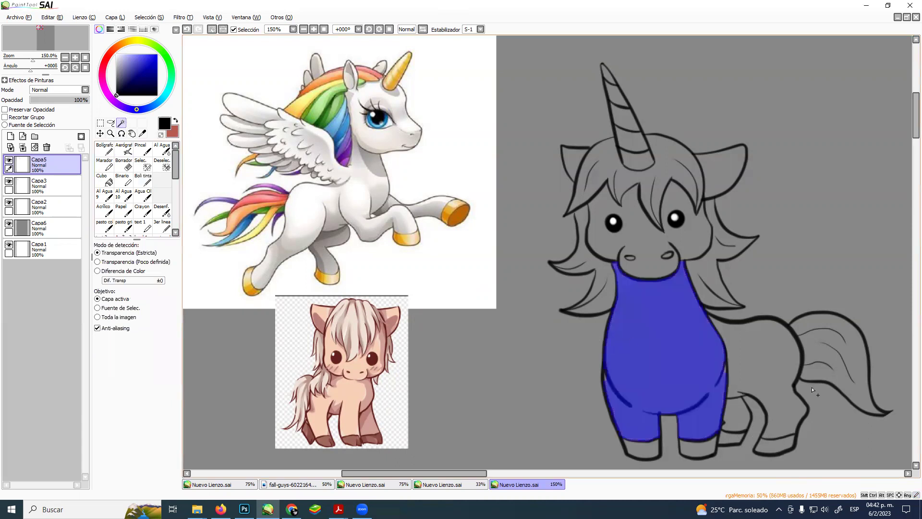
{"action": "left_click", "coordinate": [746, 351]}
{"action": "left_click", "coordinate": [736, 414]}
{"action": "left_click", "coordinate": [687, 234]}
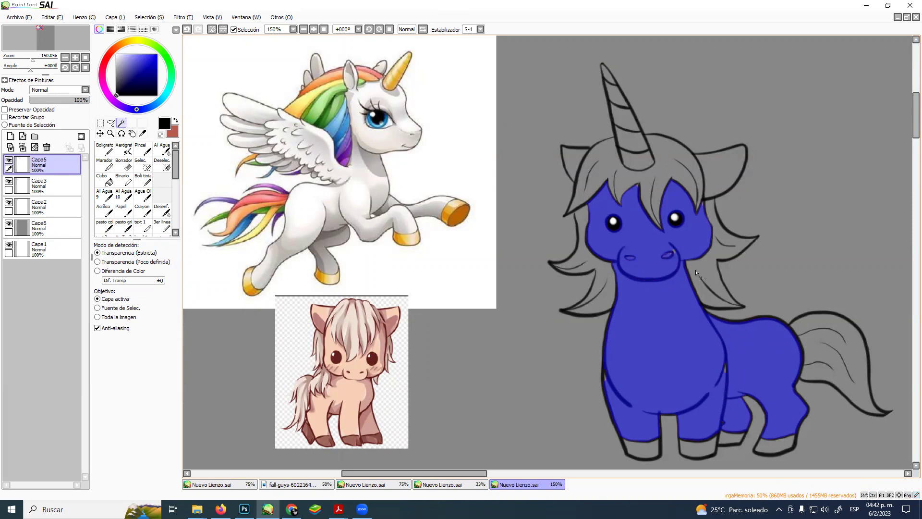
Extend the selection into the pointed corners between the fringe locks with the selection pen at size 4
{"action": "left_click", "coordinate": [111, 133]}
{"action": "left_click_drag", "start_coordinate": [600, 202], "coordinate": [634, 167]}
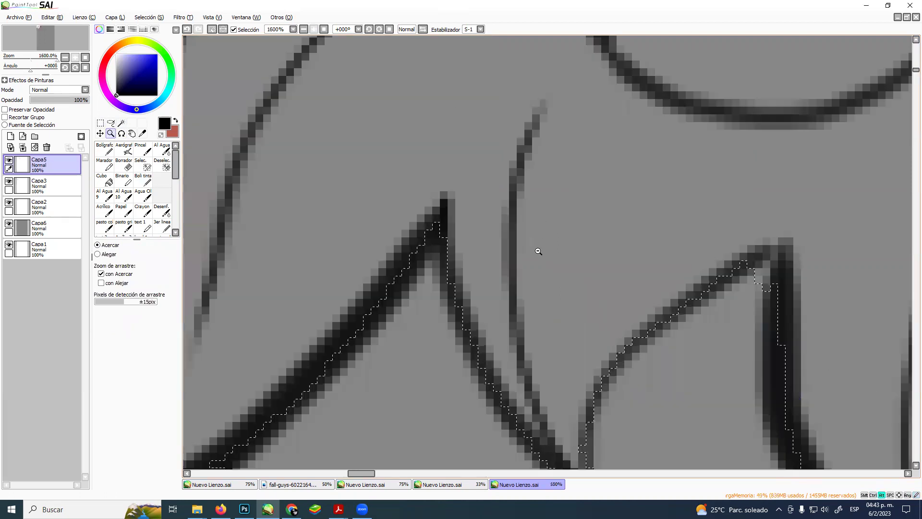
{"action": "scroll", "coordinate": [540, 253], "scroll_direction": "down", "scroll_amount": 5}
{"action": "left_click", "coordinate": [143, 166]}
{"action": "mouse_move", "coordinate": [577, 239]}
{"action": "left_mouse_down"}
{"action": "mouse_move", "coordinate": [415, 162]}
{"action": "mouse_move", "coordinate": [427, 163]}
{"action": "left_mouse_up"}
{"action": "left_click_drag", "start_coordinate": [465, 187], "coordinate": [458, 186]}
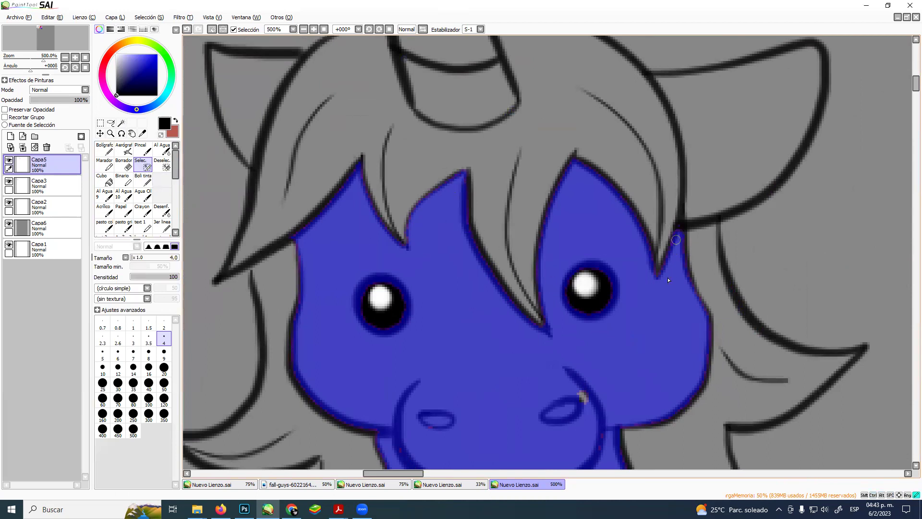
{"action": "scroll", "coordinate": [573, 298], "scroll_direction": "down", "scroll_amount": 3}
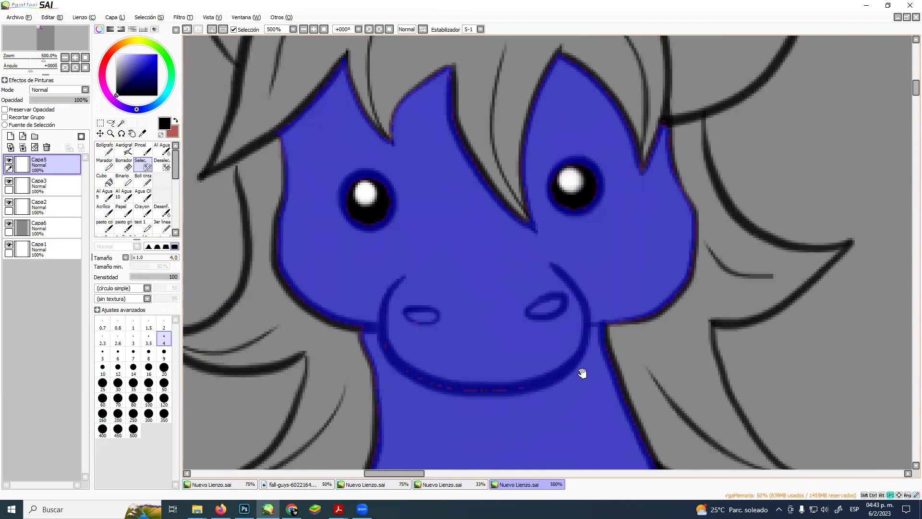
Touch up the rest of the selection's edges with the selection pen and return to 150% zoom
{"action": "scroll", "coordinate": [583, 372], "scroll_direction": "down", "scroll_amount": 10}
{"action": "mouse_move", "coordinate": [633, 246]}
{"action": "left_mouse_down"}
{"action": "mouse_move", "coordinate": [641, 226]}
{"action": "mouse_move", "coordinate": [640, 249]}
{"action": "left_mouse_up"}
{"action": "left_click_drag", "start_coordinate": [318, 311], "coordinate": [478, 270]}
{"action": "mouse_move", "coordinate": [398, 233]}
{"action": "left_mouse_down"}
{"action": "mouse_move", "coordinate": [397, 206]}
{"action": "mouse_move", "coordinate": [397, 224]}
{"action": "left_mouse_up"}
{"action": "left_click_drag", "start_coordinate": [566, 308], "coordinate": [412, 146]}
{"action": "mouse_move", "coordinate": [619, 204]}
{"action": "left_mouse_down"}
{"action": "mouse_move", "coordinate": [517, 215]}
{"action": "mouse_move", "coordinate": [458, 273]}
{"action": "left_mouse_up"}
{"action": "scroll", "coordinate": [557, 212], "scroll_direction": "up", "scroll_amount": 10}
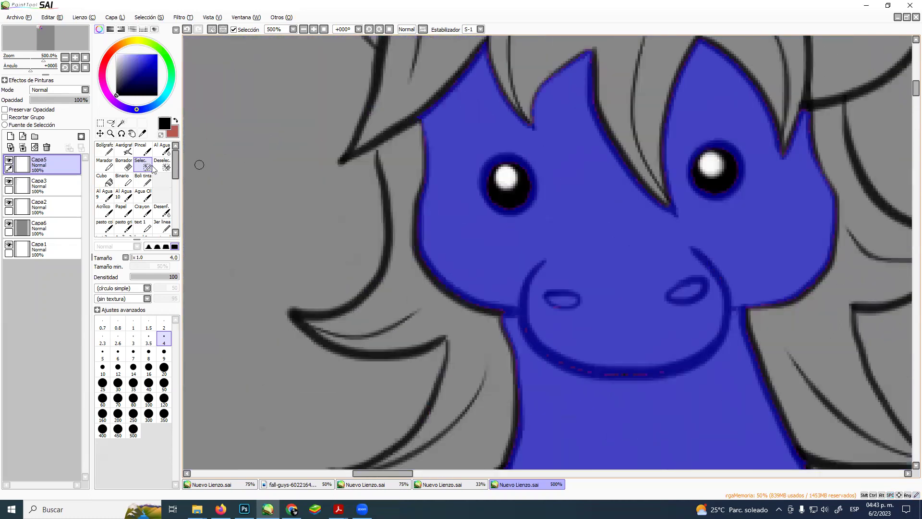
{"action": "left_click", "coordinate": [110, 133]}
{"action": "right_click", "coordinate": [410, 193]}
{"action": "right_click", "coordinate": [411, 204]}
{"action": "left_click_drag", "start_coordinate": [445, 235], "coordinate": [613, 268]}
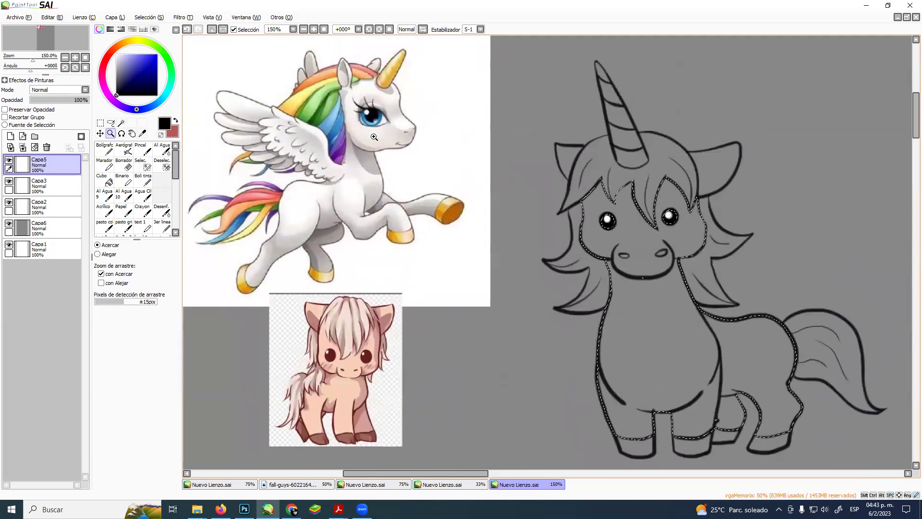
Create a new layer above Capa3, fill the selected face and body with white, and clear the selection
{"action": "left_click", "coordinate": [50, 193]}
{"action": "left_click", "coordinate": [10, 136]}
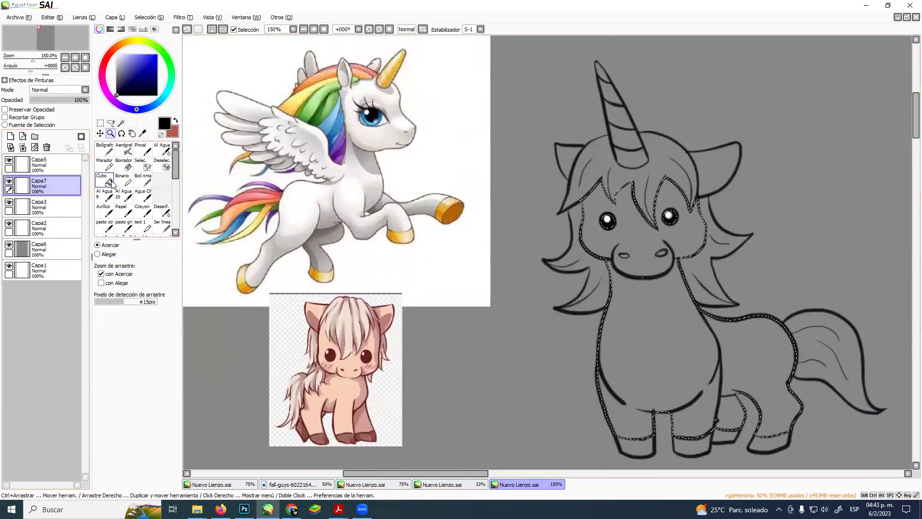
{"action": "left_click", "coordinate": [104, 180]}
{"action": "left_click", "coordinate": [117, 55]}
{"action": "left_click", "coordinate": [606, 225]}
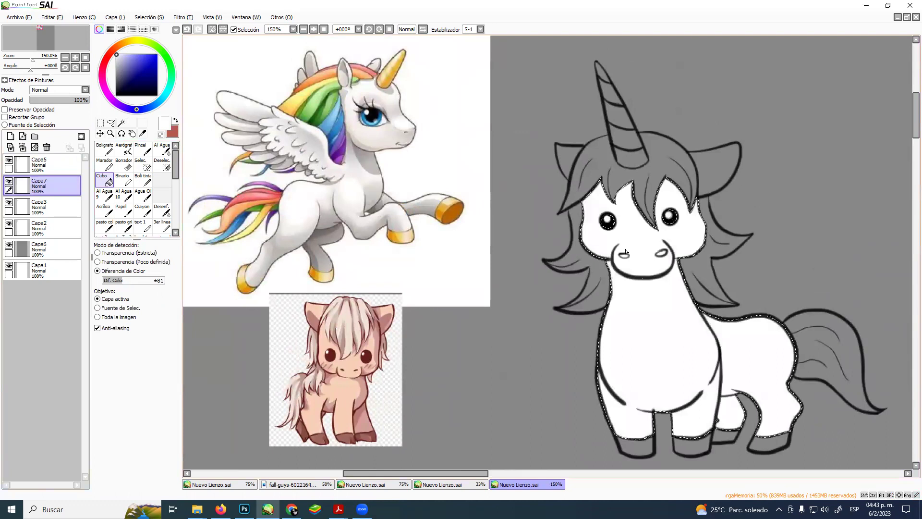
{"action": "key", "text": "ctrl+d"}
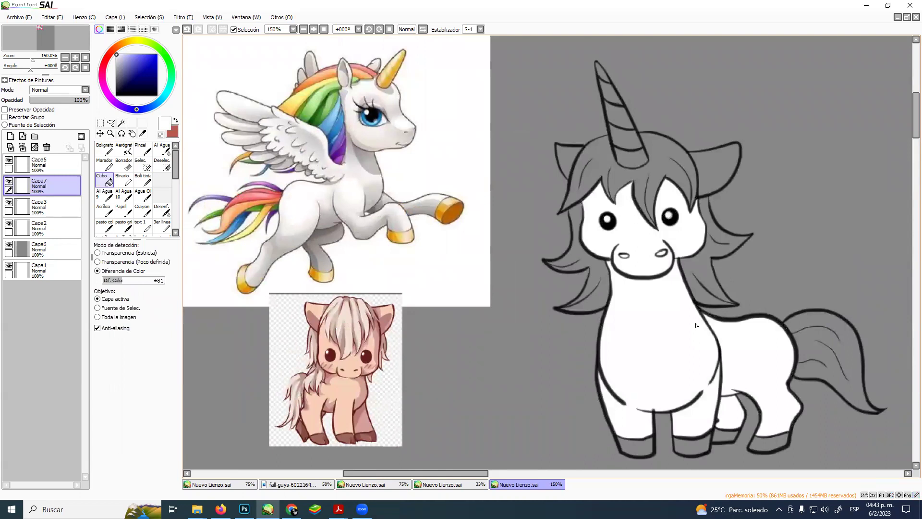
Select the fringe, the mane locks on both sides and the tail with the Magic Wand on Capa5
{"action": "left_click", "coordinate": [53, 163]}
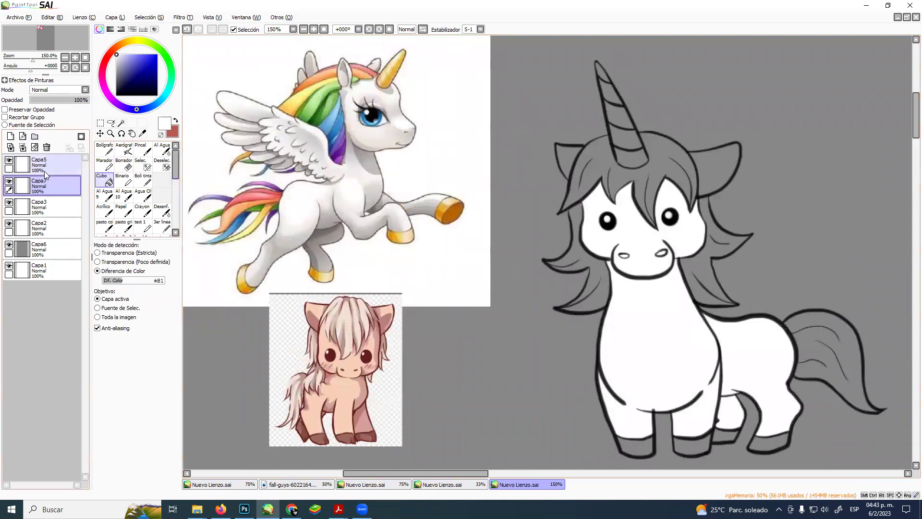
{"action": "left_click", "coordinate": [121, 123]}
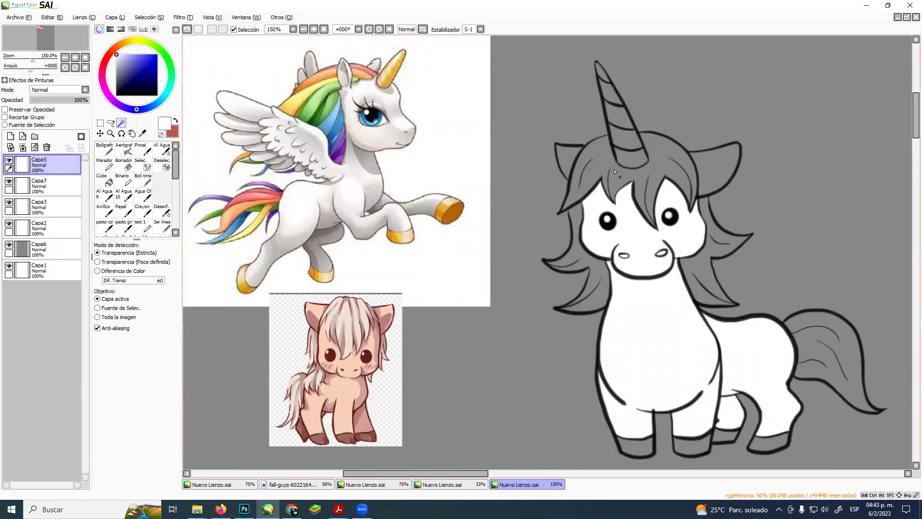
{"action": "left_click", "coordinate": [636, 180]}
{"action": "left_click", "coordinate": [578, 215]}
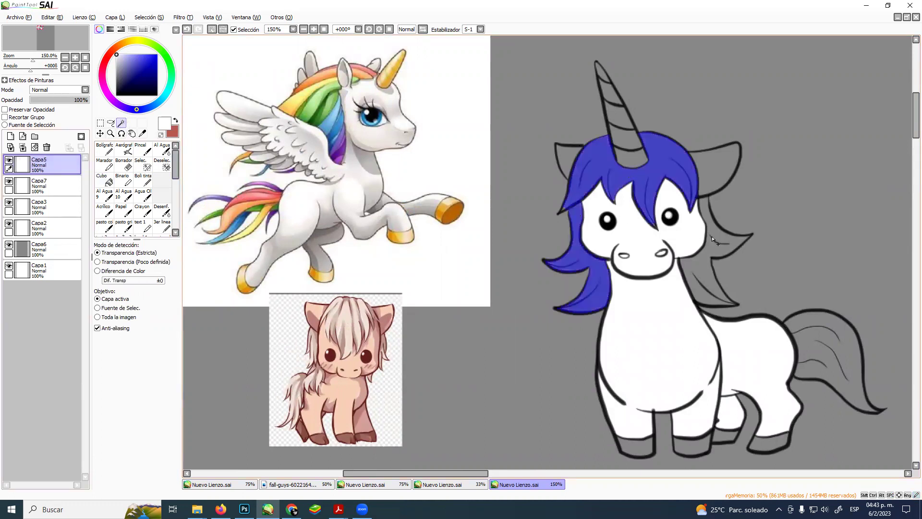
{"action": "left_click", "coordinate": [709, 249]}
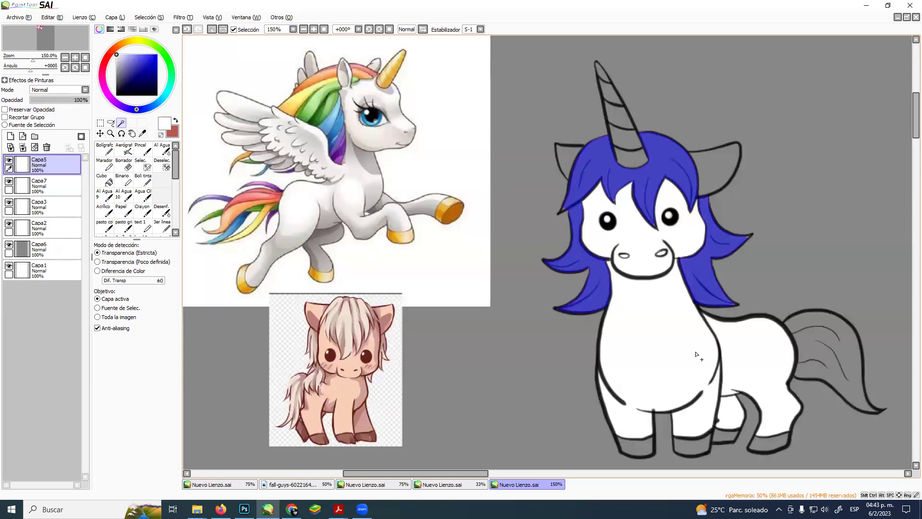
{"action": "left_click", "coordinate": [808, 350]}
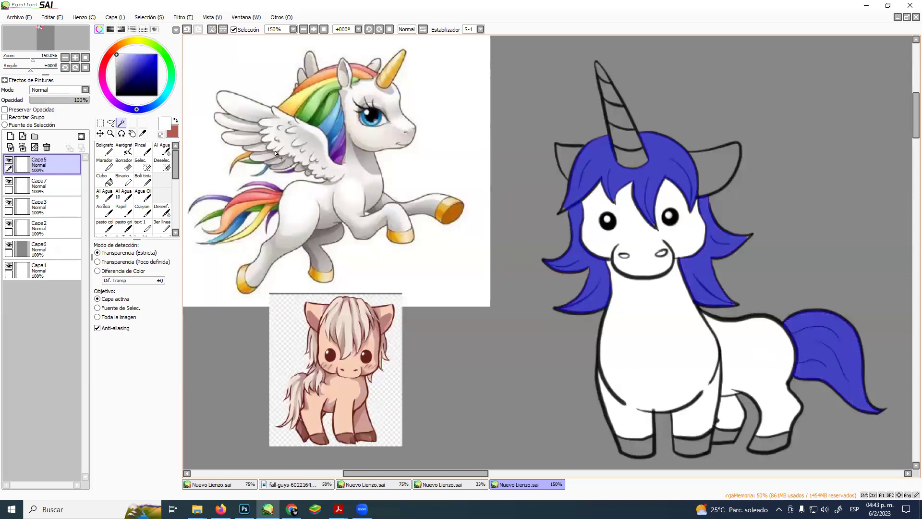
Extend the selection into the pointed tips of the fringe locks with the selection pen at size 4
{"action": "left_click", "coordinate": [112, 137]}
{"action": "left_click", "coordinate": [637, 237]}
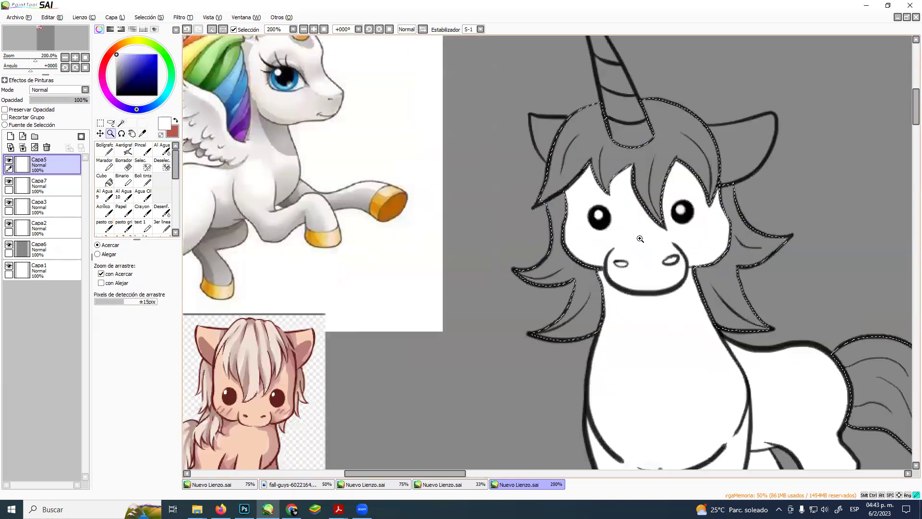
{"action": "left_click_drag", "start_coordinate": [637, 238], "coordinate": [629, 227]}
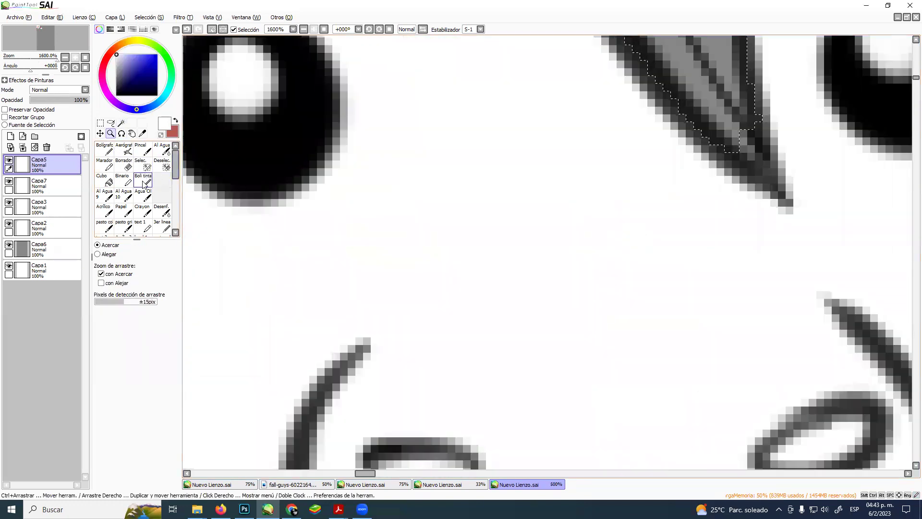
{"action": "left_click", "coordinate": [142, 164]}
{"action": "mouse_move", "coordinate": [495, 165]}
{"action": "left_mouse_down"}
{"action": "mouse_move", "coordinate": [564, 410]}
{"action": "mouse_move", "coordinate": [307, 377]}
{"action": "left_mouse_up"}
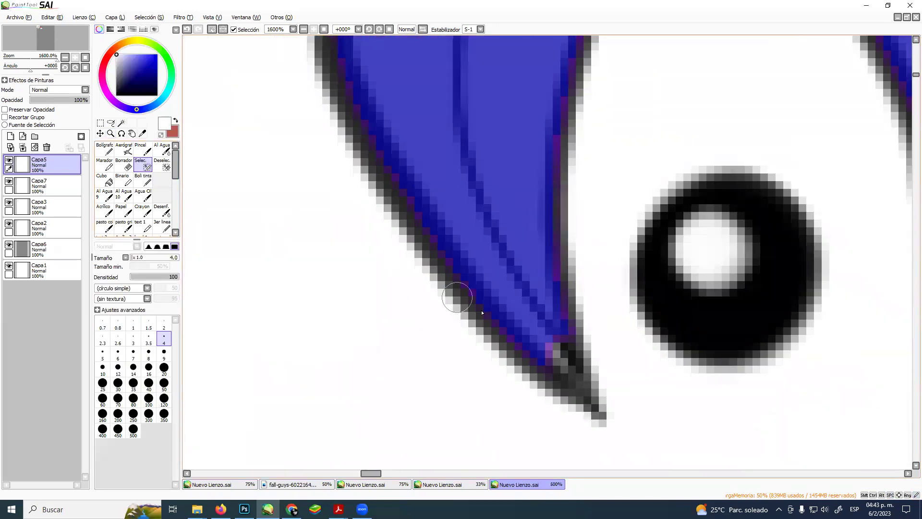
{"action": "left_click_drag", "start_coordinate": [558, 350], "coordinate": [563, 369]}
{"action": "left_click_drag", "start_coordinate": [378, 108], "coordinate": [628, 360]}
{"action": "left_click_drag", "start_coordinate": [385, 292], "coordinate": [373, 313]}
{"action": "left_click", "coordinate": [110, 133]}
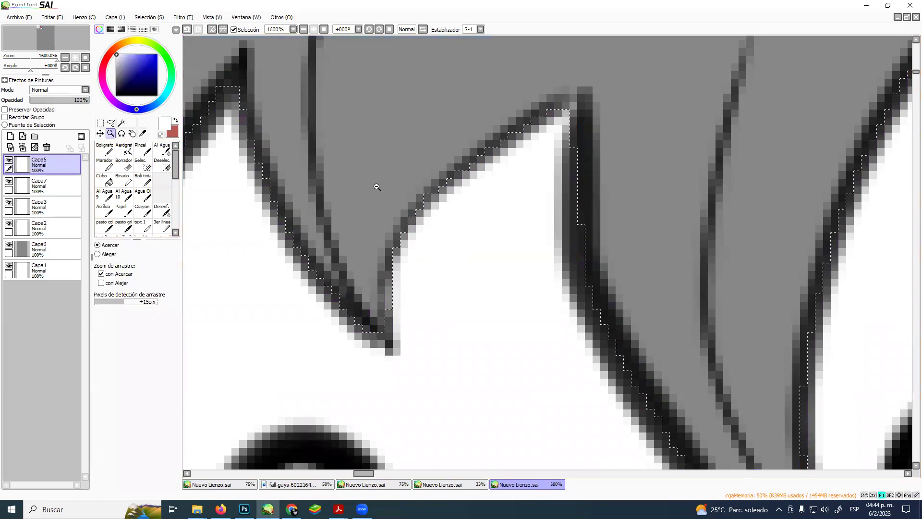
{"action": "scroll", "coordinate": [403, 230], "scroll_direction": "down", "scroll_amount": 1}
{"action": "scroll", "coordinate": [403, 229], "scroll_direction": "down", "scroll_amount": 1}
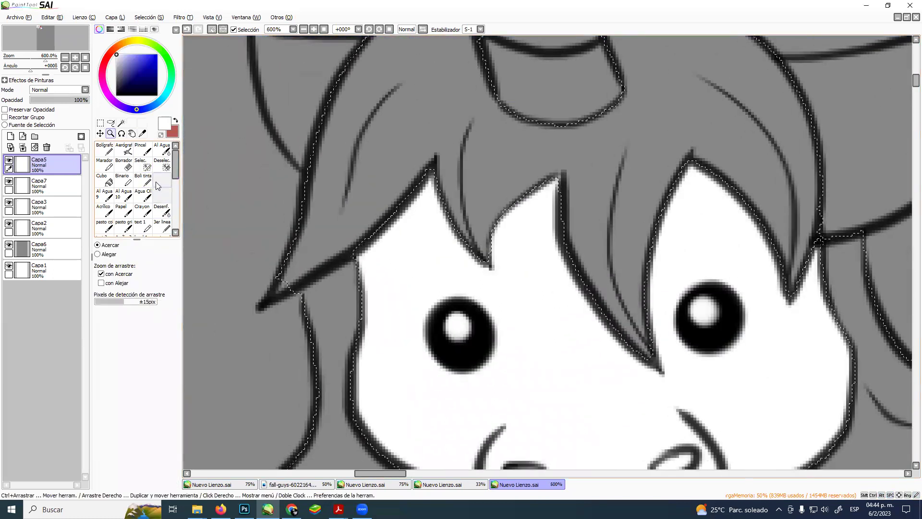
Extend the selection into the pointed tips of the outer fringe and side mane locks with the selection pen
{"action": "left_click", "coordinate": [146, 167]}
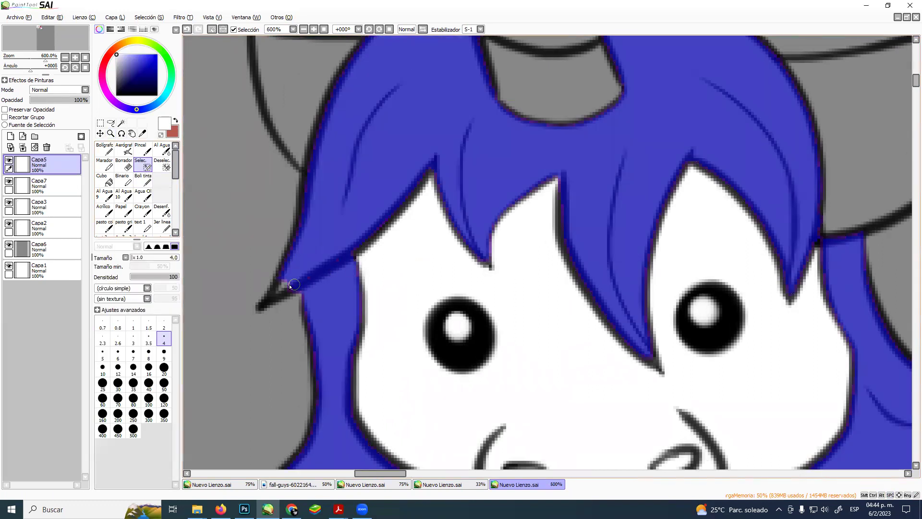
{"action": "left_click_drag", "start_coordinate": [386, 173], "coordinate": [335, 277]}
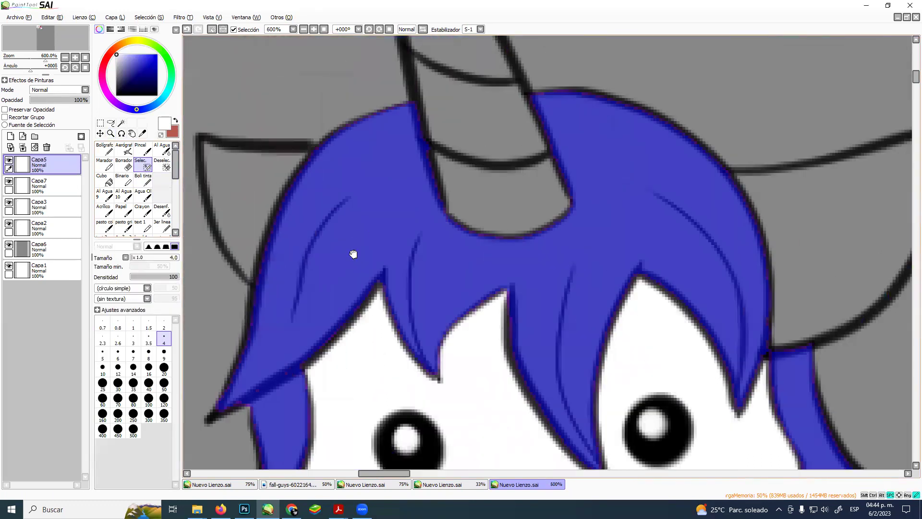
{"action": "left_click_drag", "start_coordinate": [462, 104], "coordinate": [396, 200]}
{"action": "left_click_drag", "start_coordinate": [490, 430], "coordinate": [402, 241]}
{"action": "left_click_drag", "start_coordinate": [634, 438], "coordinate": [422, 212]}
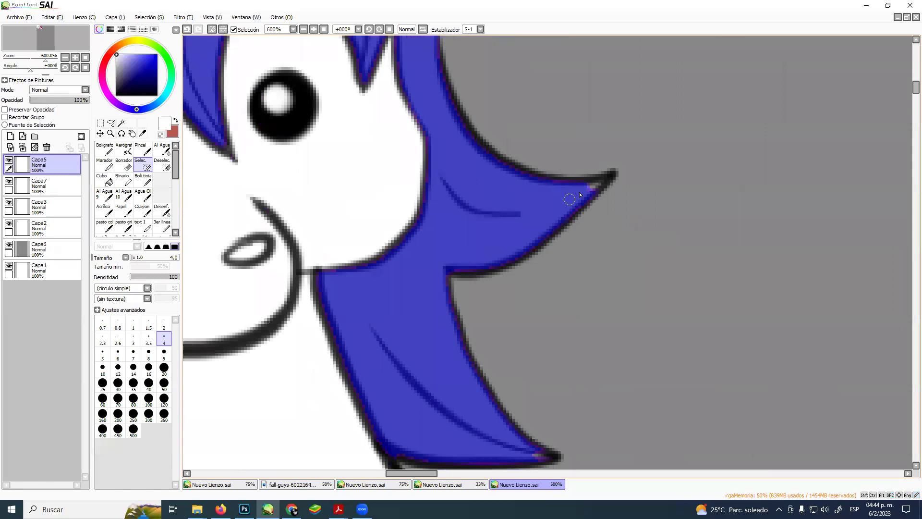
{"action": "left_click_drag", "start_coordinate": [594, 187], "coordinate": [603, 183]}
{"action": "left_click_drag", "start_coordinate": [496, 425], "coordinate": [523, 310]}
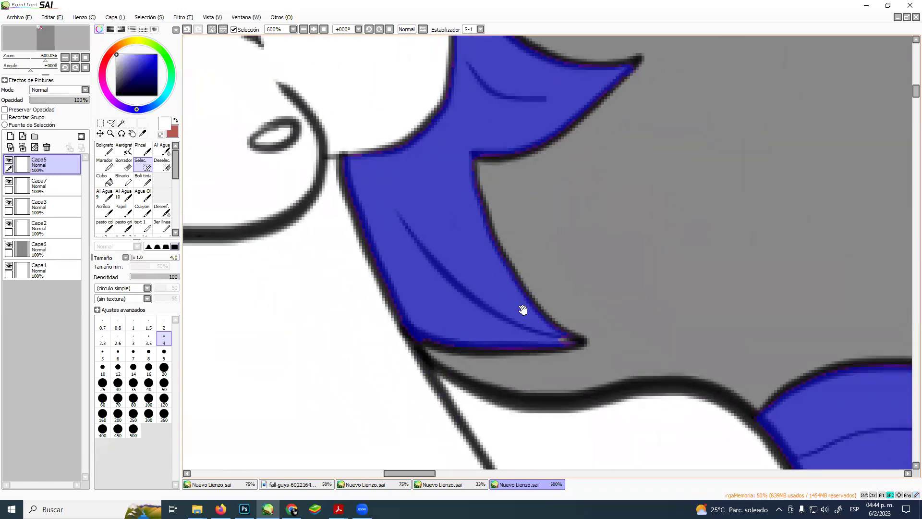
{"action": "left_click_drag", "start_coordinate": [563, 337], "coordinate": [558, 339]}
{"action": "left_click_drag", "start_coordinate": [498, 315], "coordinate": [700, 361]}
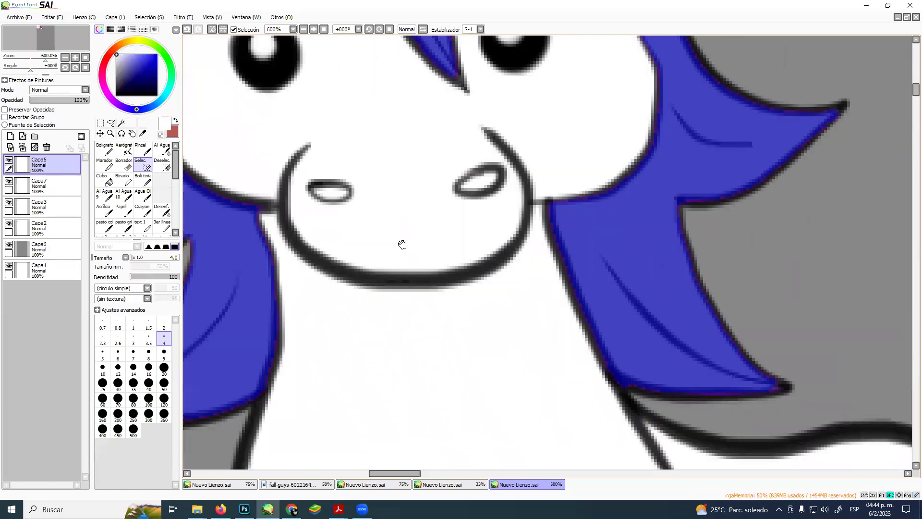
{"action": "left_click_drag", "start_coordinate": [401, 245], "coordinate": [622, 278]}
{"action": "left_click_drag", "start_coordinate": [412, 386], "coordinate": [388, 272]}
{"action": "left_click_drag", "start_coordinate": [273, 202], "coordinate": [584, 342]}
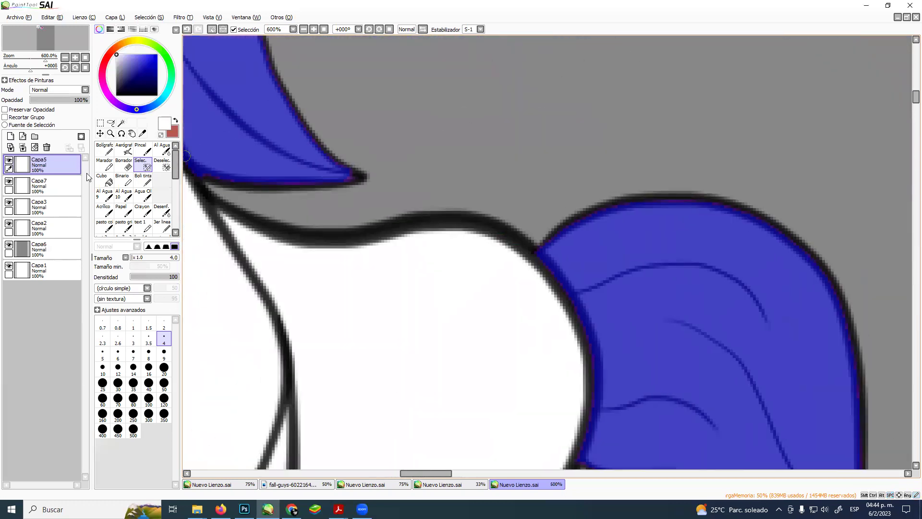
Check the edges of the mane and tail selection up close and in the full view of the unicorn
{"action": "left_click", "coordinate": [110, 133]}
{"action": "left_click", "coordinate": [387, 217], "text": "alt"}
{"action": "left_click", "coordinate": [390, 216], "text": "alt"}
{"action": "left_click", "coordinate": [390, 216], "text": "alt"}
{"action": "left_click", "coordinate": [390, 217], "text": "alt"}
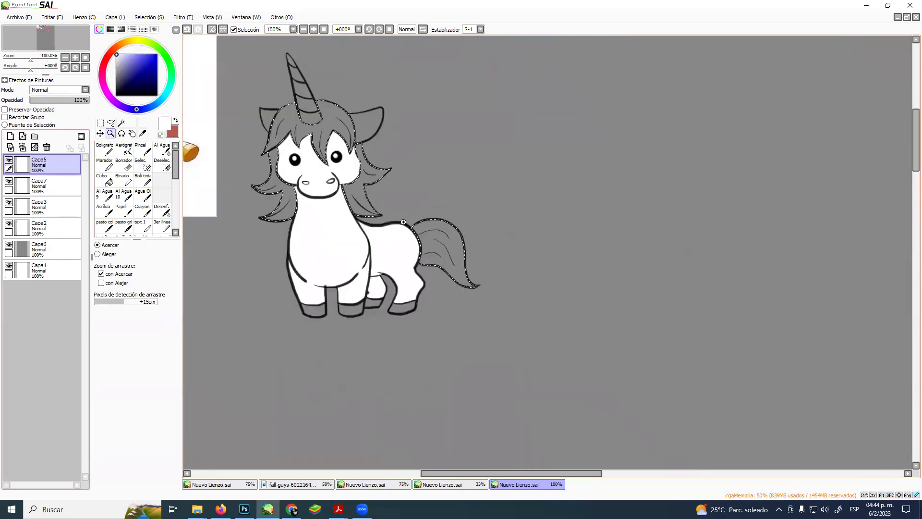
{"action": "left_click_drag", "start_coordinate": [494, 310], "coordinate": [656, 397]}
{"action": "left_click_drag", "start_coordinate": [472, 217], "coordinate": [502, 244]}
{"action": "scroll", "coordinate": [496, 299], "scroll_direction": "down", "scroll_amount": 8}
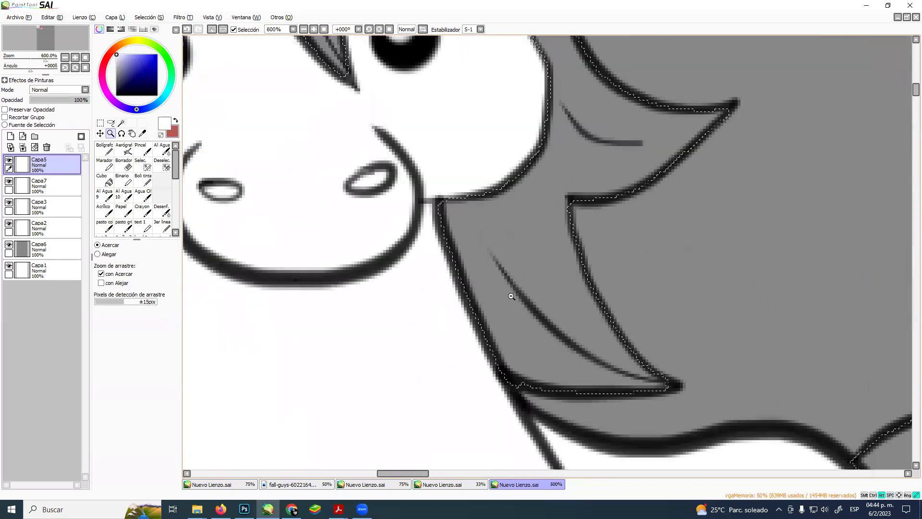
{"action": "left_click_drag", "start_coordinate": [494, 329], "coordinate": [634, 302]}
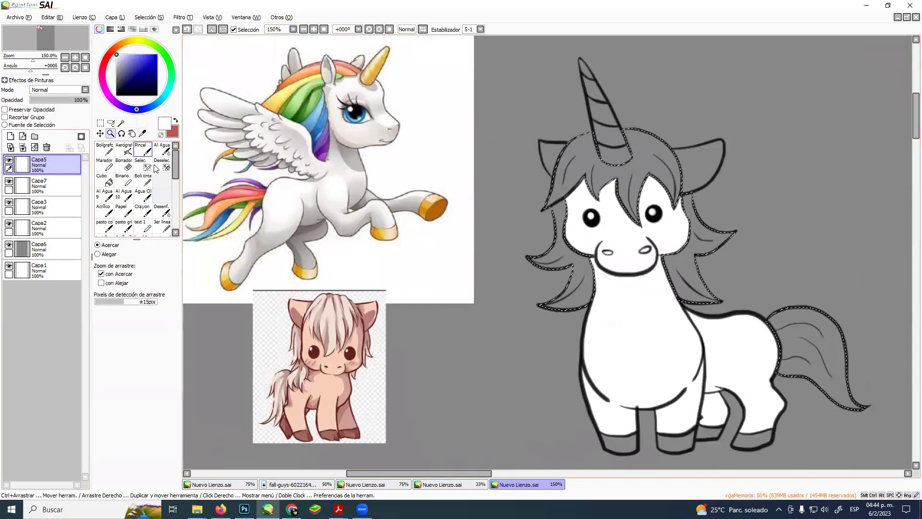
Create a new layer above Capa7, paint the selected mane and tail with peach sampled from the pony reference, and clear the selection
{"action": "left_click", "coordinate": [143, 180]}
{"action": "left_click", "coordinate": [50, 191]}
{"action": "left_click", "coordinate": [11, 136]}
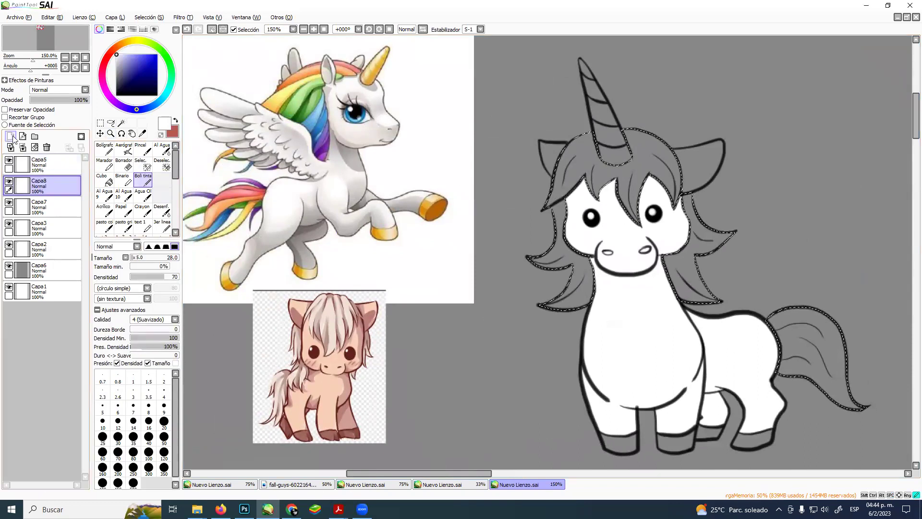
{"action": "left_click", "coordinate": [338, 358], "text": "alt"}
{"action": "left_click_drag", "start_coordinate": [644, 255], "coordinate": [692, 255]}
{"action": "mouse_move", "coordinate": [586, 168]}
{"action": "left_mouse_down"}
{"action": "mouse_move", "coordinate": [584, 269]}
{"action": "mouse_move", "coordinate": [647, 299]}
{"action": "mouse_move", "coordinate": [687, 269]}
{"action": "left_mouse_up"}
{"action": "mouse_move", "coordinate": [798, 312]}
{"action": "left_mouse_down"}
{"action": "mouse_move", "coordinate": [899, 318]}
{"action": "mouse_move", "coordinate": [867, 388]}
{"action": "left_mouse_up"}
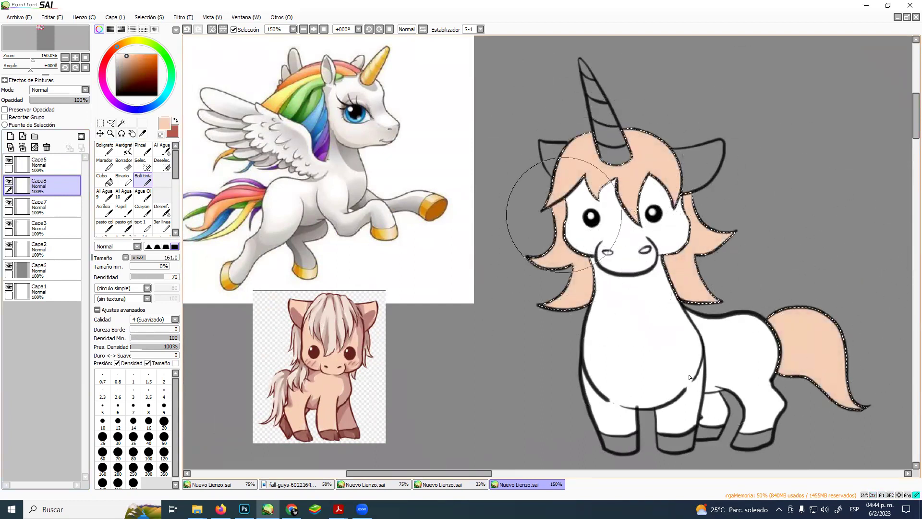
{"action": "key", "text": "ctrl+d"}
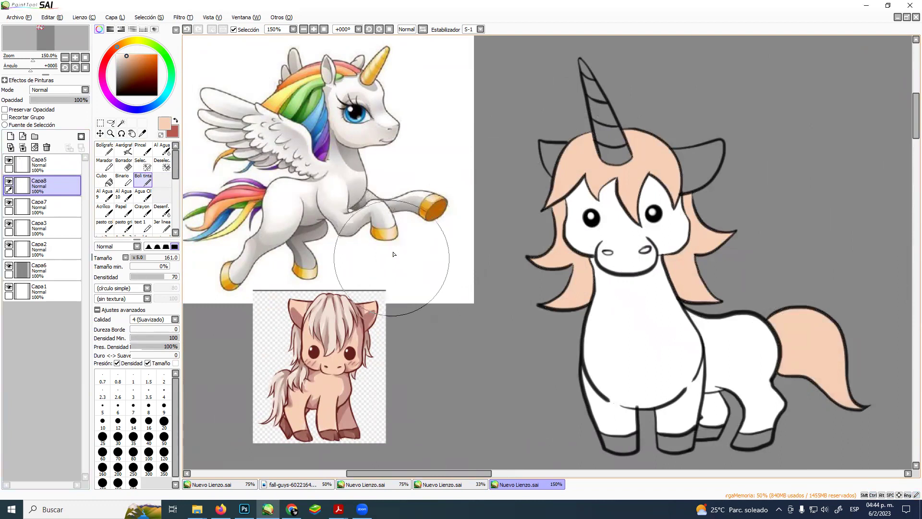
Select the insides of both ears with the Magic Wand on Capa5
{"action": "left_click", "coordinate": [57, 163]}
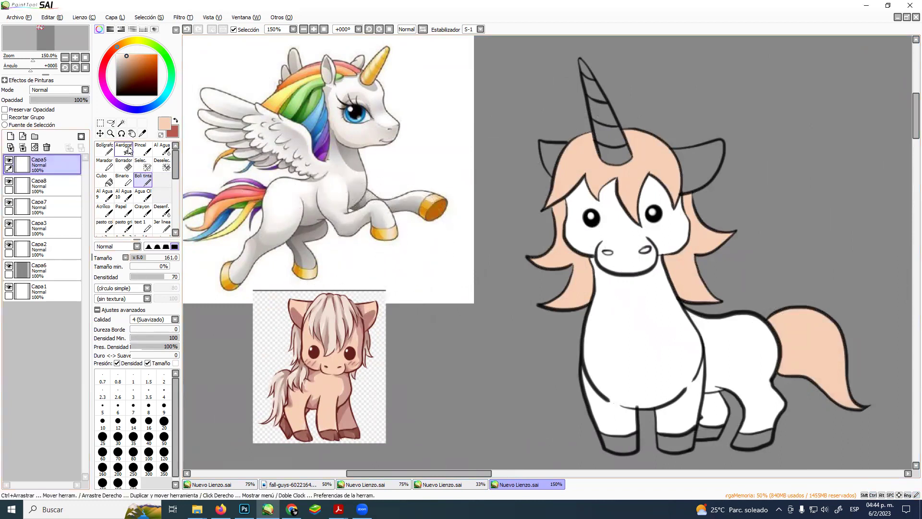
{"action": "left_click", "coordinate": [121, 123]}
{"action": "left_click", "coordinate": [552, 153]}
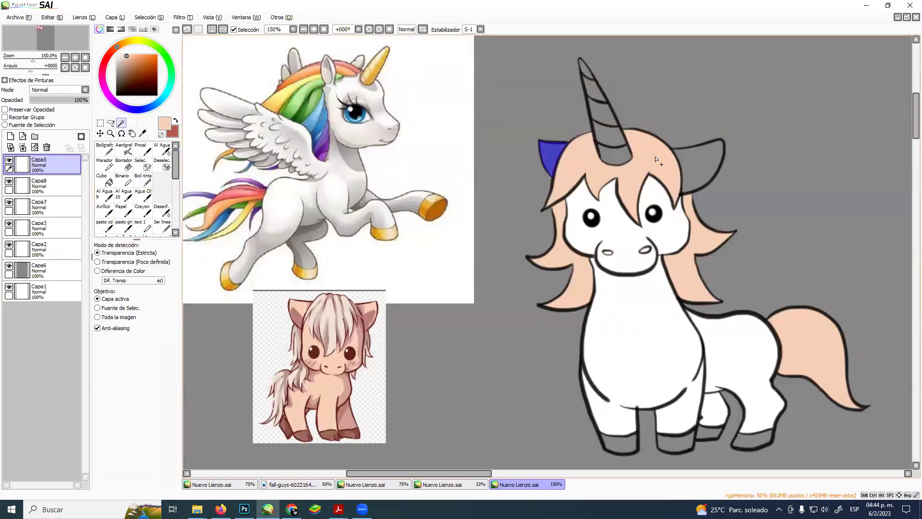
{"action": "left_click", "coordinate": [682, 167]}
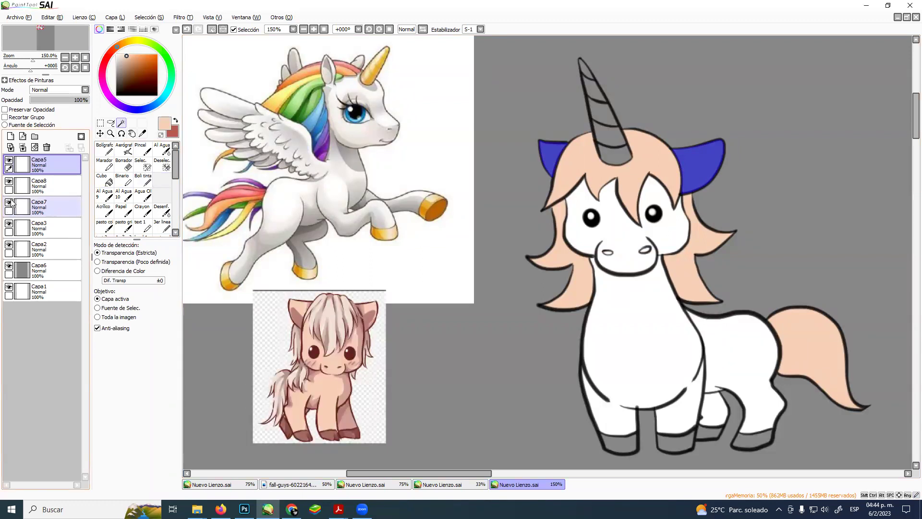
Fill both selected ears with white on Capa7 using the bucket and clear the selection
{"action": "left_click", "coordinate": [16, 206]}
{"action": "left_click", "coordinate": [102, 179]}
{"action": "left_click", "coordinate": [117, 54]}
{"action": "left_click", "coordinate": [552, 159]}
{"action": "left_click", "coordinate": [691, 161]}
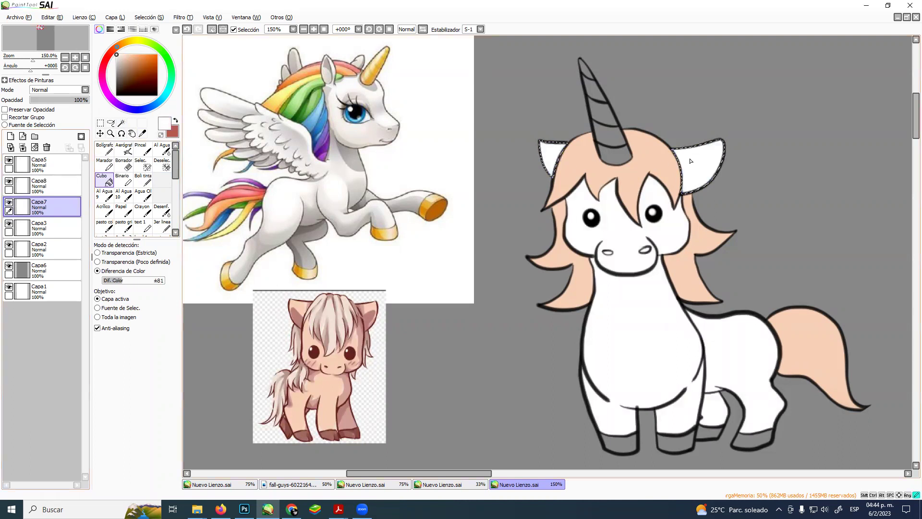
{"action": "key", "text": "ctrl+d"}
Select all segments of the horn with the Magic Wand on Capa5
{"action": "left_click", "coordinate": [39, 164]}
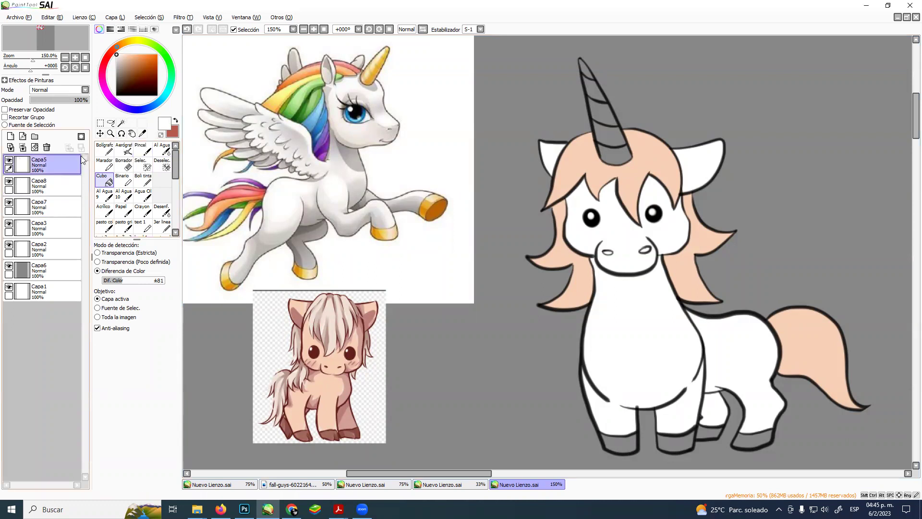
{"action": "left_click", "coordinate": [121, 123]}
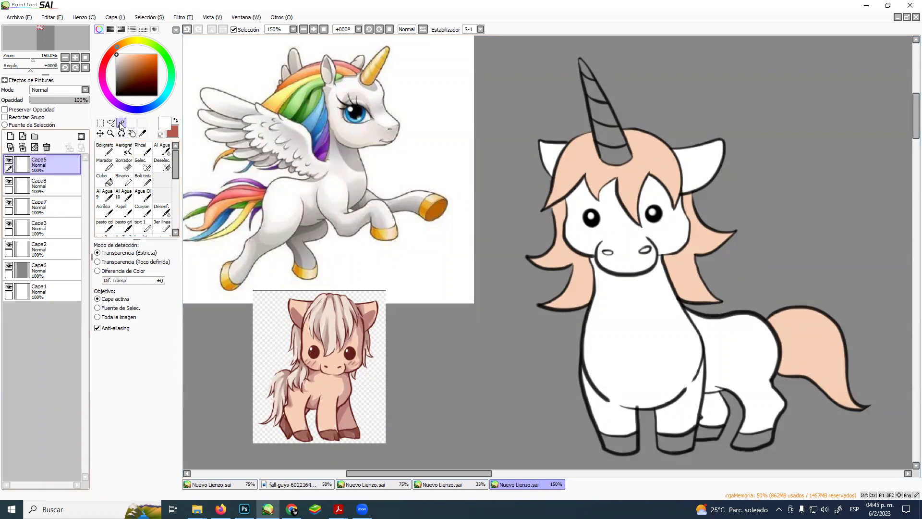
{"action": "left_click", "coordinate": [608, 114]}
{"action": "left_click", "coordinate": [613, 135]}
{"action": "left_click", "coordinate": [619, 154]}
{"action": "left_click", "coordinate": [596, 89]}
{"action": "left_click", "coordinate": [587, 73]}
{"action": "left_click", "coordinate": [586, 71]}
Add the four hooves to the horn selection with the Magic Wand
{"action": "left_click", "coordinate": [619, 442]}
{"action": "left_click", "coordinate": [675, 442]}
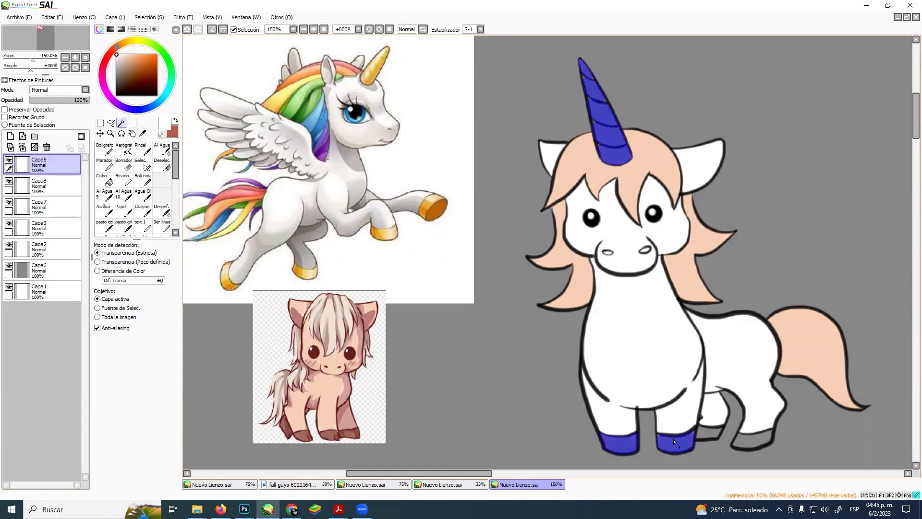
{"action": "left_click", "coordinate": [704, 434]}
{"action": "left_click", "coordinate": [743, 441]}
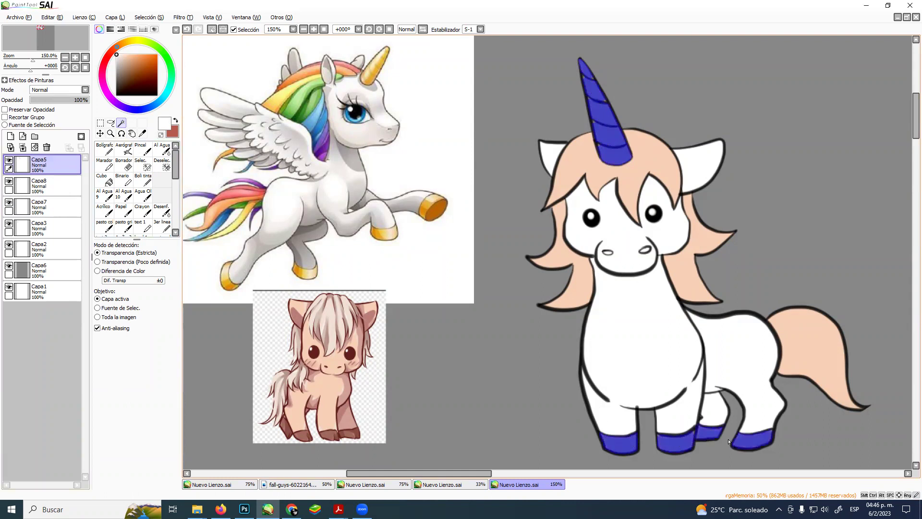
Extend the selection over the horn's dividing lines and tip with the selection pen at size 4
{"action": "left_click", "coordinate": [110, 133]}
{"action": "left_click", "coordinate": [613, 181]}
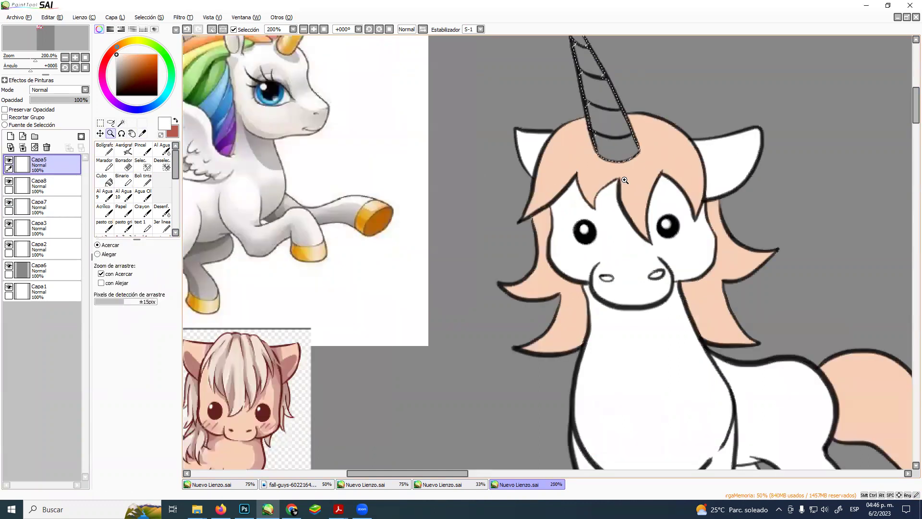
{"action": "left_click", "coordinate": [617, 184]}
{"action": "left_click", "coordinate": [618, 184]}
{"action": "left_click", "coordinate": [617, 184]}
{"action": "left_click_drag", "start_coordinate": [617, 186], "coordinate": [501, 429]}
{"action": "left_click", "coordinate": [146, 166]}
{"action": "left_click_drag", "start_coordinate": [439, 239], "coordinate": [425, 216]}
{"action": "left_click_drag", "start_coordinate": [444, 290], "coordinate": [448, 308]}
{"action": "mouse_move", "coordinate": [428, 148]}
{"action": "left_mouse_down"}
{"action": "mouse_move", "coordinate": [486, 293]}
{"action": "mouse_move", "coordinate": [482, 281]}
{"action": "left_mouse_up"}
{"action": "left_click_drag", "start_coordinate": [471, 278], "coordinate": [465, 281]}
{"action": "left_click_drag", "start_coordinate": [450, 209], "coordinate": [448, 197]}
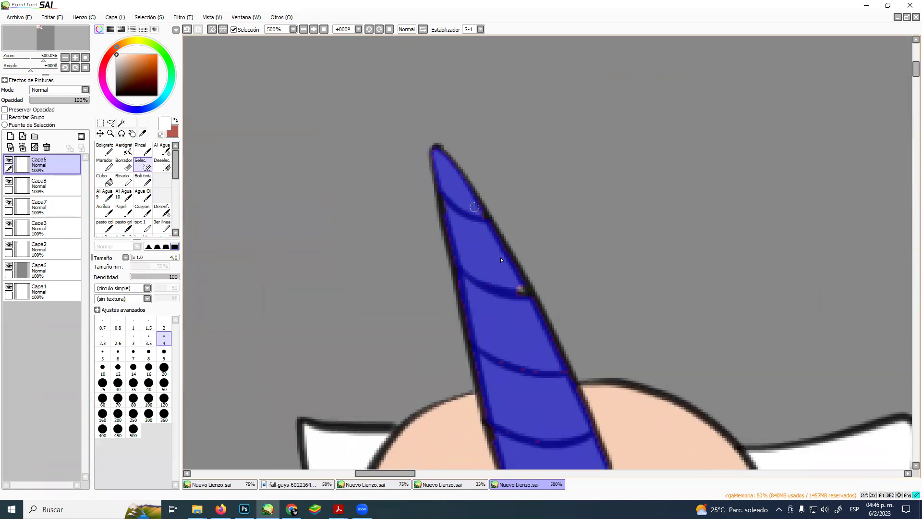
Touch up the selection at the upper corners of the hooves with the selection pen
{"action": "left_click_drag", "start_coordinate": [511, 340], "coordinate": [471, 142]}
{"action": "left_click_drag", "start_coordinate": [553, 433], "coordinate": [506, 139]}
{"action": "left_click_drag", "start_coordinate": [528, 336], "coordinate": [445, 162]}
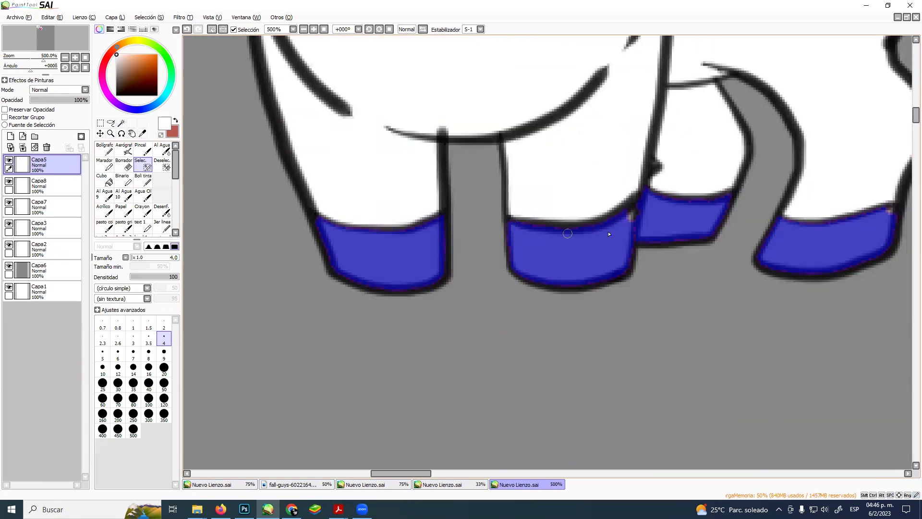
{"action": "left_click_drag", "start_coordinate": [528, 265], "coordinate": [316, 390]}
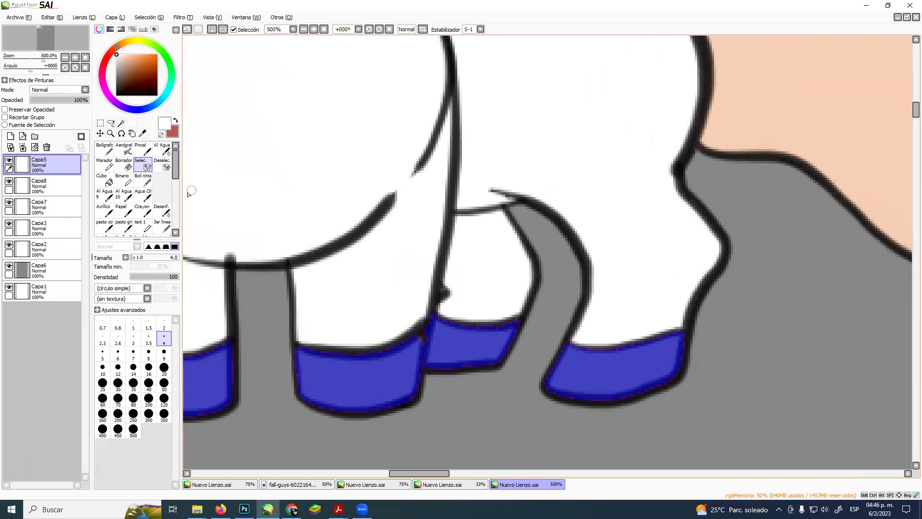
Create a new layer above Capa8 and fill the selected horn and hooves with golden orange sampled from the winged unicorn's hoof
{"action": "left_click", "coordinate": [111, 133]}
{"action": "left_click", "coordinate": [412, 207], "text": "alt"}
{"action": "left_click", "coordinate": [421, 221], "text": "alt"}
{"action": "left_click", "coordinate": [421, 221], "text": "alt"}
{"action": "left_click_drag", "start_coordinate": [417, 216], "coordinate": [541, 401]}
{"action": "left_click", "coordinate": [525, 330]}
{"action": "left_click", "coordinate": [53, 185]}
{"action": "left_click", "coordinate": [10, 136]}
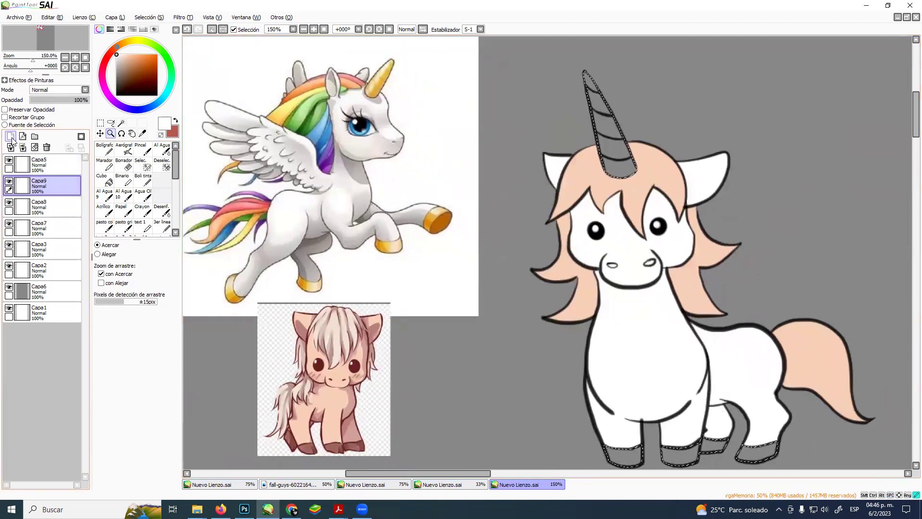
{"action": "left_click", "coordinate": [102, 179]}
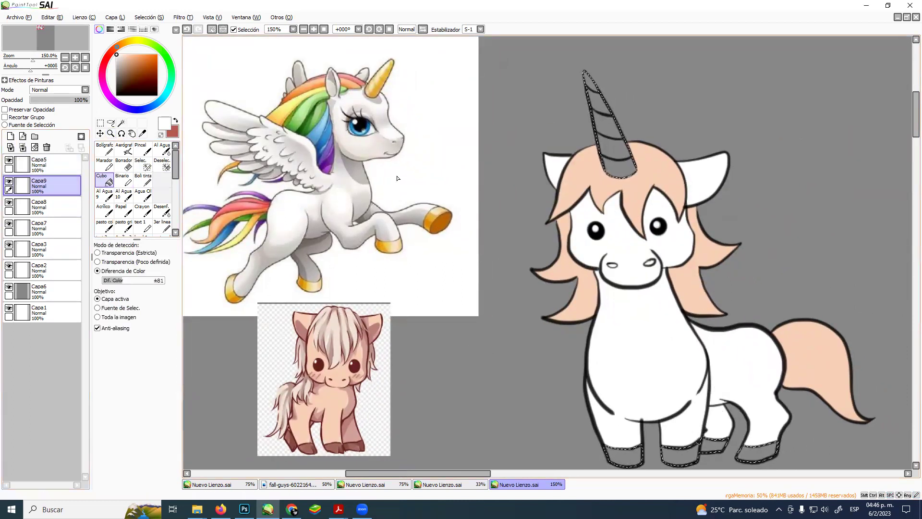
{"action": "left_click", "coordinate": [434, 214], "text": "alt"}
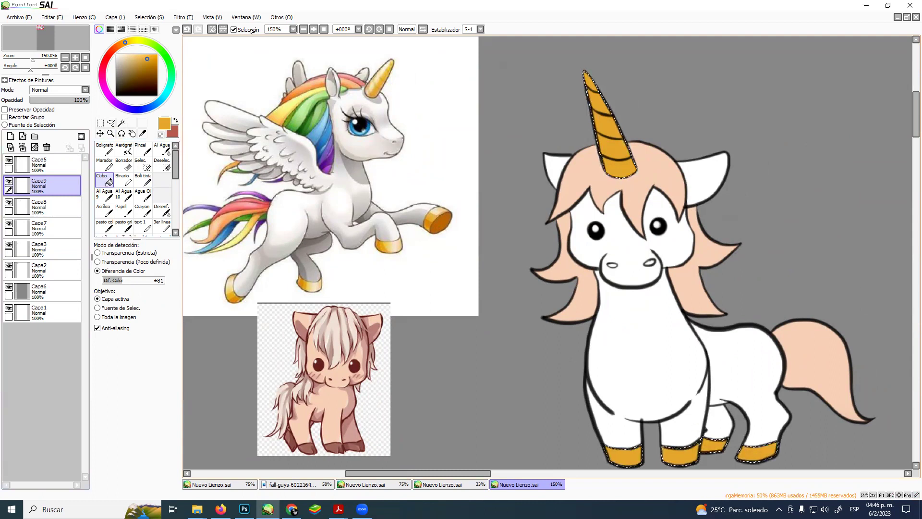
Refill the horn and all four hooves with bright yellow and clear the selection
{"action": "left_click", "coordinate": [140, 41]}
{"action": "left_click", "coordinate": [157, 54]}
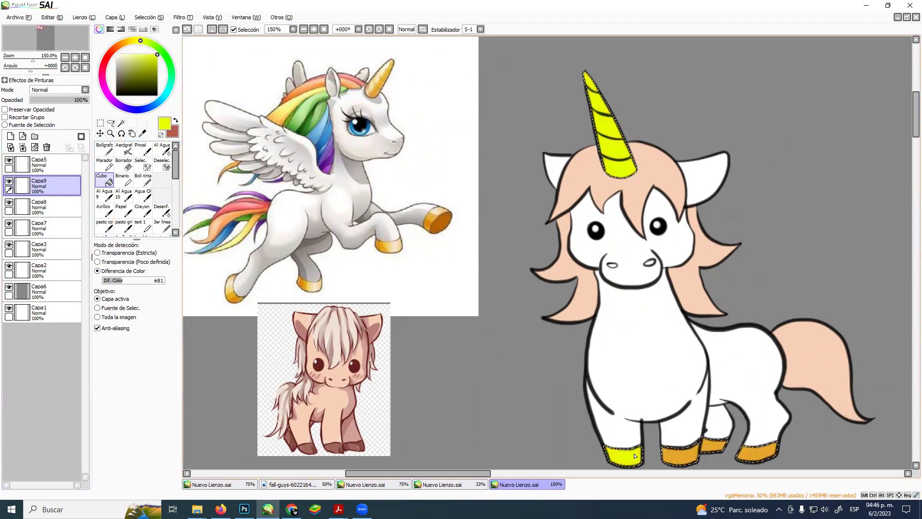
{"action": "left_click", "coordinate": [754, 450]}
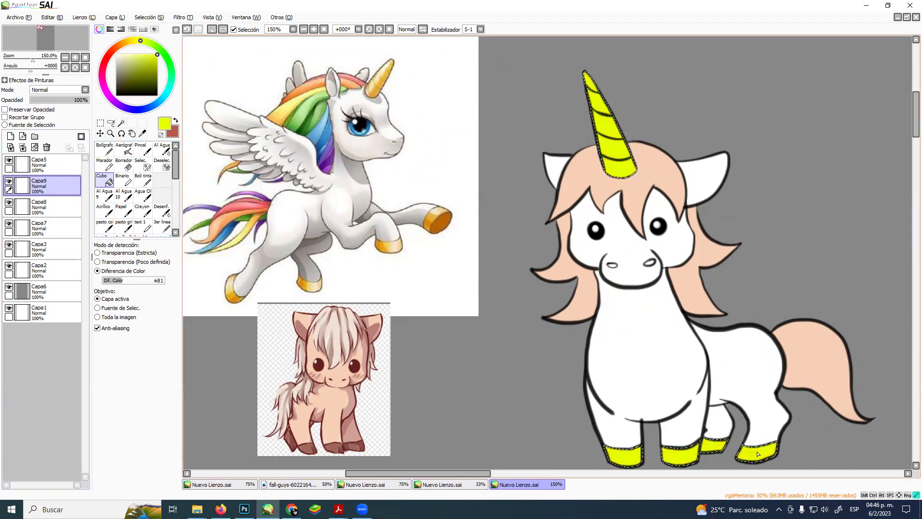
{"action": "key", "text": "ctrl+d"}
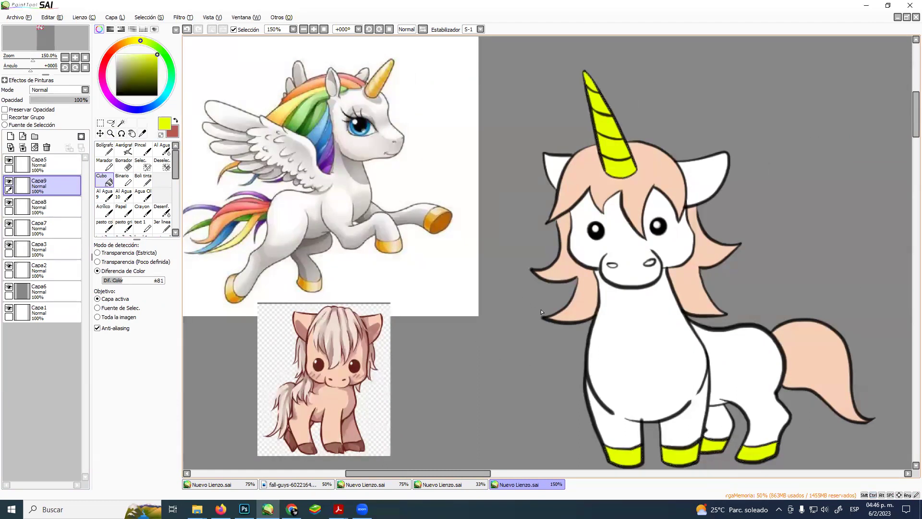
Add a new layer above Capa7 clipped to it, and sample the pony reference's pinkish body shadow for the Boli tinta brush
{"action": "mouse_move", "coordinate": [593, 299]}
{"action": "left_mouse_down"}
{"action": "mouse_move", "coordinate": [608, 265]}
{"action": "mouse_move", "coordinate": [612, 274]}
{"action": "left_mouse_up"}
{"action": "left_click", "coordinate": [14, 249]}
{"action": "left_click", "coordinate": [8, 245]}
{"action": "left_click", "coordinate": [9, 244]}
{"action": "left_click", "coordinate": [9, 224]}
{"action": "left_click", "coordinate": [10, 224]}
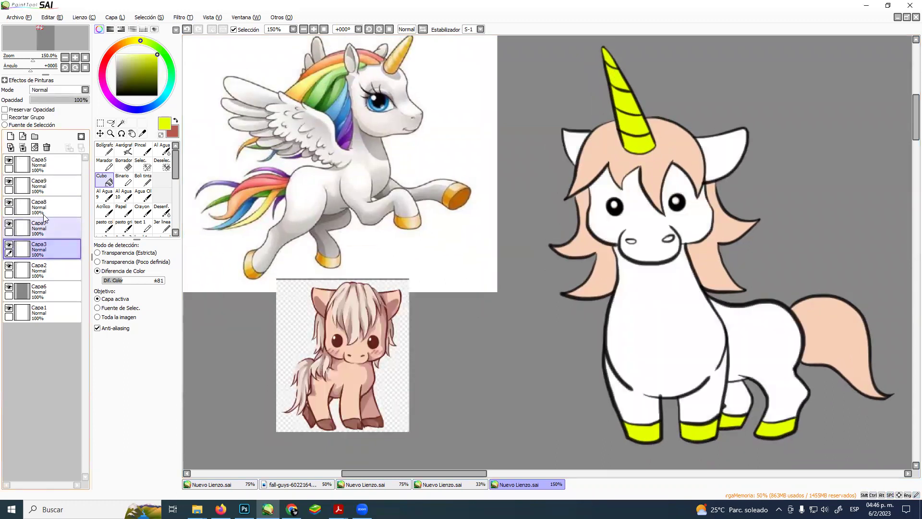
{"action": "left_click", "coordinate": [46, 227]}
{"action": "left_click", "coordinate": [10, 136]}
{"action": "left_click", "coordinate": [5, 117]}
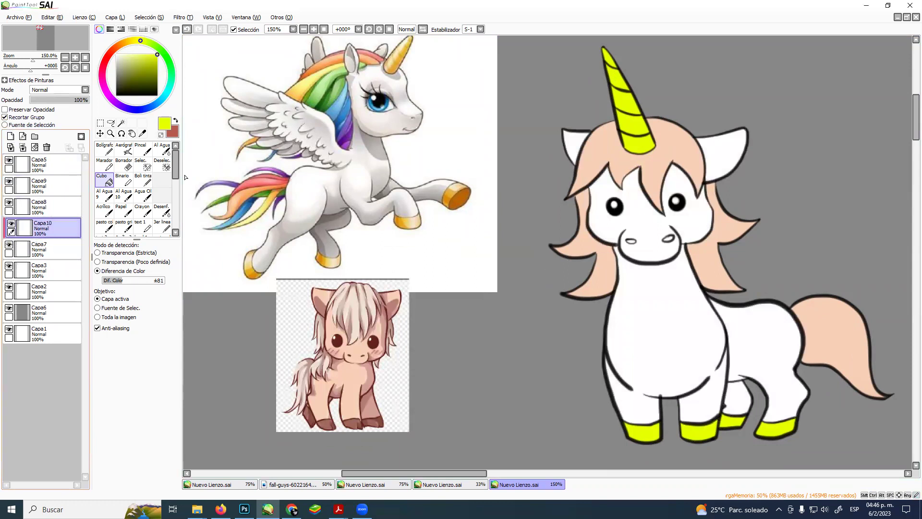
{"action": "left_click", "coordinate": [144, 181]}
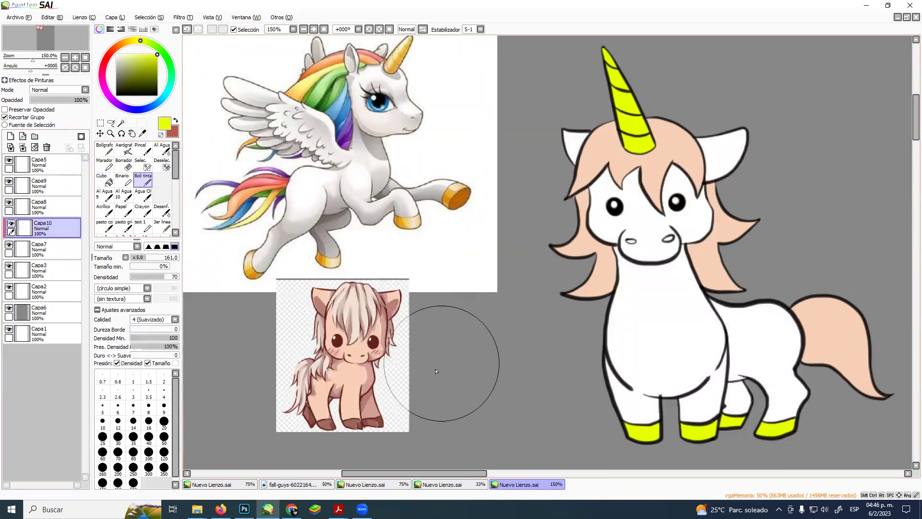
{"action": "left_click", "coordinate": [372, 373], "text": "alt"}
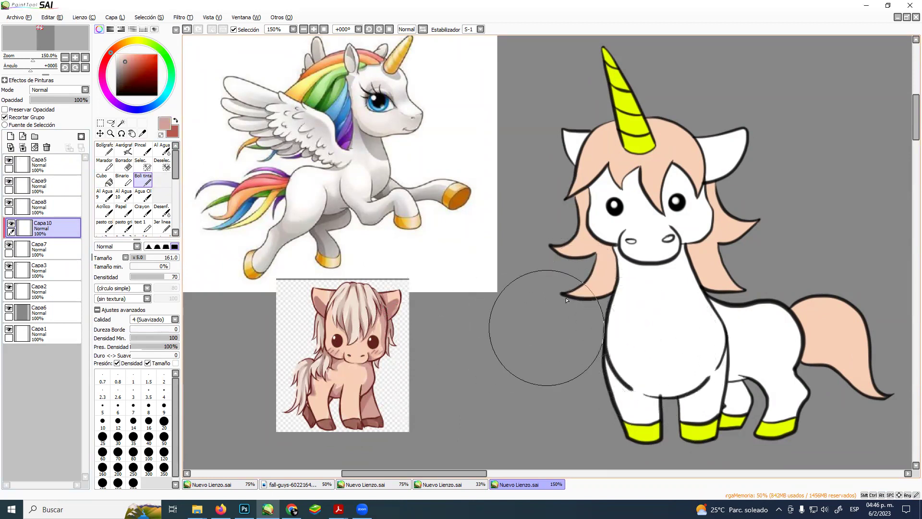
On line art layer Capa5, erase the leg line stub poking above the belly line with the size 5 eraser
{"action": "left_click", "coordinate": [48, 163]}
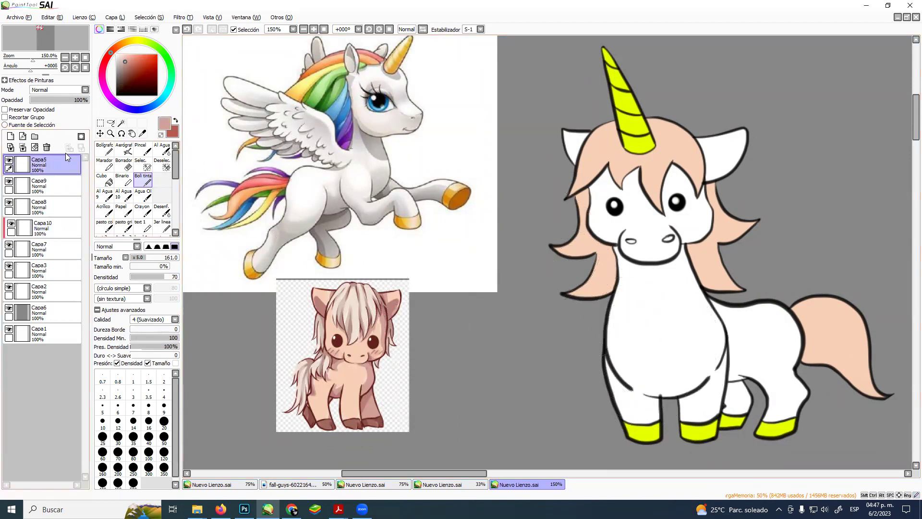
{"action": "left_click", "coordinate": [111, 133]}
{"action": "scroll", "coordinate": [677, 389], "scroll_direction": "up", "scroll_amount": 4}
{"action": "left_click_drag", "start_coordinate": [675, 429], "coordinate": [583, 266]}
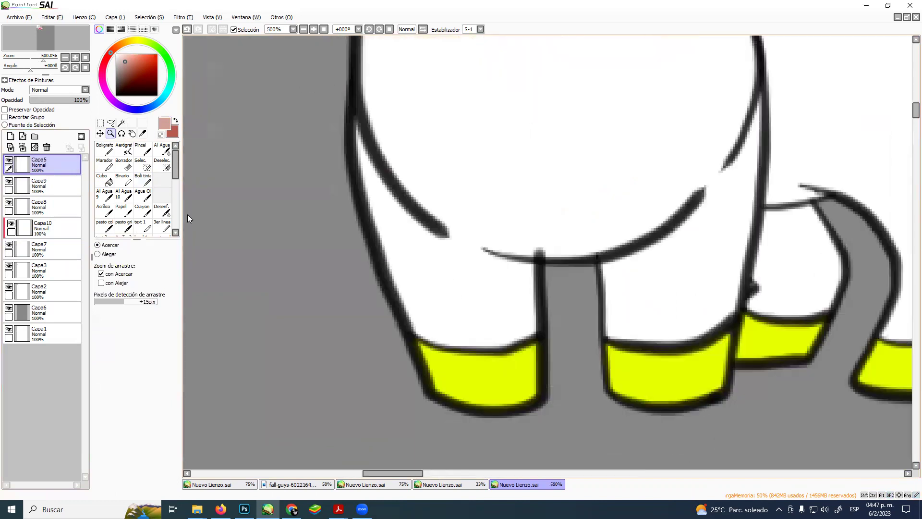
{"action": "left_click", "coordinate": [125, 166]}
{"action": "left_click_drag", "start_coordinate": [499, 251], "coordinate": [539, 249]}
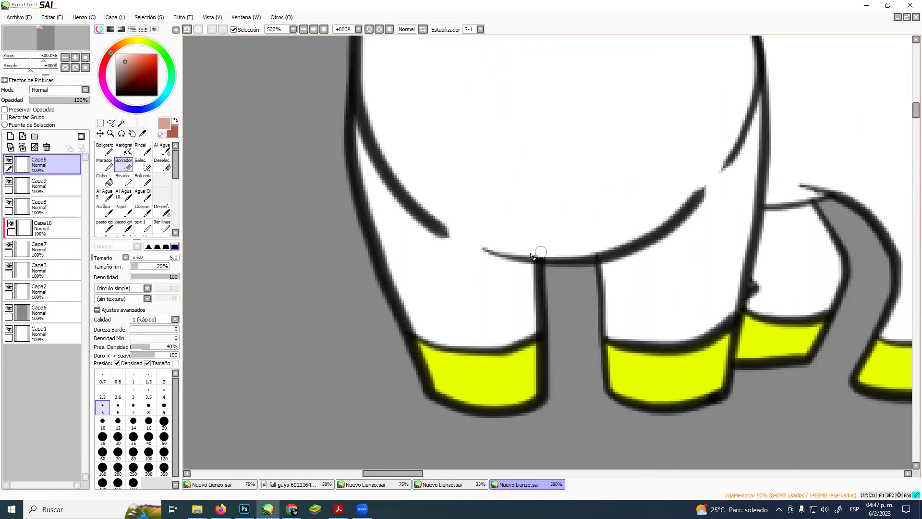
Clean up the line art at the notch below the rump and beside the muzzle with the eraser
{"action": "left_click_drag", "start_coordinate": [665, 232], "coordinate": [559, 271]}
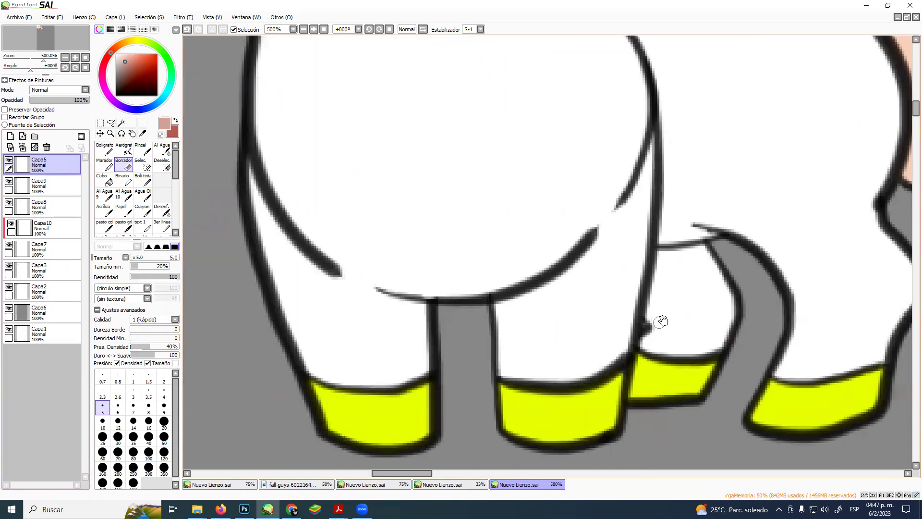
{"action": "scroll", "coordinate": [661, 321], "scroll_direction": "right", "scroll_amount": 3}
{"action": "scroll", "coordinate": [661, 321], "scroll_direction": "up", "scroll_amount": 1}
{"action": "left_click_drag", "start_coordinate": [626, 273], "coordinate": [637, 249]}
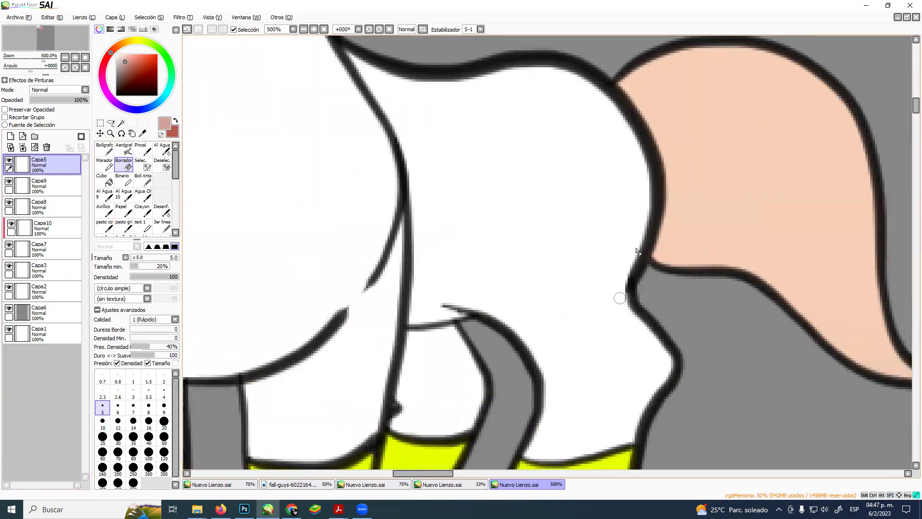
{"action": "left_click_drag", "start_coordinate": [702, 306], "coordinate": [583, 191]}
{"action": "left_click_drag", "start_coordinate": [645, 277], "coordinate": [788, 358]}
{"action": "left_click_drag", "start_coordinate": [601, 214], "coordinate": [816, 380]}
{"action": "left_click_drag", "start_coordinate": [572, 56], "coordinate": [694, 305]}
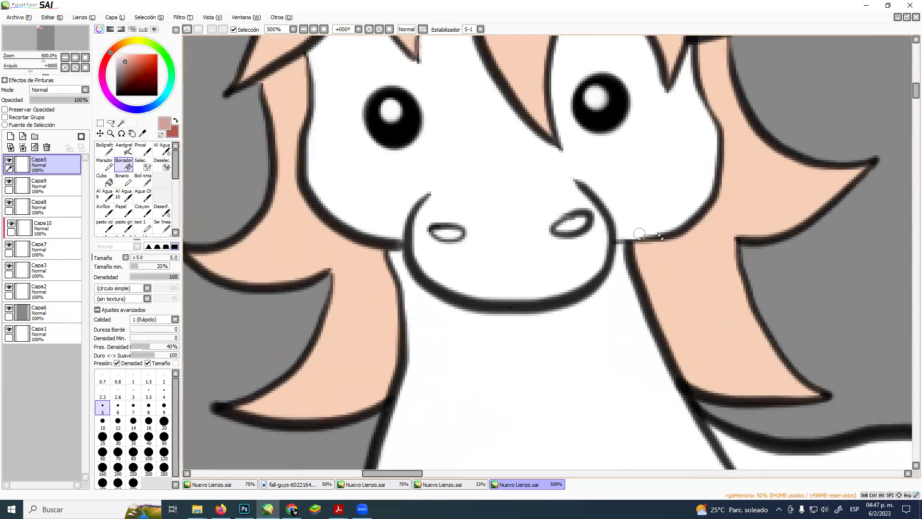
{"action": "scroll", "coordinate": [666, 247], "scroll_direction": "up", "scroll_amount": 3}
{"action": "scroll", "coordinate": [742, 212], "scroll_direction": "left", "scroll_amount": 1}
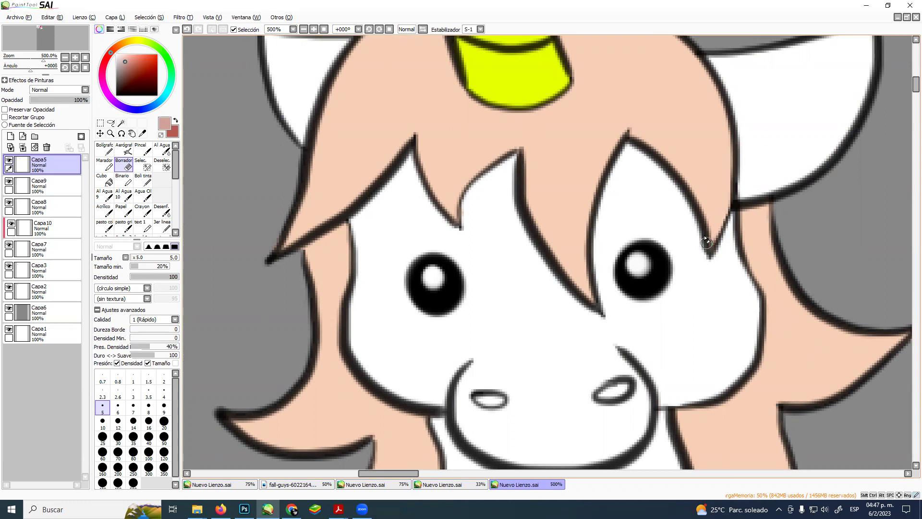
{"action": "scroll", "coordinate": [718, 234], "scroll_direction": "left", "scroll_amount": 2}
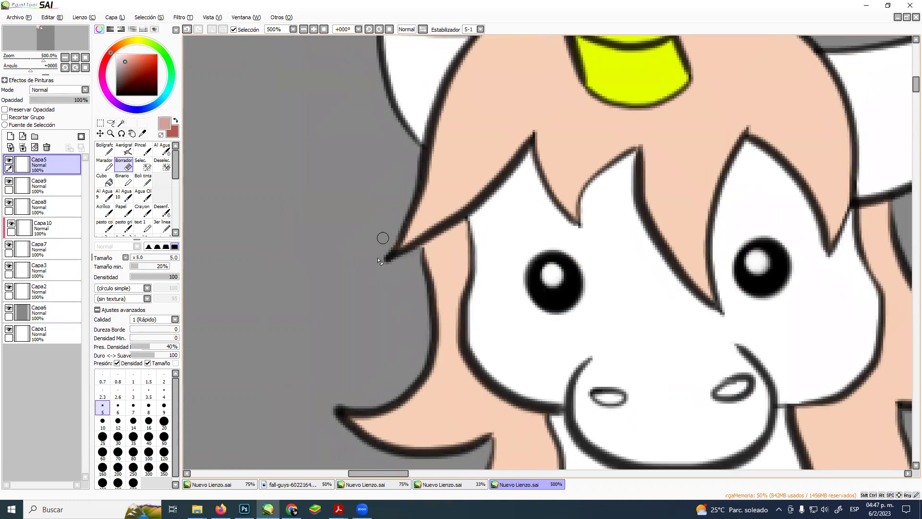
Sharpen the blunt outline tips of the forelock and side mane locks left of the face with the eraser
{"action": "mouse_move", "coordinate": [399, 256]}
{"action": "left_mouse_down"}
{"action": "mouse_move", "coordinate": [364, 281]}
{"action": "mouse_move", "coordinate": [375, 262]}
{"action": "left_mouse_up"}
{"action": "key", "text": "ctrl+z"}
{"action": "left_click_drag", "start_coordinate": [398, 313], "coordinate": [428, 236]}
{"action": "key", "text": "ctrl+z"}
{"action": "left_click_drag", "start_coordinate": [322, 312], "coordinate": [405, 307]}
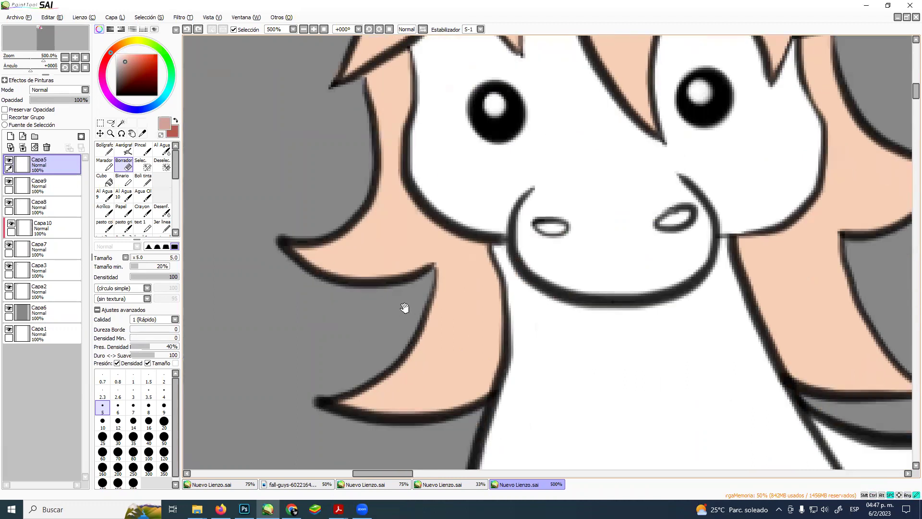
{"action": "left_click_drag", "start_coordinate": [343, 247], "coordinate": [376, 252]}
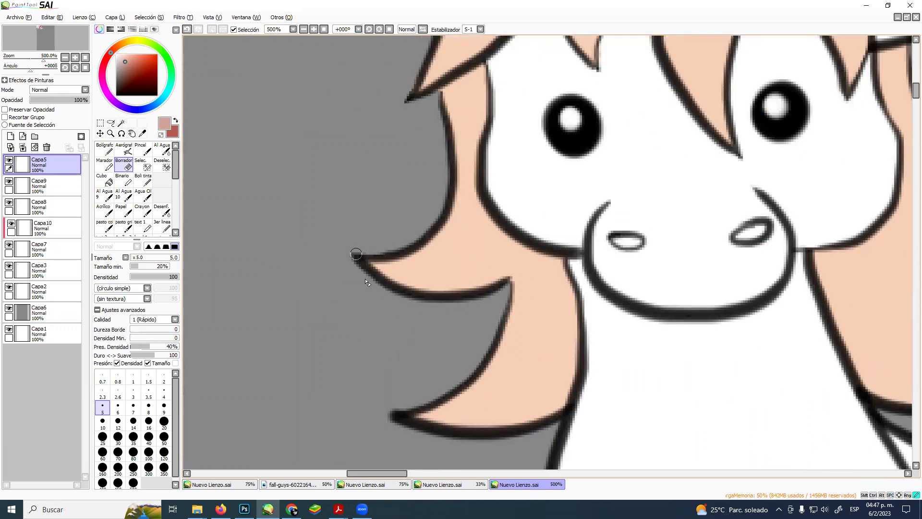
{"action": "left_click_drag", "start_coordinate": [393, 351], "coordinate": [449, 298]}
{"action": "mouse_move", "coordinate": [426, 363]}
{"action": "left_mouse_down"}
{"action": "mouse_move", "coordinate": [471, 347]}
{"action": "mouse_move", "coordinate": [511, 398]}
{"action": "left_mouse_up"}
Check the outlines of the face, mane, chest and legs up close, then view the whole unicorn
{"action": "left_click_drag", "start_coordinate": [669, 343], "coordinate": [530, 316]}
{"action": "left_click_drag", "start_coordinate": [632, 249], "coordinate": [527, 287]}
{"action": "left_click_drag", "start_coordinate": [496, 186], "coordinate": [541, 226]}
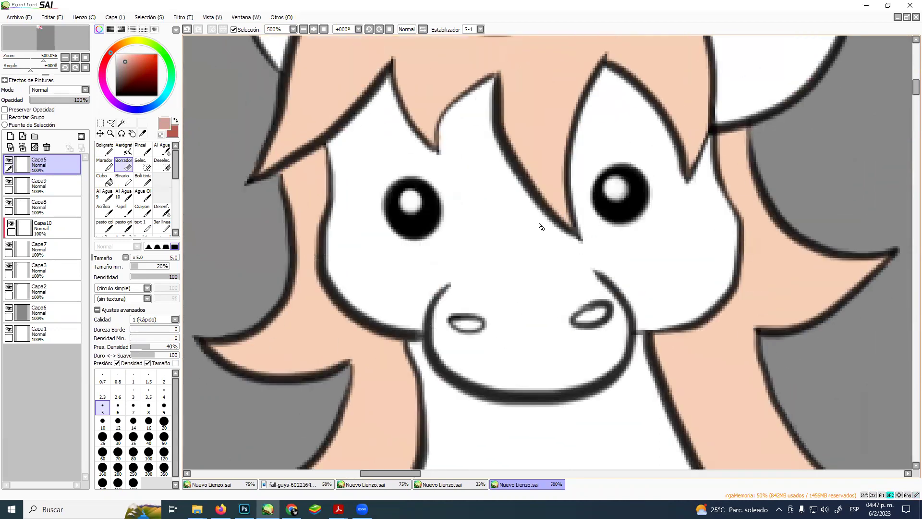
{"action": "left_click_drag", "start_coordinate": [596, 194], "coordinate": [539, 303]}
{"action": "mouse_move", "coordinate": [689, 306]}
{"action": "left_mouse_down"}
{"action": "mouse_move", "coordinate": [571, 188]}
{"action": "mouse_move", "coordinate": [509, 163]}
{"action": "left_mouse_up"}
{"action": "mouse_move", "coordinate": [674, 398]}
{"action": "left_mouse_down"}
{"action": "mouse_move", "coordinate": [625, 259]}
{"action": "mouse_move", "coordinate": [638, 138]}
{"action": "mouse_move", "coordinate": [639, 159]}
{"action": "mouse_move", "coordinate": [686, 149]}
{"action": "mouse_move", "coordinate": [596, 209]}
{"action": "left_mouse_up"}
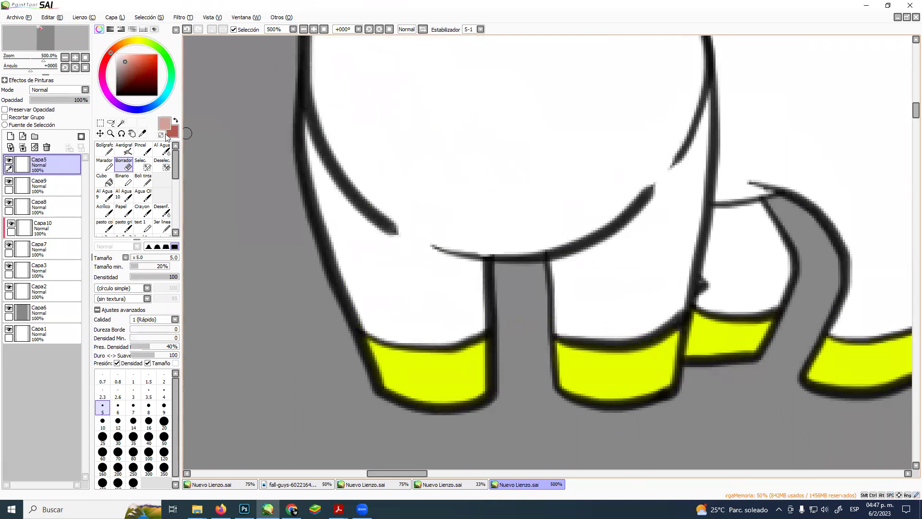
{"action": "left_click", "coordinate": [110, 134]}
{"action": "scroll", "coordinate": [575, 195], "scroll_direction": "down", "scroll_amount": 5}
{"action": "left_click_drag", "start_coordinate": [640, 187], "coordinate": [807, 336]}
{"action": "left_click", "coordinate": [750, 362]}
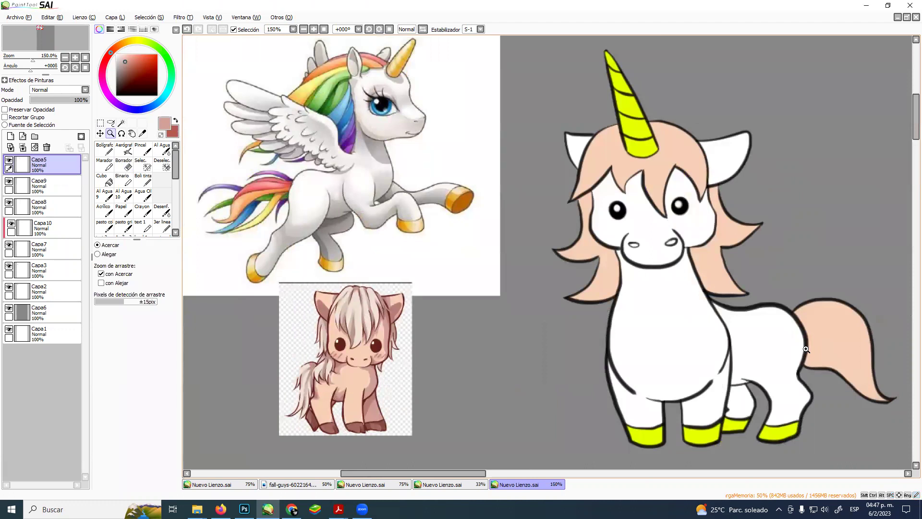
On clipped layer Capa10, shade both front legs and the far hind leg with the Boli tinta brush in the sampled pink
{"action": "left_click", "coordinate": [10, 246]}
{"action": "left_click", "coordinate": [10, 246]}
{"action": "left_click", "coordinate": [41, 253]}
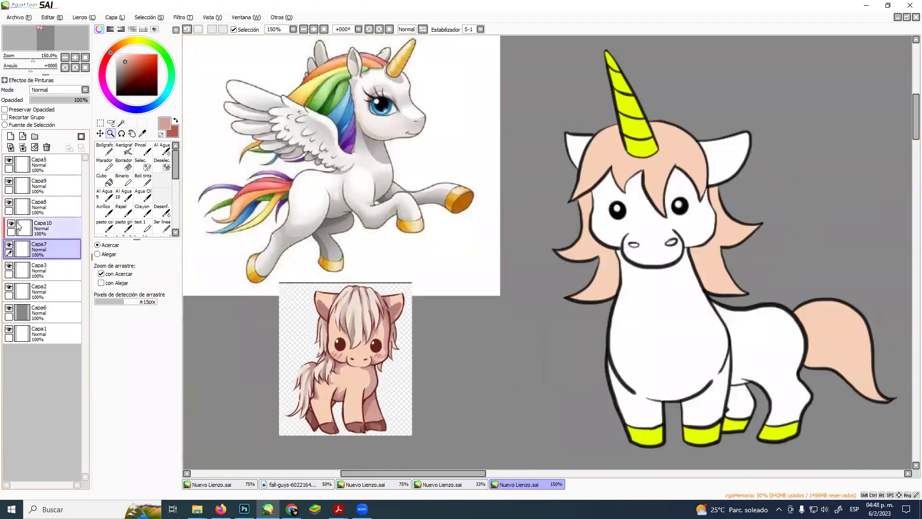
{"action": "left_click", "coordinate": [41, 229]}
{"action": "left_click", "coordinate": [143, 180]}
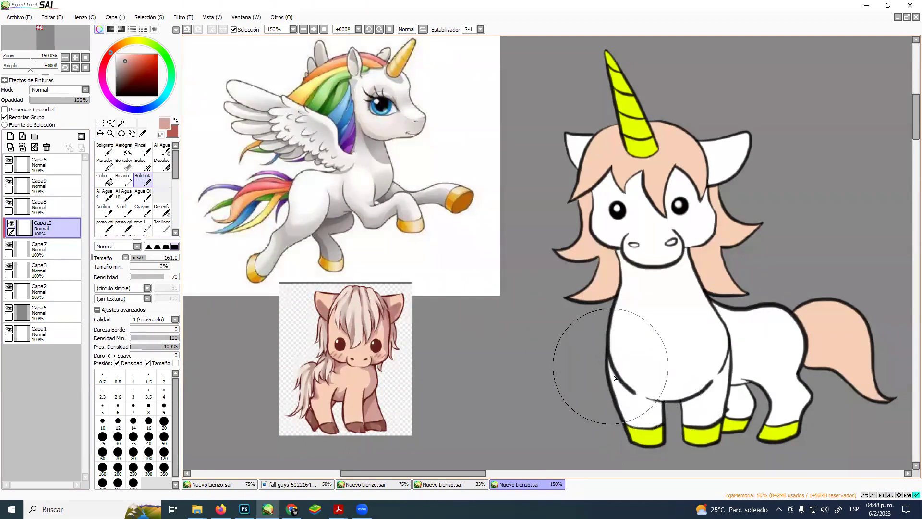
{"action": "mouse_move", "coordinate": [611, 369]}
{"action": "left_mouse_down"}
{"action": "mouse_move", "coordinate": [662, 411]}
{"action": "mouse_move", "coordinate": [609, 369]}
{"action": "left_mouse_up"}
{"action": "mouse_move", "coordinate": [646, 406]}
{"action": "left_mouse_down"}
{"action": "mouse_move", "coordinate": [697, 419]}
{"action": "mouse_move", "coordinate": [685, 420]}
{"action": "mouse_move", "coordinate": [687, 400]}
{"action": "mouse_move", "coordinate": [713, 415]}
{"action": "mouse_move", "coordinate": [683, 386]}
{"action": "mouse_move", "coordinate": [699, 395]}
{"action": "mouse_move", "coordinate": [692, 412]}
{"action": "mouse_move", "coordinate": [683, 404]}
{"action": "mouse_move", "coordinate": [730, 368]}
{"action": "mouse_move", "coordinate": [718, 386]}
{"action": "mouse_move", "coordinate": [731, 360]}
{"action": "mouse_move", "coordinate": [725, 407]}
{"action": "mouse_move", "coordinate": [724, 384]}
{"action": "left_mouse_up"}
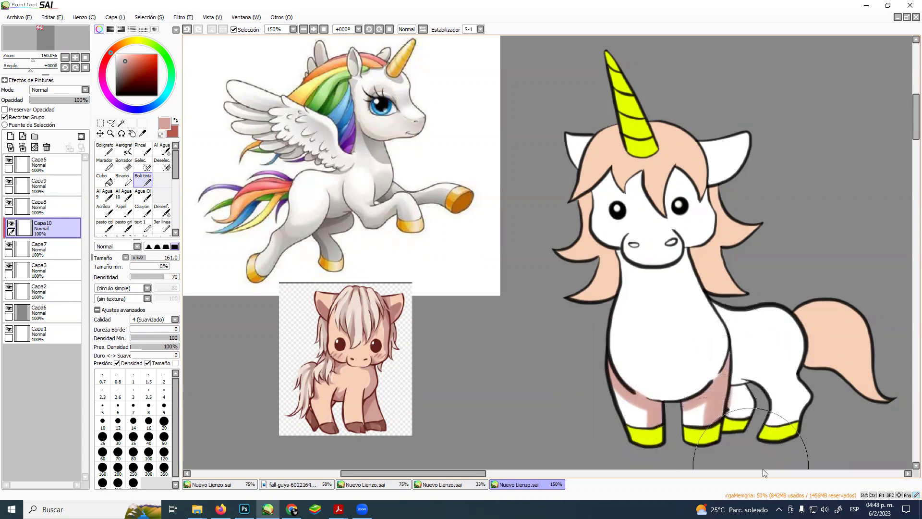
{"action": "left_click_drag", "start_coordinate": [743, 412], "coordinate": [740, 395]}
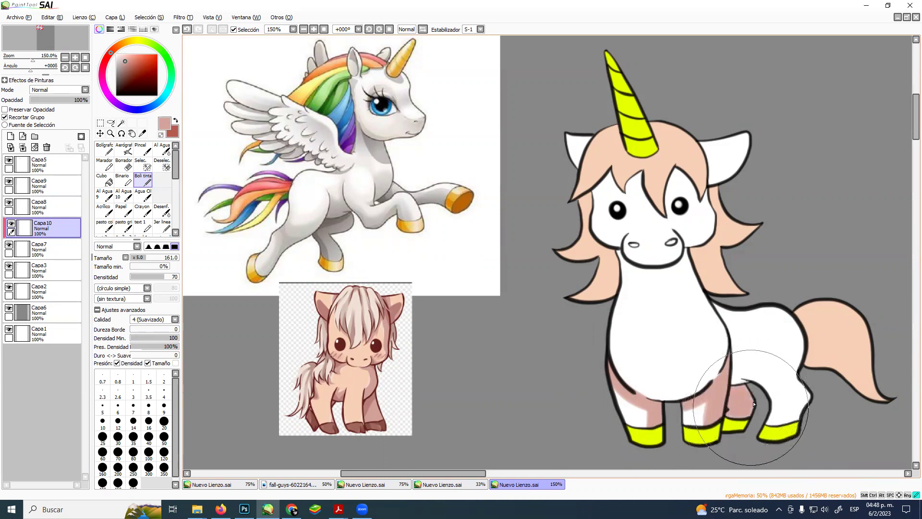
Shade the rump and near hind leg at brush size 12, and the belly, chest edges and neck at size 31
{"action": "left_click", "coordinate": [117, 420]}
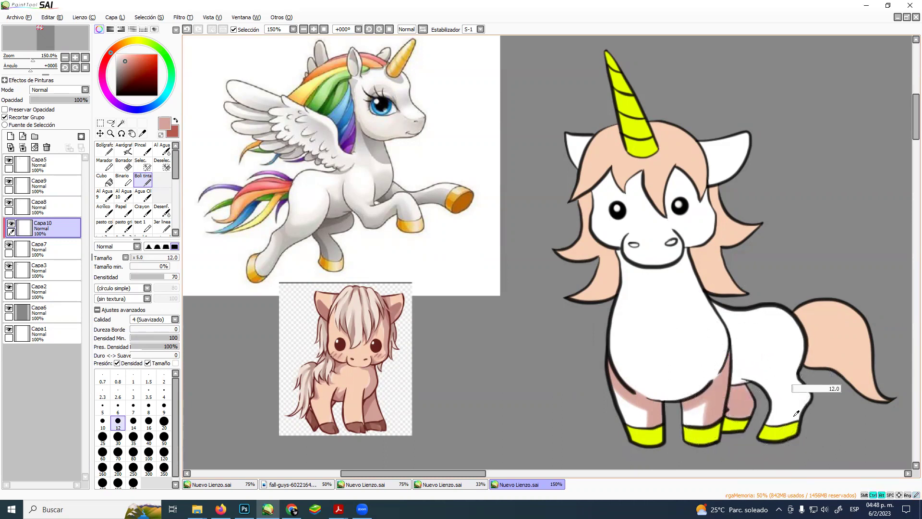
{"action": "left_click_drag", "start_coordinate": [804, 387], "coordinate": [771, 439]}
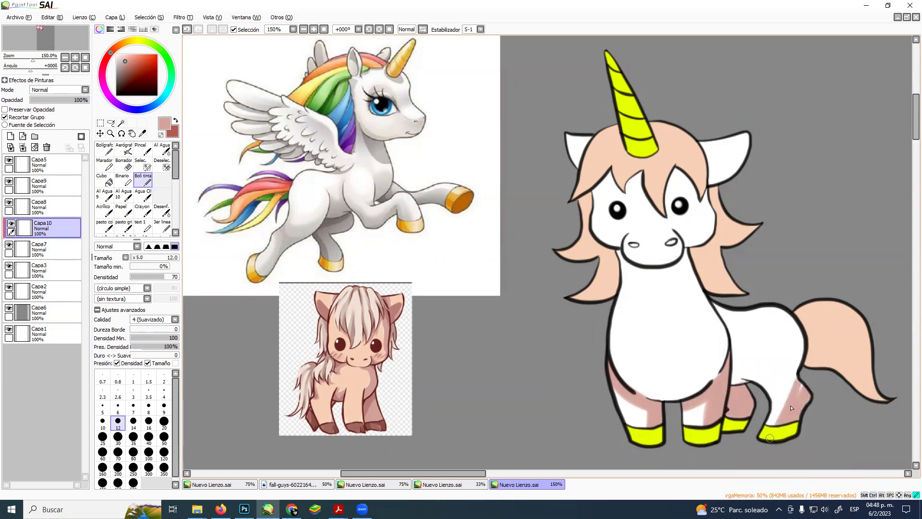
{"action": "mouse_move", "coordinate": [793, 361]}
{"action": "left_mouse_down"}
{"action": "mouse_move", "coordinate": [798, 339]}
{"action": "mouse_move", "coordinate": [765, 306]}
{"action": "mouse_move", "coordinate": [783, 309]}
{"action": "mouse_move", "coordinate": [800, 353]}
{"action": "mouse_move", "coordinate": [798, 331]}
{"action": "left_mouse_up"}
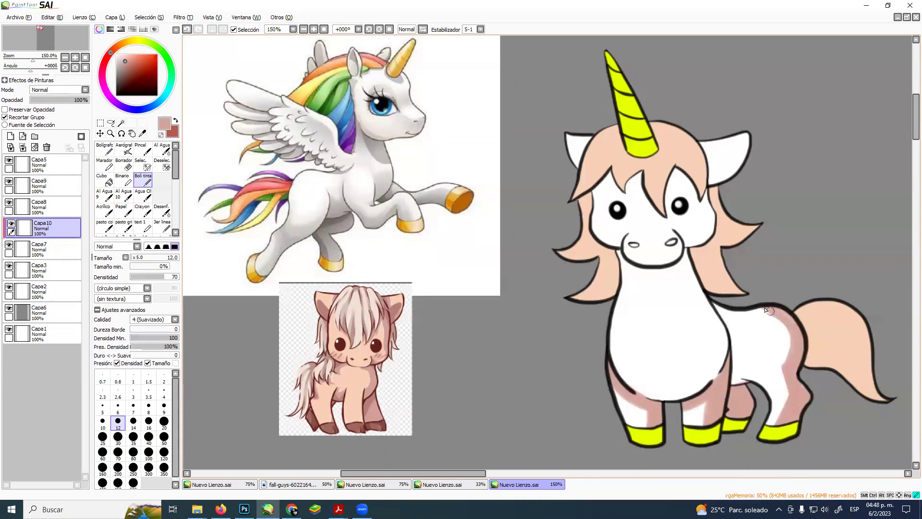
{"action": "mouse_move", "coordinate": [779, 316]}
{"action": "left_mouse_down"}
{"action": "mouse_move", "coordinate": [780, 361]}
{"action": "mouse_move", "coordinate": [790, 341]}
{"action": "mouse_move", "coordinate": [789, 401]}
{"action": "left_mouse_up"}
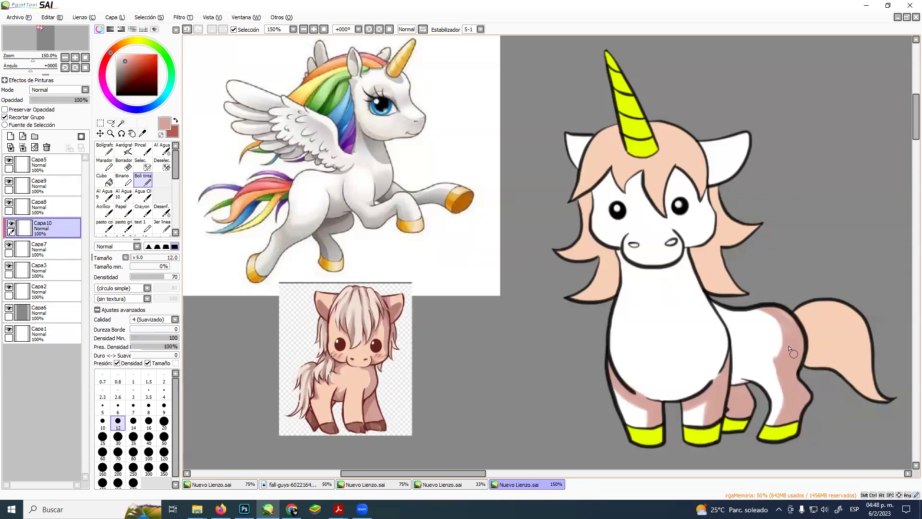
{"action": "mouse_move", "coordinate": [678, 375]}
{"action": "left_mouse_down"}
{"action": "mouse_move", "coordinate": [626, 382]}
{"action": "mouse_move", "coordinate": [659, 395]}
{"action": "mouse_move", "coordinate": [683, 392]}
{"action": "mouse_move", "coordinate": [706, 373]}
{"action": "mouse_move", "coordinate": [717, 341]}
{"action": "mouse_move", "coordinate": [695, 247]}
{"action": "mouse_move", "coordinate": [721, 347]}
{"action": "mouse_move", "coordinate": [711, 384]}
{"action": "mouse_move", "coordinate": [720, 344]}
{"action": "mouse_move", "coordinate": [749, 391]}
{"action": "mouse_move", "coordinate": [728, 379]}
{"action": "mouse_move", "coordinate": [774, 386]}
{"action": "mouse_move", "coordinate": [773, 422]}
{"action": "mouse_move", "coordinate": [780, 381]}
{"action": "mouse_move", "coordinate": [764, 371]}
{"action": "mouse_move", "coordinate": [718, 375]}
{"action": "mouse_move", "coordinate": [787, 350]}
{"action": "mouse_move", "coordinate": [786, 442]}
{"action": "left_mouse_up"}
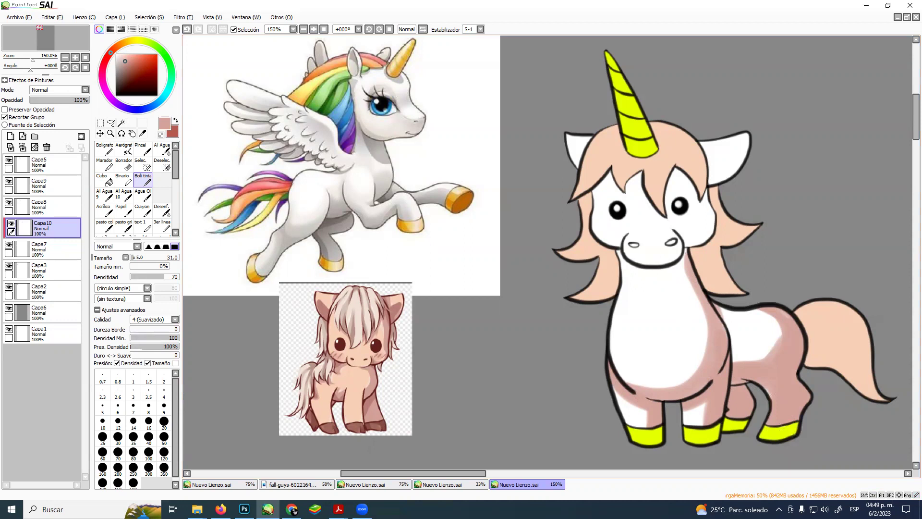
{"action": "mouse_move", "coordinate": [619, 252]}
{"action": "left_mouse_down"}
{"action": "mouse_move", "coordinate": [660, 274]}
{"action": "mouse_move", "coordinate": [682, 260]}
{"action": "mouse_move", "coordinate": [643, 269]}
{"action": "mouse_move", "coordinate": [684, 250]}
{"action": "mouse_move", "coordinate": [684, 270]}
{"action": "mouse_move", "coordinate": [665, 277]}
{"action": "mouse_move", "coordinate": [703, 277]}
{"action": "mouse_move", "coordinate": [622, 269]}
{"action": "mouse_move", "coordinate": [613, 258]}
{"action": "mouse_move", "coordinate": [634, 277]}
{"action": "mouse_move", "coordinate": [696, 275]}
{"action": "mouse_move", "coordinate": [711, 294]}
{"action": "mouse_move", "coordinate": [691, 261]}
{"action": "mouse_move", "coordinate": [746, 343]}
{"action": "left_mouse_up"}
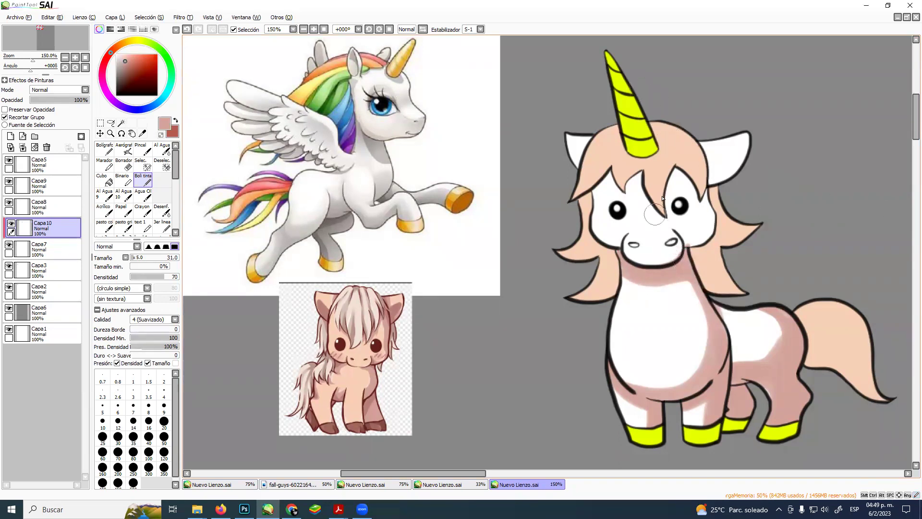
Shade the face around the right eye, along the right cheek and across the top and side of the muzzle
{"action": "mouse_move", "coordinate": [707, 202]}
{"action": "left_mouse_down"}
{"action": "mouse_move", "coordinate": [710, 227]}
{"action": "mouse_move", "coordinate": [709, 208]}
{"action": "mouse_move", "coordinate": [701, 241]}
{"action": "mouse_move", "coordinate": [688, 250]}
{"action": "mouse_move", "coordinate": [708, 234]}
{"action": "mouse_move", "coordinate": [679, 251]}
{"action": "mouse_move", "coordinate": [714, 219]}
{"action": "mouse_move", "coordinate": [712, 234]}
{"action": "mouse_move", "coordinate": [715, 217]}
{"action": "mouse_move", "coordinate": [695, 246]}
{"action": "mouse_move", "coordinate": [704, 200]}
{"action": "mouse_move", "coordinate": [698, 179]}
{"action": "mouse_move", "coordinate": [681, 191]}
{"action": "mouse_move", "coordinate": [667, 181]}
{"action": "mouse_move", "coordinate": [674, 196]}
{"action": "mouse_move", "coordinate": [667, 164]}
{"action": "mouse_move", "coordinate": [695, 205]}
{"action": "left_mouse_up"}
{"action": "mouse_move", "coordinate": [672, 167]}
{"action": "left_mouse_down"}
{"action": "mouse_move", "coordinate": [675, 230]}
{"action": "mouse_move", "coordinate": [679, 203]}
{"action": "mouse_move", "coordinate": [671, 202]}
{"action": "mouse_move", "coordinate": [685, 166]}
{"action": "mouse_move", "coordinate": [671, 206]}
{"action": "mouse_move", "coordinate": [675, 183]}
{"action": "left_mouse_up"}
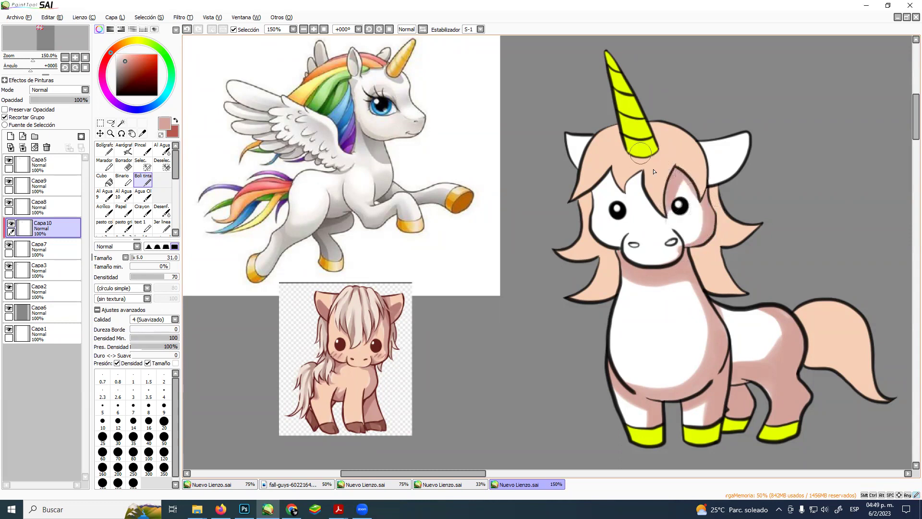
{"action": "mouse_move", "coordinate": [642, 267]}
{"action": "left_mouse_down"}
{"action": "mouse_move", "coordinate": [666, 263]}
{"action": "mouse_move", "coordinate": [675, 229]}
{"action": "left_mouse_up"}
{"action": "left_click_drag", "start_coordinate": [698, 208], "coordinate": [686, 196]}
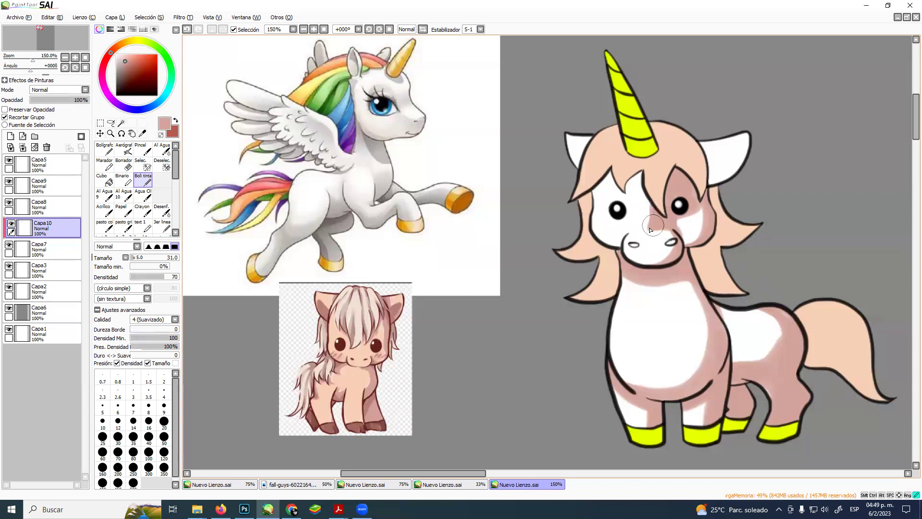
{"action": "left_click_drag", "start_coordinate": [639, 232], "coordinate": [635, 232]}
{"action": "left_click_drag", "start_coordinate": [658, 230], "coordinate": [635, 232]}
{"action": "left_click_drag", "start_coordinate": [655, 229], "coordinate": [634, 233]}
{"action": "mouse_move", "coordinate": [649, 214]}
{"action": "left_mouse_down"}
{"action": "mouse_move", "coordinate": [638, 232]}
{"action": "mouse_move", "coordinate": [655, 200]}
{"action": "mouse_move", "coordinate": [647, 224]}
{"action": "mouse_move", "coordinate": [654, 170]}
{"action": "mouse_move", "coordinate": [645, 213]}
{"action": "mouse_move", "coordinate": [654, 208]}
{"action": "mouse_move", "coordinate": [636, 230]}
{"action": "mouse_move", "coordinate": [650, 218]}
{"action": "mouse_move", "coordinate": [629, 234]}
{"action": "left_mouse_up"}
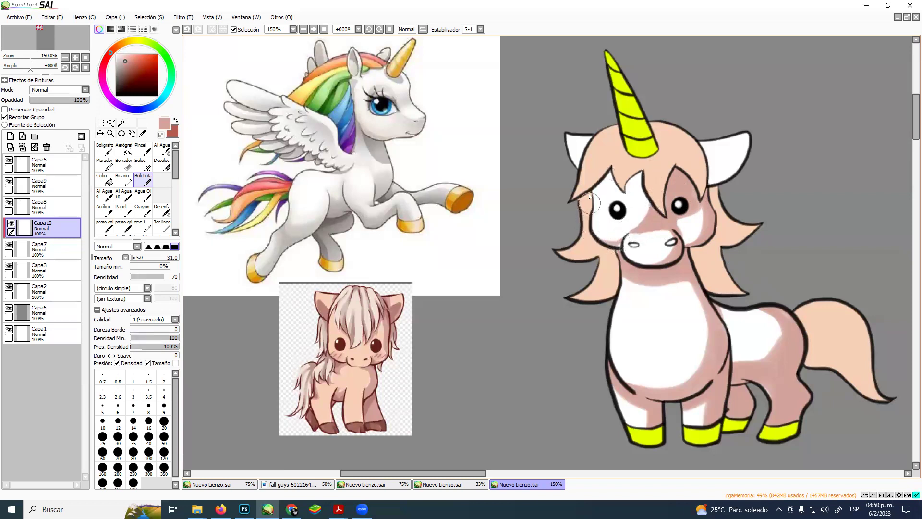
Shade the left cheek edge, the forehead beneath the fringe and the inner parts of both ears
{"action": "mouse_move", "coordinate": [587, 198]}
{"action": "left_mouse_down"}
{"action": "mouse_move", "coordinate": [588, 224]}
{"action": "mouse_move", "coordinate": [622, 248]}
{"action": "left_mouse_up"}
{"action": "left_click_drag", "start_coordinate": [582, 195], "coordinate": [611, 162]}
{"action": "mouse_move", "coordinate": [584, 194]}
{"action": "left_mouse_down"}
{"action": "mouse_move", "coordinate": [616, 165]}
{"action": "mouse_move", "coordinate": [615, 186]}
{"action": "mouse_move", "coordinate": [626, 195]}
{"action": "mouse_move", "coordinate": [611, 171]}
{"action": "mouse_move", "coordinate": [630, 193]}
{"action": "mouse_move", "coordinate": [612, 179]}
{"action": "mouse_move", "coordinate": [630, 199]}
{"action": "mouse_move", "coordinate": [612, 181]}
{"action": "mouse_move", "coordinate": [628, 197]}
{"action": "mouse_move", "coordinate": [649, 166]}
{"action": "mouse_move", "coordinate": [629, 192]}
{"action": "mouse_move", "coordinate": [660, 171]}
{"action": "mouse_move", "coordinate": [629, 187]}
{"action": "mouse_move", "coordinate": [637, 175]}
{"action": "mouse_move", "coordinate": [663, 212]}
{"action": "left_mouse_up"}
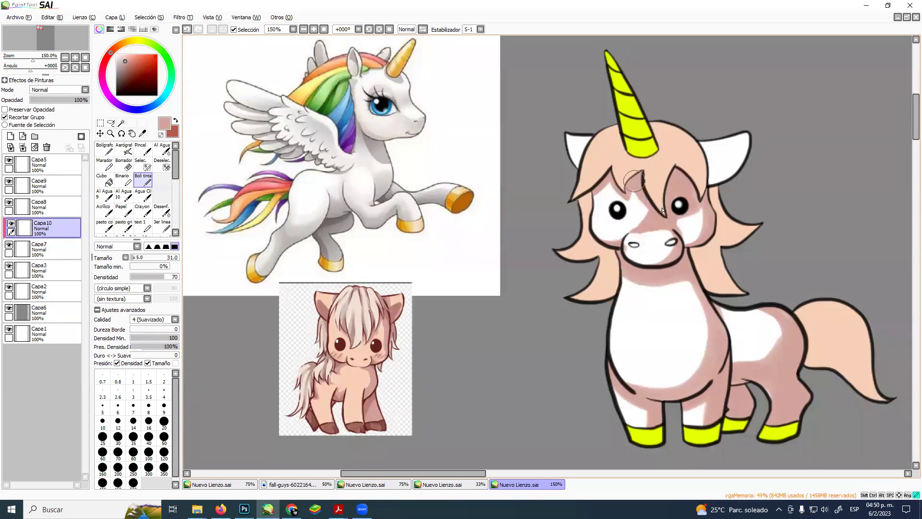
{"action": "mouse_move", "coordinate": [710, 167]}
{"action": "left_mouse_down"}
{"action": "mouse_move", "coordinate": [756, 124]}
{"action": "mouse_move", "coordinate": [704, 178]}
{"action": "mouse_move", "coordinate": [742, 167]}
{"action": "mouse_move", "coordinate": [722, 185]}
{"action": "left_mouse_up"}
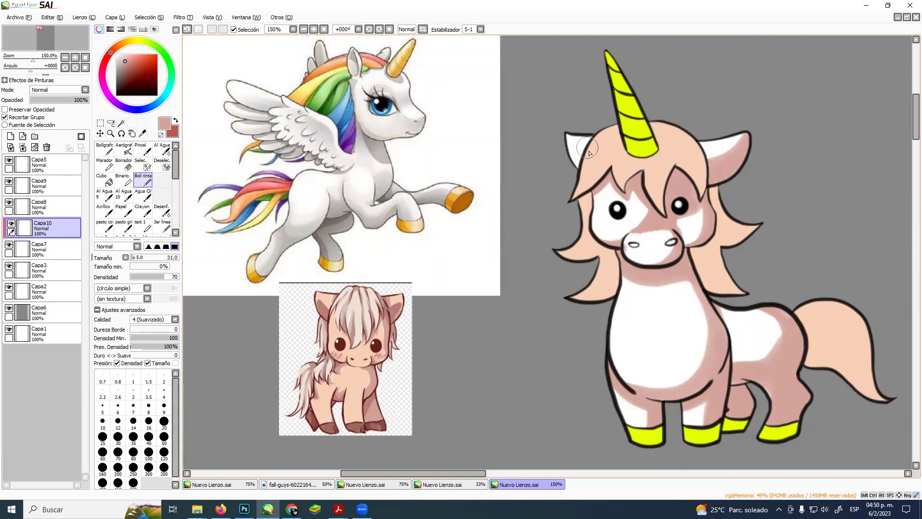
{"action": "left_click_drag", "start_coordinate": [573, 162], "coordinate": [566, 138]}
Create a new layer above the horn and hooves layer Capa9 and clip it to that layer
{"action": "left_click", "coordinate": [9, 181]}
{"action": "left_click", "coordinate": [9, 181]}
{"action": "left_click", "coordinate": [36, 182]}
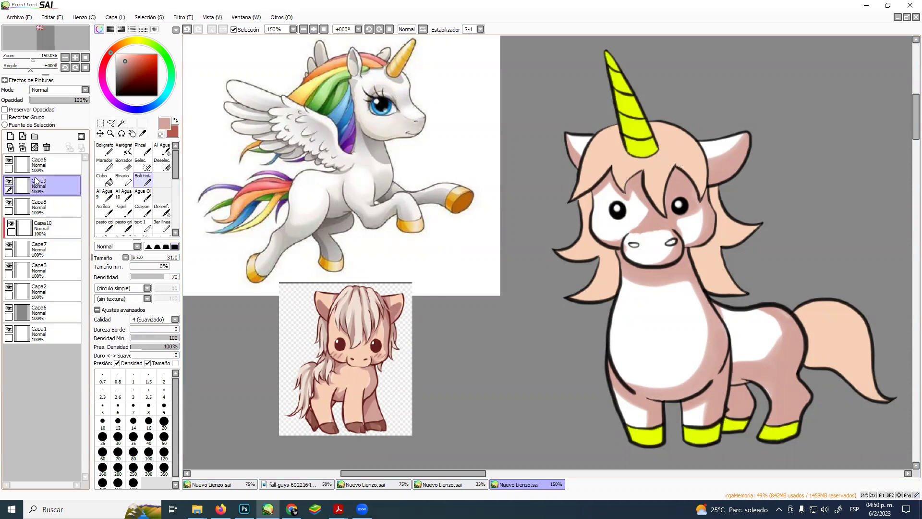
{"action": "left_click", "coordinate": [10, 136]}
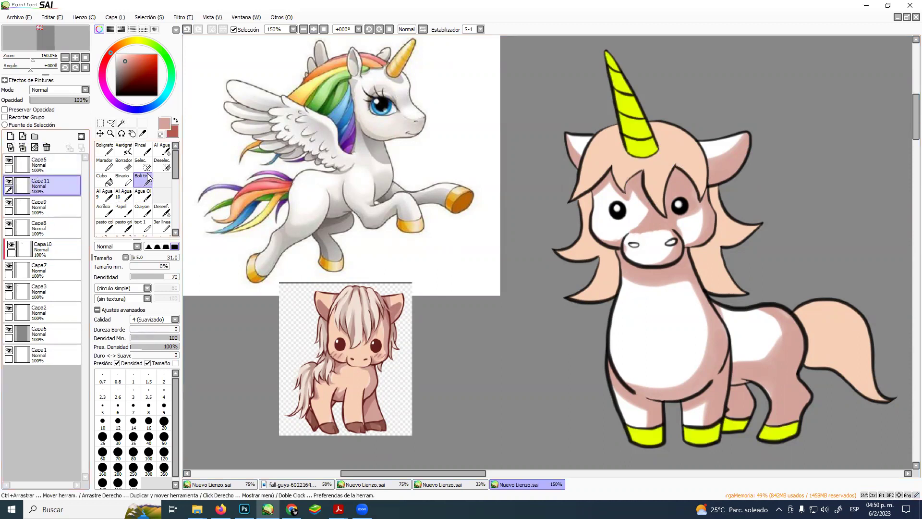
{"action": "left_click", "coordinate": [19, 118]}
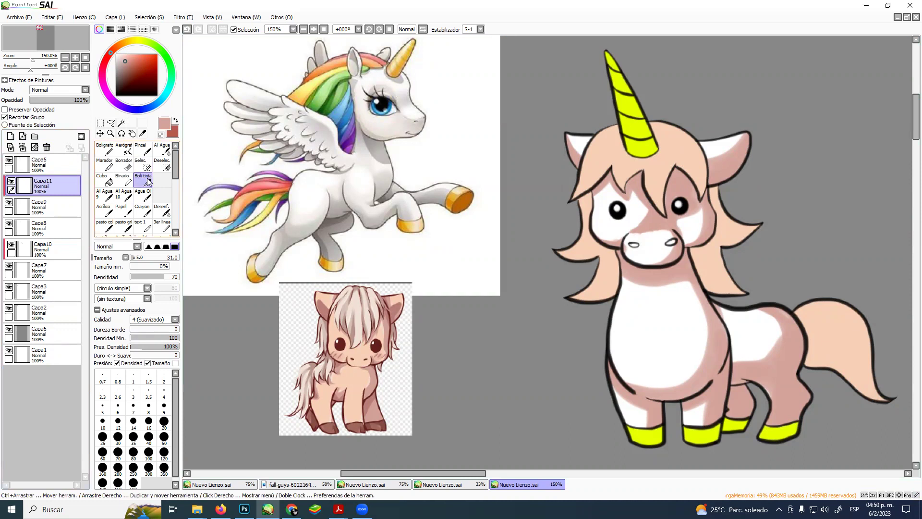
Shade the horn's right side and the hooves with the golden orange sampled from the winged unicorn's horn
{"action": "left_click", "coordinate": [404, 61], "text": "alt"}
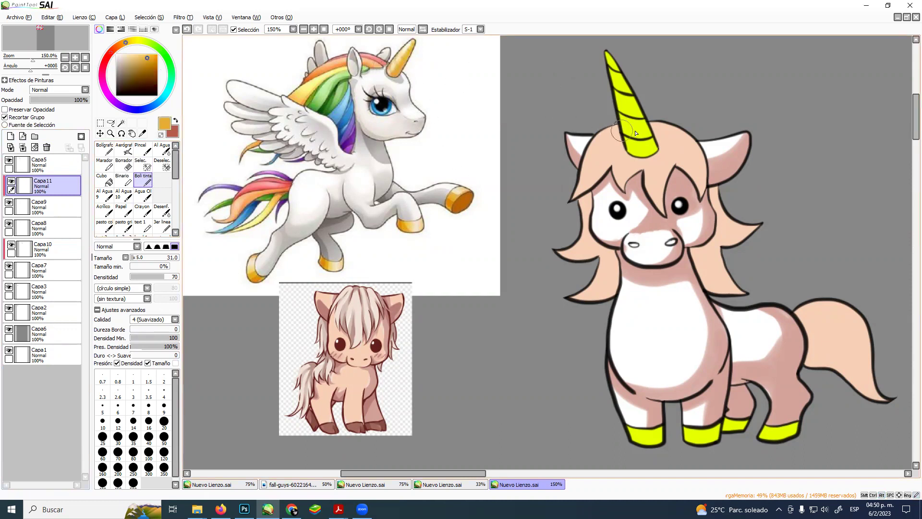
{"action": "mouse_move", "coordinate": [650, 137]}
{"action": "left_mouse_down"}
{"action": "mouse_move", "coordinate": [638, 168]}
{"action": "mouse_move", "coordinate": [640, 124]}
{"action": "mouse_move", "coordinate": [646, 131]}
{"action": "mouse_move", "coordinate": [605, 48]}
{"action": "mouse_move", "coordinate": [653, 156]}
{"action": "mouse_move", "coordinate": [648, 122]}
{"action": "mouse_move", "coordinate": [661, 160]}
{"action": "left_mouse_up"}
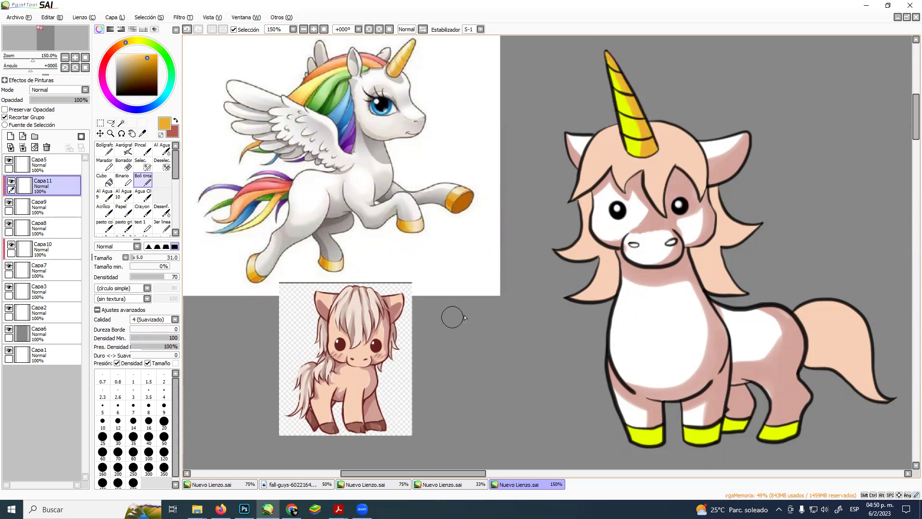
{"action": "mouse_move", "coordinate": [665, 429]}
{"action": "left_mouse_down"}
{"action": "mouse_move", "coordinate": [653, 439]}
{"action": "mouse_move", "coordinate": [659, 452]}
{"action": "left_mouse_up"}
{"action": "mouse_move", "coordinate": [692, 423]}
{"action": "left_mouse_down"}
{"action": "mouse_move", "coordinate": [710, 435]}
{"action": "mouse_move", "coordinate": [716, 416]}
{"action": "mouse_move", "coordinate": [720, 437]}
{"action": "mouse_move", "coordinate": [737, 435]}
{"action": "mouse_move", "coordinate": [739, 417]}
{"action": "mouse_move", "coordinate": [729, 423]}
{"action": "mouse_move", "coordinate": [744, 438]}
{"action": "mouse_move", "coordinate": [776, 444]}
{"action": "mouse_move", "coordinate": [785, 420]}
{"action": "mouse_move", "coordinate": [772, 437]}
{"action": "mouse_move", "coordinate": [794, 429]}
{"action": "mouse_move", "coordinate": [773, 447]}
{"action": "left_mouse_up"}
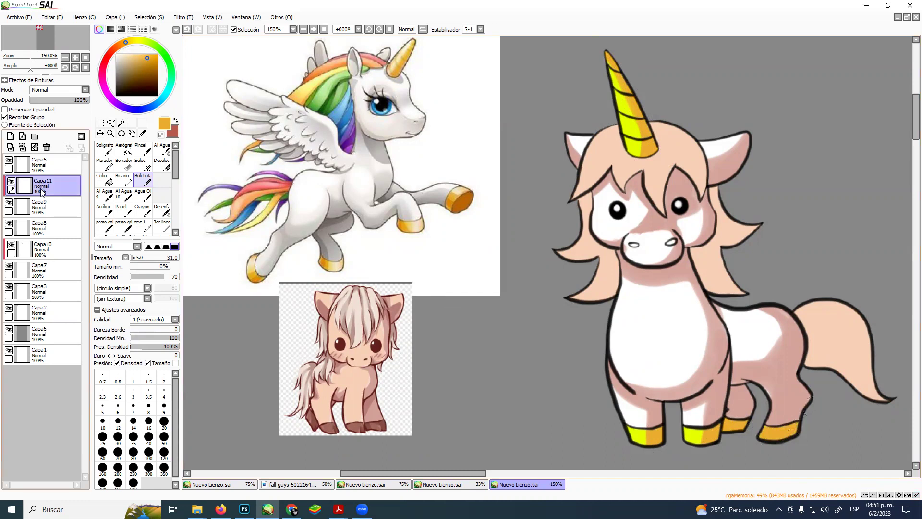
Hide and show the layers one at a time to examine which part of the unicorn each holds
{"action": "left_click", "coordinate": [9, 160]}
{"action": "left_click", "coordinate": [9, 160]}
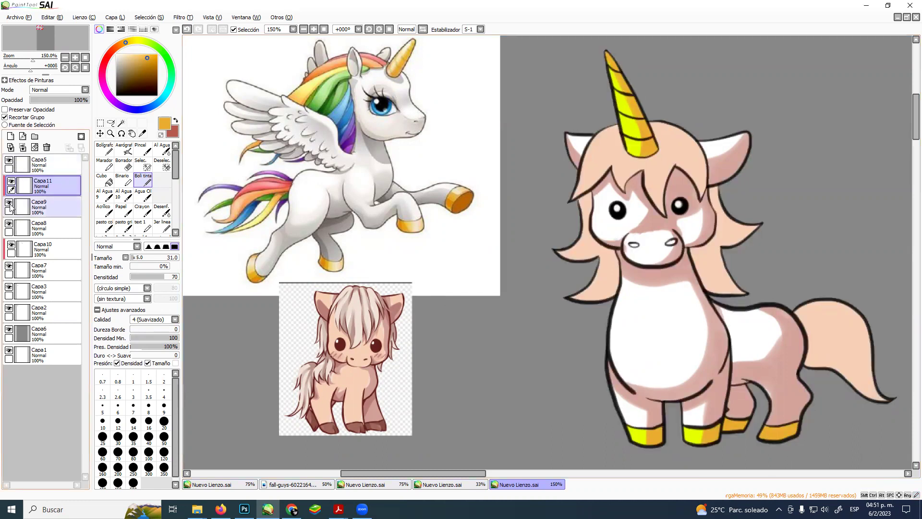
{"action": "left_click", "coordinate": [9, 203]}
{"action": "left_click", "coordinate": [9, 203]}
{"action": "left_click", "coordinate": [9, 203]}
{"action": "left_click", "coordinate": [9, 203]}
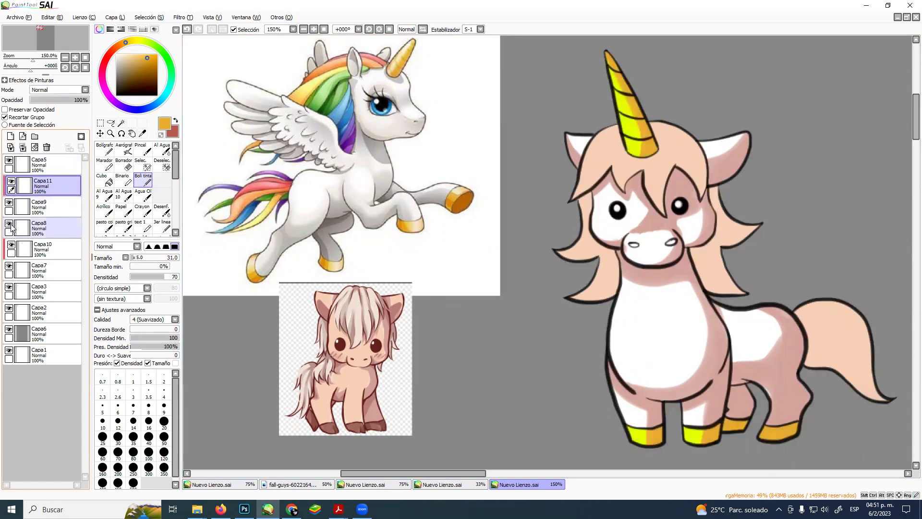
{"action": "left_click", "coordinate": [9, 289]}
{"action": "left_click", "coordinate": [9, 288]}
{"action": "left_click", "coordinate": [9, 266]}
{"action": "left_click", "coordinate": [9, 265]}
{"action": "left_click", "coordinate": [10, 265]}
{"action": "left_click", "coordinate": [9, 265]}
{"action": "left_click", "coordinate": [10, 308]}
{"action": "left_click", "coordinate": [9, 310]}
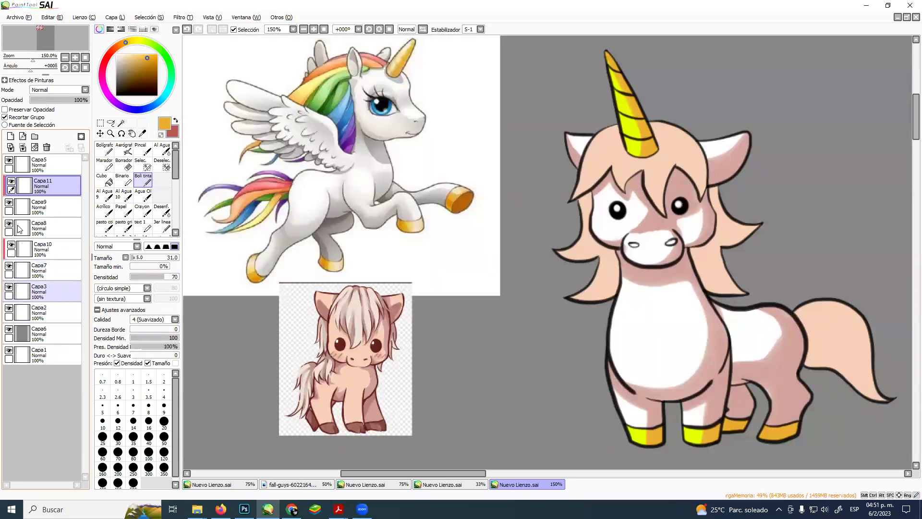
{"action": "left_click", "coordinate": [9, 163]}
{"action": "left_click", "coordinate": [9, 164]}
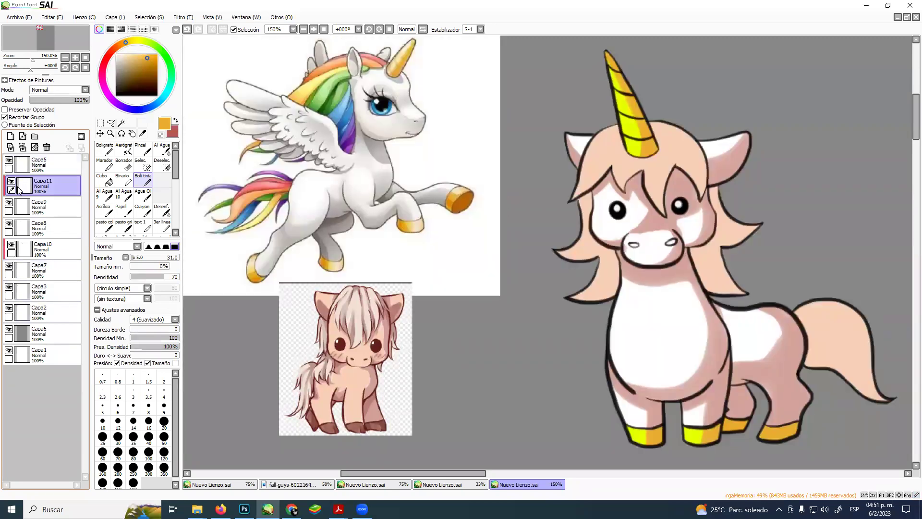
{"action": "left_click", "coordinate": [15, 205]}
{"action": "left_click", "coordinate": [10, 203]}
{"action": "left_click", "coordinate": [10, 203]}
{"action": "left_click", "coordinate": [9, 224]}
{"action": "left_click", "coordinate": [9, 224]}
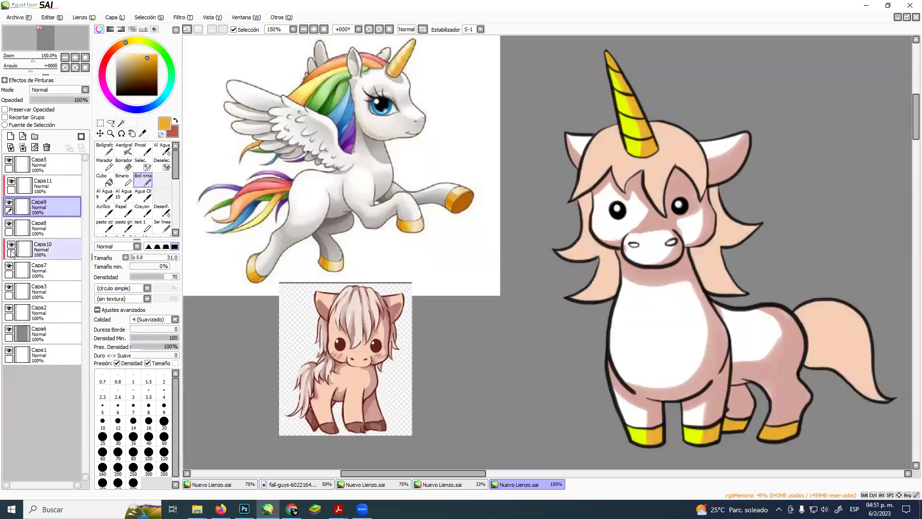
{"action": "left_click", "coordinate": [9, 267]}
{"action": "left_click", "coordinate": [9, 267]}
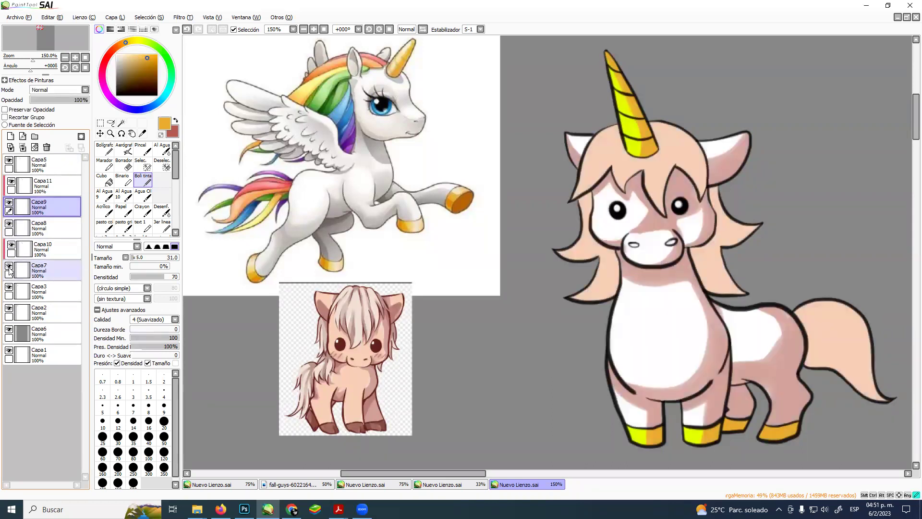
Create a new layer clipped to Capa7 and sample the muted shadow colour from the small pony's mane
{"action": "left_click", "coordinate": [38, 275]}
{"action": "left_click", "coordinate": [10, 117]}
{"action": "left_click", "coordinate": [11, 136]}
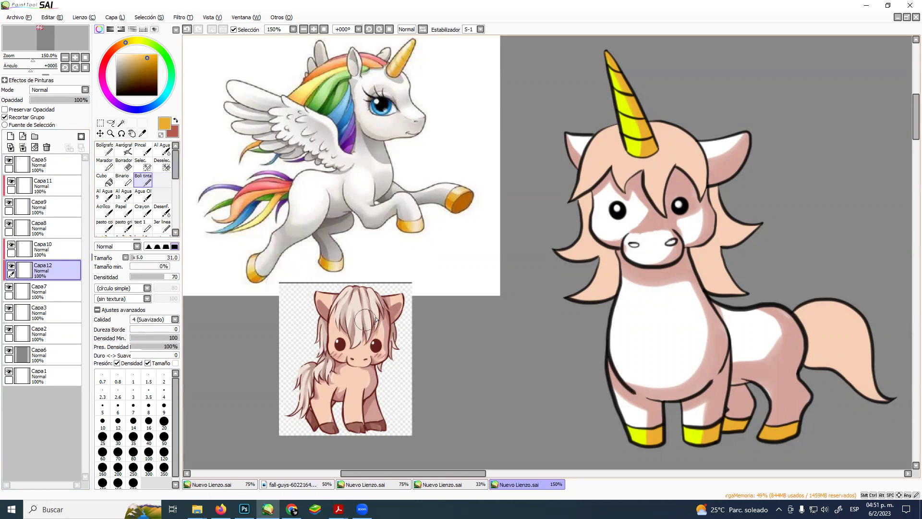
{"action": "left_click", "coordinate": [356, 331], "text": "alt"}
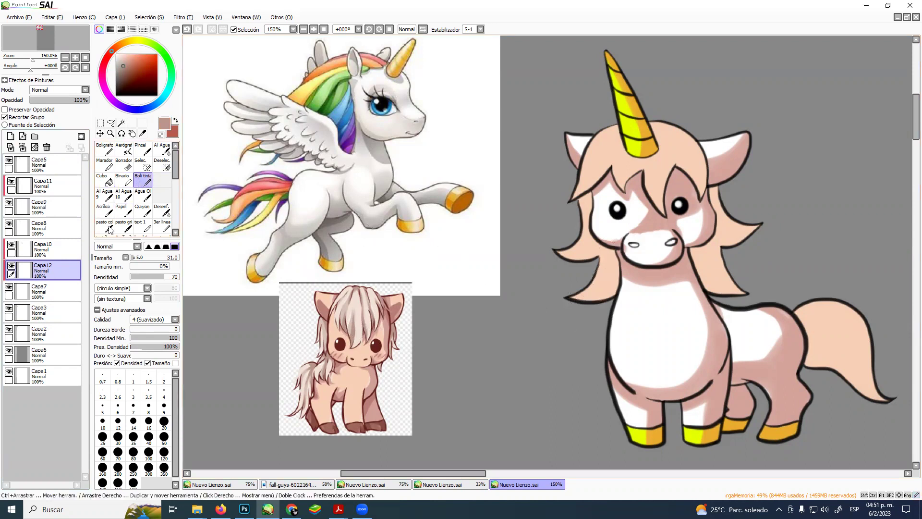
{"action": "left_click", "coordinate": [9, 288]}
{"action": "left_click", "coordinate": [9, 287]}
{"action": "mouse_move", "coordinate": [611, 330]}
{"action": "left_mouse_down"}
{"action": "mouse_move", "coordinate": [685, 325]}
{"action": "mouse_move", "coordinate": [622, 310]}
{"action": "left_mouse_up"}
{"action": "key", "text": "ctrl+z"}
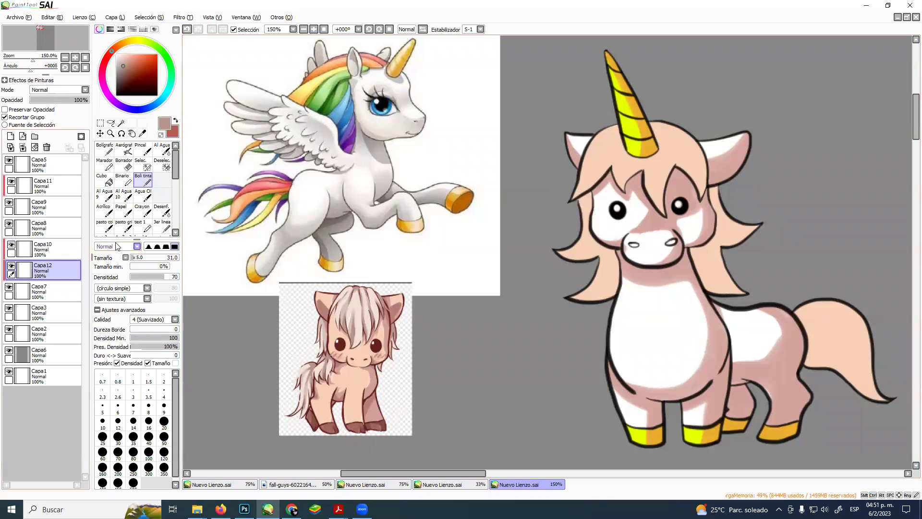
Create a new layer above the mane and tail layer Capa8 and clip it to that layer
{"action": "left_click", "coordinate": [10, 224]}
{"action": "left_click", "coordinate": [9, 224]}
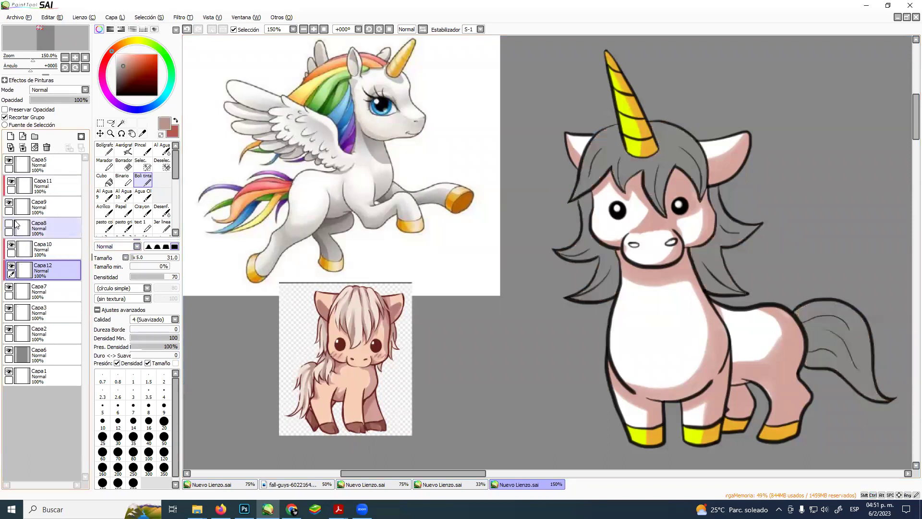
{"action": "left_click", "coordinate": [54, 225]}
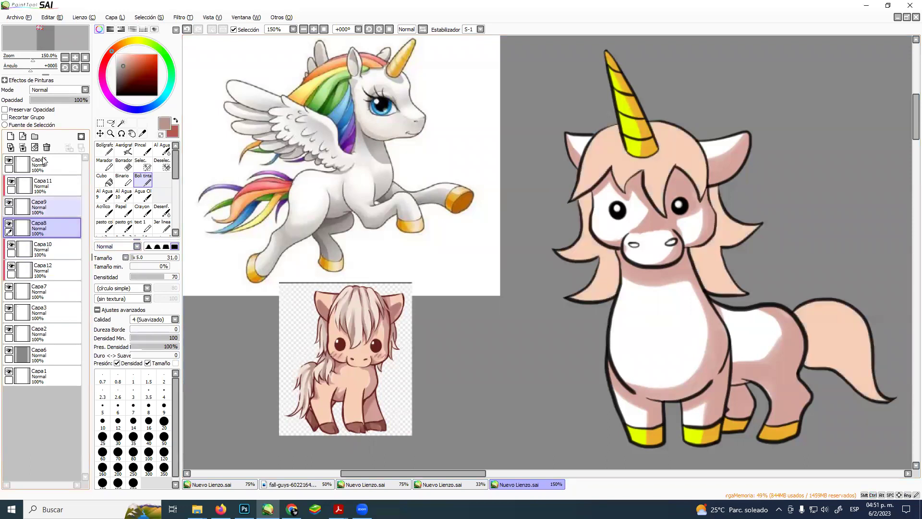
{"action": "left_click", "coordinate": [10, 136]}
{"action": "left_click", "coordinate": [22, 118]}
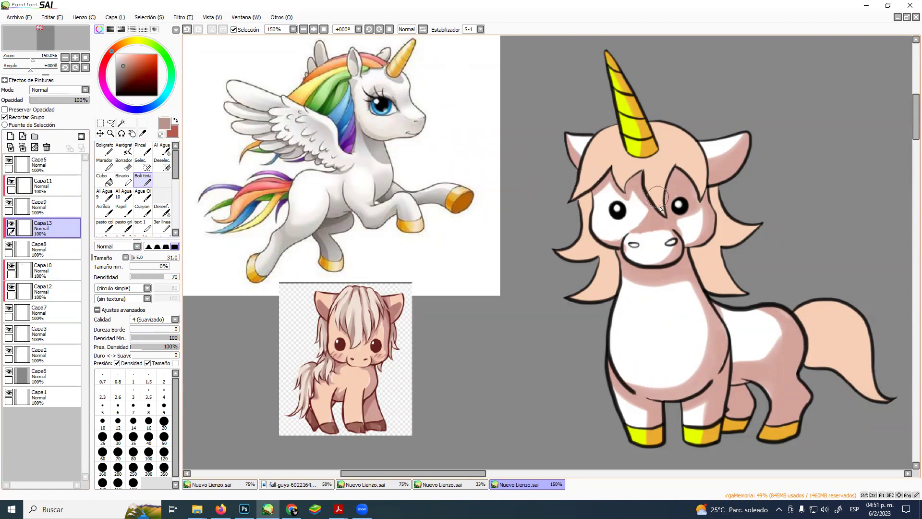
Try shading the fringe beneath the horn and the mane locks left of the face at brush size 31
{"action": "mouse_move", "coordinate": [667, 219]}
{"action": "left_mouse_down"}
{"action": "mouse_move", "coordinate": [644, 159]}
{"action": "mouse_move", "coordinate": [619, 204]}
{"action": "left_mouse_up"}
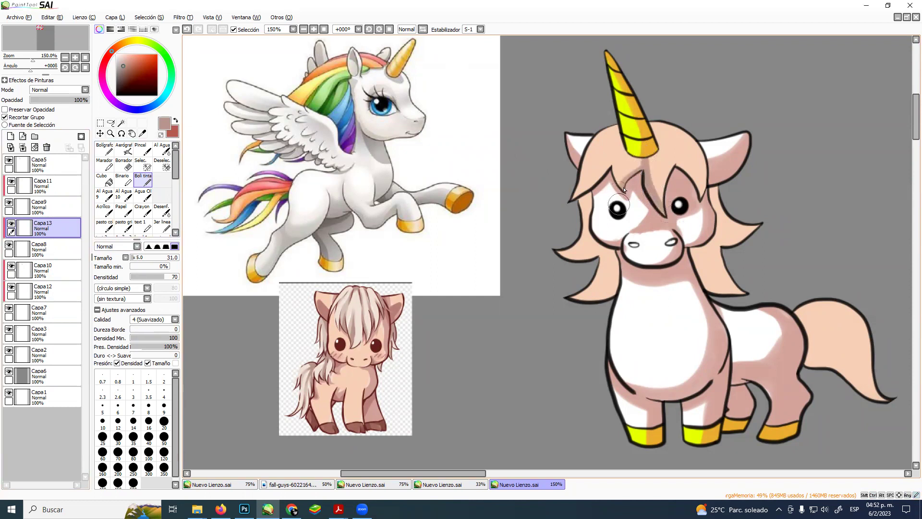
{"action": "mouse_move", "coordinate": [644, 149]}
{"action": "left_mouse_down"}
{"action": "mouse_move", "coordinate": [615, 199]}
{"action": "mouse_move", "coordinate": [625, 191]}
{"action": "mouse_move", "coordinate": [613, 155]}
{"action": "mouse_move", "coordinate": [631, 185]}
{"action": "mouse_move", "coordinate": [610, 157]}
{"action": "mouse_move", "coordinate": [628, 197]}
{"action": "mouse_move", "coordinate": [608, 153]}
{"action": "mouse_move", "coordinate": [558, 215]}
{"action": "mouse_move", "coordinate": [610, 163]}
{"action": "mouse_move", "coordinate": [606, 183]}
{"action": "left_mouse_up"}
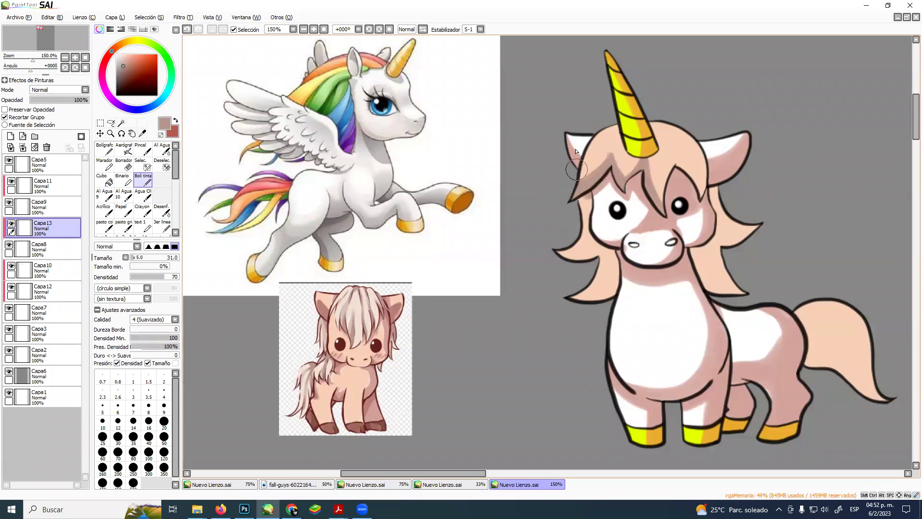
{"action": "key", "text": "e"}
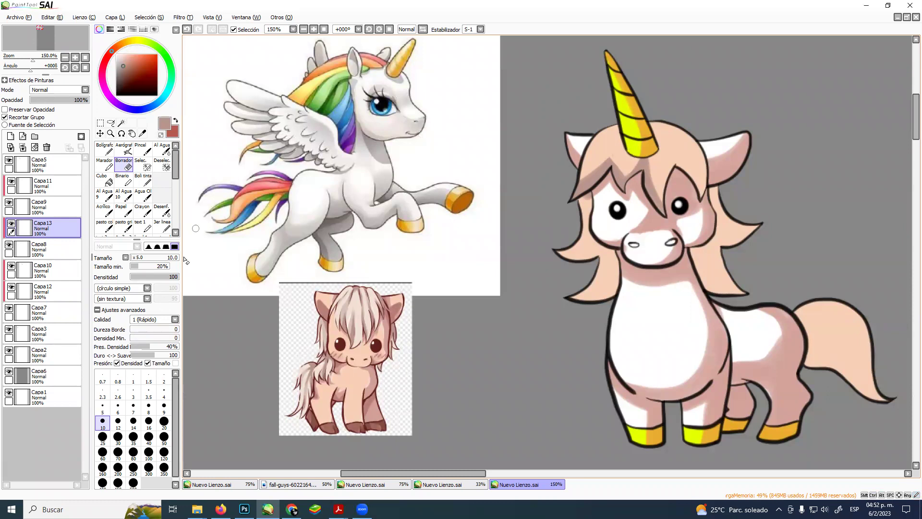
{"action": "left_click", "coordinate": [143, 181]}
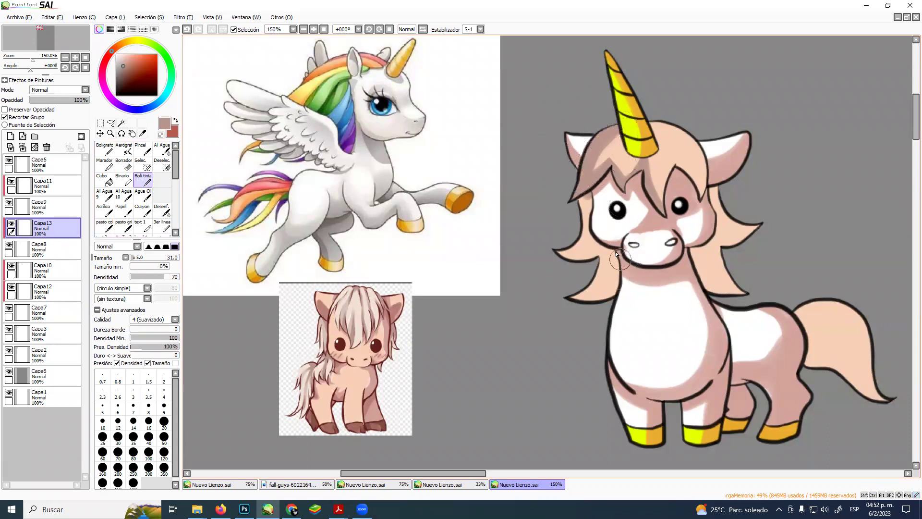
{"action": "mouse_move", "coordinate": [595, 258]}
{"action": "left_mouse_down"}
{"action": "mouse_move", "coordinate": [562, 254]}
{"action": "mouse_move", "coordinate": [586, 201]}
{"action": "mouse_move", "coordinate": [608, 242]}
{"action": "mouse_move", "coordinate": [597, 281]}
{"action": "mouse_move", "coordinate": [622, 269]}
{"action": "mouse_move", "coordinate": [624, 276]}
{"action": "mouse_move", "coordinate": [595, 274]}
{"action": "mouse_move", "coordinate": [597, 300]}
{"action": "left_mouse_up"}
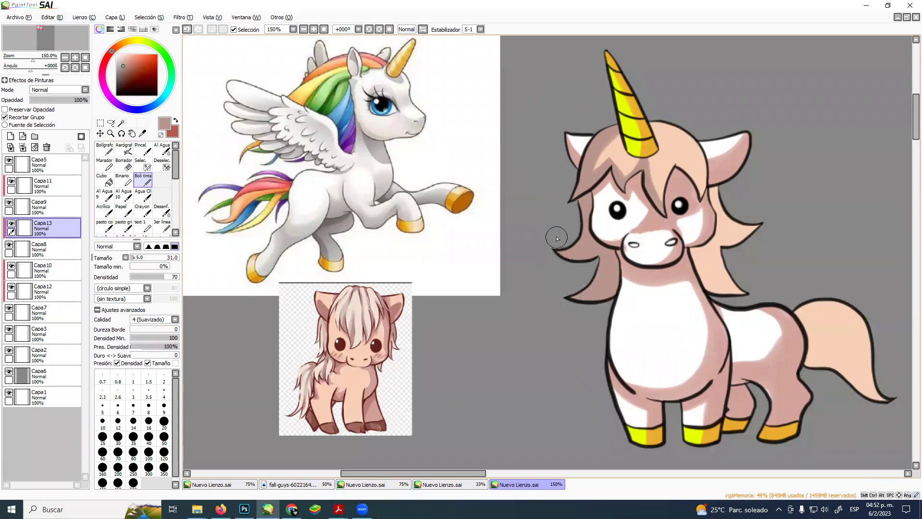
Undo the mane shading strokes and the clipping of layer Capa13
{"action": "key", "text": "ctrl+z"}
{"action": "key", "text": "ctrl+z"}
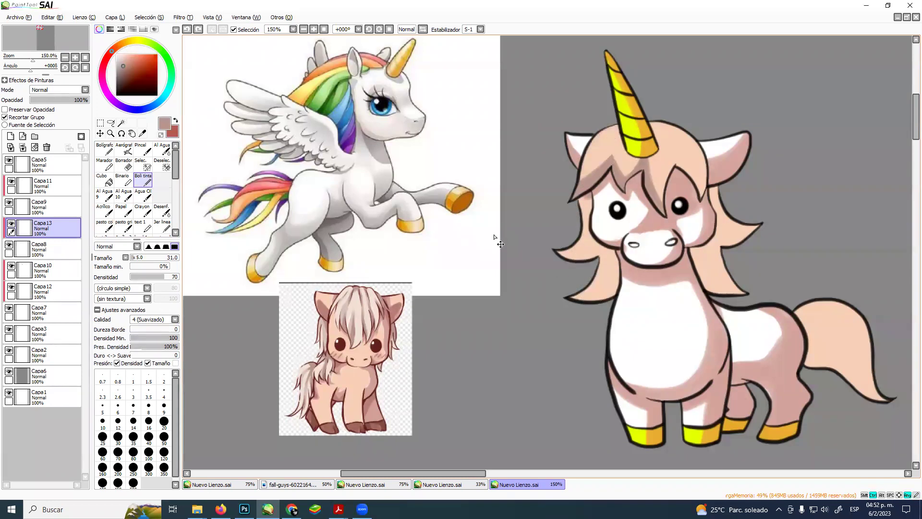
{"action": "key", "text": "ctrl+z"}
{"action": "key", "text": "ctrl+z"}
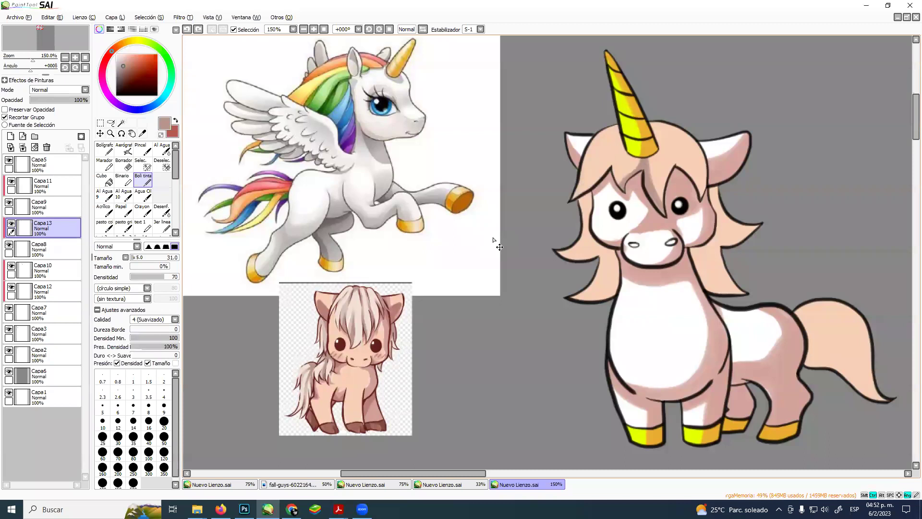
{"action": "key", "text": "ctrl+z"}
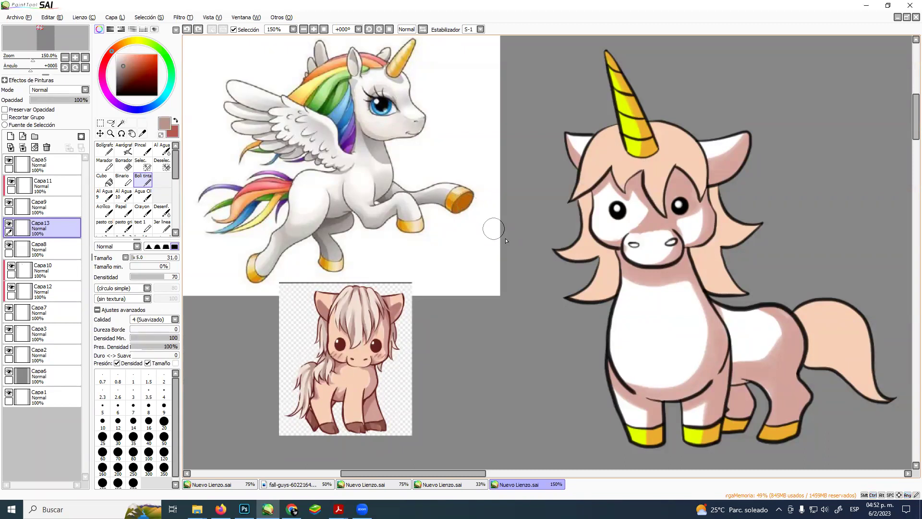
{"action": "mouse_move", "coordinate": [570, 201]}
{"action": "left_mouse_down"}
{"action": "mouse_move", "coordinate": [605, 159]}
{"action": "mouse_move", "coordinate": [597, 181]}
{"action": "mouse_move", "coordinate": [573, 197]}
{"action": "mouse_move", "coordinate": [604, 164]}
{"action": "mouse_move", "coordinate": [588, 192]}
{"action": "mouse_move", "coordinate": [611, 170]}
{"action": "left_mouse_up"}
{"action": "mouse_move", "coordinate": [609, 164]}
{"action": "left_mouse_down"}
{"action": "mouse_move", "coordinate": [621, 191]}
{"action": "mouse_move", "coordinate": [618, 173]}
{"action": "mouse_move", "coordinate": [602, 170]}
{"action": "mouse_move", "coordinate": [606, 157]}
{"action": "mouse_move", "coordinate": [593, 173]}
{"action": "mouse_move", "coordinate": [611, 151]}
{"action": "mouse_move", "coordinate": [582, 187]}
{"action": "mouse_move", "coordinate": [611, 152]}
{"action": "mouse_move", "coordinate": [615, 189]}
{"action": "mouse_move", "coordinate": [624, 195]}
{"action": "mouse_move", "coordinate": [612, 165]}
{"action": "mouse_move", "coordinate": [570, 206]}
{"action": "left_mouse_up"}
{"action": "key", "text": "e"}
{"action": "key", "text": "ctrl+alt"}
{"action": "mouse_move", "coordinate": [612, 182]}
{"action": "left_mouse_down"}
{"action": "mouse_move", "coordinate": [626, 169]}
{"action": "mouse_move", "coordinate": [597, 170]}
{"action": "mouse_move", "coordinate": [575, 209]}
{"action": "left_mouse_up"}
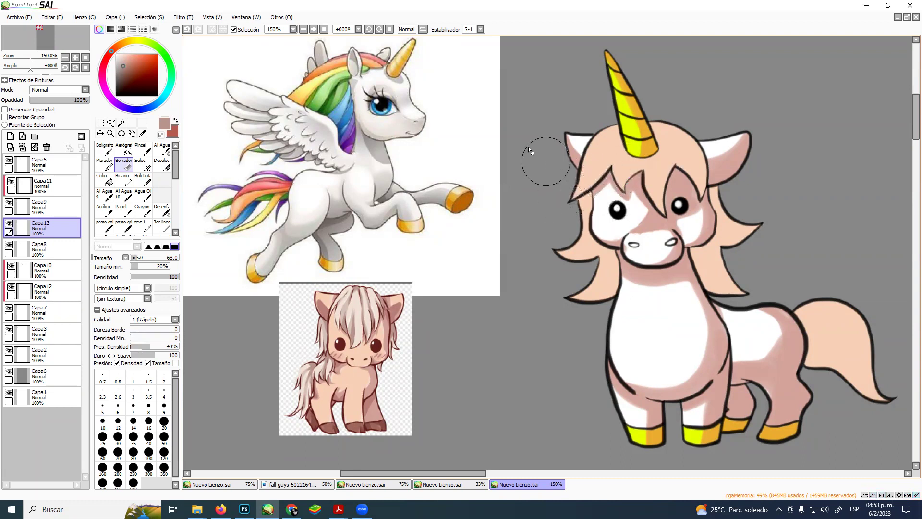
{"action": "left_click", "coordinate": [143, 181]}
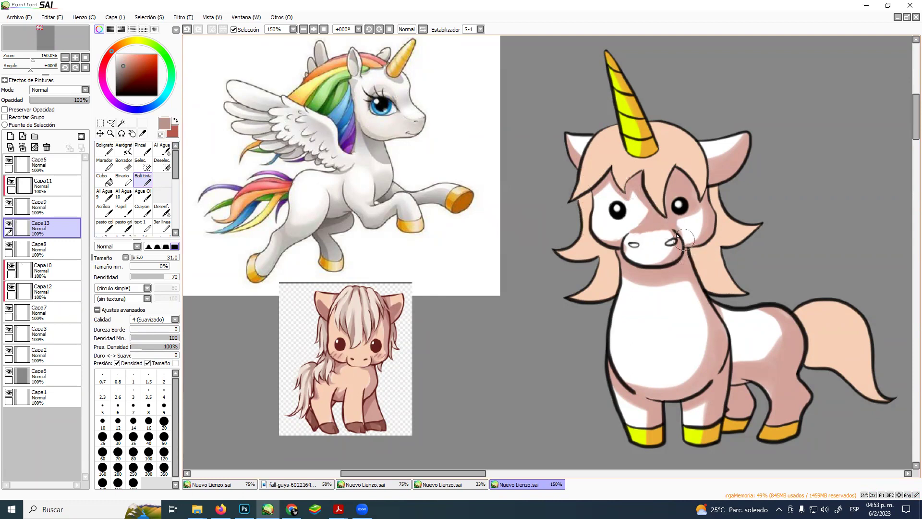
{"action": "mouse_move", "coordinate": [710, 274]}
{"action": "left_mouse_down"}
{"action": "mouse_move", "coordinate": [694, 251]}
{"action": "mouse_move", "coordinate": [737, 291]}
{"action": "mouse_move", "coordinate": [695, 252]}
{"action": "mouse_move", "coordinate": [713, 255]}
{"action": "mouse_move", "coordinate": [709, 236]}
{"action": "left_mouse_up"}
{"action": "key", "text": "ctrl+z"}
Clip Capa13 to the mane layer and shade the right mane locks, the lower left lock and the fringe's right side
{"action": "left_click", "coordinate": [4, 117]}
{"action": "mouse_move", "coordinate": [726, 288]}
{"action": "left_mouse_down"}
{"action": "mouse_move", "coordinate": [696, 233]}
{"action": "mouse_move", "coordinate": [727, 283]}
{"action": "mouse_move", "coordinate": [723, 240]}
{"action": "mouse_move", "coordinate": [749, 226]}
{"action": "mouse_move", "coordinate": [732, 239]}
{"action": "left_mouse_up"}
{"action": "mouse_move", "coordinate": [569, 299]}
{"action": "left_mouse_down"}
{"action": "mouse_move", "coordinate": [590, 296]}
{"action": "mouse_move", "coordinate": [614, 241]}
{"action": "mouse_move", "coordinate": [610, 269]}
{"action": "mouse_move", "coordinate": [620, 258]}
{"action": "mouse_move", "coordinate": [615, 293]}
{"action": "left_mouse_up"}
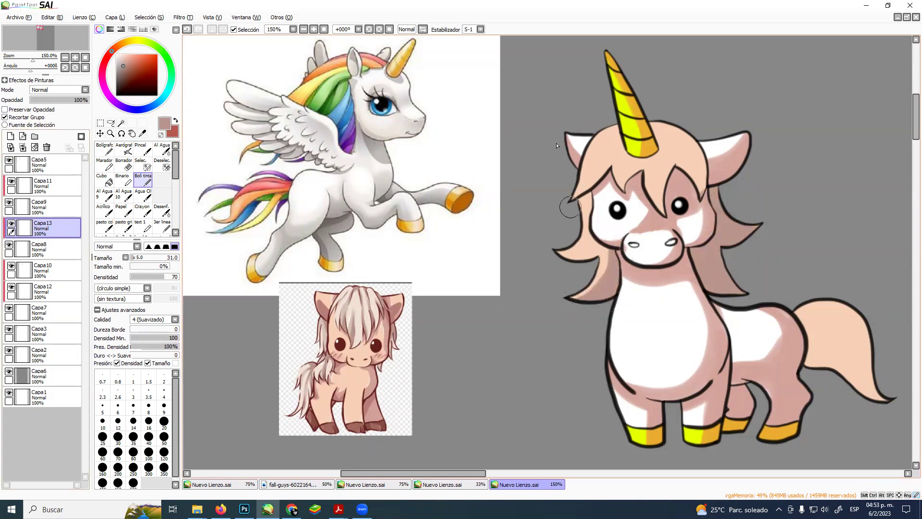
{"action": "mouse_move", "coordinate": [664, 205]}
{"action": "left_mouse_down"}
{"action": "mouse_move", "coordinate": [678, 144]}
{"action": "mouse_move", "coordinate": [670, 165]}
{"action": "mouse_move", "coordinate": [675, 151]}
{"action": "mouse_move", "coordinate": [707, 192]}
{"action": "mouse_move", "coordinate": [673, 166]}
{"action": "mouse_move", "coordinate": [675, 156]}
{"action": "mouse_move", "coordinate": [710, 208]}
{"action": "mouse_move", "coordinate": [700, 196]}
{"action": "mouse_move", "coordinate": [705, 151]}
{"action": "left_mouse_up"}
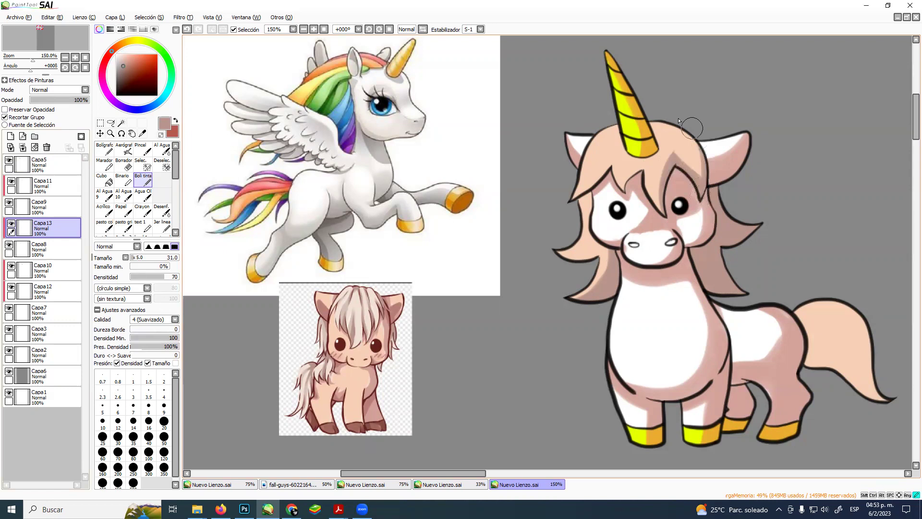
{"action": "mouse_move", "coordinate": [638, 117]}
{"action": "left_mouse_down"}
{"action": "mouse_move", "coordinate": [694, 139]}
{"action": "mouse_move", "coordinate": [712, 189]}
{"action": "mouse_move", "coordinate": [706, 207]}
{"action": "mouse_move", "coordinate": [689, 150]}
{"action": "mouse_move", "coordinate": [644, 126]}
{"action": "mouse_move", "coordinate": [662, 127]}
{"action": "mouse_move", "coordinate": [700, 167]}
{"action": "mouse_move", "coordinate": [660, 132]}
{"action": "mouse_move", "coordinate": [690, 165]}
{"action": "mouse_move", "coordinate": [657, 144]}
{"action": "mouse_move", "coordinate": [674, 168]}
{"action": "mouse_move", "coordinate": [649, 142]}
{"action": "mouse_move", "coordinate": [716, 229]}
{"action": "mouse_move", "coordinate": [664, 154]}
{"action": "mouse_move", "coordinate": [679, 173]}
{"action": "left_mouse_up"}
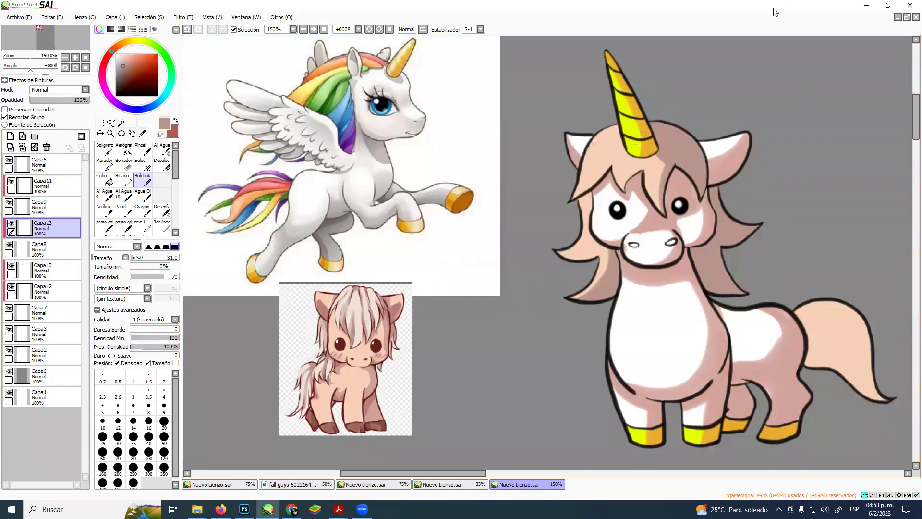
Hide the grey background layer Capa6 and capture a screen snip of the whole unicorn
{"action": "left_click", "coordinate": [9, 373]}
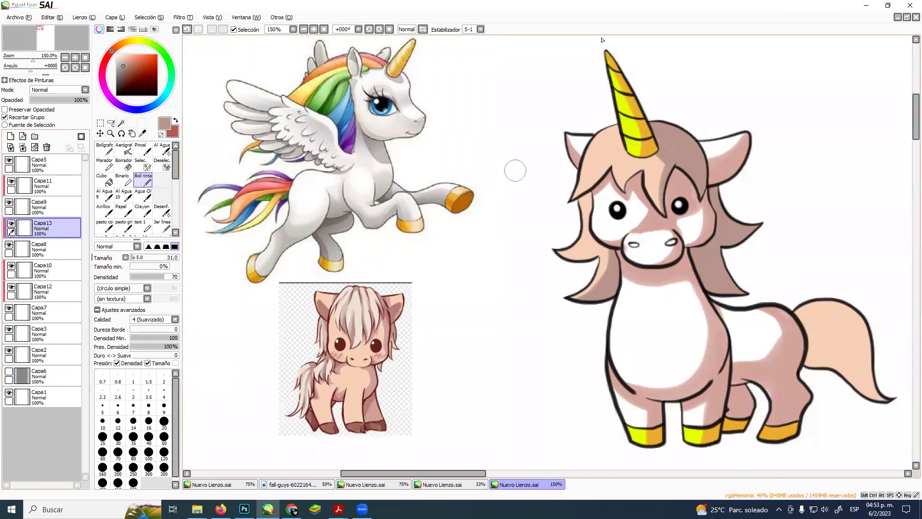
{"action": "key", "text": "super+shift+s"}
{"action": "left_click_drag", "start_coordinate": [514, 40], "coordinate": [903, 453]}
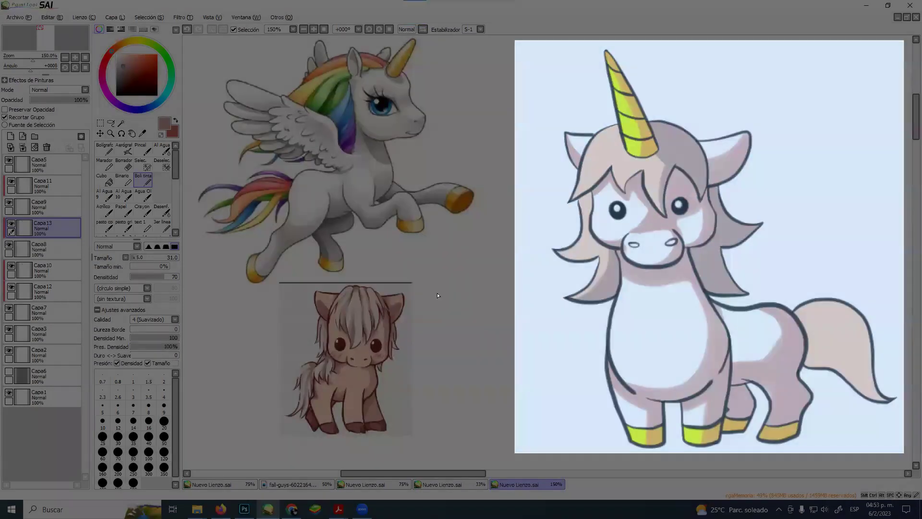
Switch to Photoshop, delete the cloud character layer and paste the captured unicorn over the magenta background
{"action": "left_click", "coordinate": [244, 509]}
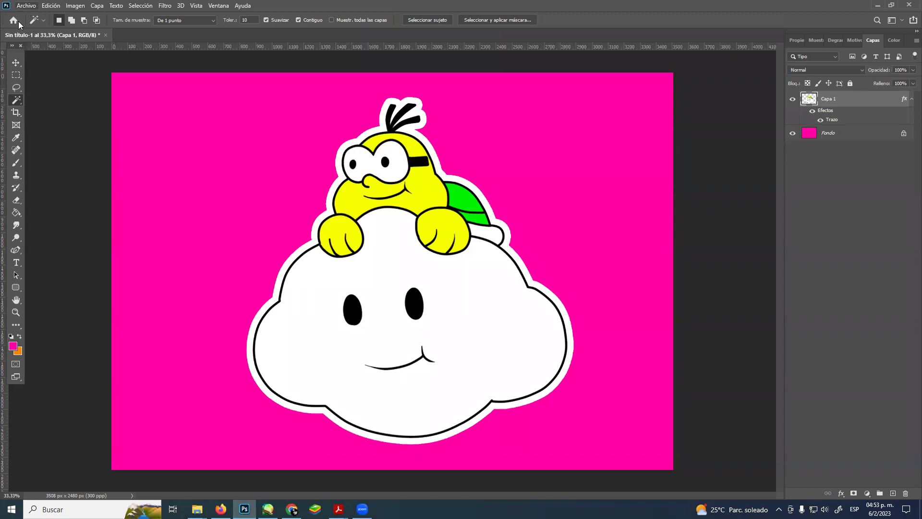
{"action": "key", "text": "Delete"}
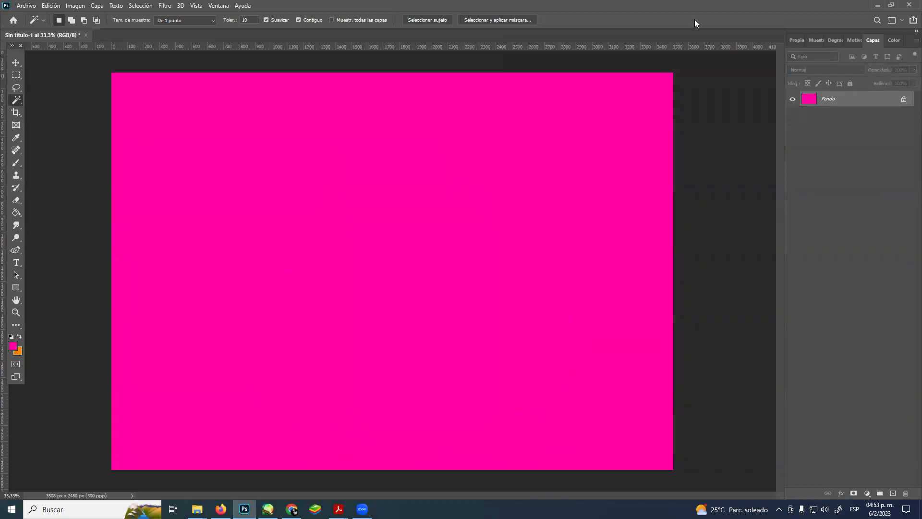
{"action": "key", "text": "ctrl+v"}
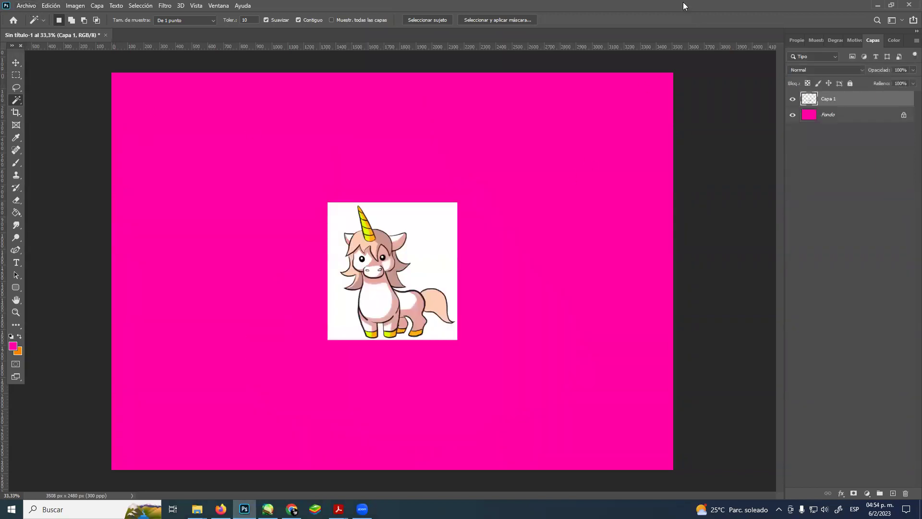
Scale the pasted unicorn up to nearly the full canvas height, position it centrally and activate the Magic Wand tool
{"action": "key", "text": "ctrl+t"}
{"action": "left_click_drag", "start_coordinate": [410, 256], "coordinate": [300, 147]}
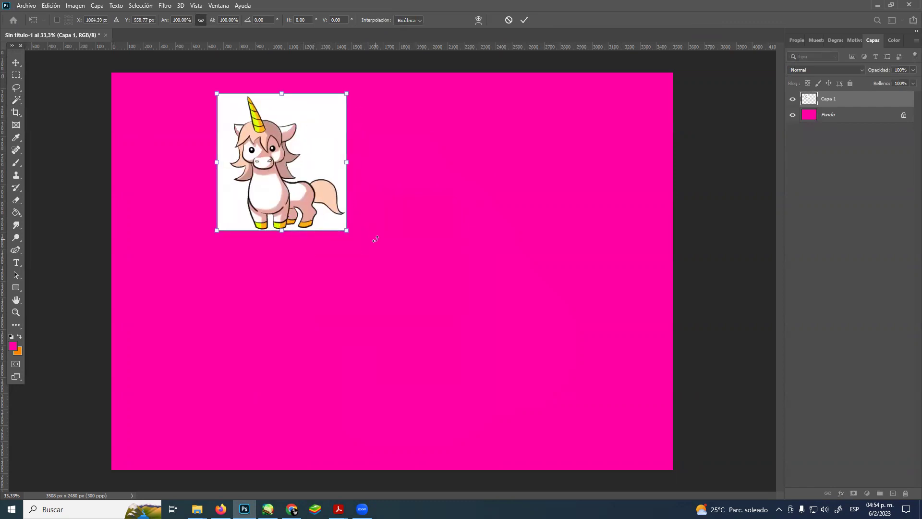
{"action": "left_click_drag", "start_coordinate": [398, 264], "coordinate": [641, 388]}
{"action": "left_click_drag", "start_coordinate": [442, 354], "coordinate": [446, 337]}
{"action": "key", "text": "Return"}
{"action": "key", "text": "w"}
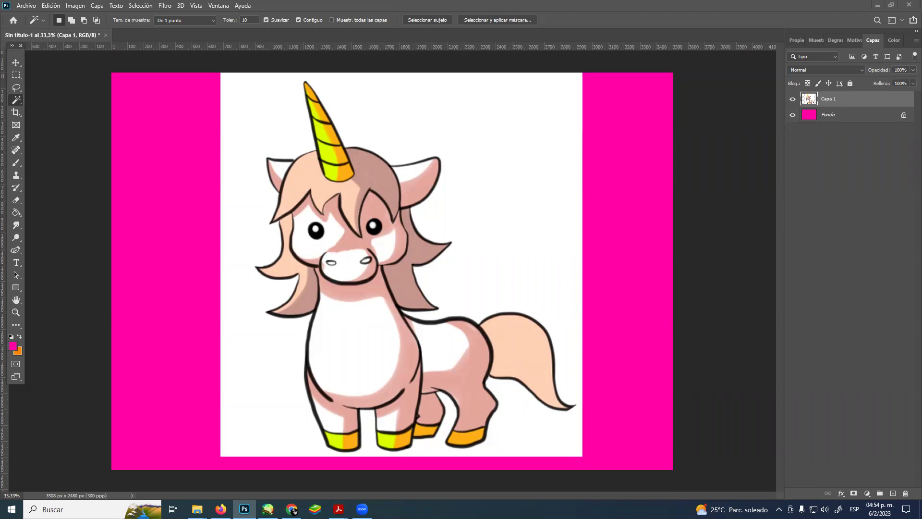
Select the white area around the pasted unicorn with the Magic Wand, delete it and deselect
{"action": "left_click", "coordinate": [256, 129]}
{"action": "key", "text": "Delete"}
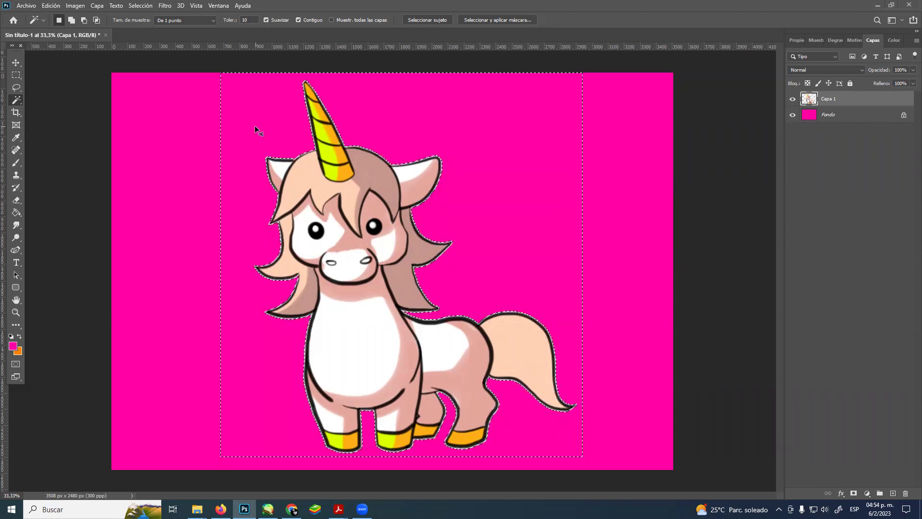
{"action": "key", "text": "ctrl+d"}
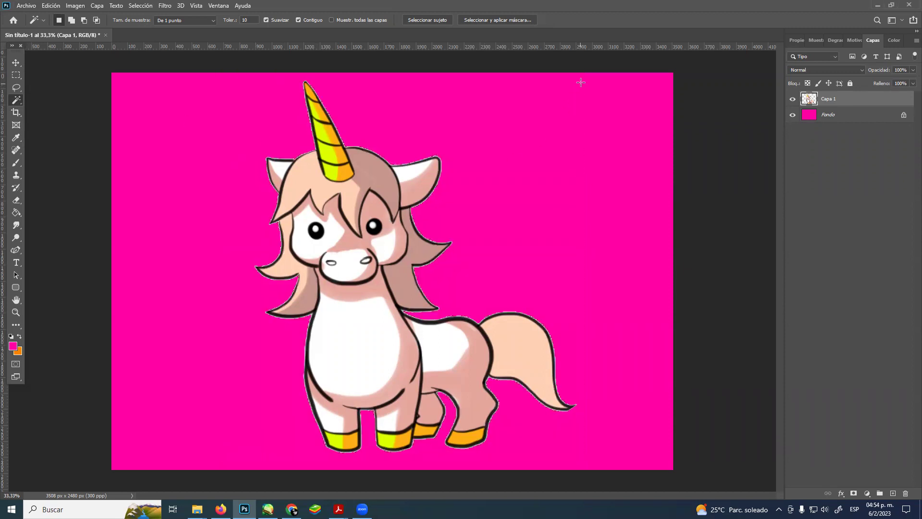
Add a white outside Stroke of 43 px at 100% opacity to the cut-out unicorn on Capa 1
{"action": "right_click", "coordinate": [842, 99]}
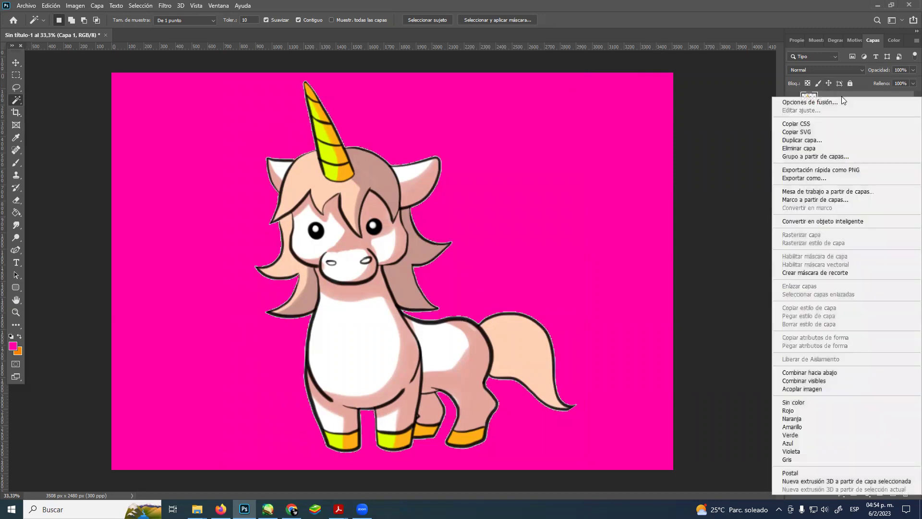
{"action": "left_click", "coordinate": [817, 99]}
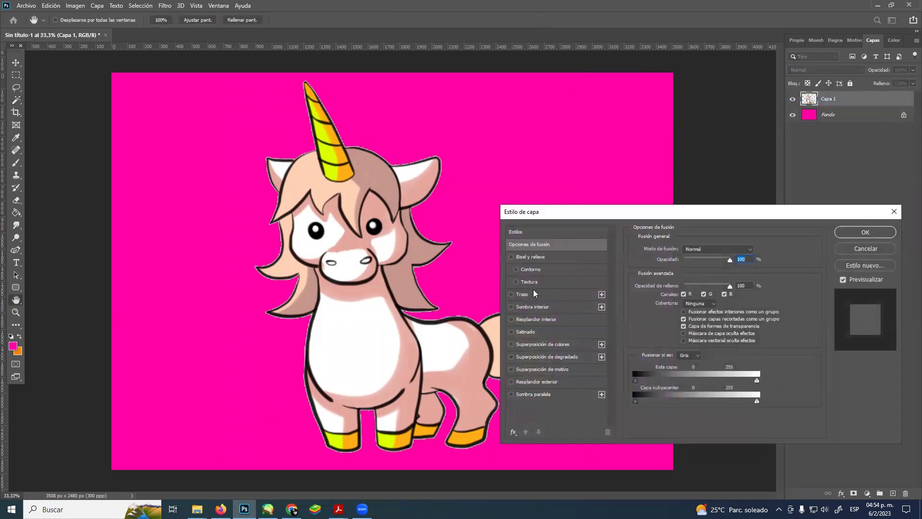
{"action": "left_click", "coordinate": [536, 294]}
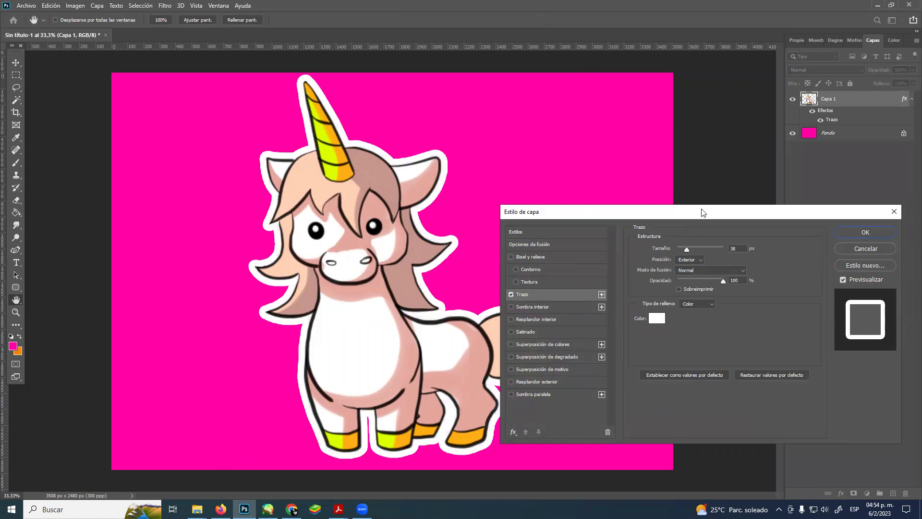
{"action": "left_click_drag", "start_coordinate": [702, 212], "coordinate": [687, 39]}
{"action": "left_click_drag", "start_coordinate": [676, 76], "coordinate": [673, 74]}
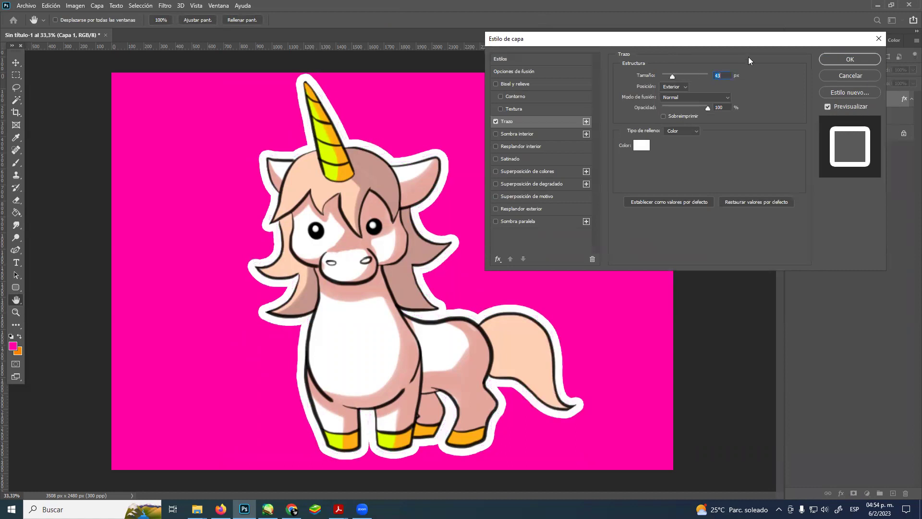
{"action": "left_click", "coordinate": [828, 59]}
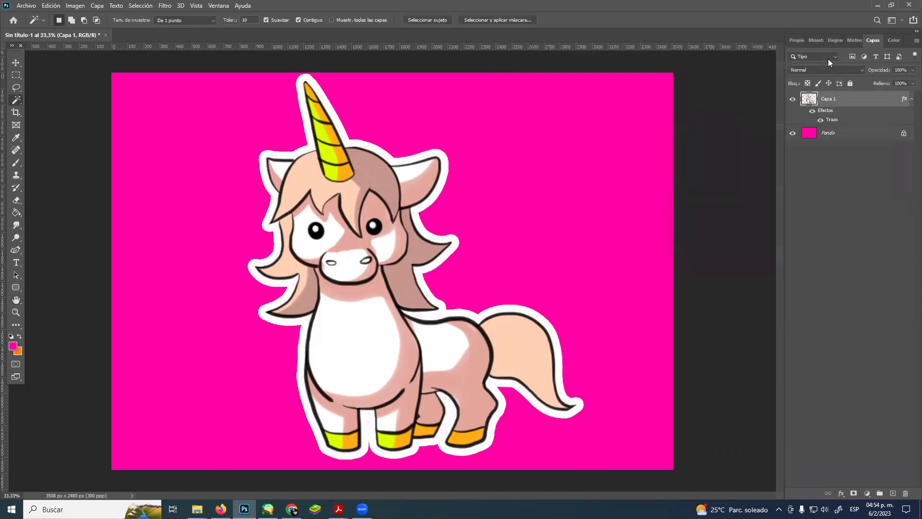
Scale the outlined unicorn down slightly and reposition it near the middle of the magenta canvas
{"action": "key", "text": "ctrl+t"}
{"action": "left_click_drag", "start_coordinate": [254, 80], "coordinate": [293, 125]}
{"action": "left_click_drag", "start_coordinate": [441, 248], "coordinate": [429, 221]}
{"action": "key", "text": "Return"}
{"action": "key", "text": "w"}
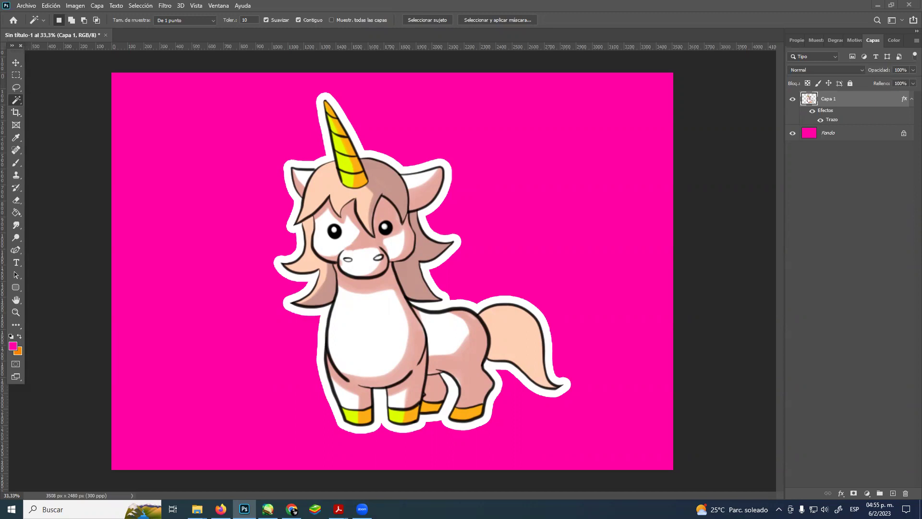
Switch to PaintTool SAI, check Capa8 by toggling its visibility and select the clipped shading layer Capa13
{"action": "key", "text": "alt+Tab"}
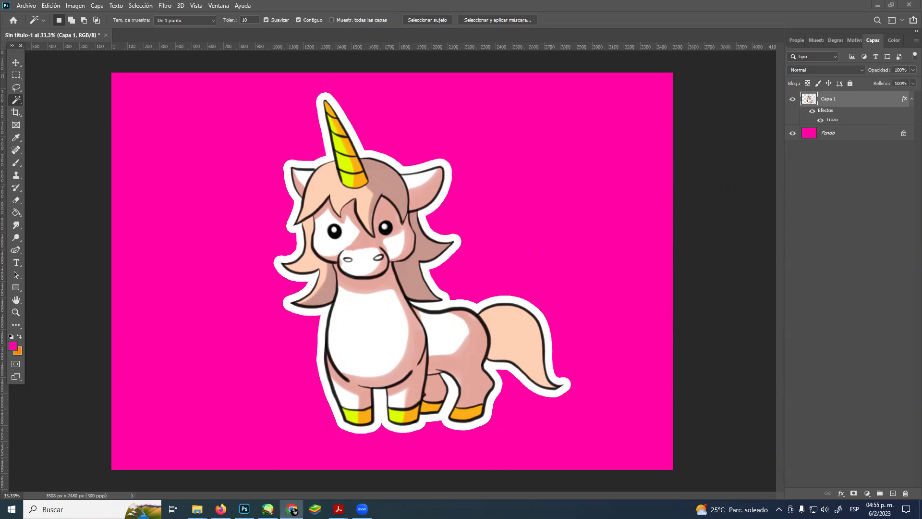
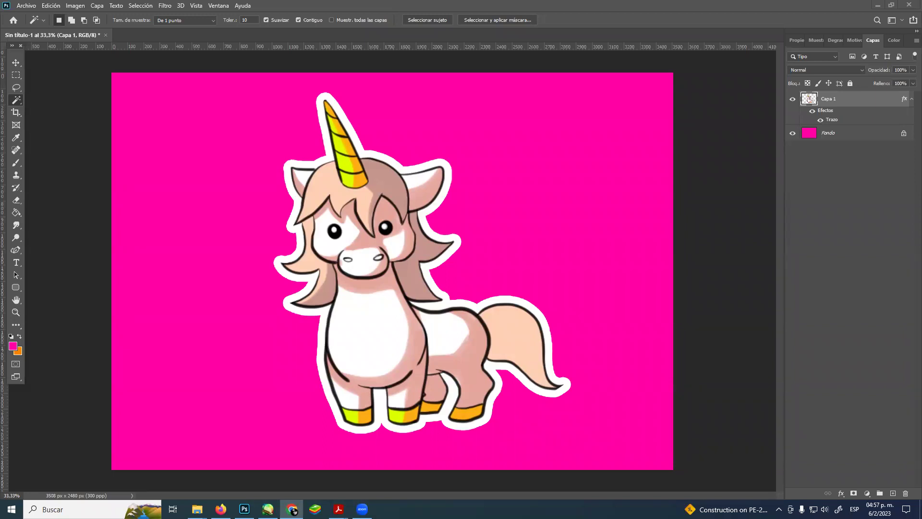
{"action": "left_click", "coordinate": [878, 5]}
{"action": "left_click", "coordinate": [769, 17]}
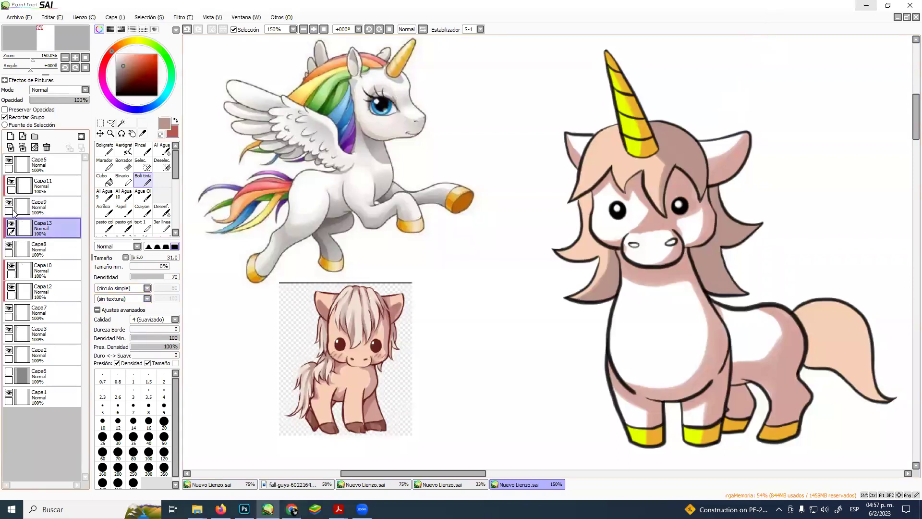
{"action": "left_click", "coordinate": [9, 244]}
{"action": "left_click", "coordinate": [10, 245]}
{"action": "left_click", "coordinate": [36, 230]}
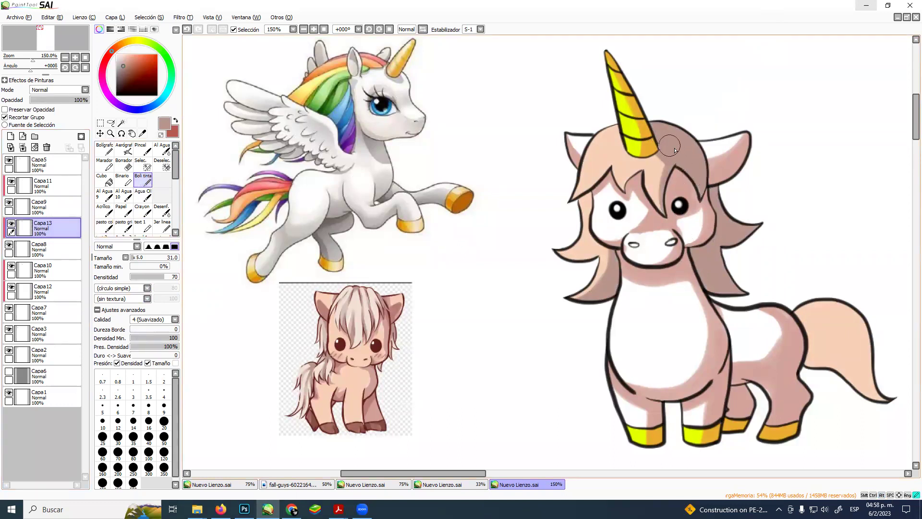
Shade the tail on Capa13 along its lower edge and from its base with tapered hair-like strokes
{"action": "mouse_move", "coordinate": [805, 342]}
{"action": "left_mouse_down"}
{"action": "mouse_move", "coordinate": [840, 348]}
{"action": "mouse_move", "coordinate": [883, 399]}
{"action": "left_mouse_up"}
{"action": "mouse_move", "coordinate": [820, 360]}
{"action": "left_mouse_down"}
{"action": "mouse_move", "coordinate": [855, 389]}
{"action": "mouse_move", "coordinate": [801, 334]}
{"action": "mouse_move", "coordinate": [796, 340]}
{"action": "mouse_move", "coordinate": [804, 328]}
{"action": "mouse_move", "coordinate": [844, 339]}
{"action": "mouse_move", "coordinate": [804, 343]}
{"action": "mouse_move", "coordinate": [844, 341]}
{"action": "mouse_move", "coordinate": [803, 350]}
{"action": "mouse_move", "coordinate": [843, 343]}
{"action": "mouse_move", "coordinate": [798, 334]}
{"action": "mouse_move", "coordinate": [830, 312]}
{"action": "mouse_move", "coordinate": [799, 336]}
{"action": "mouse_move", "coordinate": [850, 331]}
{"action": "mouse_move", "coordinate": [830, 338]}
{"action": "mouse_move", "coordinate": [809, 323]}
{"action": "mouse_move", "coordinate": [849, 340]}
{"action": "mouse_move", "coordinate": [800, 339]}
{"action": "mouse_move", "coordinate": [835, 322]}
{"action": "mouse_move", "coordinate": [831, 346]}
{"action": "mouse_move", "coordinate": [805, 343]}
{"action": "mouse_move", "coordinate": [862, 356]}
{"action": "left_mouse_up"}
{"action": "mouse_move", "coordinate": [799, 342]}
{"action": "left_mouse_down"}
{"action": "mouse_move", "coordinate": [849, 353]}
{"action": "mouse_move", "coordinate": [841, 355]}
{"action": "left_mouse_up"}
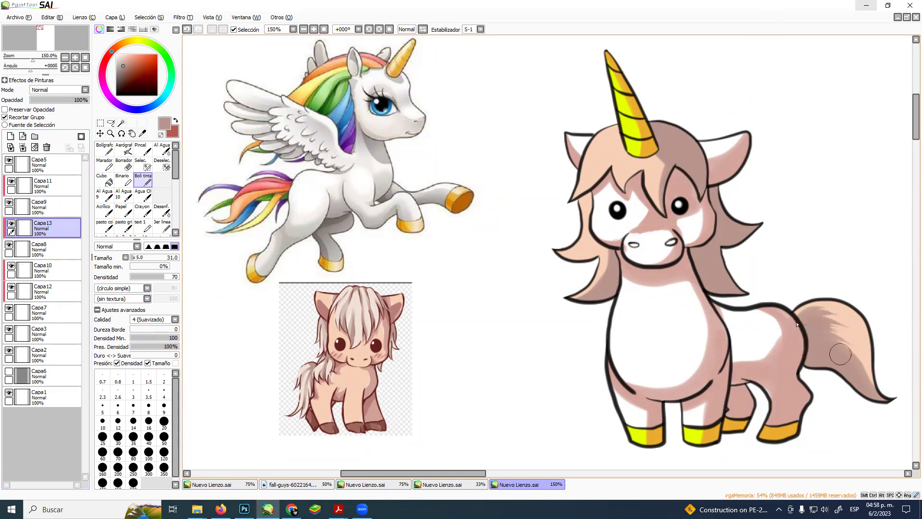
{"action": "mouse_move", "coordinate": [800, 326]}
{"action": "left_mouse_down"}
{"action": "mouse_move", "coordinate": [818, 312]}
{"action": "mouse_move", "coordinate": [821, 337]}
{"action": "mouse_move", "coordinate": [803, 317]}
{"action": "left_mouse_up"}
Toggle the visibility of the color and shading layers to identify which ones hold the horn and hooves
{"action": "left_click", "coordinate": [11, 266]}
{"action": "left_click", "coordinate": [10, 266]}
{"action": "left_click", "coordinate": [9, 309]}
{"action": "left_click", "coordinate": [9, 310]}
{"action": "left_click", "coordinate": [9, 310]}
{"action": "left_click", "coordinate": [10, 311]}
{"action": "left_click", "coordinate": [10, 206]}
{"action": "left_click", "coordinate": [11, 205]}
{"action": "left_click", "coordinate": [11, 183]}
{"action": "left_click", "coordinate": [11, 184]}
Add a new layer directly above Capa9 and clip it to that layer
{"action": "left_click", "coordinate": [46, 187]}
{"action": "left_click", "coordinate": [54, 208]}
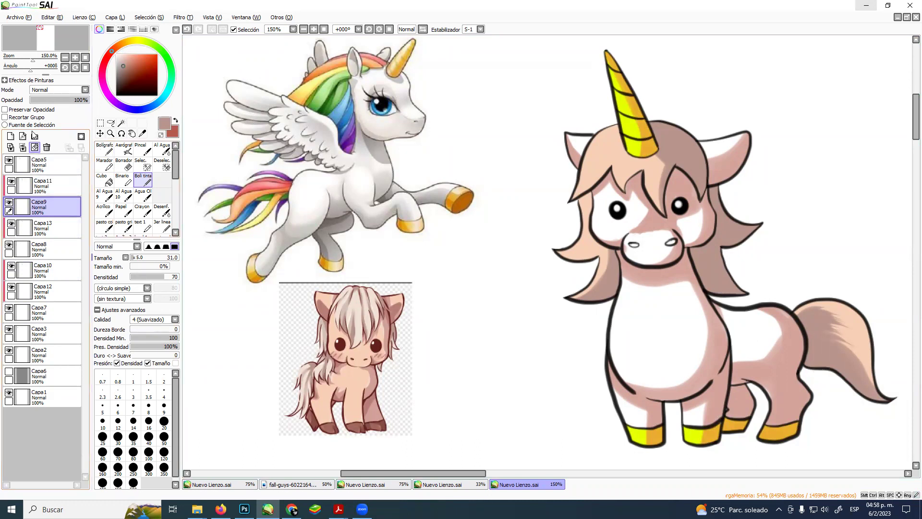
{"action": "left_click", "coordinate": [10, 136]}
{"action": "left_click", "coordinate": [5, 117]}
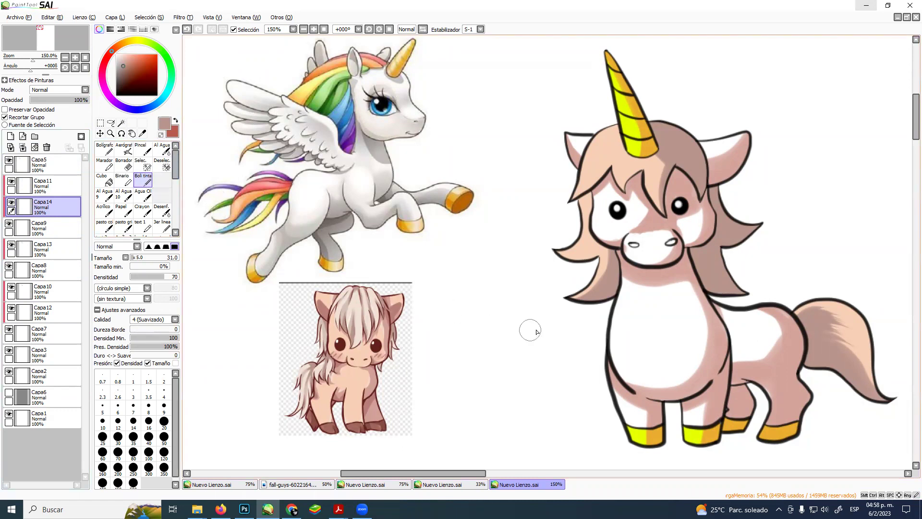
Sample the hoof's orange and darken it to a brownish orange, undoing the trial stroke on the front hoof
{"action": "left_click", "coordinate": [655, 432], "text": "alt"}
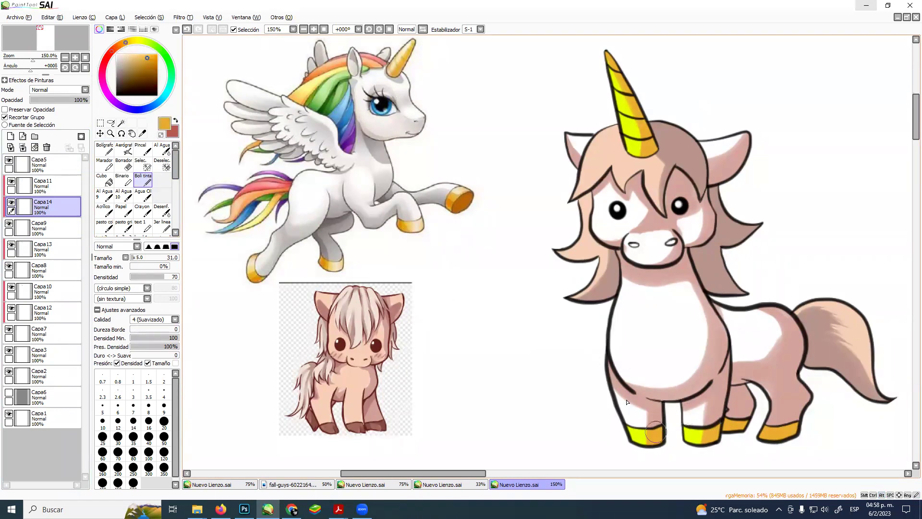
{"action": "left_click", "coordinate": [151, 61]}
{"action": "key", "text": "ctrl+z"}
{"action": "left_click", "coordinate": [158, 70]}
{"action": "left_click_drag", "start_coordinate": [643, 450], "coordinate": [645, 436]}
{"action": "key", "text": "ctrl+z"}
Shade the right side of the front and rear hooves in dark orange on the clipped layer Capa11
{"action": "left_click", "coordinate": [48, 185]}
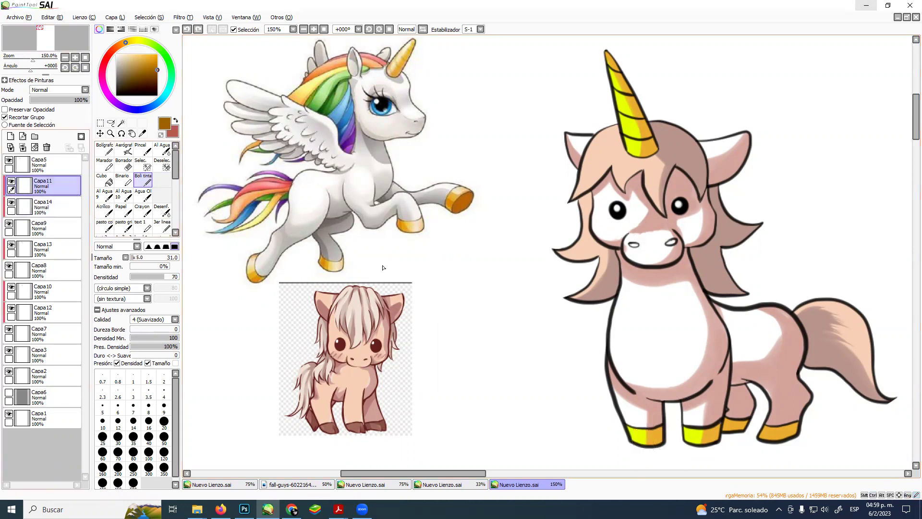
{"action": "left_click_drag", "start_coordinate": [660, 441], "coordinate": [658, 428]}
{"action": "mouse_move", "coordinate": [715, 435]}
{"action": "left_mouse_down"}
{"action": "mouse_move", "coordinate": [741, 432]}
{"action": "mouse_move", "coordinate": [726, 416]}
{"action": "mouse_move", "coordinate": [748, 419]}
{"action": "mouse_move", "coordinate": [727, 444]}
{"action": "mouse_move", "coordinate": [780, 463]}
{"action": "mouse_move", "coordinate": [788, 453]}
{"action": "mouse_move", "coordinate": [767, 429]}
{"action": "mouse_move", "coordinate": [716, 423]}
{"action": "mouse_move", "coordinate": [716, 447]}
{"action": "mouse_move", "coordinate": [717, 422]}
{"action": "mouse_move", "coordinate": [711, 447]}
{"action": "mouse_move", "coordinate": [717, 416]}
{"action": "mouse_move", "coordinate": [715, 439]}
{"action": "mouse_move", "coordinate": [743, 419]}
{"action": "left_mouse_up"}
{"action": "key", "text": "ctrl+z"}
{"action": "key", "text": "ctrl+z"}
{"action": "left_click_drag", "start_coordinate": [780, 443], "coordinate": [796, 424]}
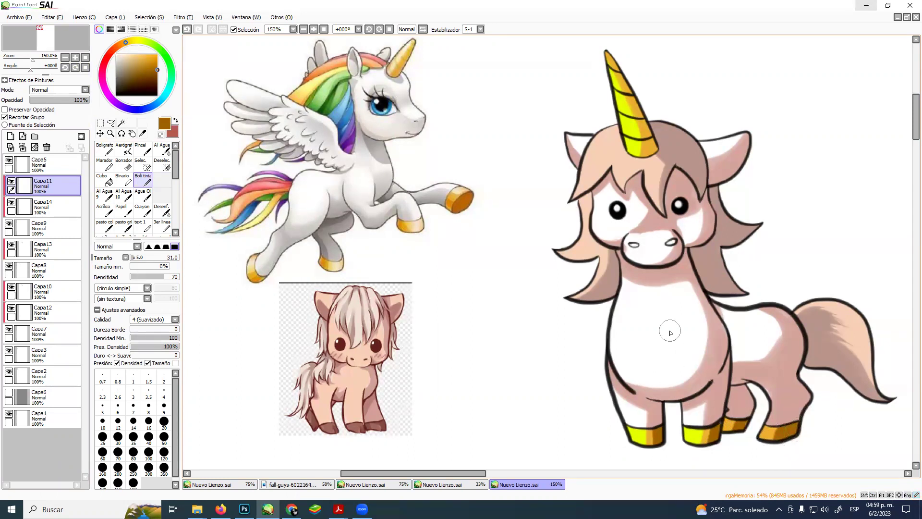
Paint narrow white vertical highlights on the two front hooves and the near rear hoof
{"action": "left_click", "coordinate": [116, 55]}
{"action": "left_click_drag", "start_coordinate": [640, 425], "coordinate": [644, 434]}
{"action": "left_click_drag", "start_coordinate": [700, 429], "coordinate": [701, 441]}
{"action": "left_click_drag", "start_coordinate": [772, 427], "coordinate": [770, 438]}
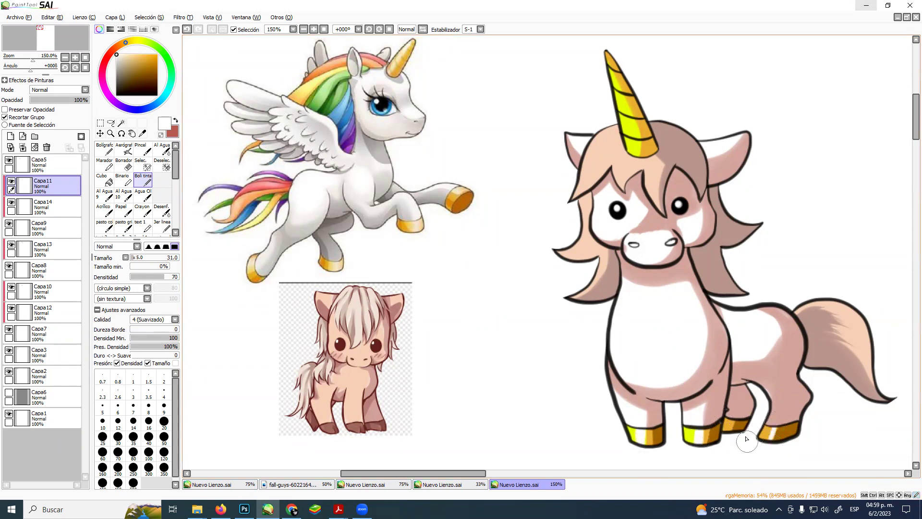
{"action": "key", "text": "ctrl+z"}
{"action": "mouse_move", "coordinate": [768, 427]}
{"action": "left_mouse_down"}
{"action": "mouse_move", "coordinate": [782, 450]}
{"action": "mouse_move", "coordinate": [776, 427]}
{"action": "left_mouse_up"}
Paint a white highlight along the length of the horn and soften it with the Desenf. brush at size 19
{"action": "left_click_drag", "start_coordinate": [606, 53], "coordinate": [644, 159]}
{"action": "left_click_drag", "start_coordinate": [610, 52], "coordinate": [647, 154]}
{"action": "key", "text": "ctrl+z"}
{"action": "left_click_drag", "start_coordinate": [609, 53], "coordinate": [646, 155]}
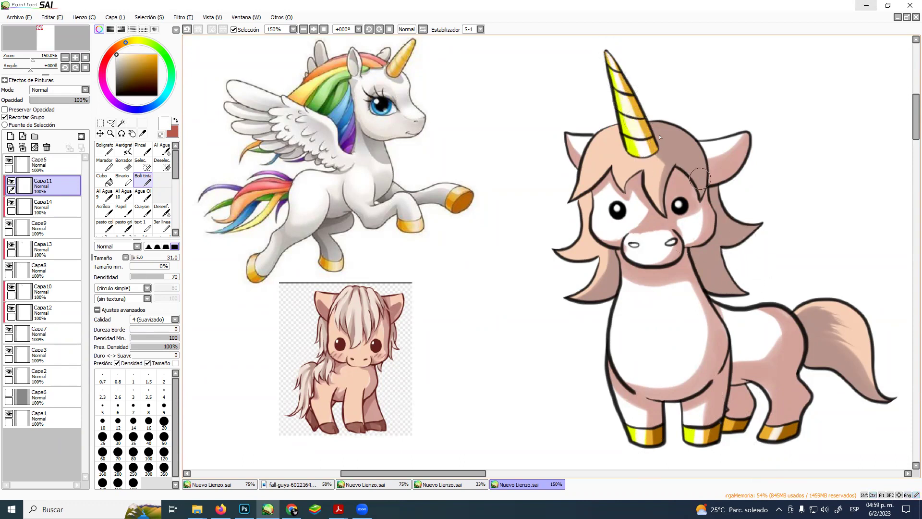
{"action": "left_click", "coordinate": [162, 212]}
{"action": "key", "text": "["}
{"action": "mouse_move", "coordinate": [639, 135]}
{"action": "left_mouse_down"}
{"action": "mouse_move", "coordinate": [653, 155]}
{"action": "mouse_move", "coordinate": [605, 55]}
{"action": "mouse_move", "coordinate": [630, 123]}
{"action": "left_mouse_up"}
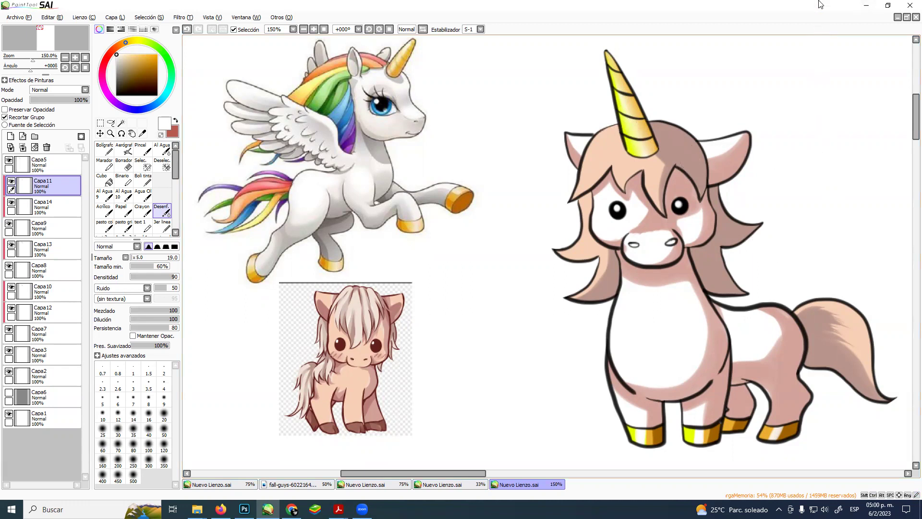
Capture a screen snip of the updated unicorn and paste it into Photoshop in place of the old unicorn layer
{"action": "key", "text": "super+shift+s"}
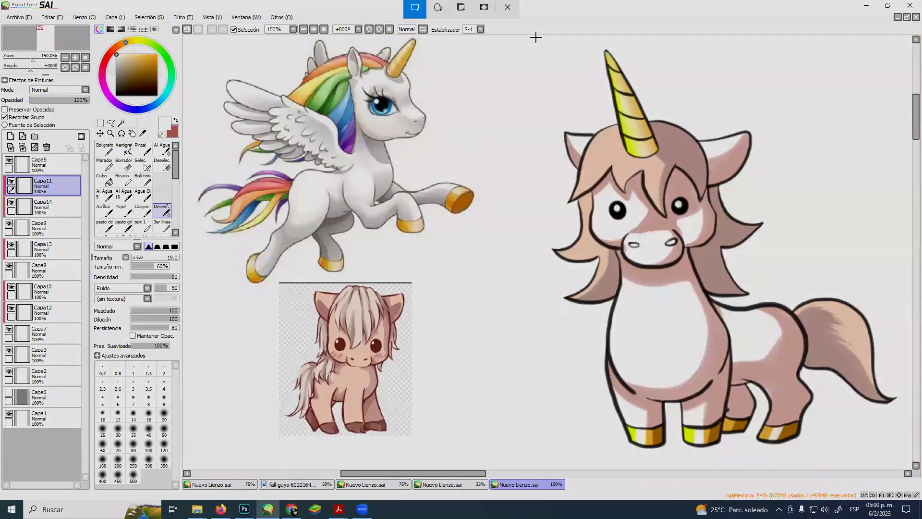
{"action": "left_click_drag", "start_coordinate": [502, 39], "coordinate": [903, 453]}
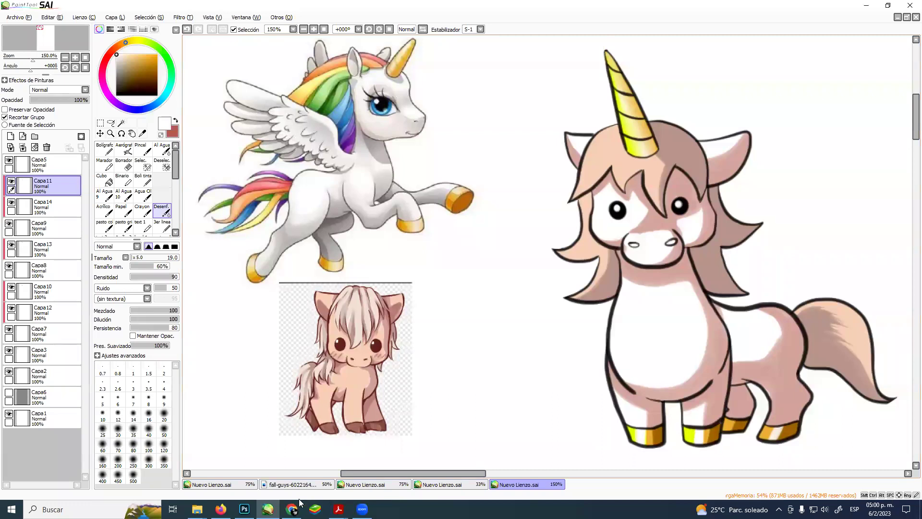
{"action": "left_click", "coordinate": [245, 510]}
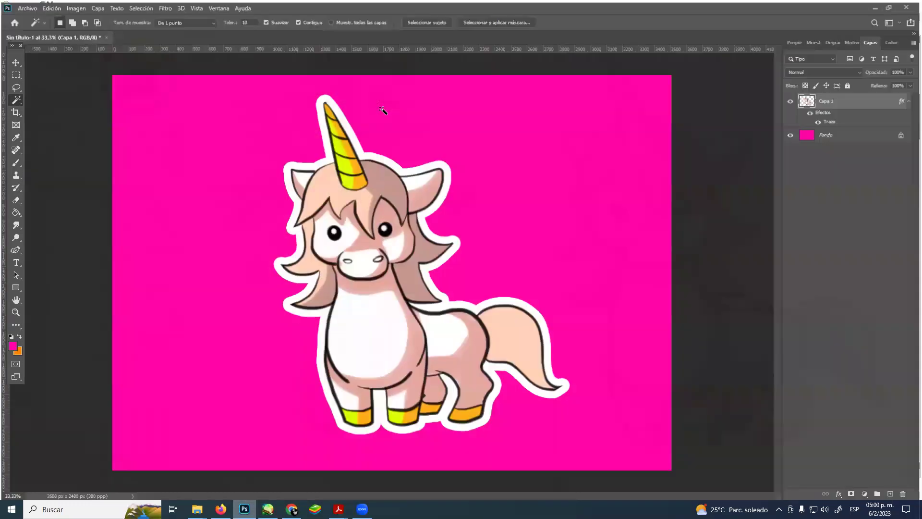
{"action": "left_click", "coordinate": [16, 63]}
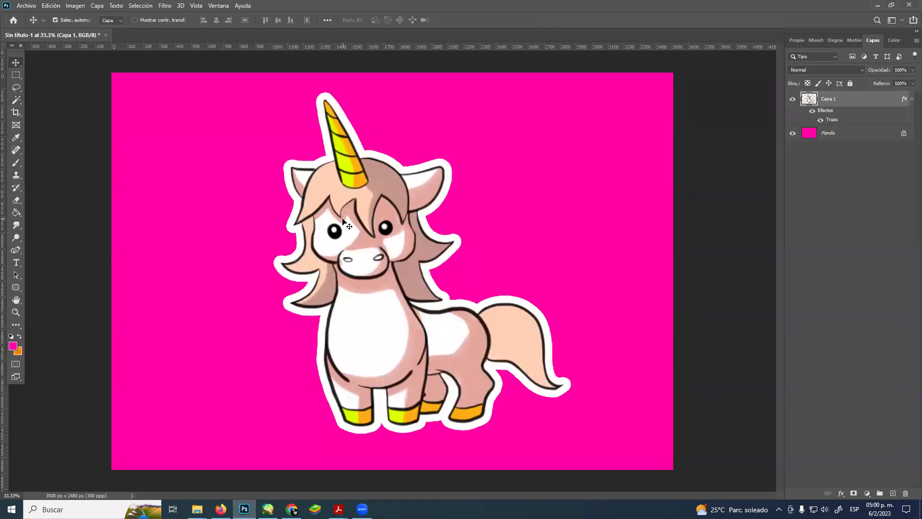
{"action": "key", "text": "Delete"}
{"action": "key", "text": "ctrl+v"}
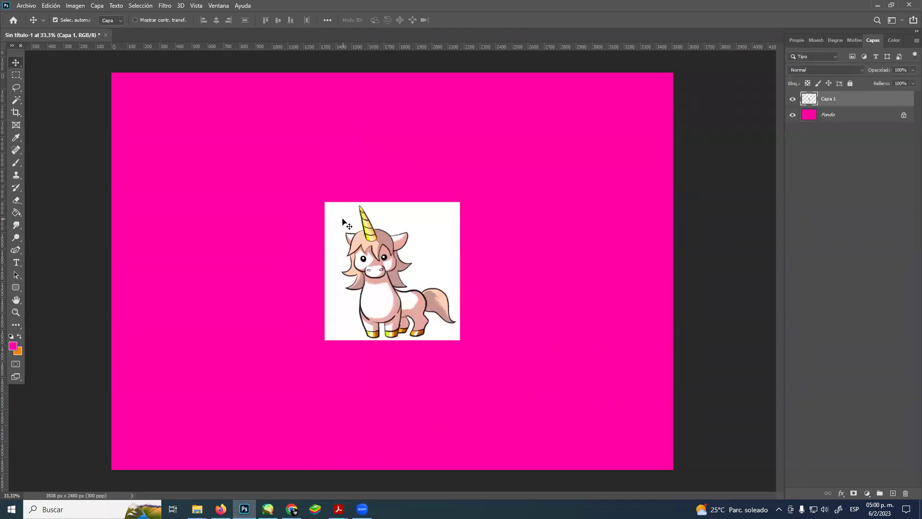
Scale the pasted unicorn up to nearly the full canvas height and position it centrally
{"action": "key", "text": "ctrl+t"}
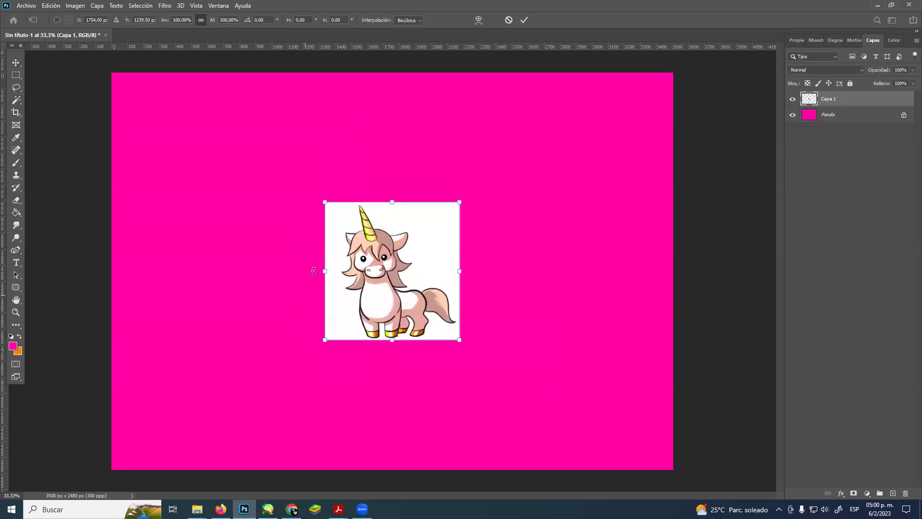
{"action": "left_click_drag", "start_coordinate": [381, 263], "coordinate": [292, 147]}
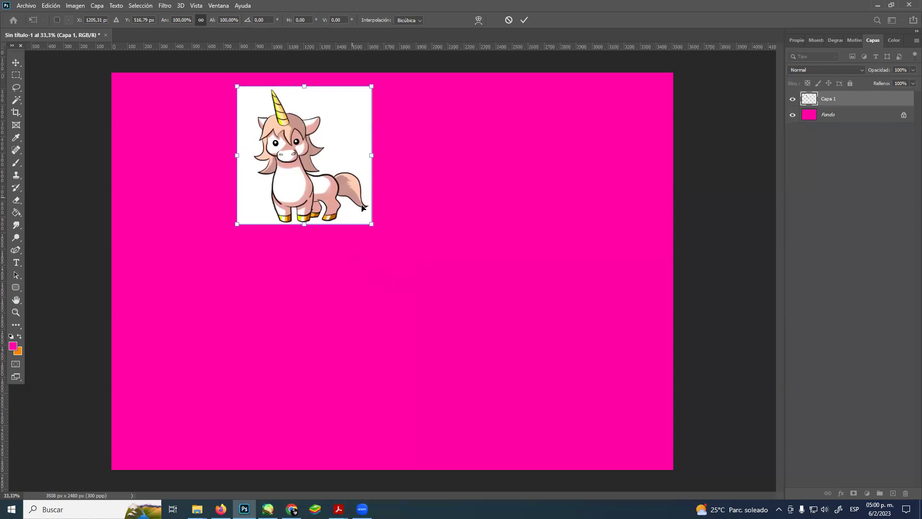
{"action": "left_click_drag", "start_coordinate": [371, 224], "coordinate": [633, 422]}
{"action": "left_click_drag", "start_coordinate": [479, 362], "coordinate": [476, 354]}
{"action": "key", "text": "Return"}
Remove the white background around the new unicorn using the Magic Wand and clear the selection
{"action": "left_click", "coordinate": [17, 100]}
{"action": "left_click", "coordinate": [285, 153]}
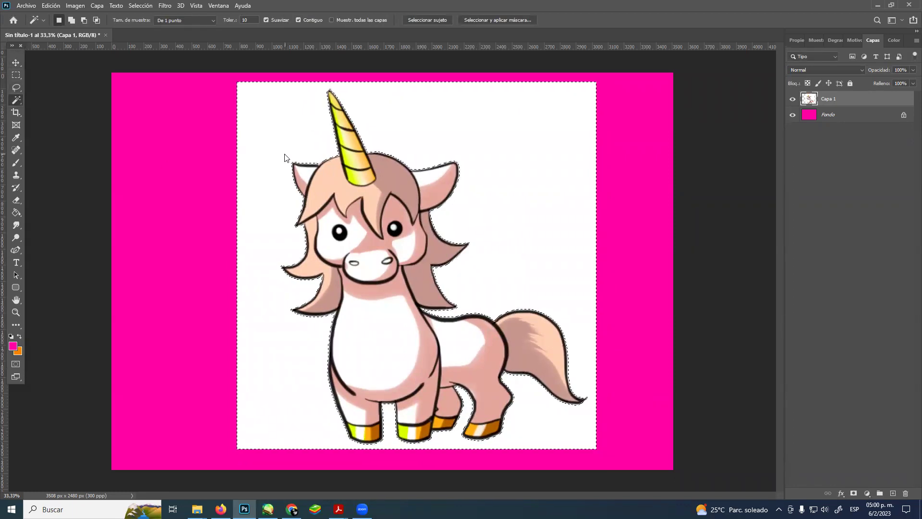
{"action": "key", "text": "Delete"}
{"action": "key", "text": "ctrl+d"}
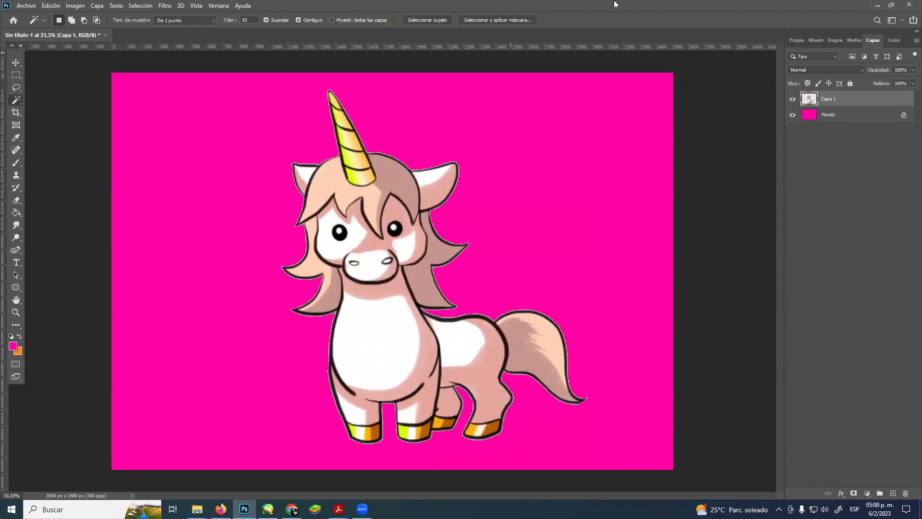
Give the new unicorn layer a white outside Stroke of 43 px at 100% opacity
{"action": "right_click", "coordinate": [856, 99]}
{"action": "left_click", "coordinate": [816, 103]}
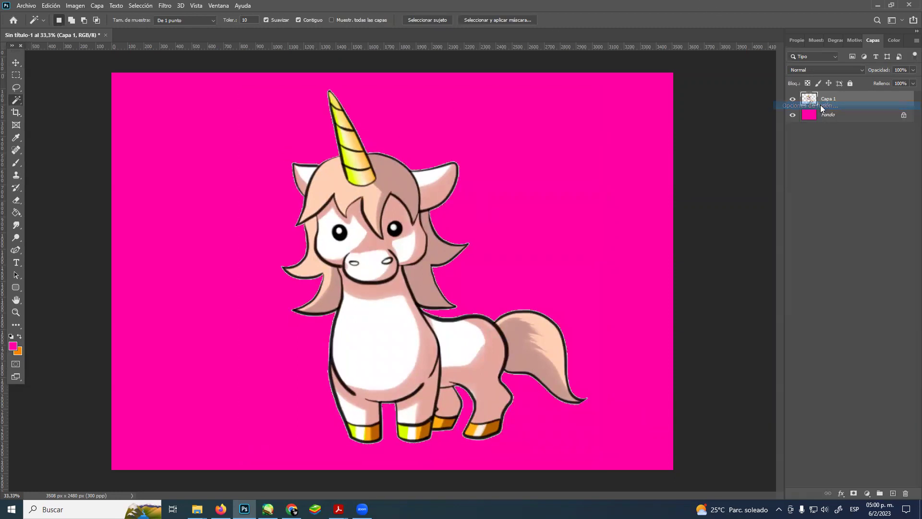
{"action": "left_click", "coordinate": [529, 121]}
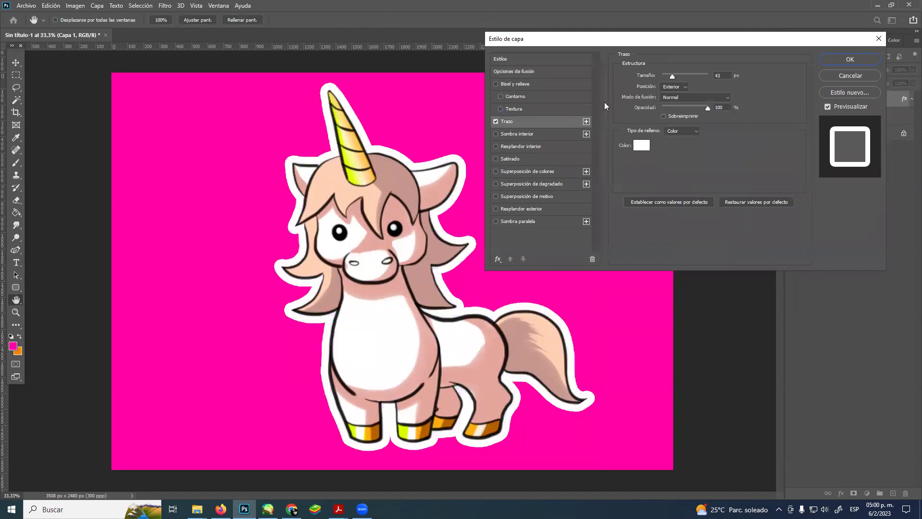
{"action": "mouse_move", "coordinate": [707, 107]}
{"action": "left_mouse_down"}
{"action": "mouse_move", "coordinate": [689, 108]}
{"action": "mouse_move", "coordinate": [758, 108]}
{"action": "left_mouse_up"}
{"action": "left_click", "coordinate": [846, 57]}
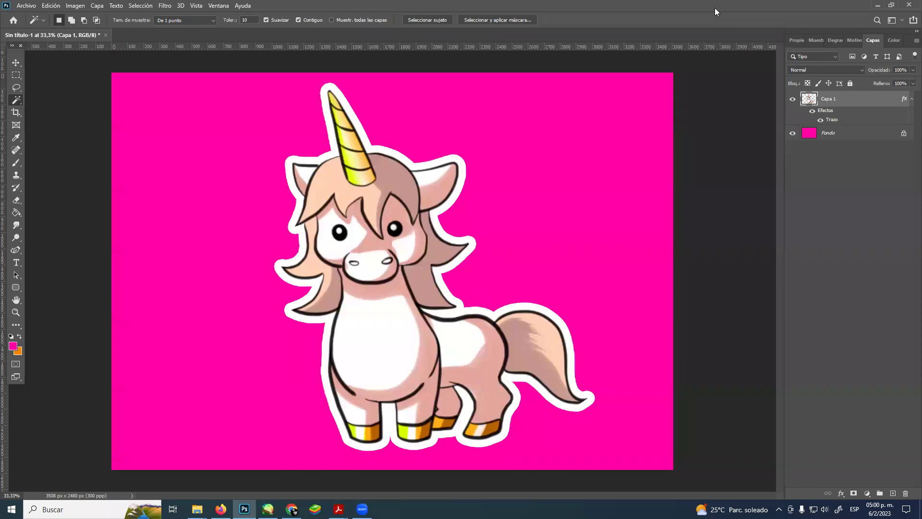
Capture a screen snip of the outlined unicorn on its magenta background and switch to the browser window
{"action": "key", "text": "super+shift+s"}
{"action": "left_click_drag", "start_coordinate": [186, 75], "coordinate": [648, 460]}
{"action": "key", "text": "alt+Tab"}
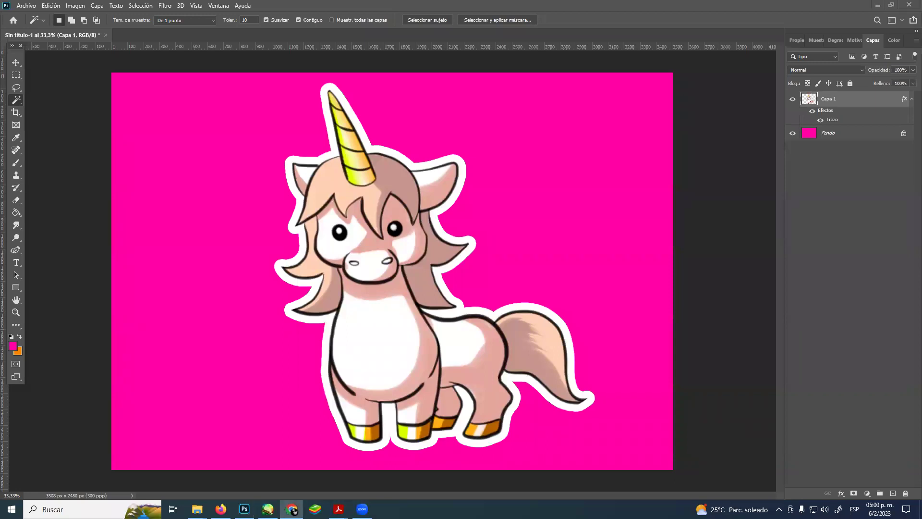